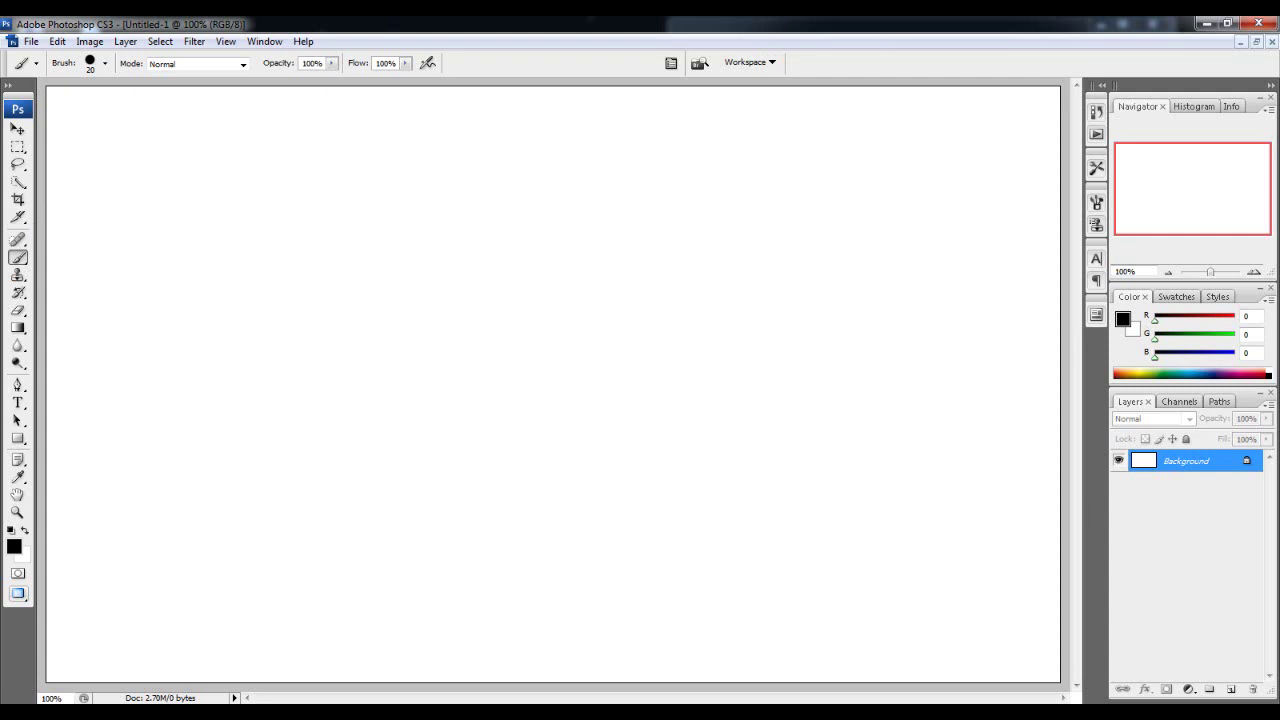
Set the brush to the hard round 3 px preset at 100% hardness.
right_click(322, 321)
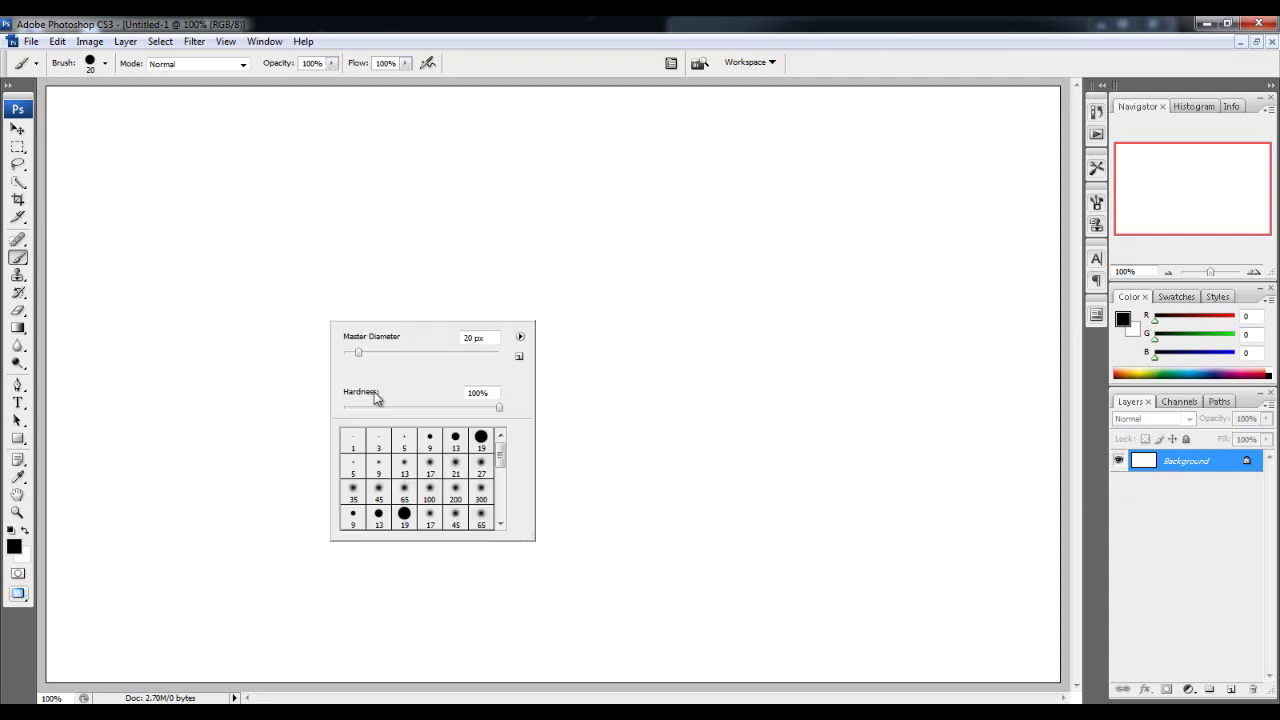
left_click(379, 442)
left_click(877, 22)
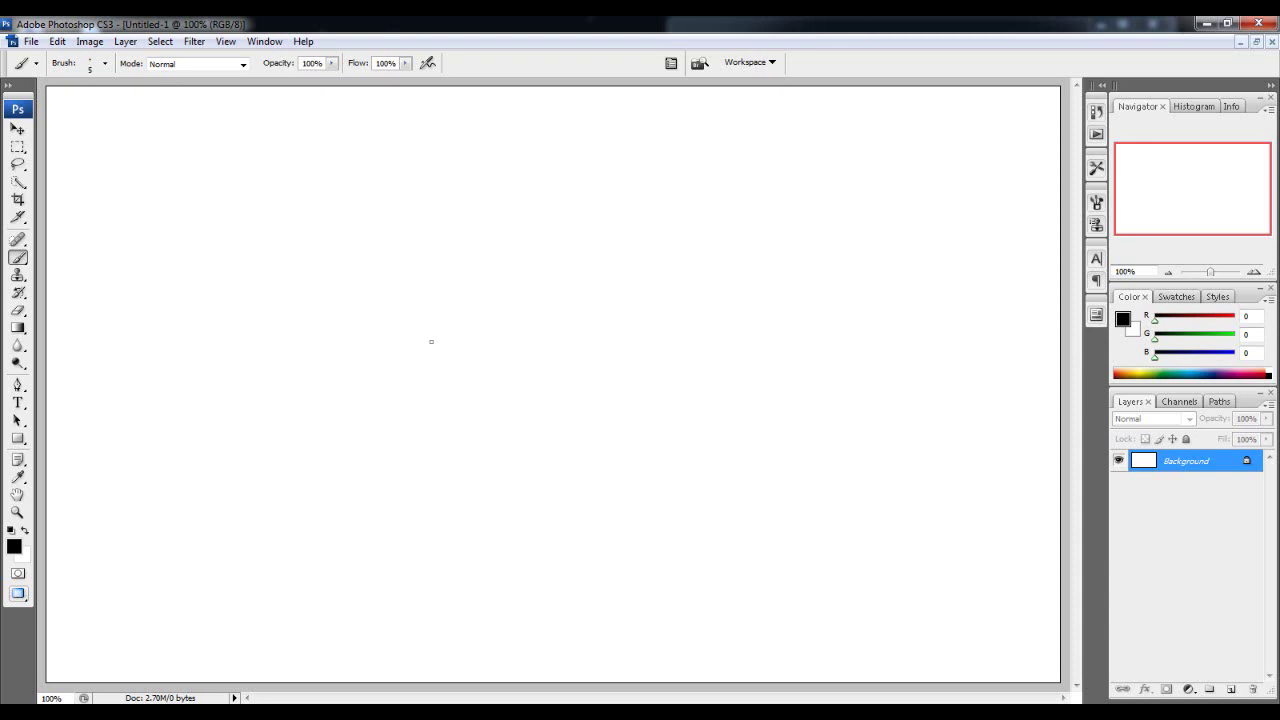
right_click(268, 284)
left_click(326, 402)
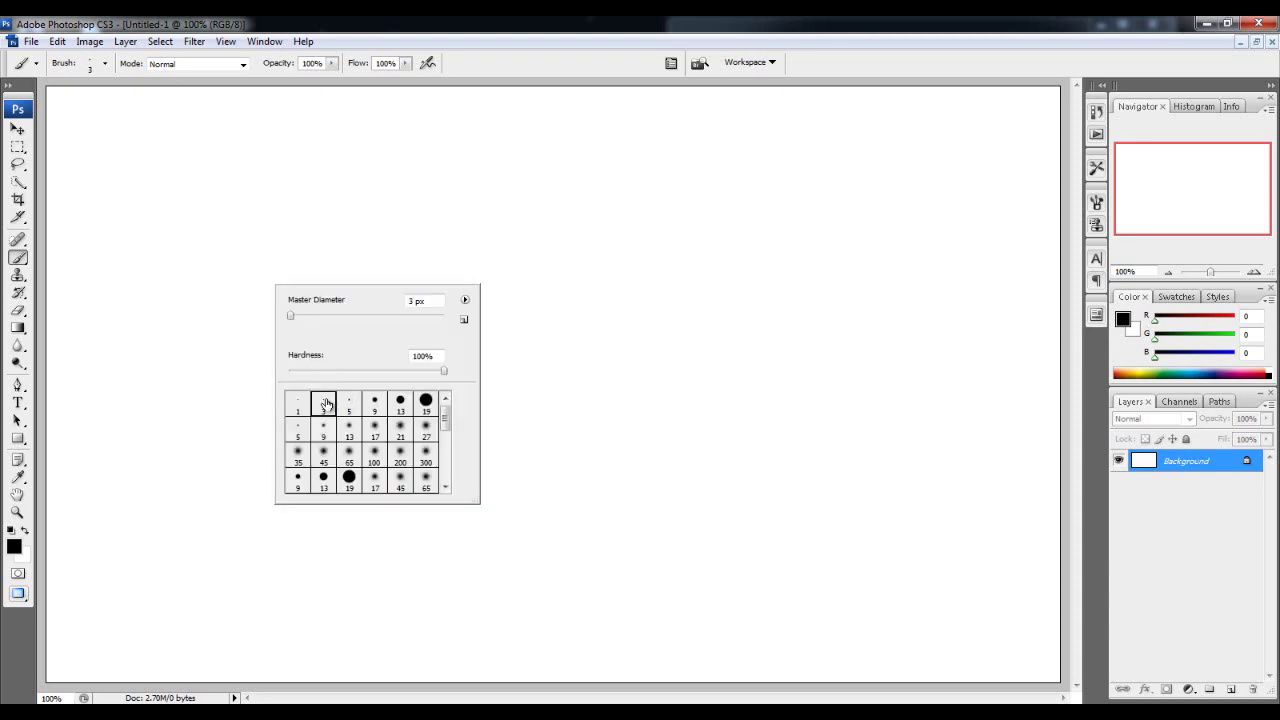
key("Return")
Undo an L-shaped test stroke, then sketch a rectangle and, below it with the brush enlarged to 6 px, a circle.
mouse_move(280, 236)
left_mouse_down()
mouse_move(278, 322)
mouse_move(338, 350)
mouse_move(406, 351)
left_mouse_up()
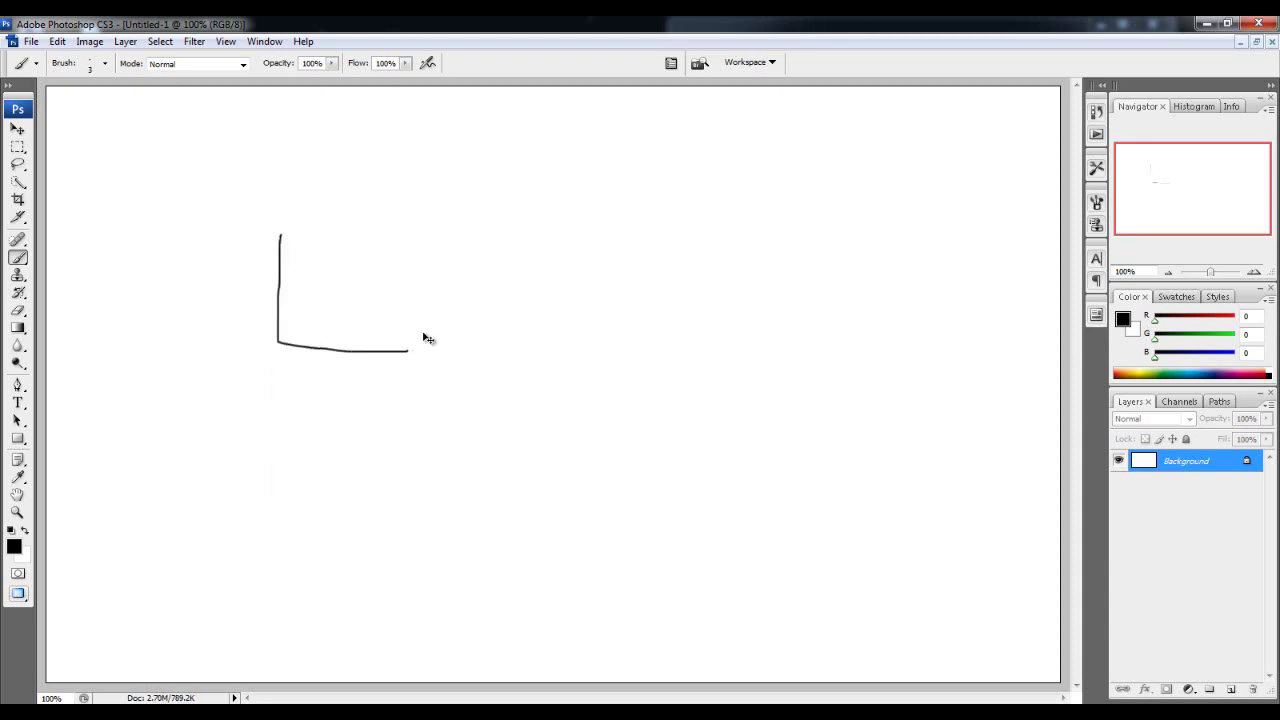
key("ctrl+z")
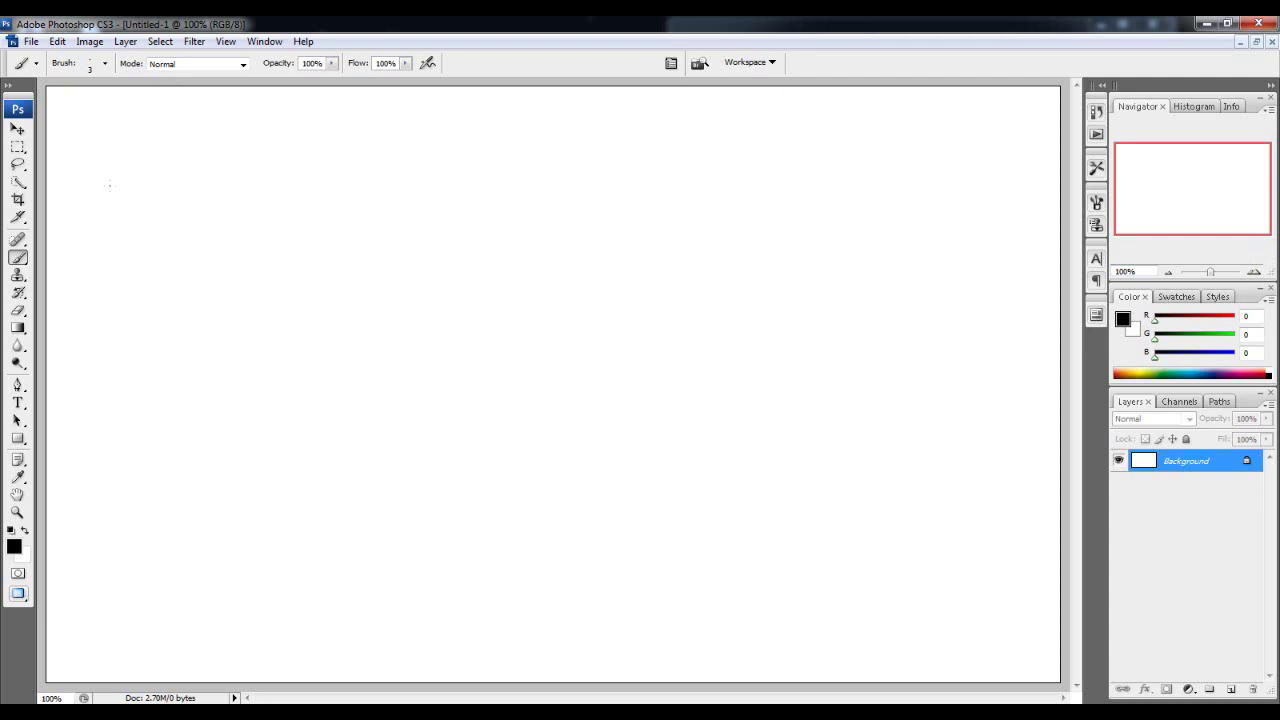
mouse_move(112, 172)
left_mouse_down()
mouse_move(109, 283)
mouse_move(265, 282)
mouse_move(264, 162)
mouse_move(110, 176)
left_mouse_up()
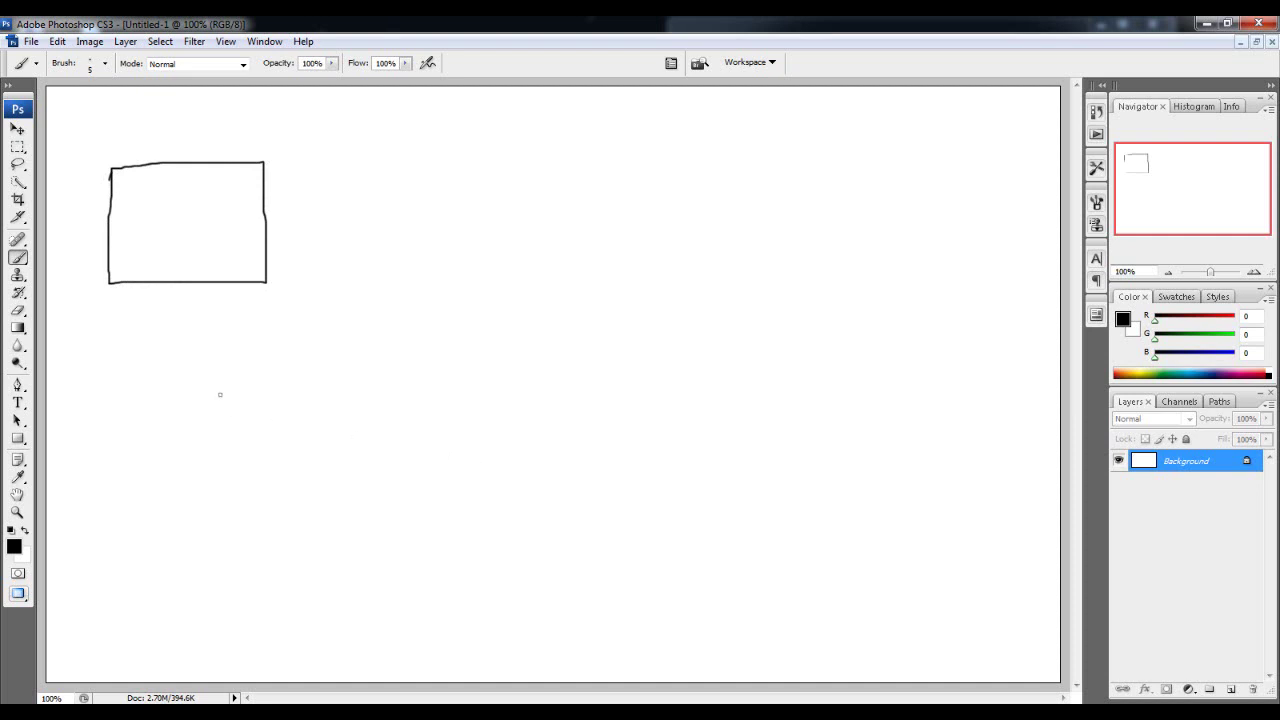
key("bracketright")
mouse_move(191, 331)
left_mouse_down()
mouse_move(110, 404)
mouse_move(118, 469)
mouse_move(170, 494)
mouse_move(256, 473)
mouse_move(278, 425)
mouse_move(251, 368)
mouse_move(185, 332)
left_mouse_up()
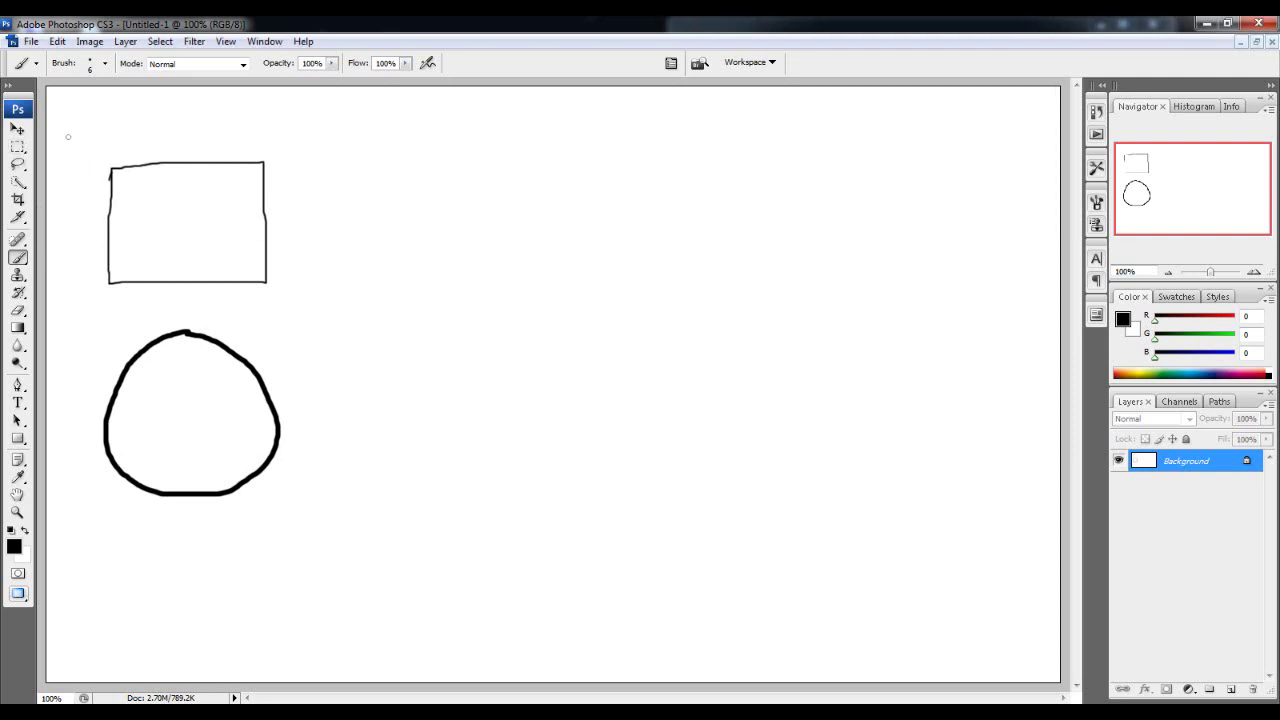
Delete the practice rectangle and circle with a rectangular selection and deselect.
left_click(18, 147)
mouse_move(72, 136)
left_mouse_down()
mouse_move(118, 250)
mouse_move(336, 518)
left_mouse_up()
key("Delete")
key("ctrl+d")
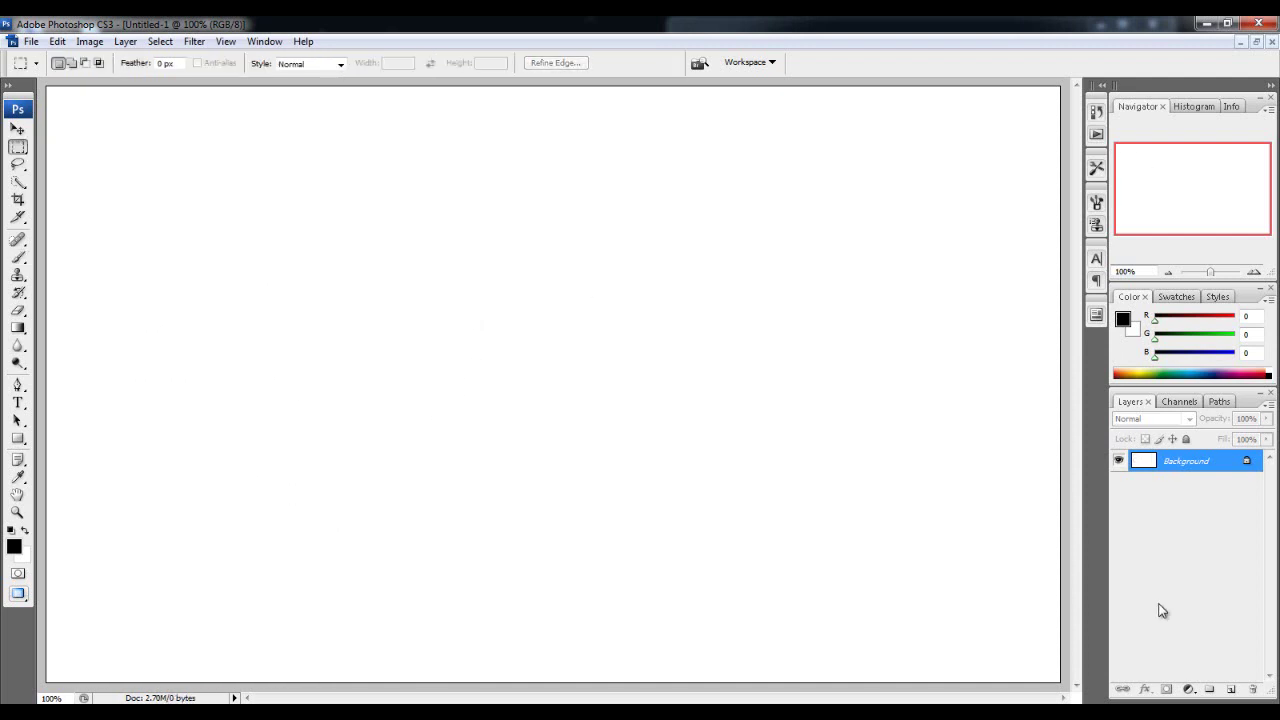
Add a new layer and draw a three-dimensional cube seen from above on it with the 6 px black brush.
left_click(1231, 690)
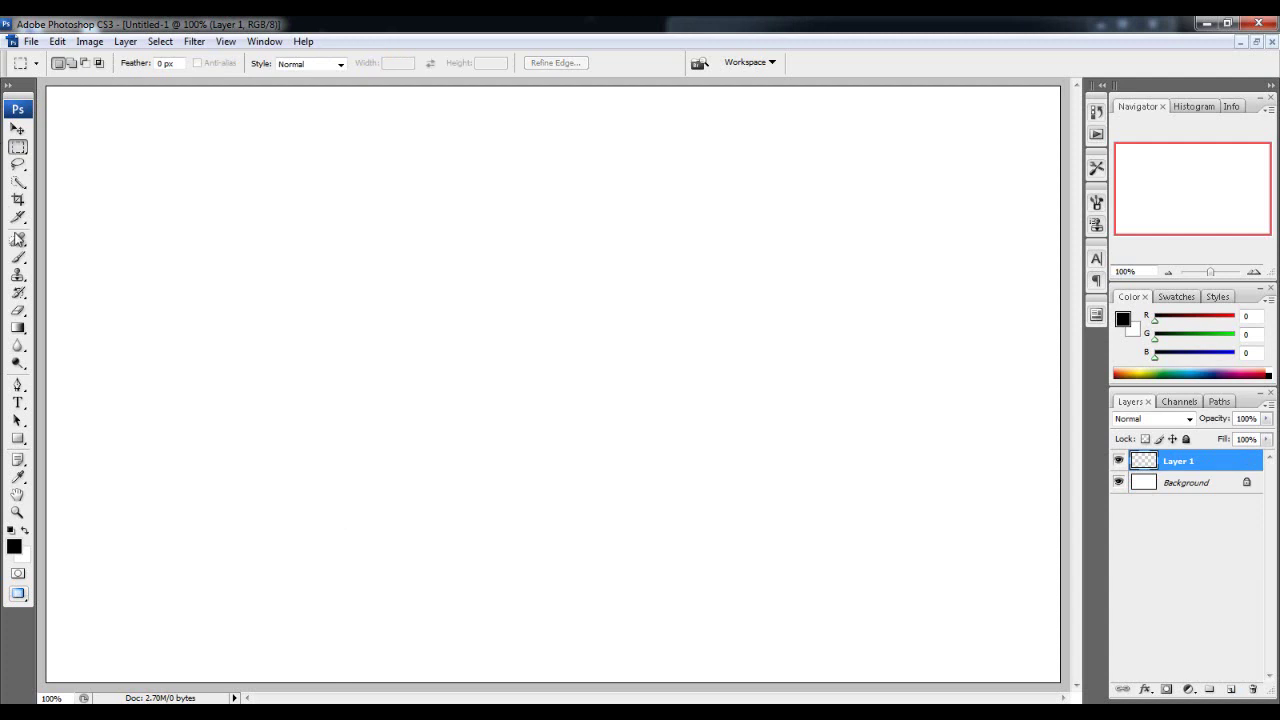
left_click(18, 257)
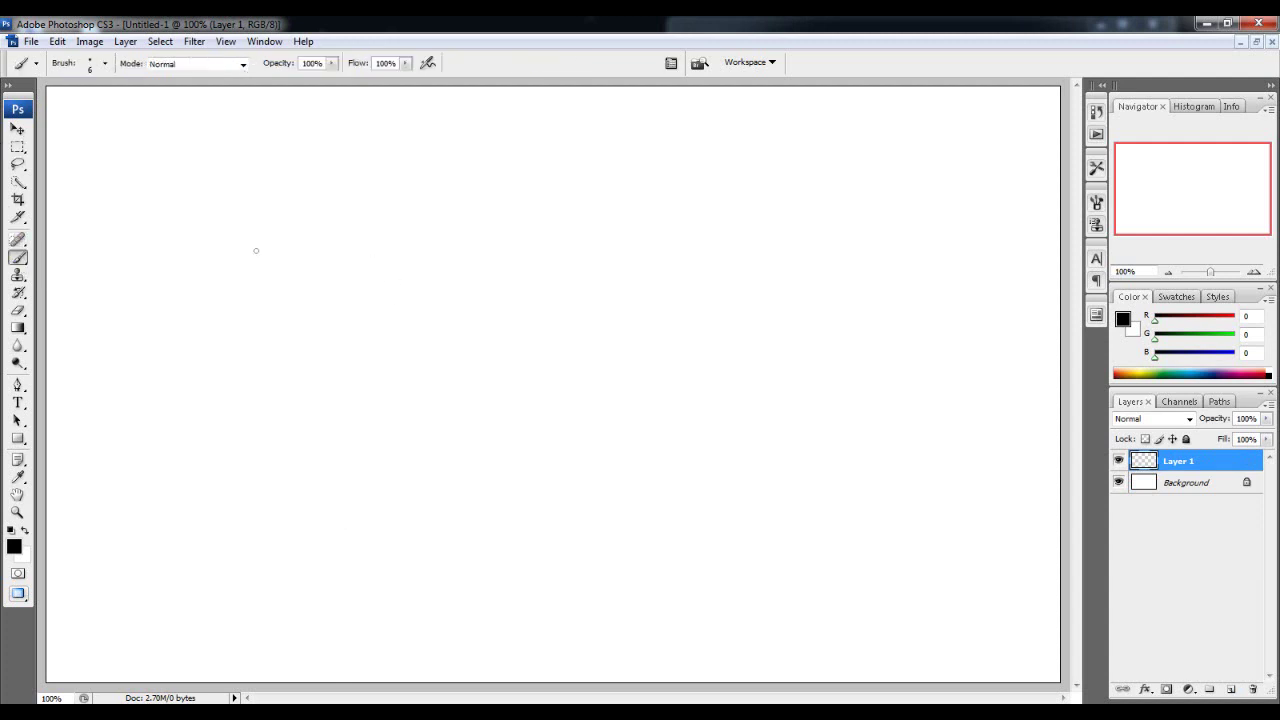
mouse_move(234, 238)
left_mouse_down()
mouse_move(357, 317)
mouse_move(558, 237)
mouse_move(423, 134)
mouse_move(201, 219)
mouse_move(242, 246)
mouse_move(201, 215)
mouse_move(202, 420)
mouse_move(350, 503)
mouse_move(354, 316)
left_mouse_up()
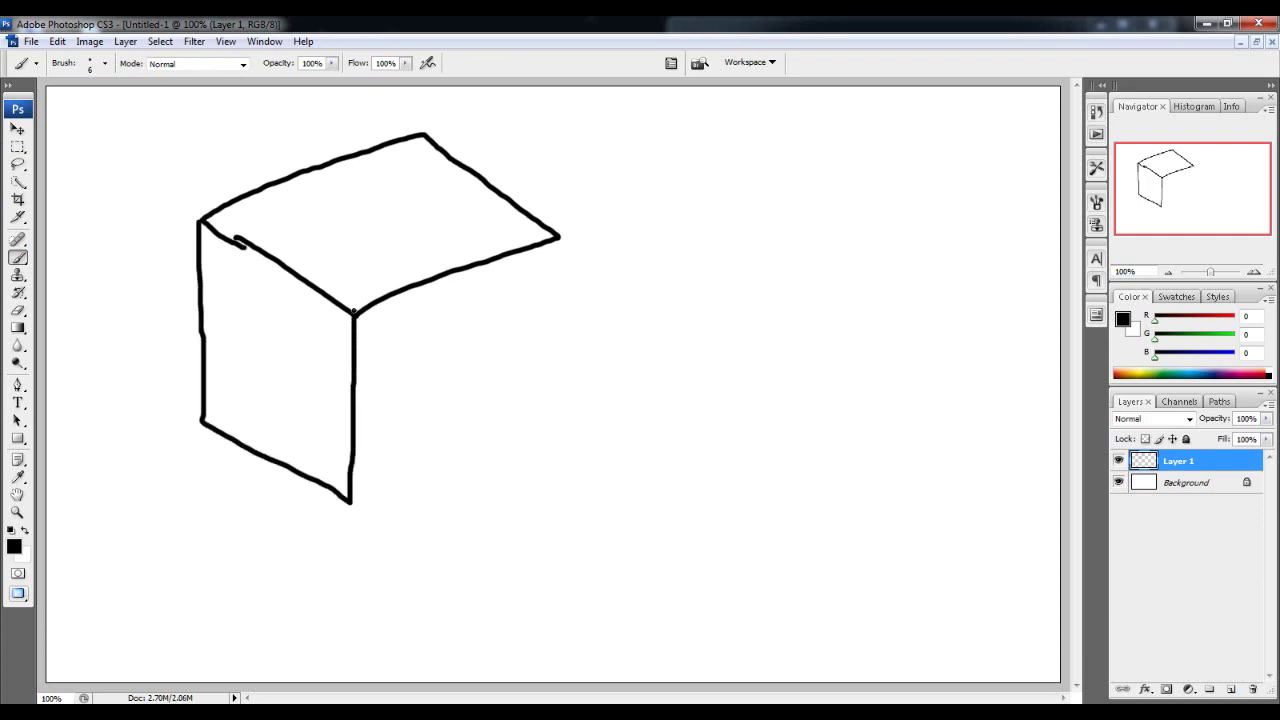
mouse_move(350, 496)
left_mouse_down()
mouse_move(418, 448)
mouse_move(570, 388)
mouse_move(567, 231)
left_mouse_up()
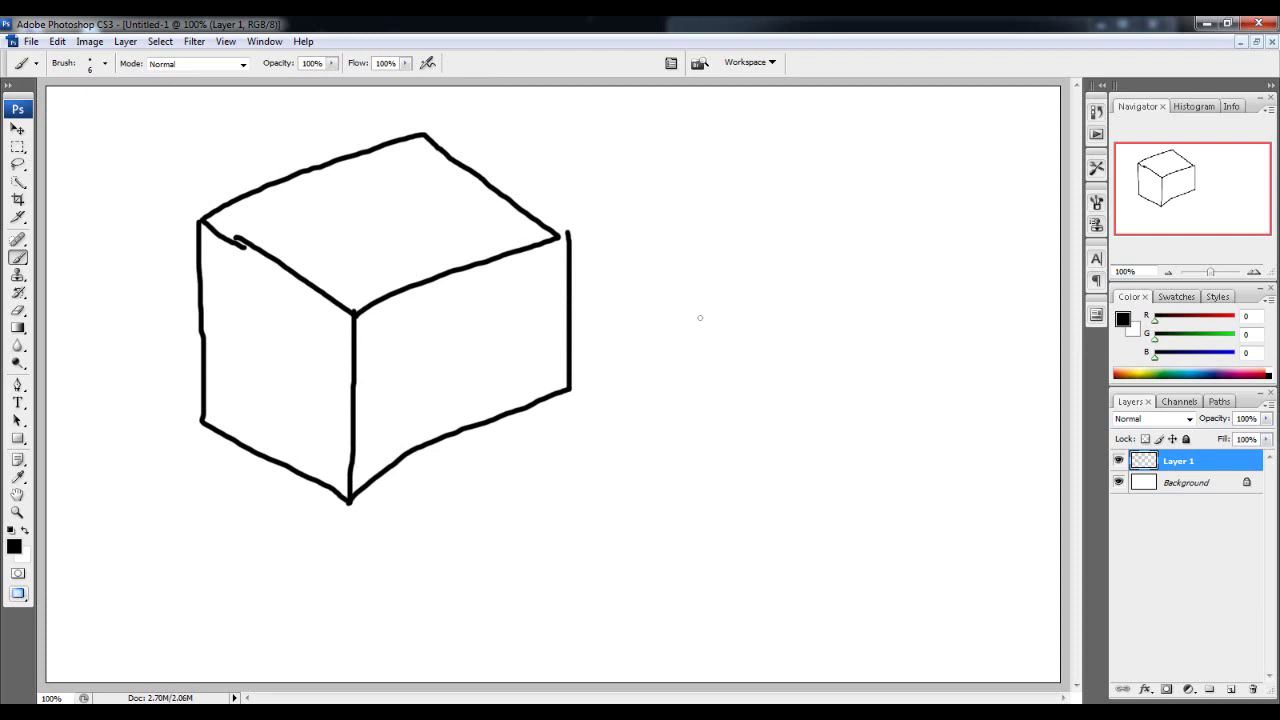
Select the whole cube with a rectangular marquee, delete it and deselect.
left_click(19, 149)
left_click_drag(122, 104, 651, 557)
key("Delete")
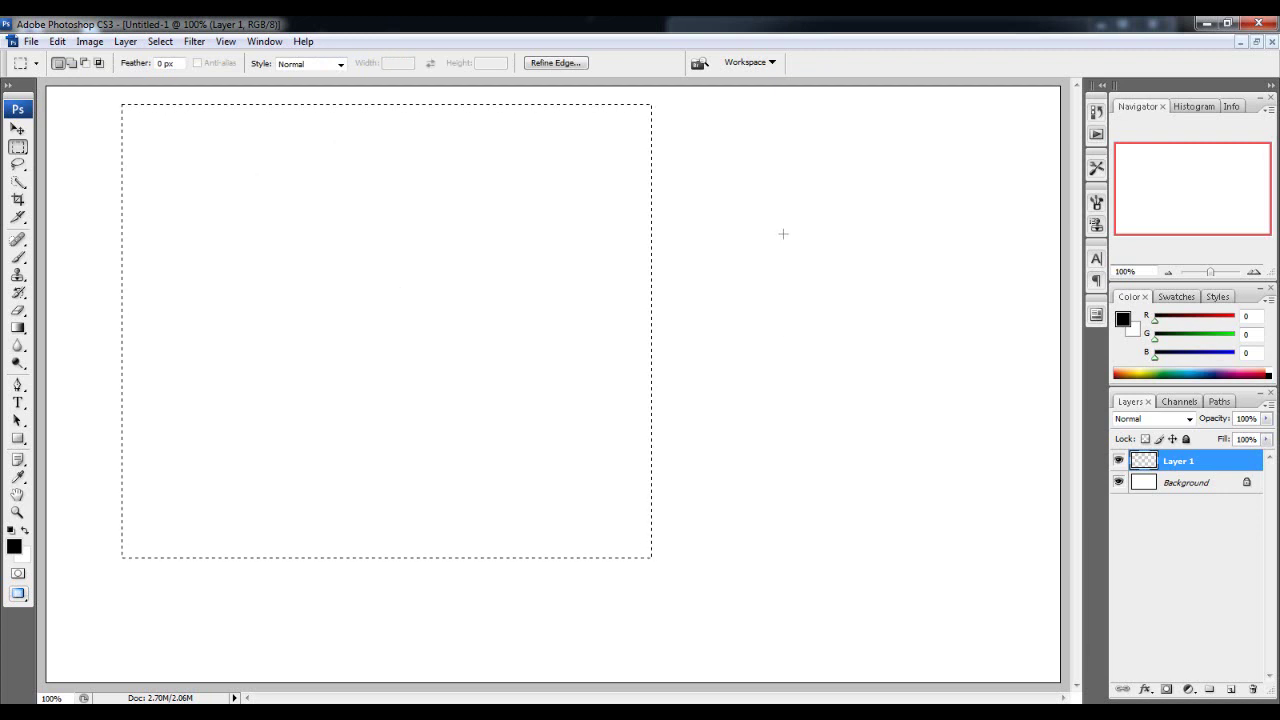
left_click(783, 234)
Brush a wide box in perspective with a long front face, a narrow right side and a shallow top.
left_click(20, 258)
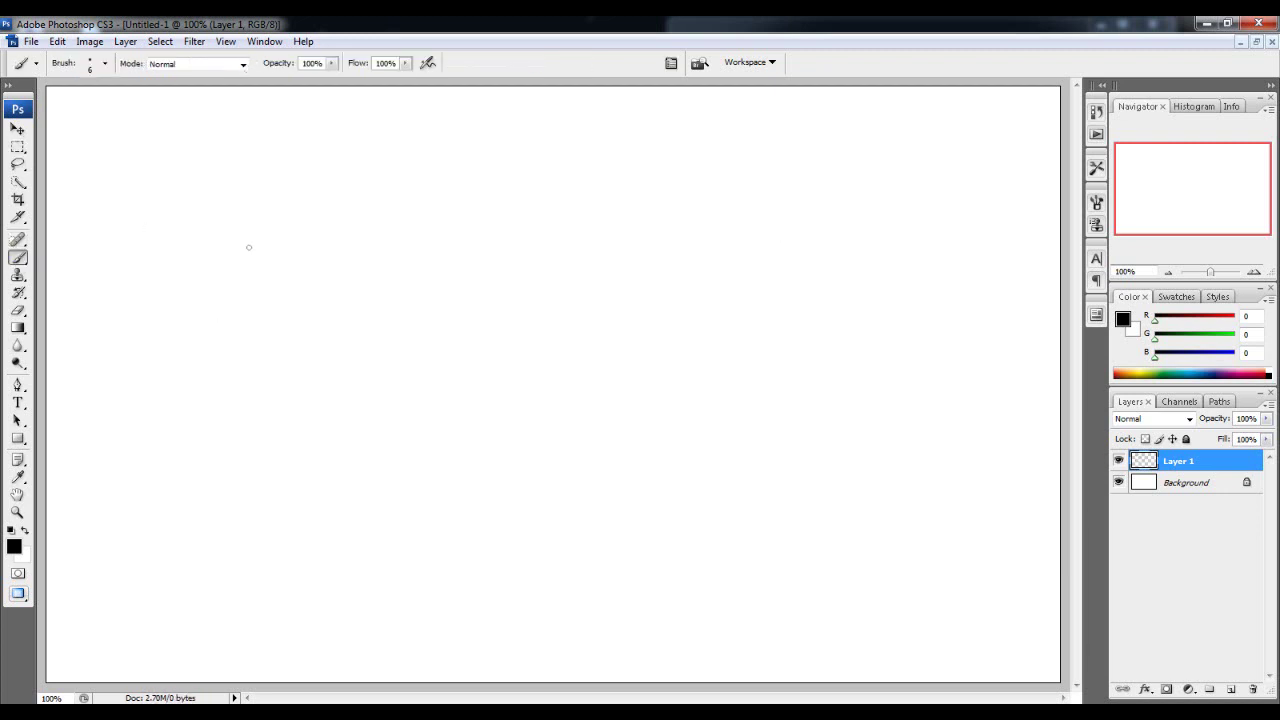
mouse_move(260, 295)
left_mouse_down()
mouse_move(513, 306)
mouse_move(513, 511)
mouse_move(277, 464)
mouse_move(260, 303)
mouse_move(262, 291)
mouse_move(445, 257)
mouse_move(581, 277)
mouse_move(509, 302)
left_mouse_up()
mouse_move(579, 274)
left_mouse_down()
mouse_move(590, 482)
mouse_move(512, 512)
left_mouse_up()
left_click_drag(512, 512, 589, 484)
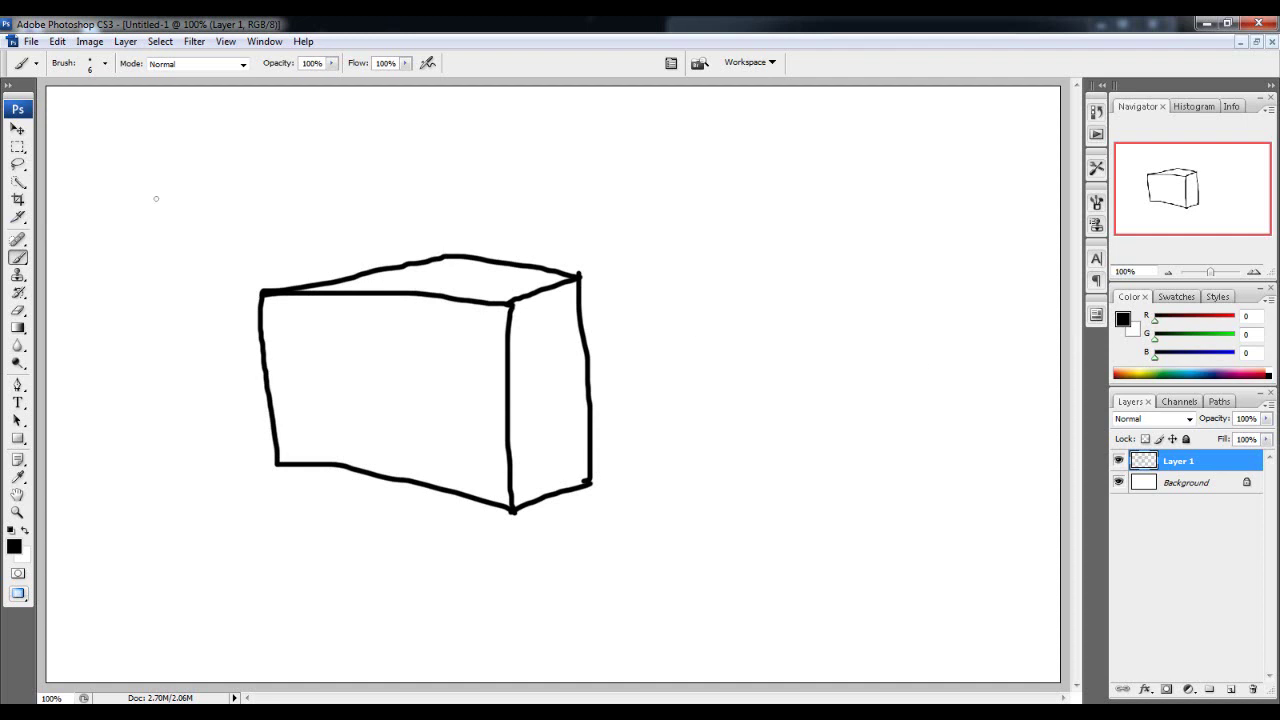
Marquee-select the wide perspective box and delete it from Layer 1.
left_click(17, 146)
mouse_move(137, 197)
left_mouse_down()
mouse_move(536, 465)
mouse_move(677, 543)
left_mouse_up()
key("Delete")
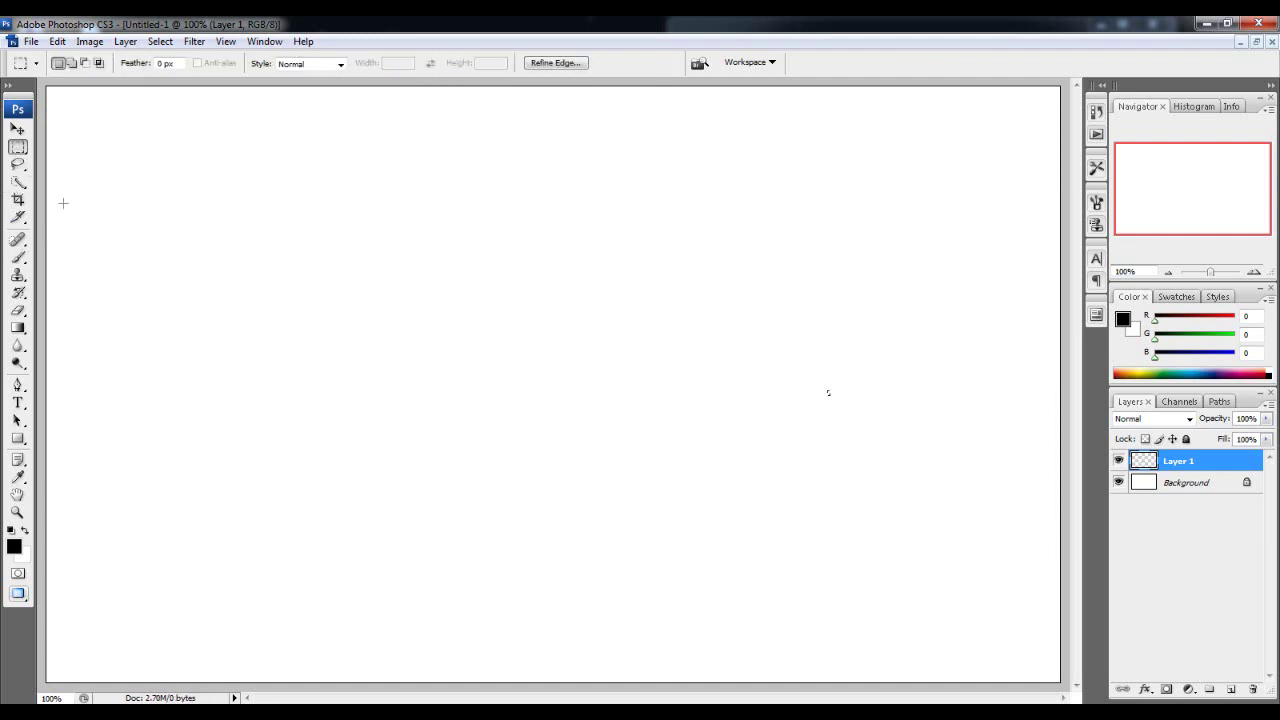
left_click(17, 257)
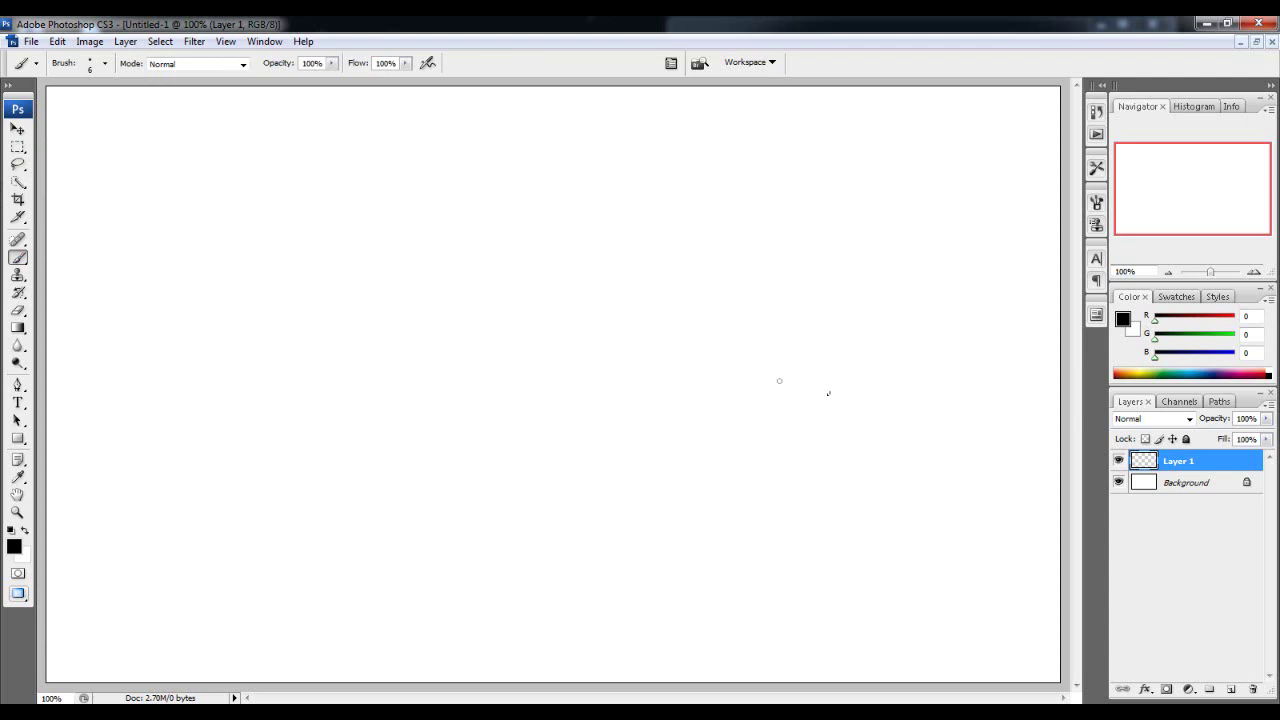
key("m")
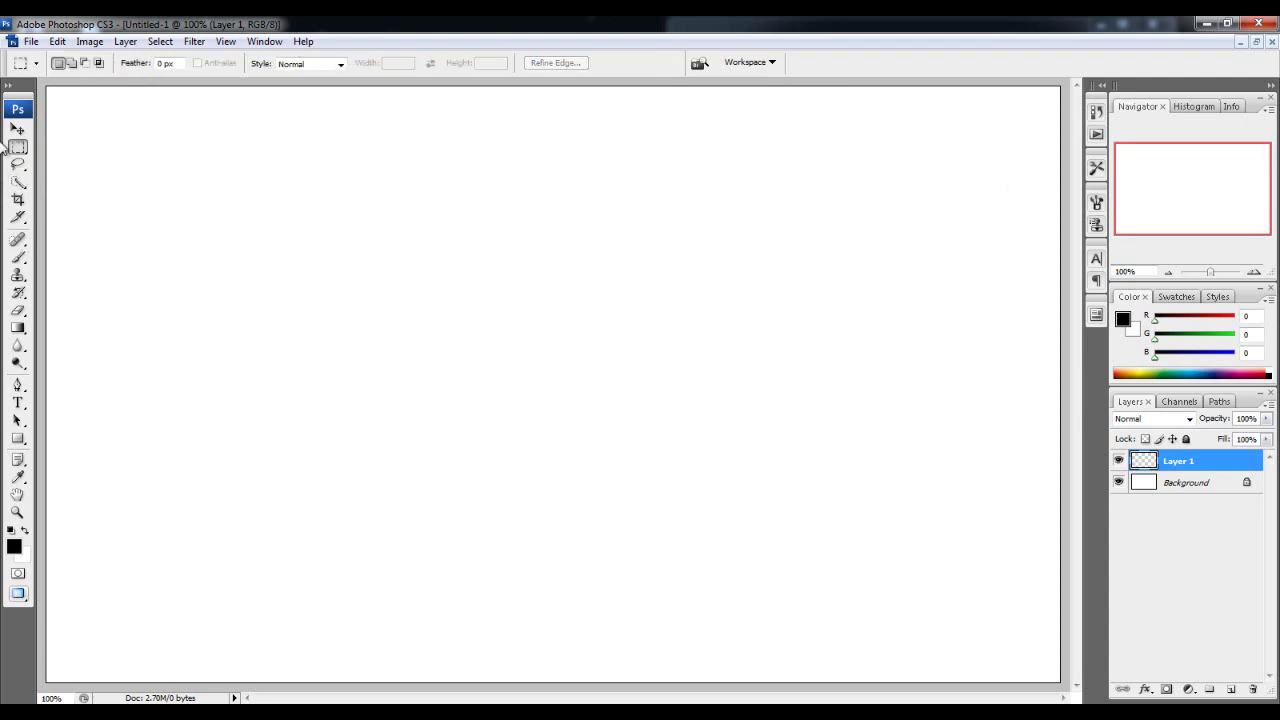
Brush a head circle with a vertical centre line running down past it and a horizontal eye line across it.
left_click(17, 257)
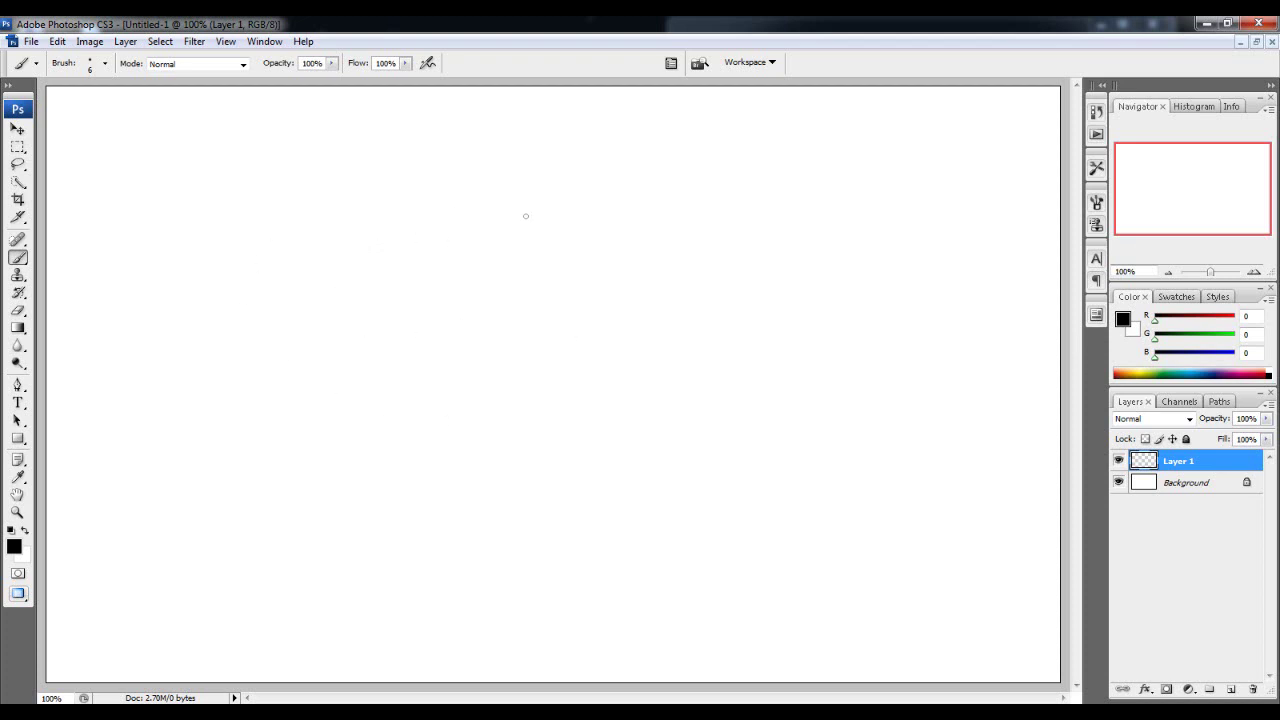
mouse_move(518, 189)
left_mouse_down()
mouse_move(473, 184)
mouse_move(419, 198)
mouse_move(360, 252)
mouse_move(351, 316)
mouse_move(371, 355)
mouse_move(472, 387)
mouse_move(529, 383)
mouse_move(571, 345)
mouse_move(589, 277)
mouse_move(580, 228)
mouse_move(505, 188)
left_mouse_up()
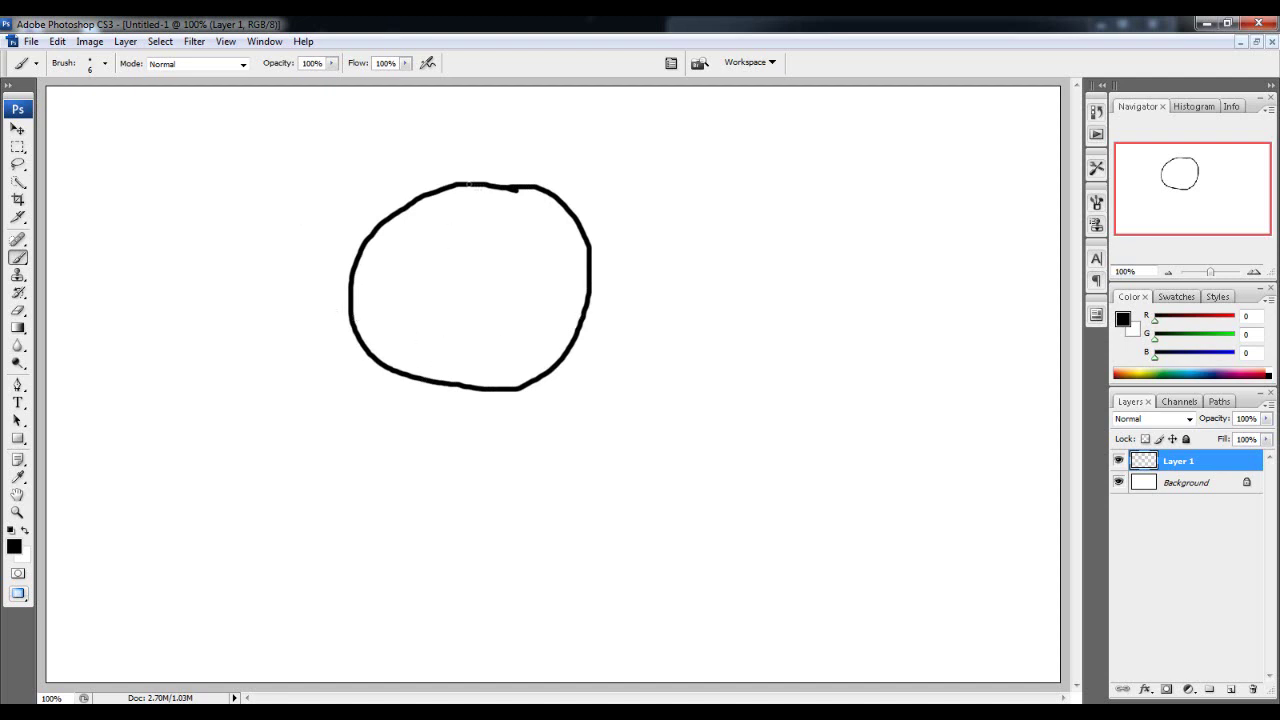
left_click_drag(469, 184, 475, 474)
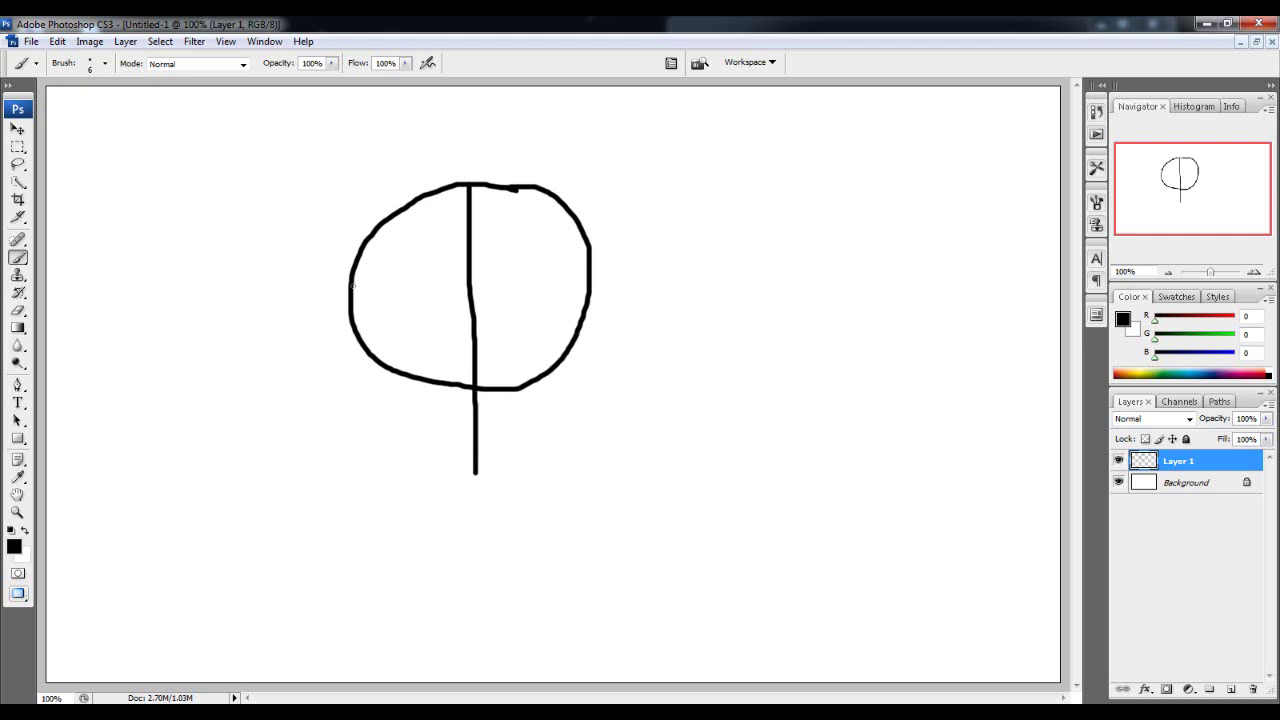
left_click_drag(352, 286, 590, 275)
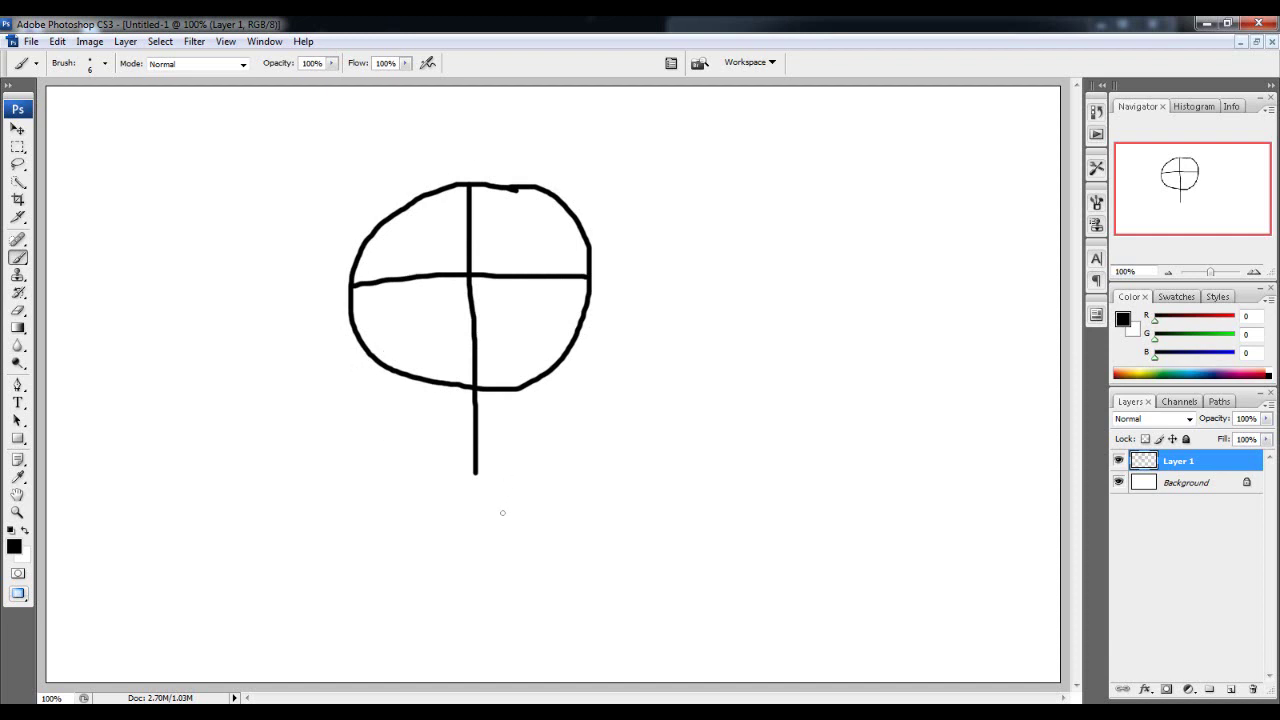
Draw the jaw from both sides of the head circle to the chin at the centre line's end, redoing the left jaw stroke.
left_click_drag(350, 298, 360, 409)
mouse_move(591, 280)
left_mouse_down()
mouse_move(584, 404)
mouse_move(471, 473)
left_mouse_up()
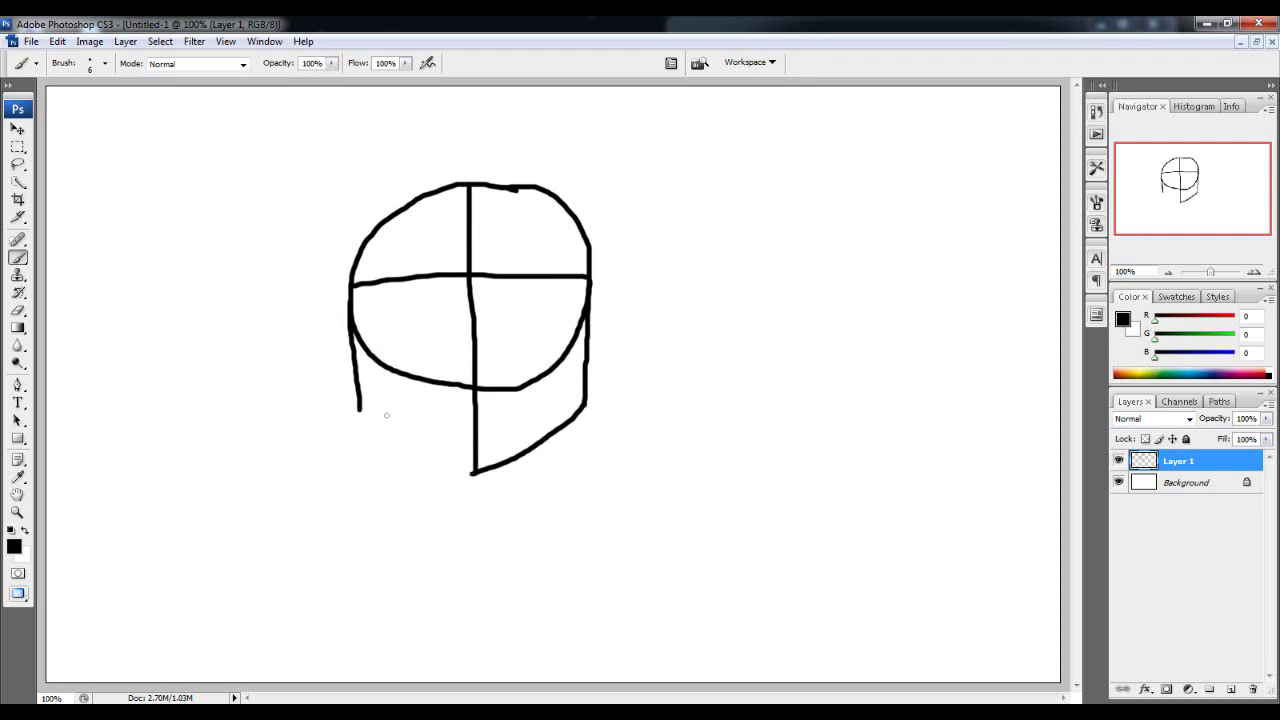
mouse_move(360, 408)
left_mouse_down()
mouse_move(462, 450)
mouse_move(473, 473)
mouse_move(429, 449)
left_mouse_up()
key("ctrl+z")
key("ctrl+z")
left_click_drag(360, 408, 472, 472)
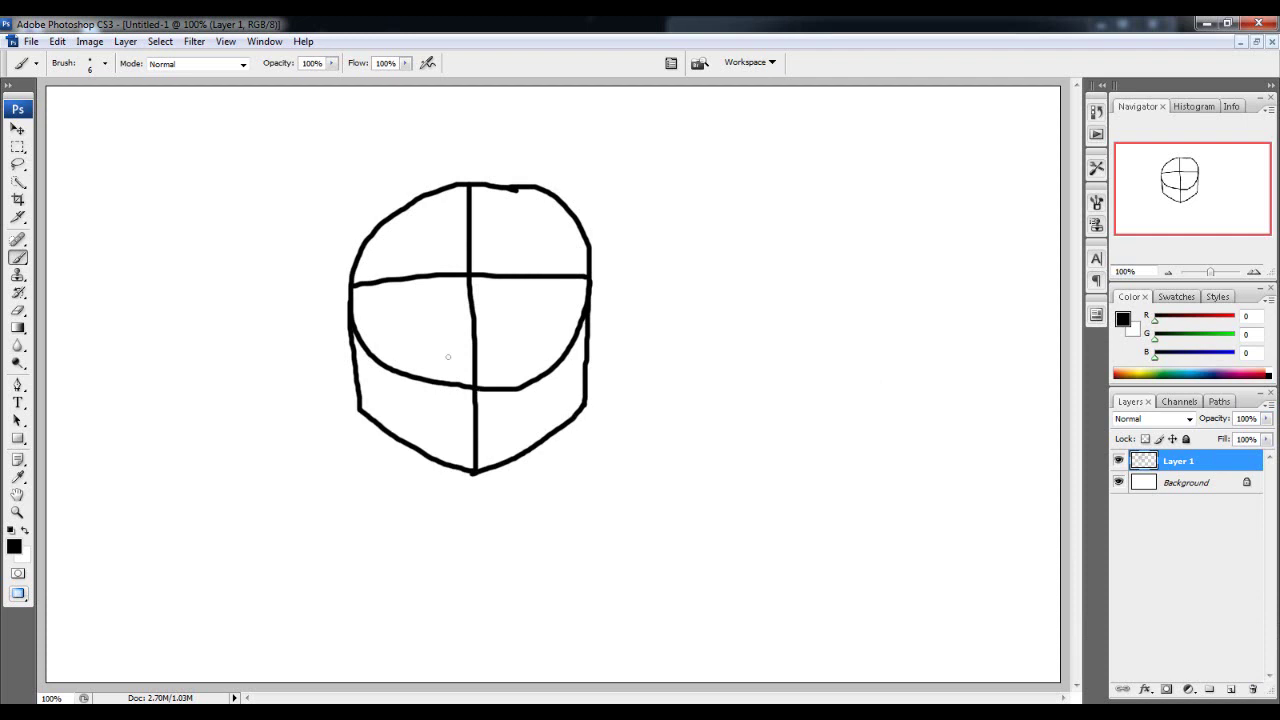
Draw the neck as a narrow rectangle from the bottom of the head circle to below the chin.
left_click_drag(432, 381, 508, 388)
left_click_drag(430, 383, 428, 535)
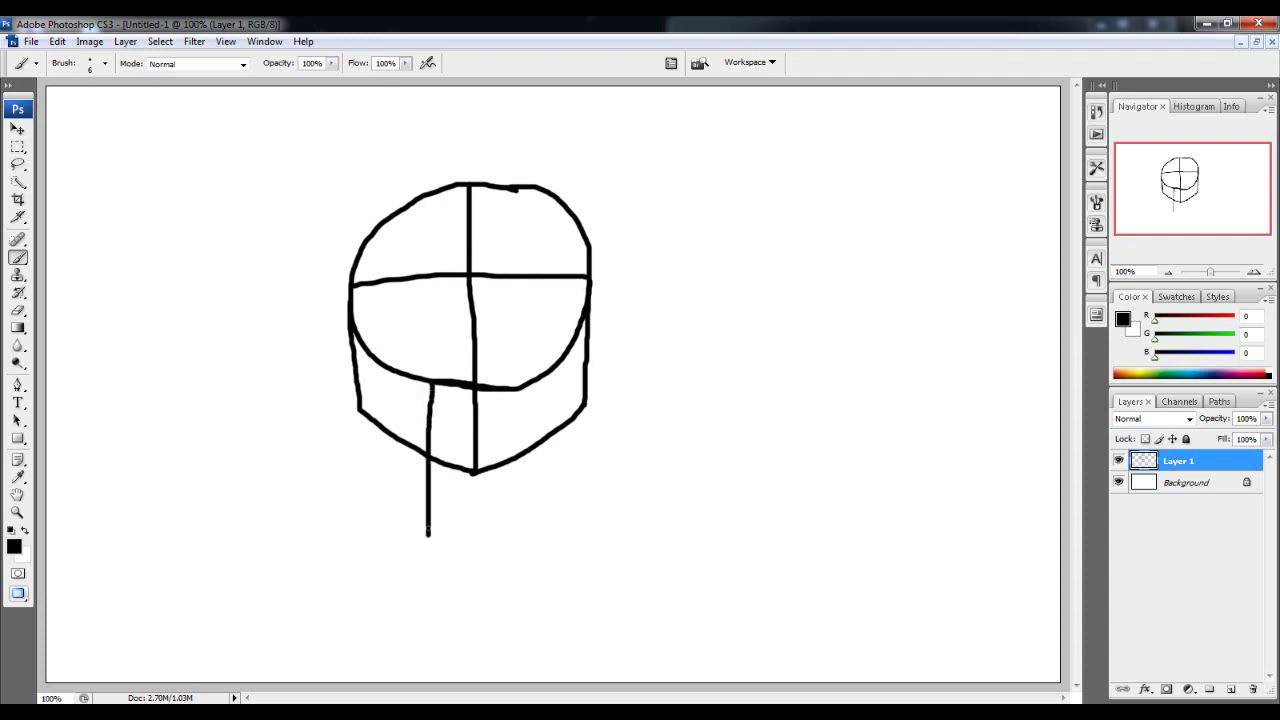
left_click_drag(515, 380, 516, 513)
left_click_drag(428, 509, 524, 509)
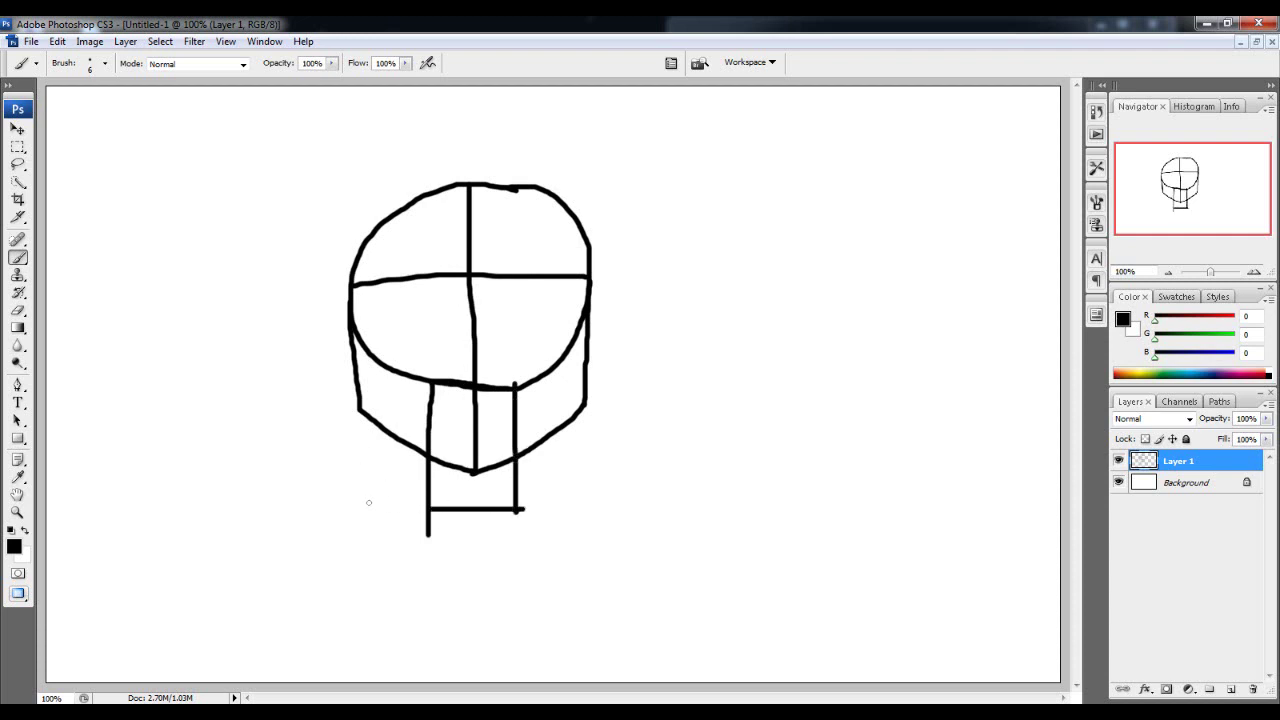
Draw the shoulder line across the base of the neck and the torso's outer sides down from both shoulders.
left_click_drag(340, 516, 564, 518)
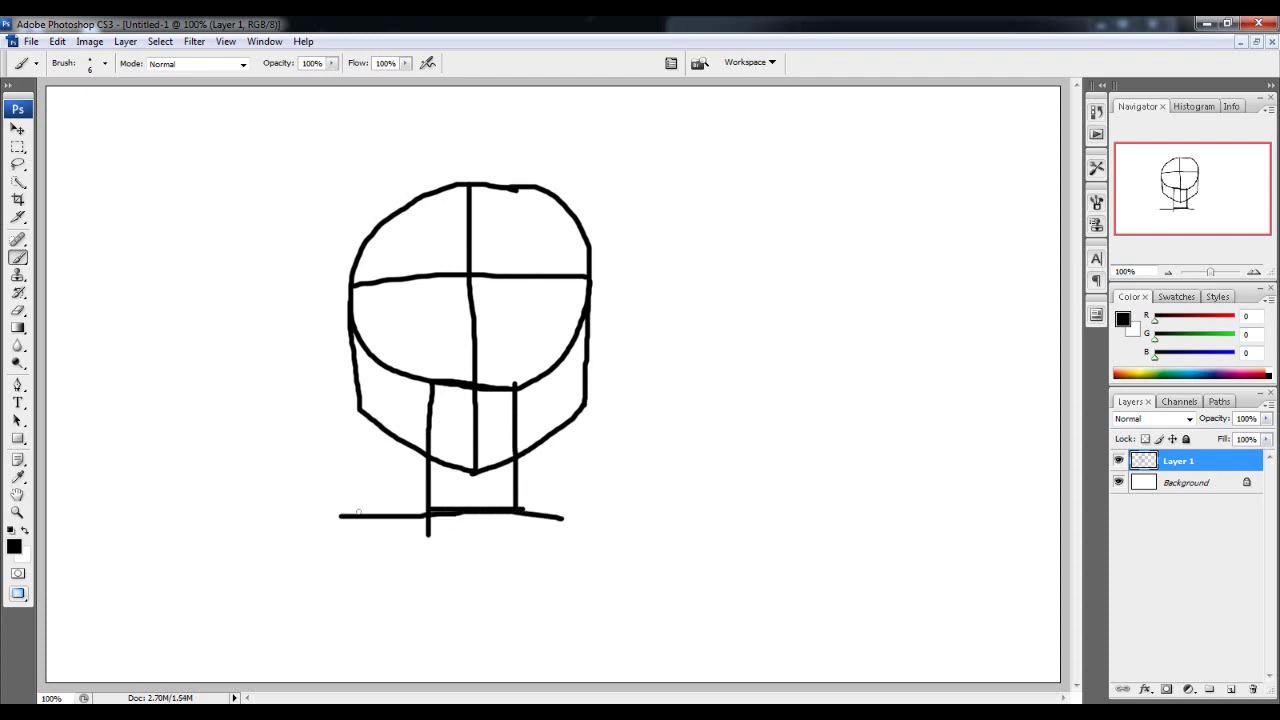
mouse_move(342, 513)
left_mouse_down()
mouse_move(328, 515)
mouse_move(340, 646)
left_mouse_up()
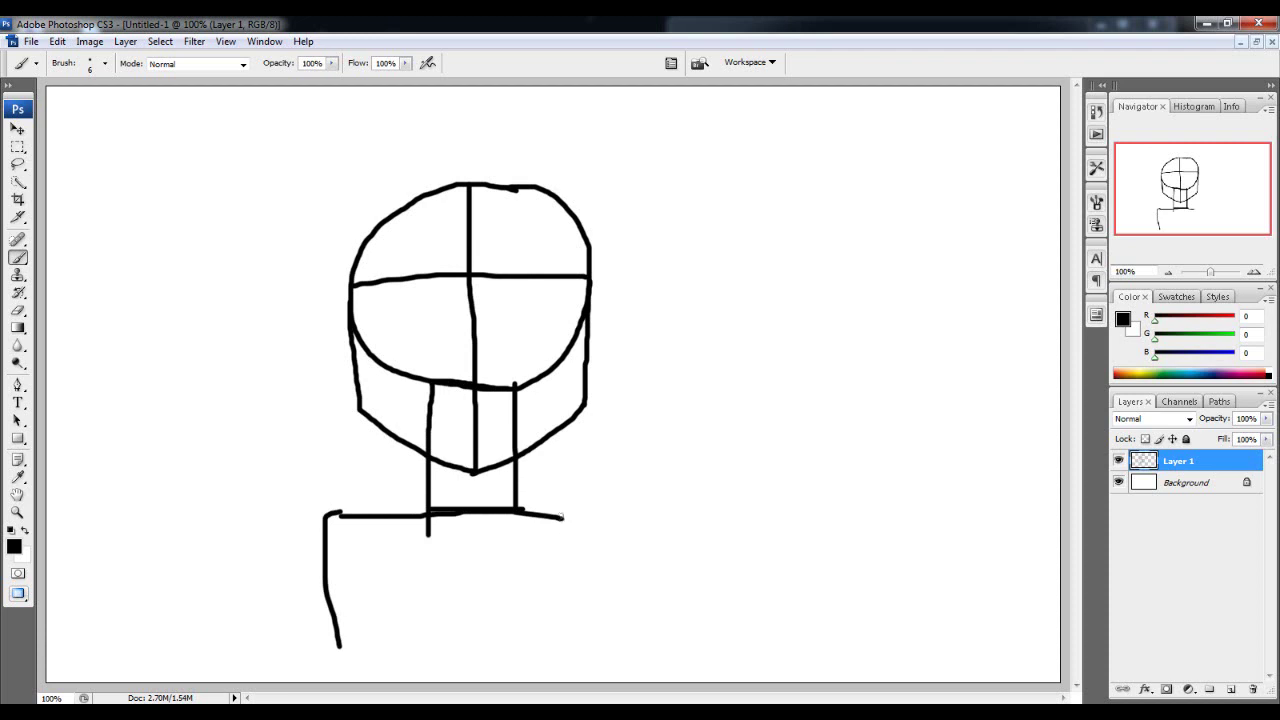
mouse_move(562, 516)
left_mouse_down()
mouse_move(672, 517)
mouse_move(672, 608)
mouse_move(655, 655)
left_mouse_up()
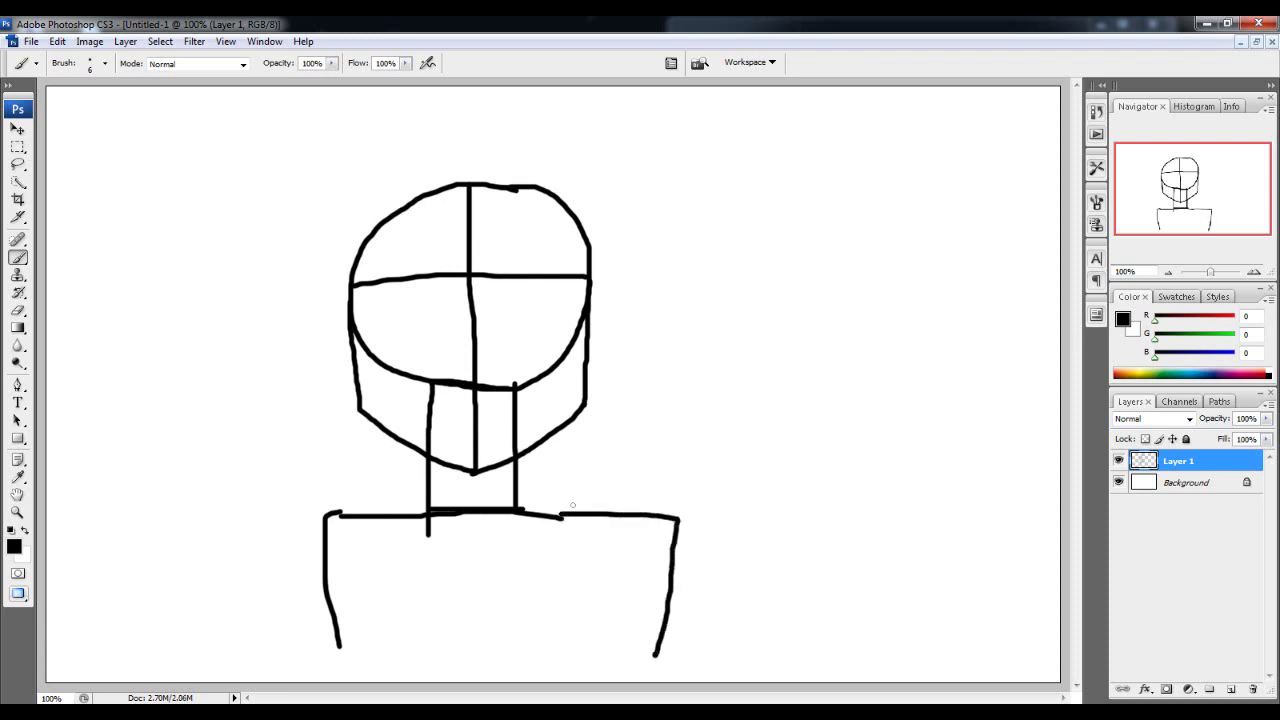
Undo the right shoulder strokes and redraw that shoulder narrower, with its side slanting inward.
key("ctrl+z")
key("ctrl+z")
key("ctrl+z")
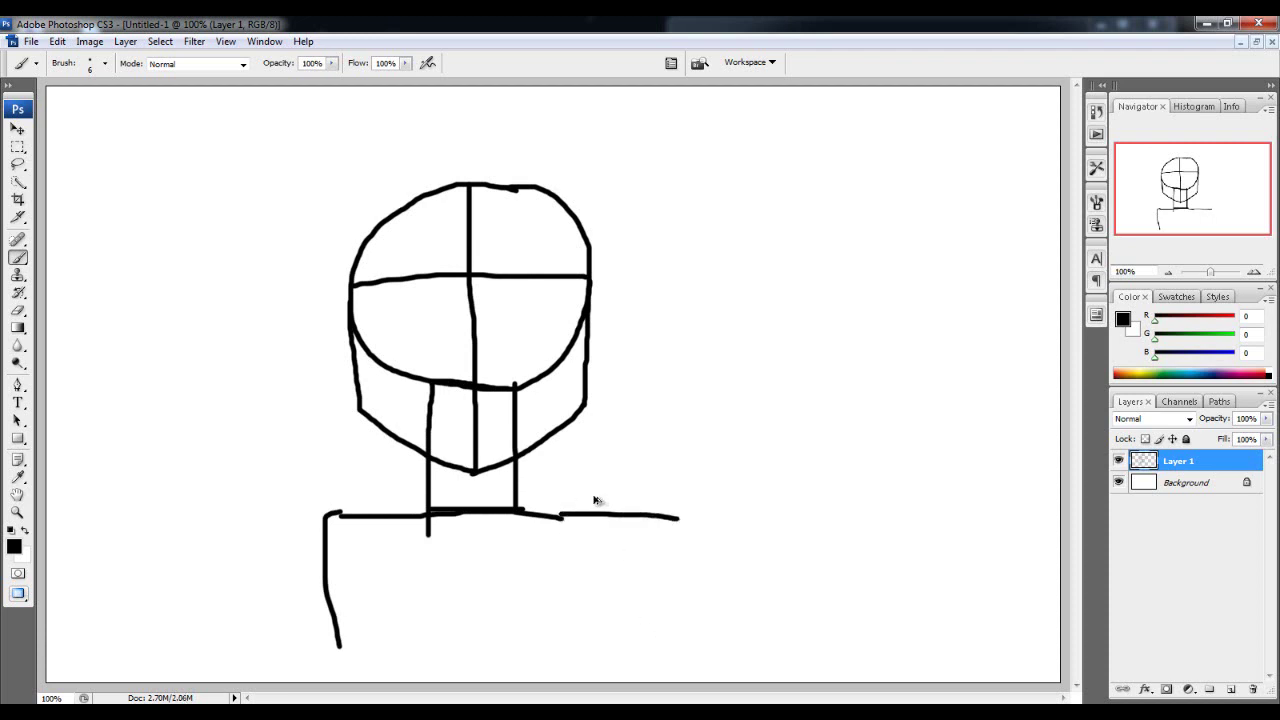
key("ctrl+z")
mouse_move(556, 518)
left_mouse_down()
mouse_move(631, 521)
mouse_move(589, 650)
left_mouse_up()
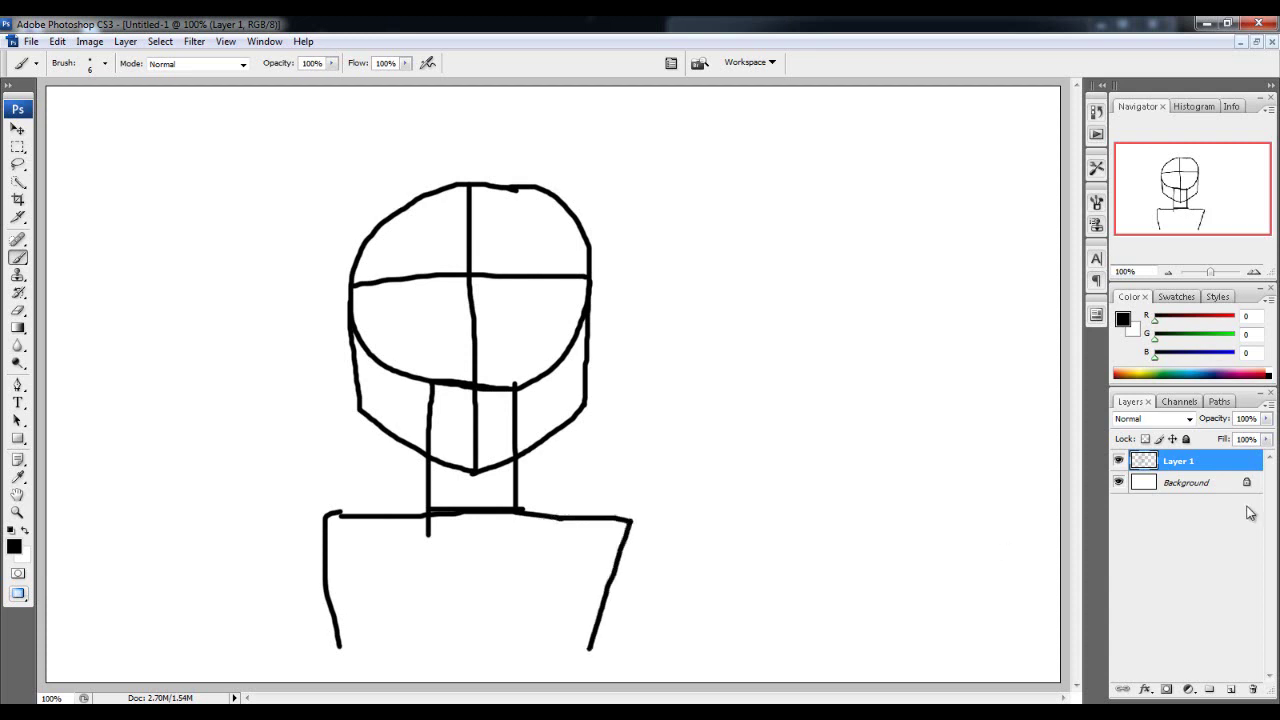
Move the head-and-shoulders sketch on Layer 1 right to centre it on the canvas.
left_click(17, 128)
left_click_drag(540, 276, 648, 274)
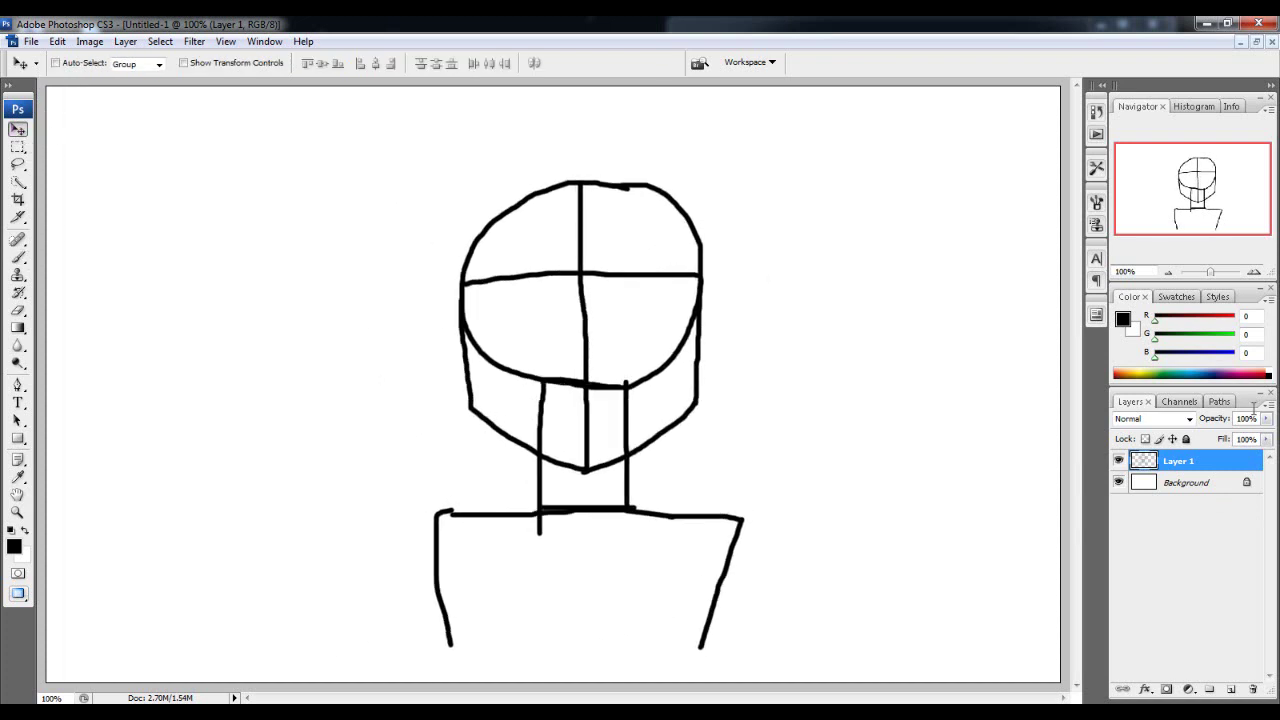
Add a new layer above the sketch and lower Layer 1's fill to 54%.
left_click(1236, 690)
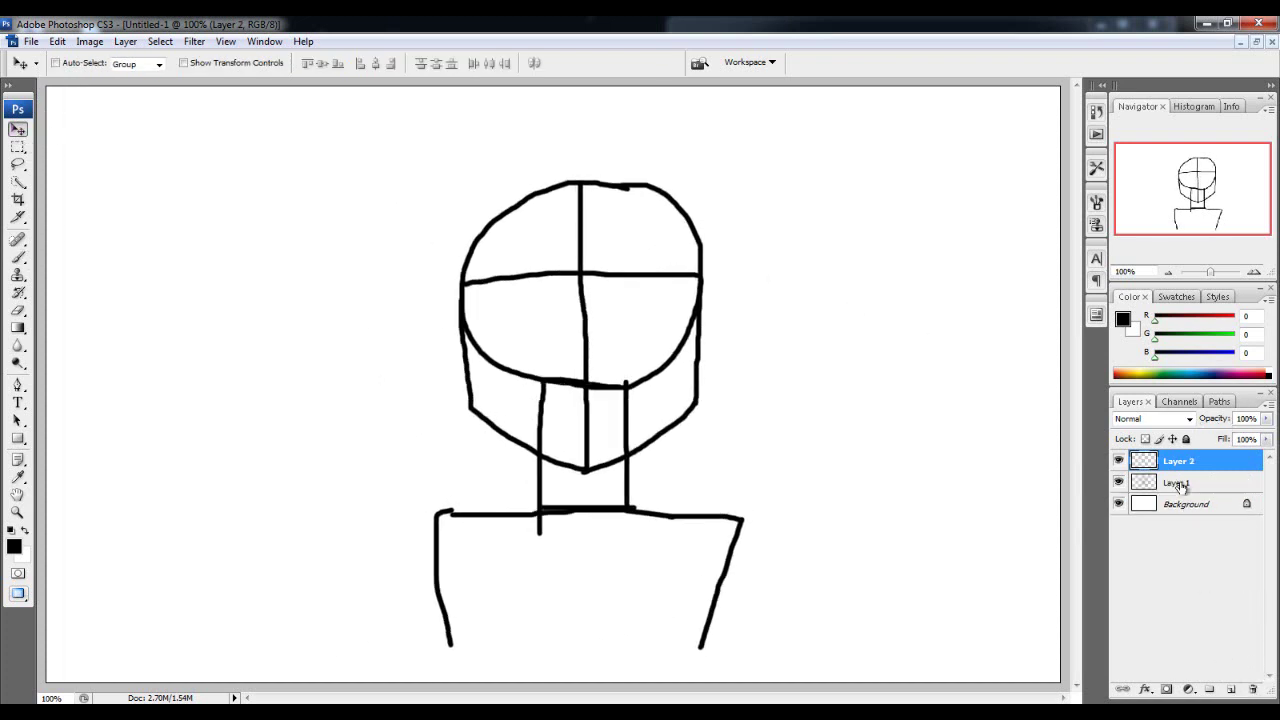
left_click(1209, 482)
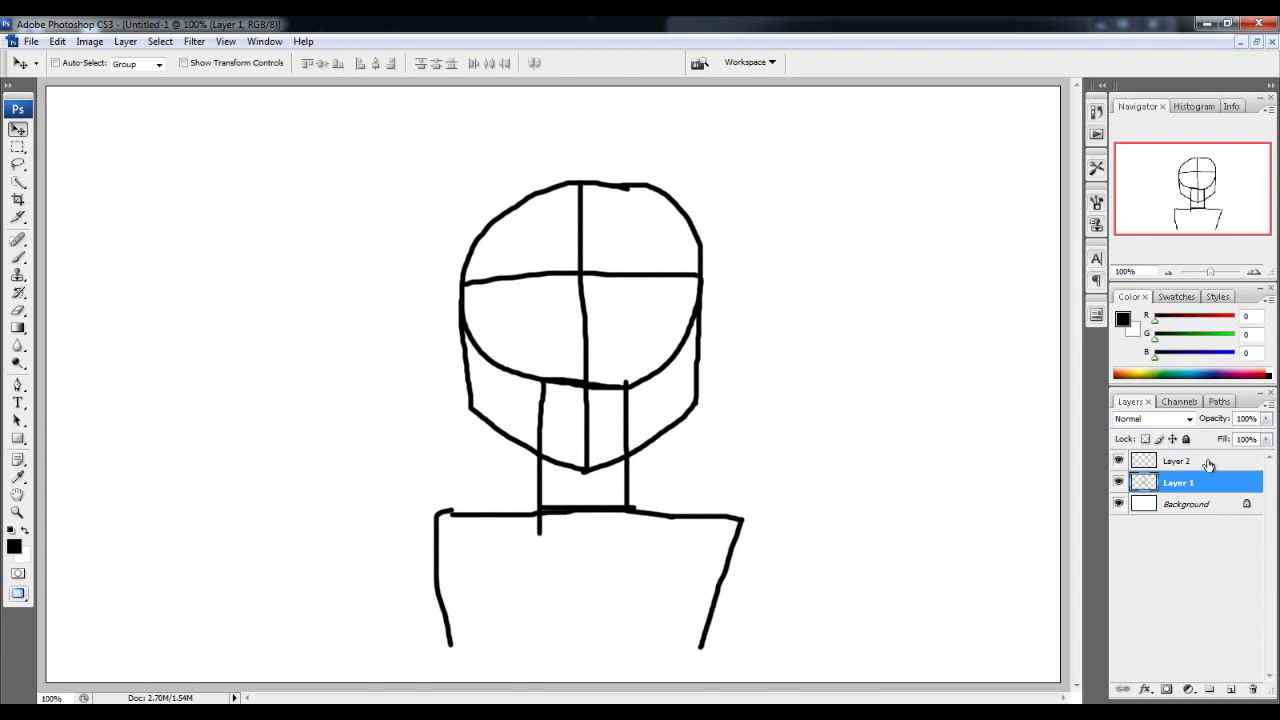
mouse_move(1266, 440)
left_mouse_down()
mouse_move(1262, 460)
mouse_move(1232, 462)
left_mouse_up()
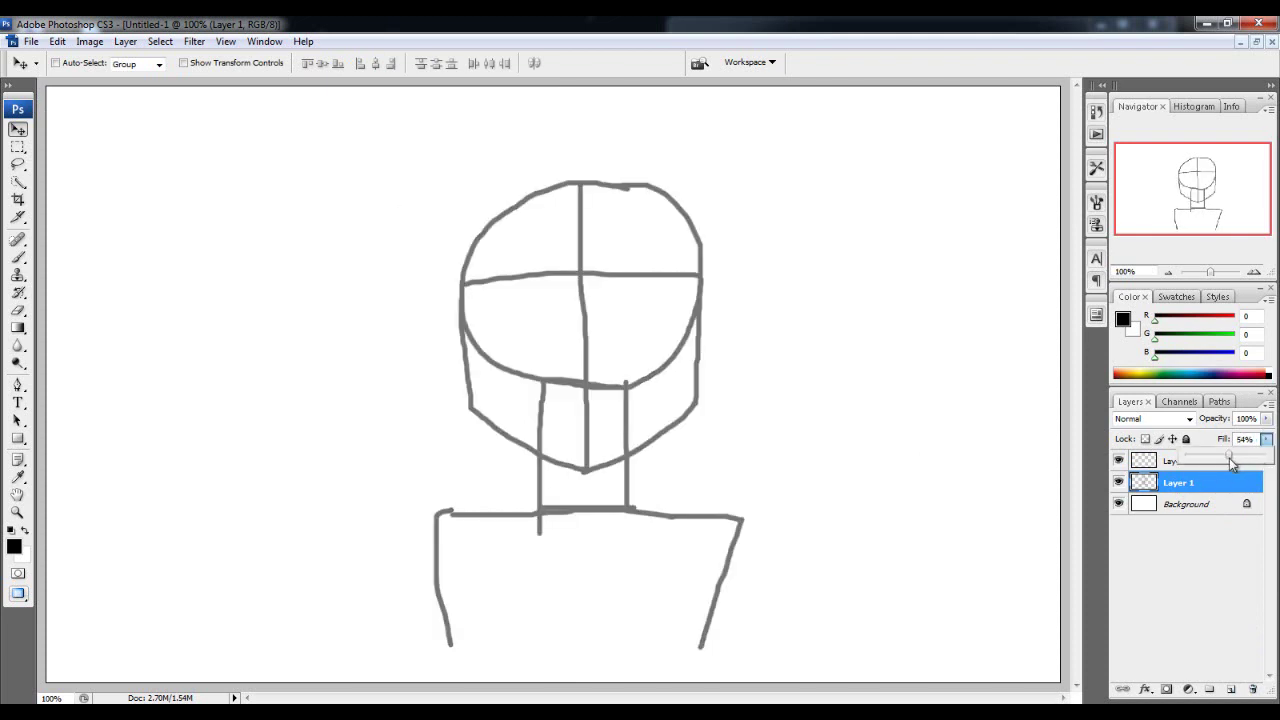
Lower the fill of the Layer 1 sketch to 25%.
left_click(1167, 461)
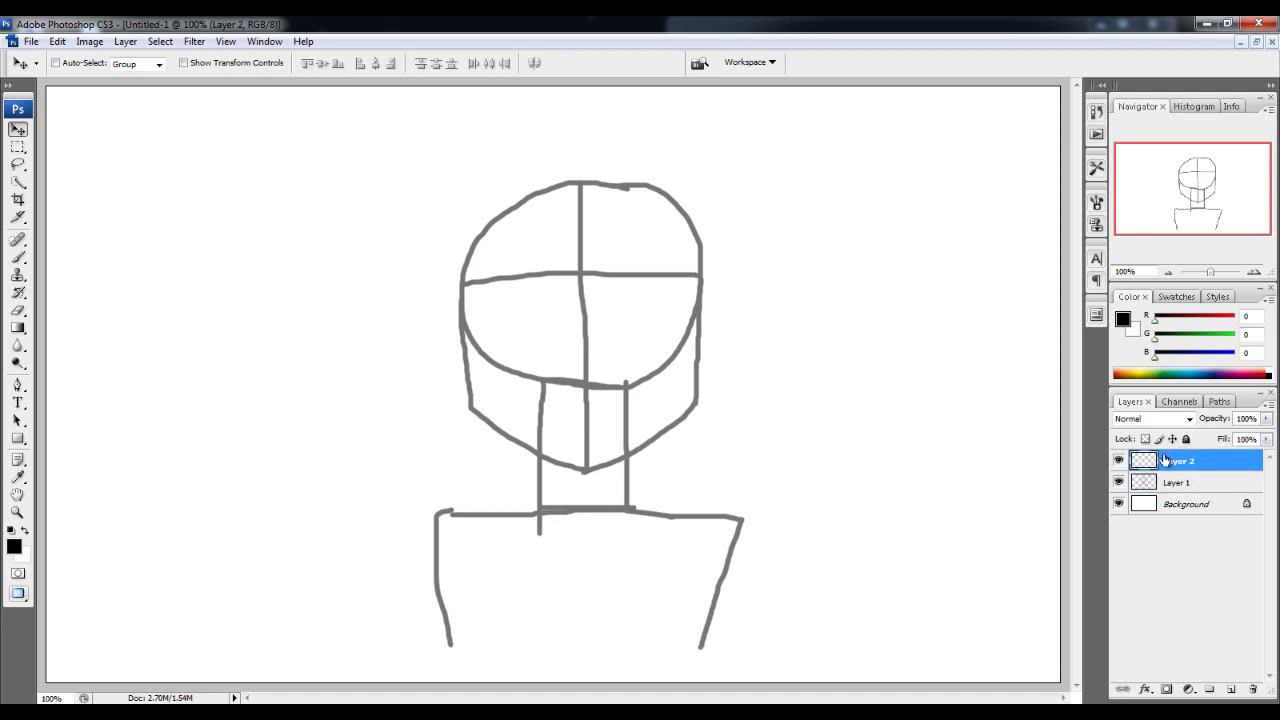
left_click(18, 258)
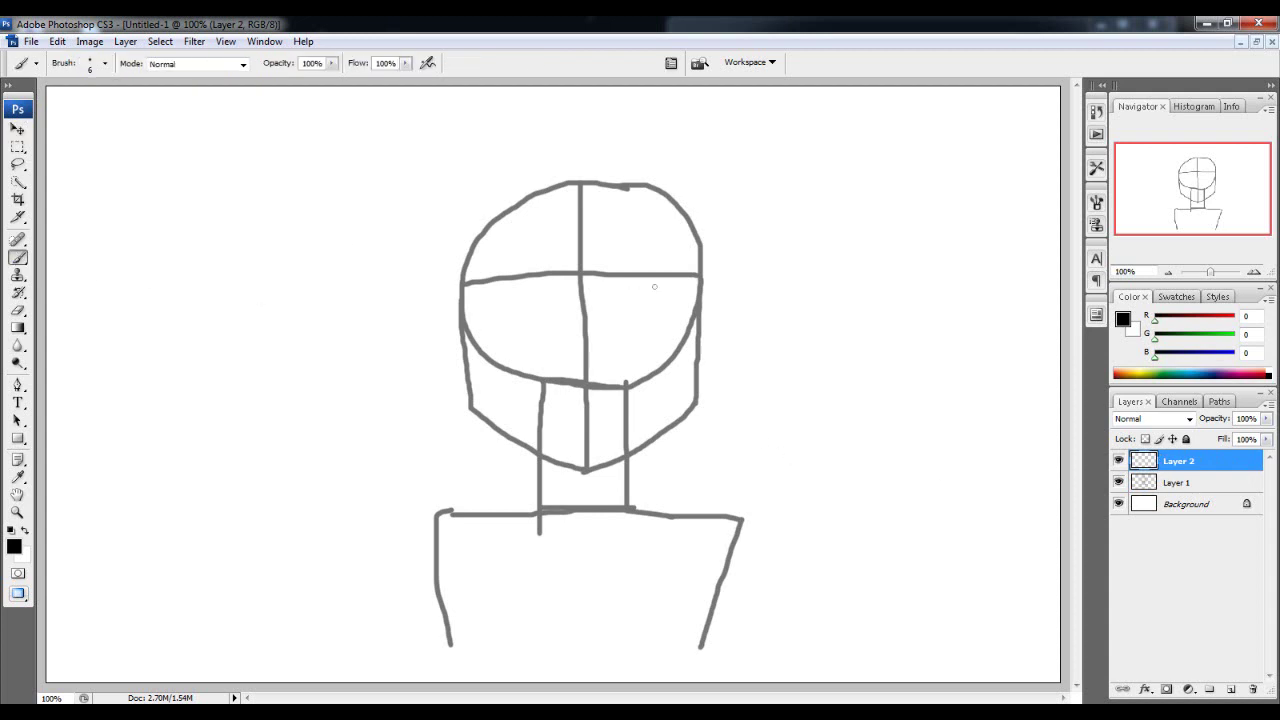
left_click(1200, 483)
mouse_move(1266, 439)
left_mouse_down()
mouse_move(1237, 458)
mouse_move(1198, 458)
mouse_move(1206, 451)
left_mouse_up()
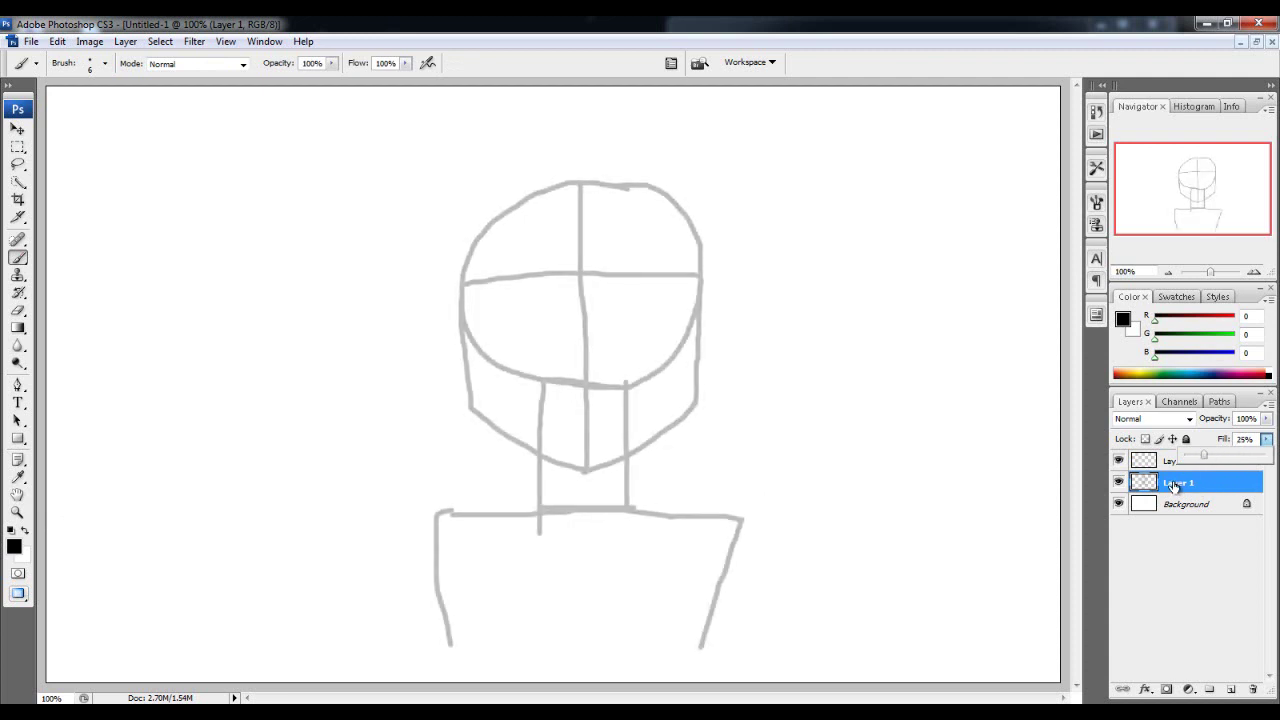
On Layer 2, draw the sides of the face and the jaw down to a pointed chin in black with the Brush.
left_click(1176, 483)
left_click(1172, 460)
left_click(17, 239)
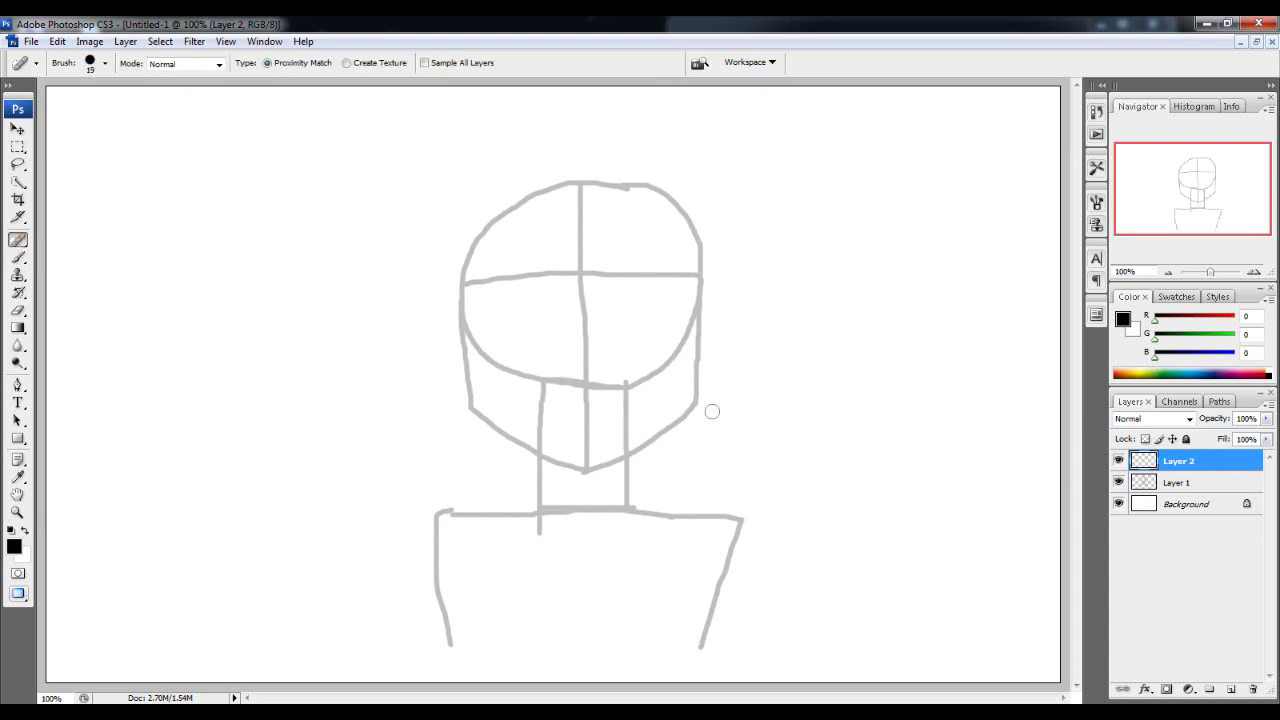
left_click(18, 257)
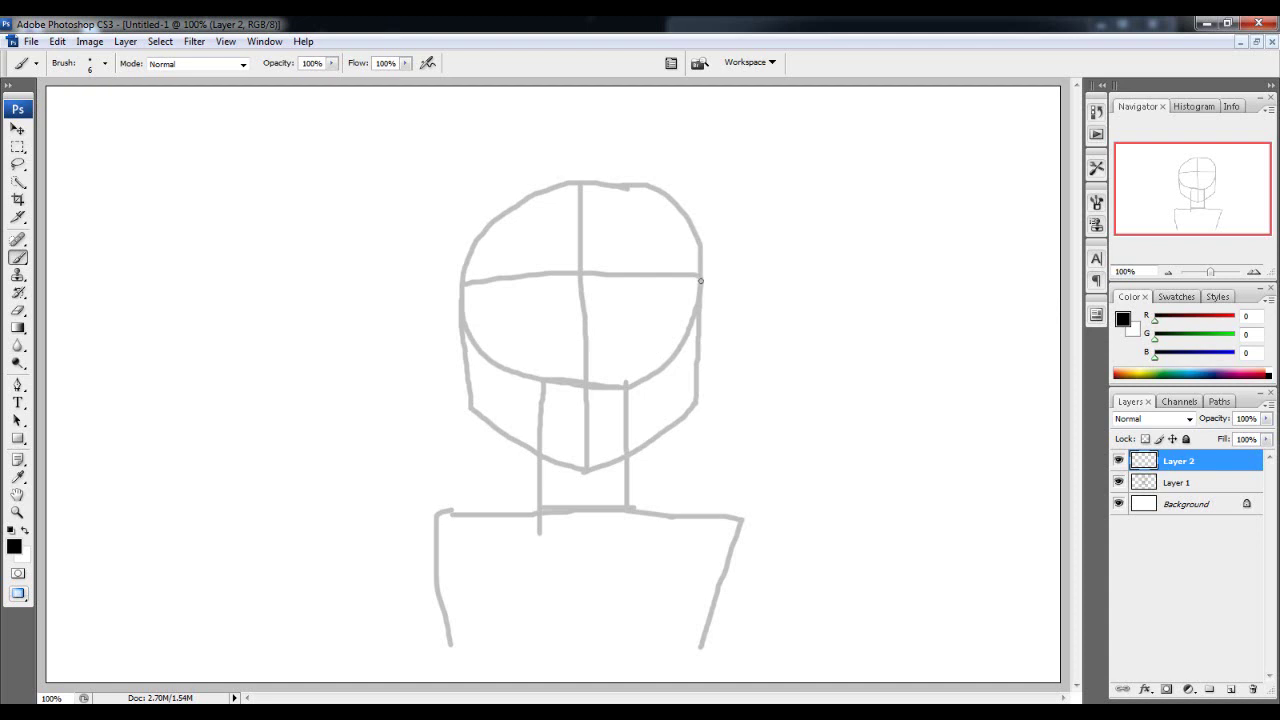
mouse_move(706, 274)
left_mouse_down()
mouse_move(703, 407)
mouse_move(587, 469)
left_mouse_up()
key("ctrl+z")
mouse_move(706, 404)
left_mouse_down()
mouse_move(586, 472)
mouse_move(524, 454)
mouse_move(466, 412)
mouse_move(474, 360)
mouse_move(449, 300)
mouse_move(470, 290)
mouse_move(466, 420)
left_mouse_up()
key("ctrl+z")
Draw both eyes as flat upper-eyelid lines with a small squared iris hanging below each.
mouse_move(469, 348)
left_mouse_down()
mouse_move(541, 348)
mouse_move(505, 368)
mouse_move(516, 352)
mouse_move(522, 372)
mouse_move(508, 344)
left_mouse_up()
key("ctrl+z")
mouse_move(614, 342)
left_mouse_down()
mouse_move(688, 340)
mouse_move(629, 352)
mouse_move(644, 341)
left_mouse_up()
Select the eye on the right side of the face, nudge it down slightly to level it, and deselect.
left_click(16, 128)
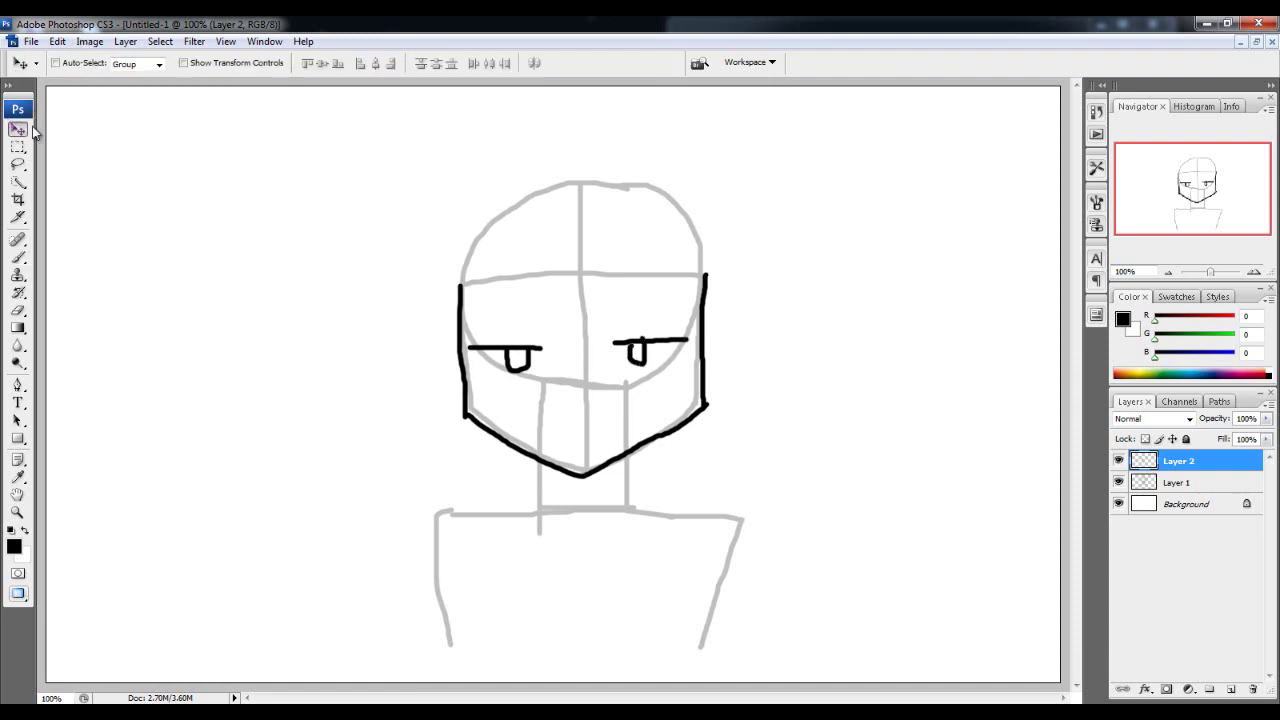
left_click(18, 147)
left_click_drag(585, 321, 693, 367)
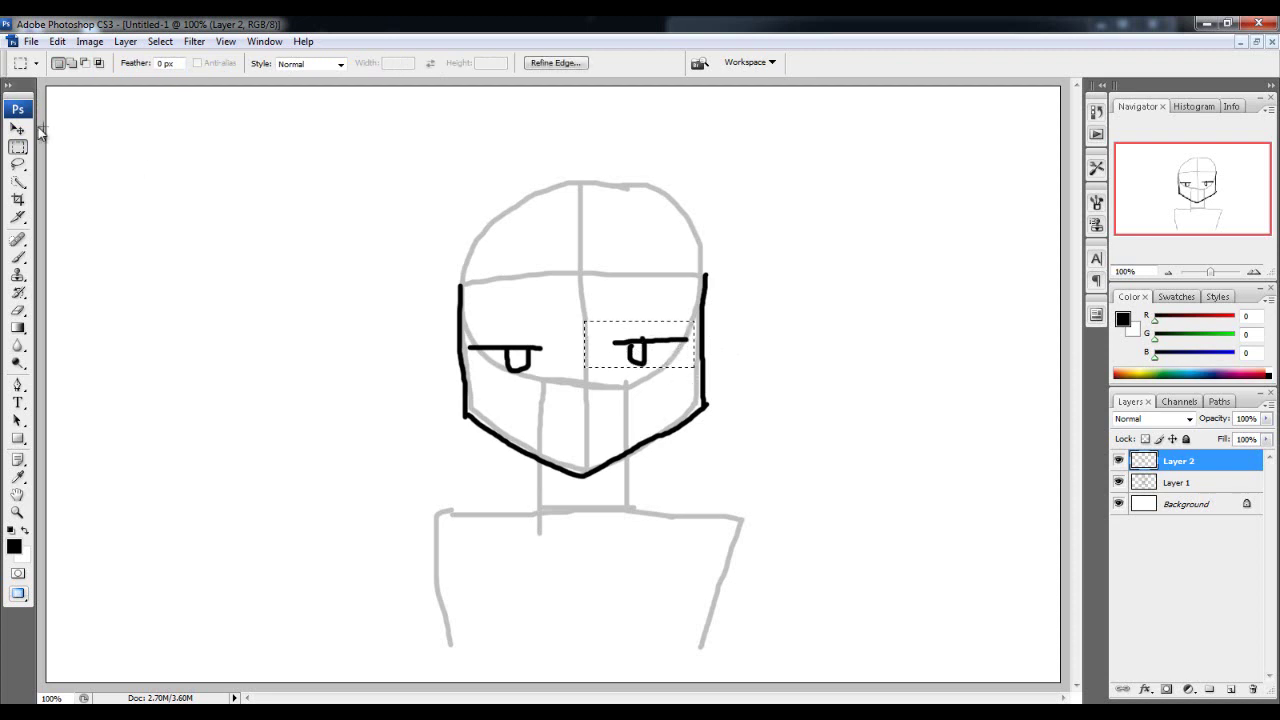
left_click(18, 128)
key("Down")
key("Down")
key("Down")
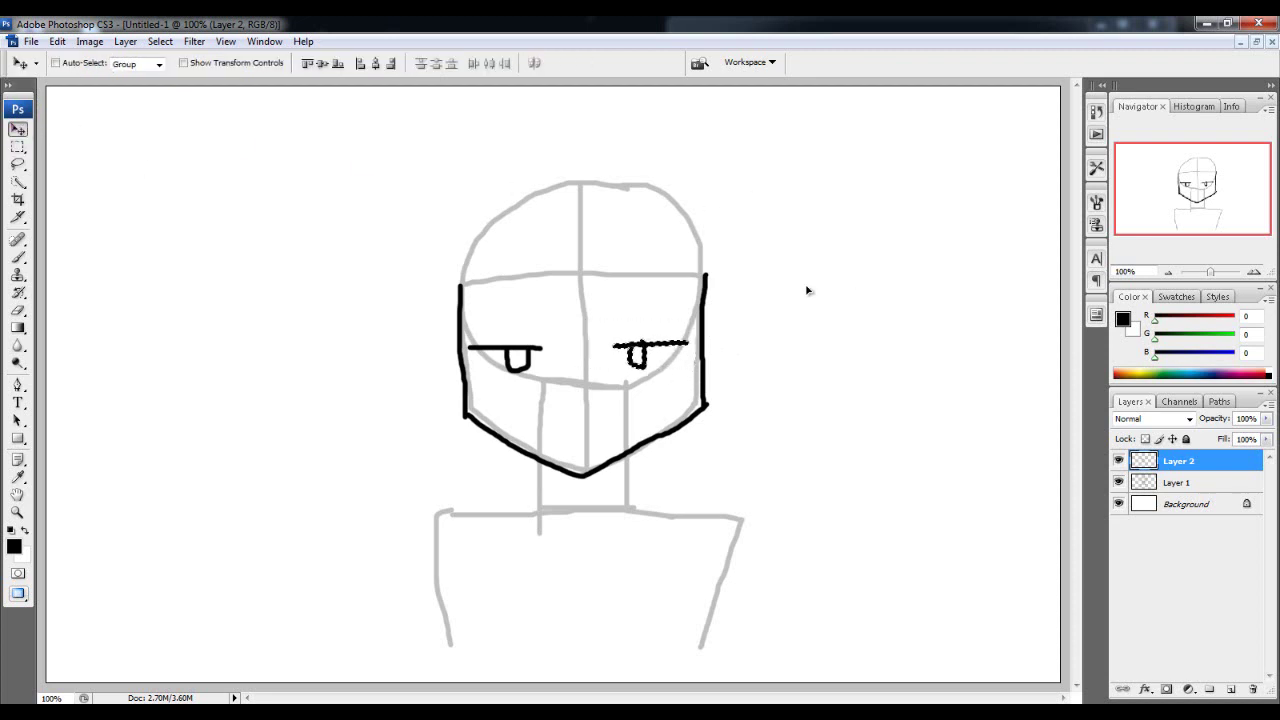
key("m")
left_click(637, 274)
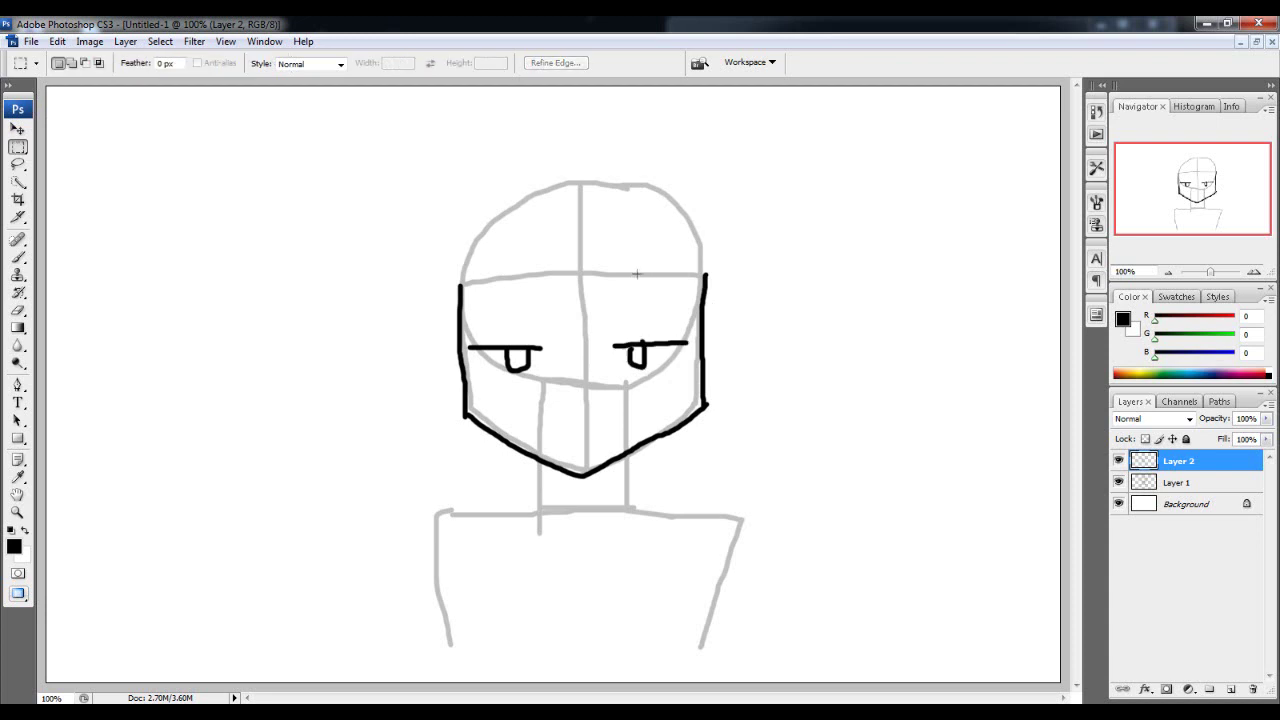
On Layer 1, brush dashed vertical guides down from the eyes' inner corners and a dashed horizontal guide between the eyes.
left_click(18, 257)
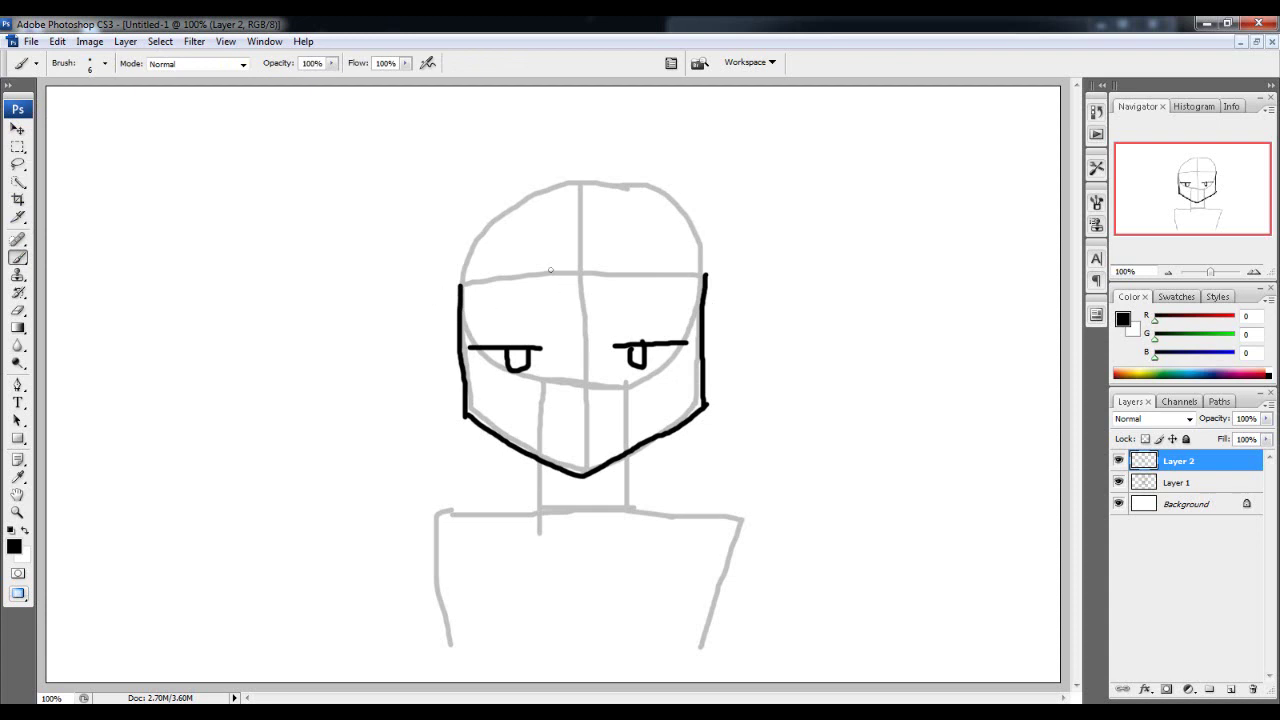
left_click(1172, 488)
mouse_move(546, 456)
left_mouse_down()
mouse_move(544, 293)
mouse_move(611, 299)
mouse_move(612, 438)
left_mouse_up()
mouse_move(573, 344)
left_mouse_down()
mouse_move(547, 363)
mouse_move(612, 351)
left_mouse_up()
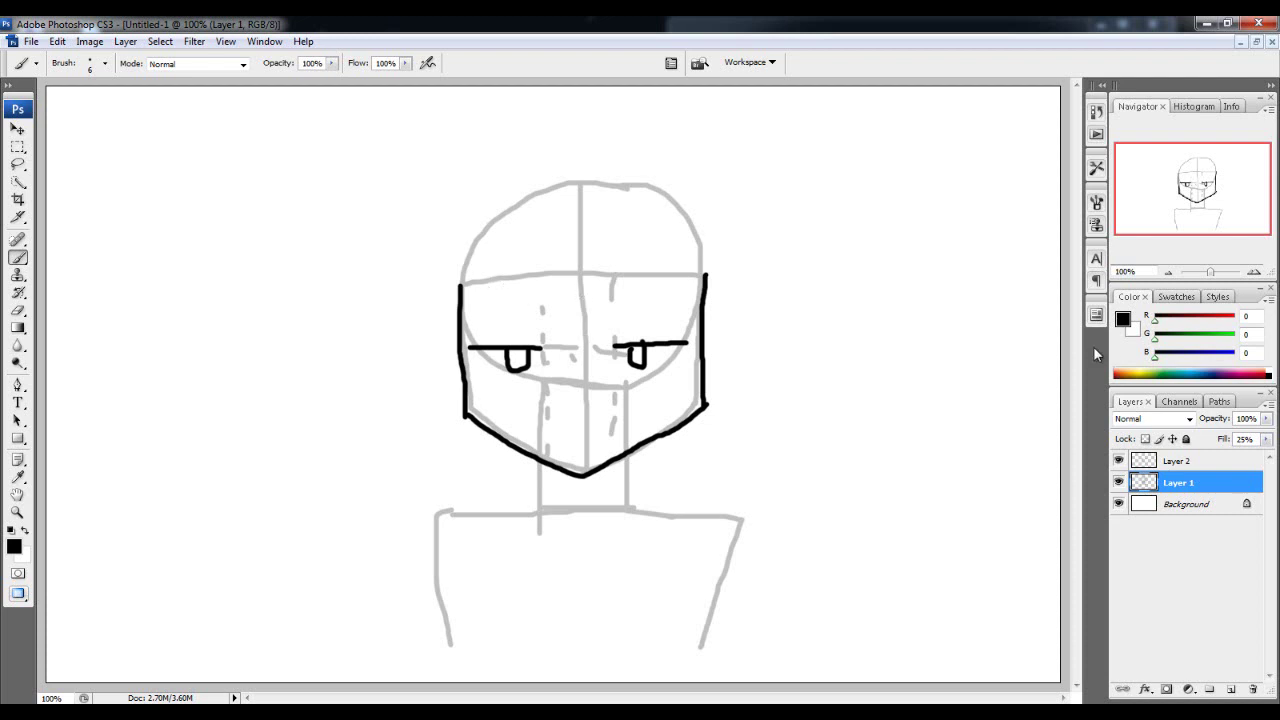
On Layer 2, draw both sides of the neck from the jaw down past the shoulder line.
left_click(1178, 460)
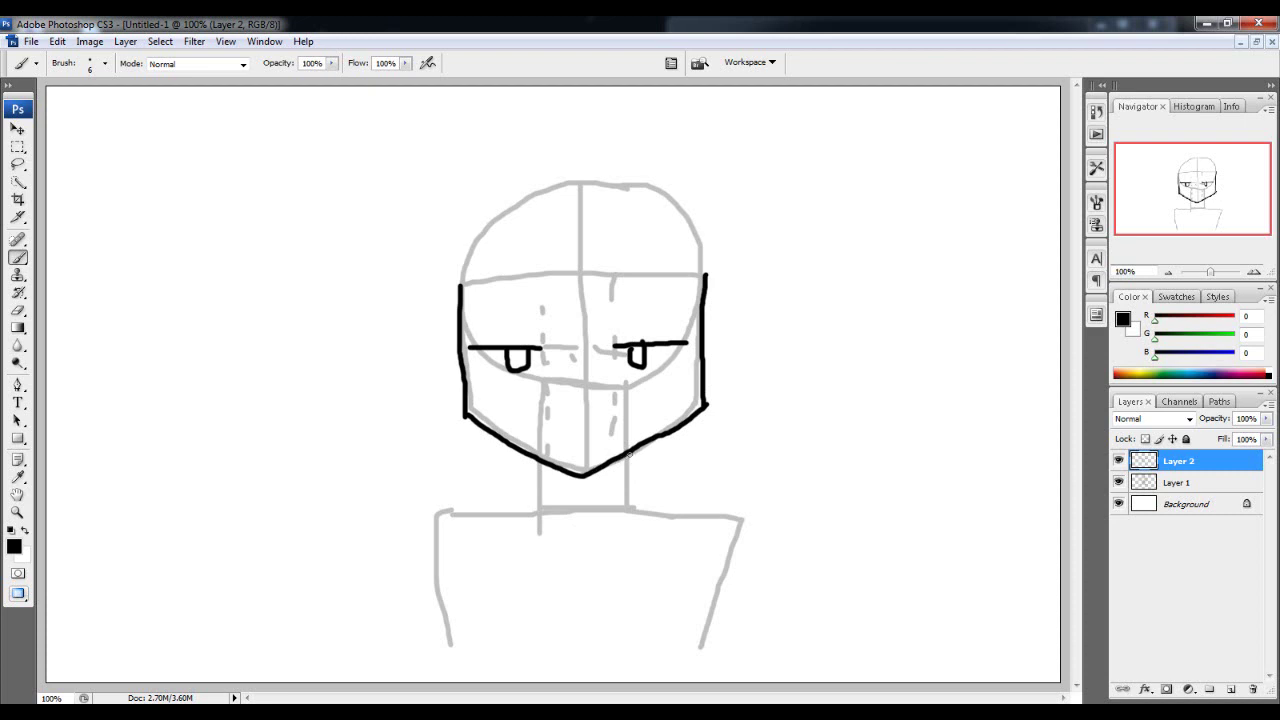
left_click_drag(627, 452, 632, 513)
left_click_drag(538, 462, 551, 535)
left_click_drag(631, 508, 629, 531)
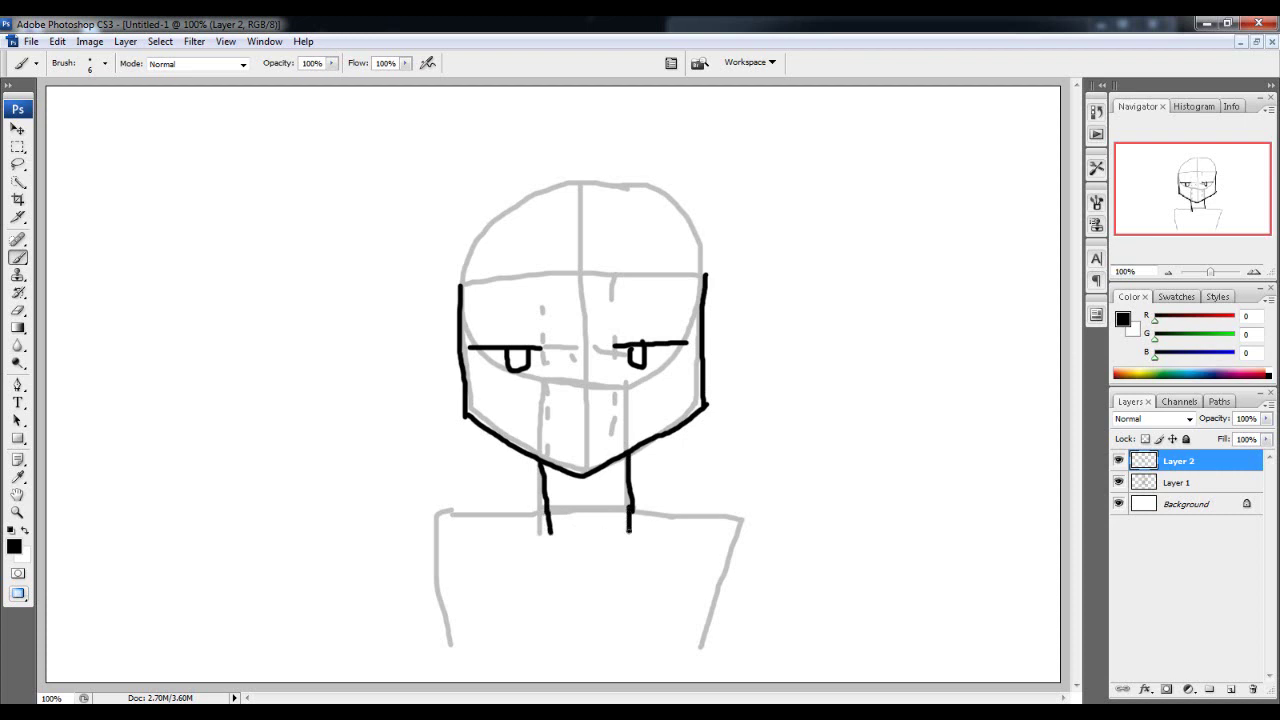
Draw sloping shoulder lines out from both sides of the neck and two collarbone strokes beneath them.
left_click_drag(434, 516, 545, 498)
left_click_drag(624, 487, 738, 512)
mouse_move(484, 545)
left_mouse_down()
mouse_move(564, 565)
mouse_move(700, 536)
left_mouse_up()
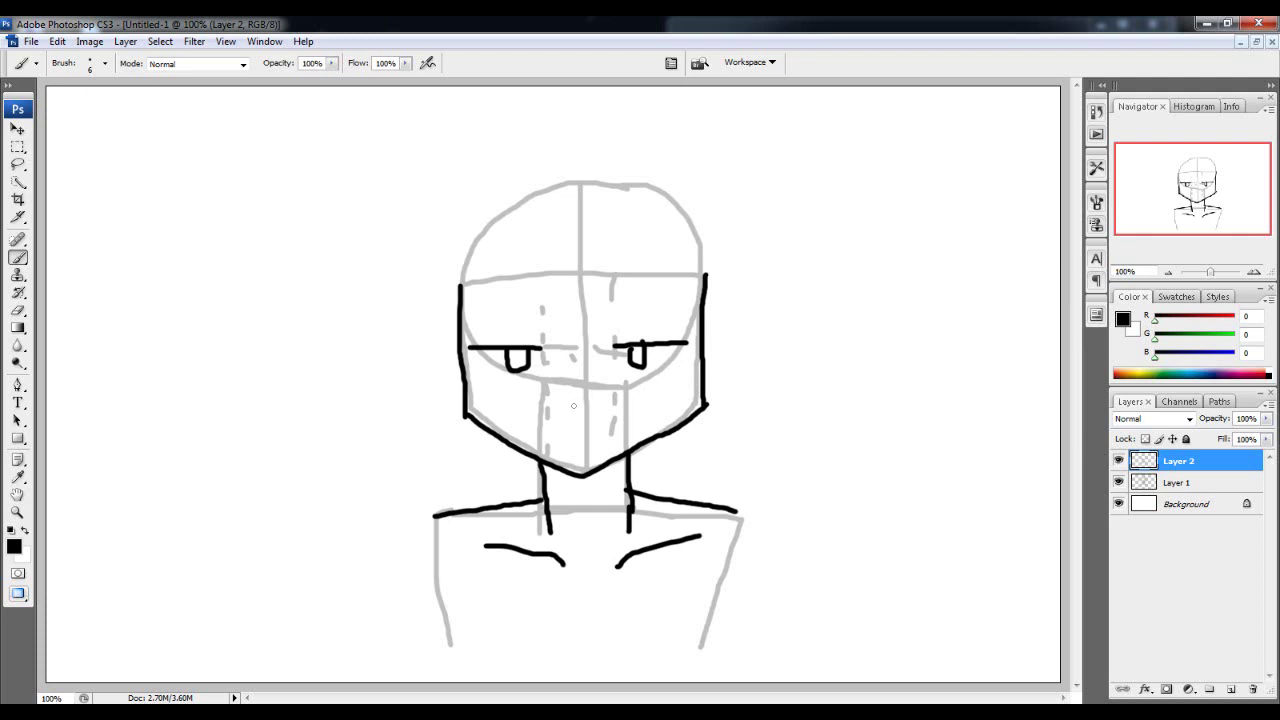
Draw two nostril dots and a short mouth line, and thicken both upper-eyelid lines.
mouse_move(573, 406)
left_mouse_down()
mouse_move(600, 403)
mouse_move(589, 441)
mouse_move(600, 441)
left_mouse_up()
left_click_drag(468, 345, 684, 340)
key("ctrl+z")
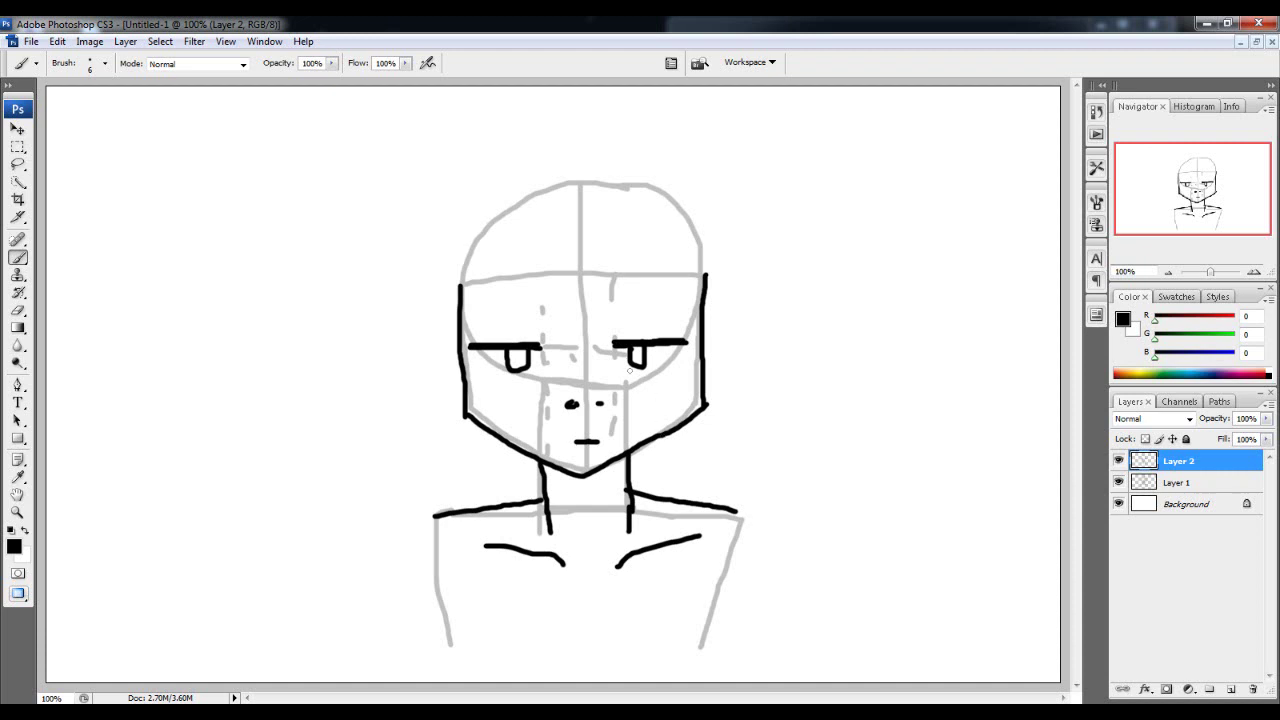
Try slanted strokes under both eyes and a brow stroke above the left-hand eye, and undo them.
left_click_drag(614, 356, 672, 381)
left_click_drag(479, 389, 540, 362)
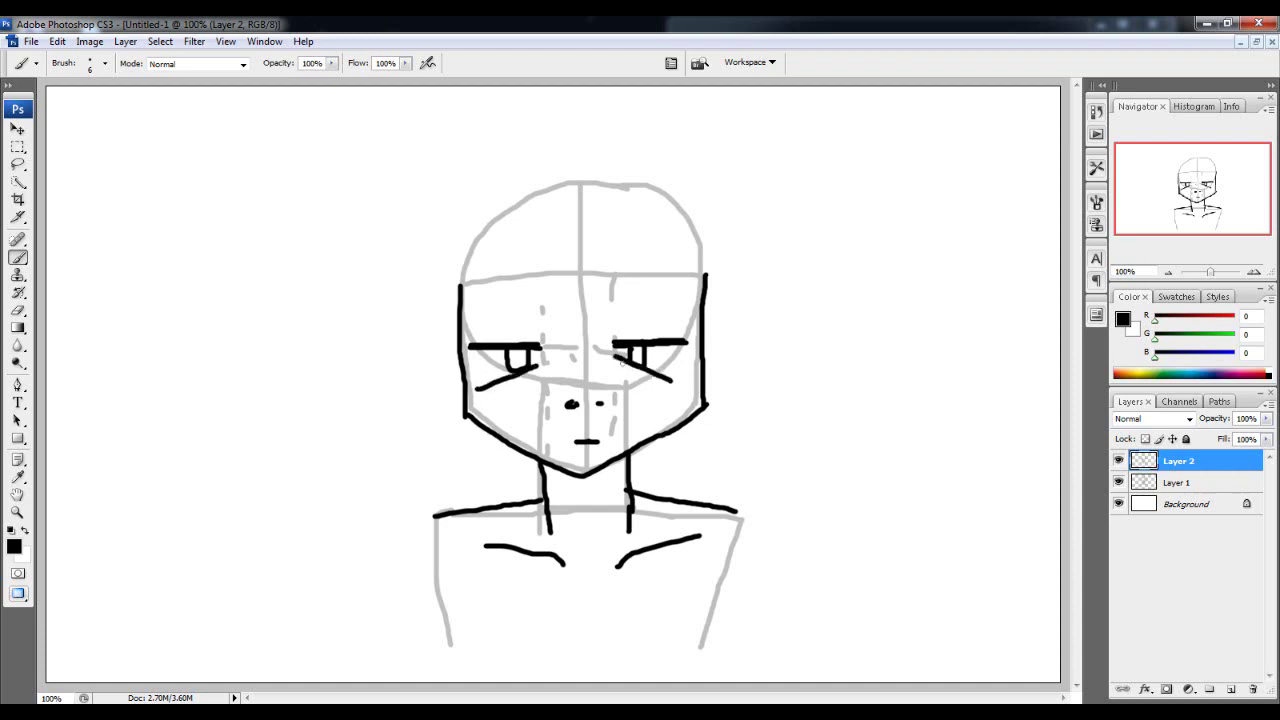
left_click_drag(652, 369, 684, 388)
left_click_drag(477, 388, 530, 366)
left_click(1119, 483)
left_click(1119, 483)
key("ctrl+alt+z")
key("ctrl+alt+z")
key("ctrl+alt+z")
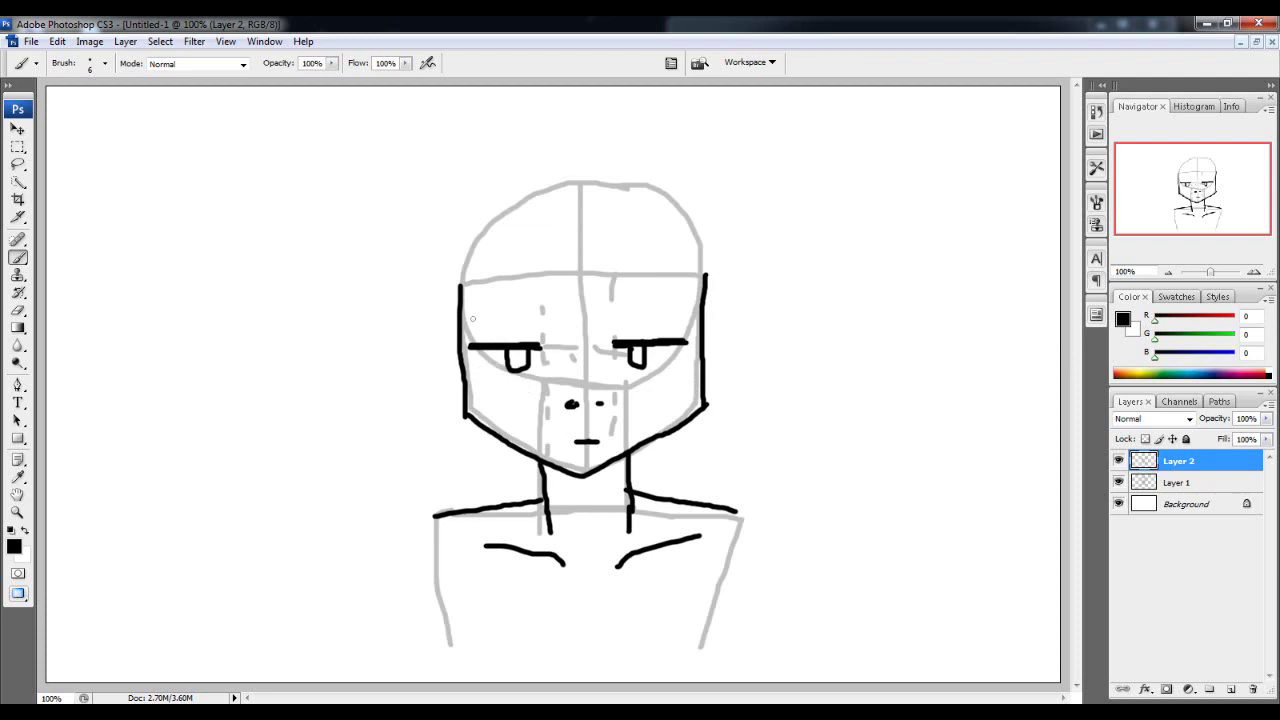
left_click_drag(467, 315, 500, 297)
key("ctrl+alt+z")
On Layer 1, brush red dashed guides around the eyebrow area above each eye.
left_click(1150, 486)
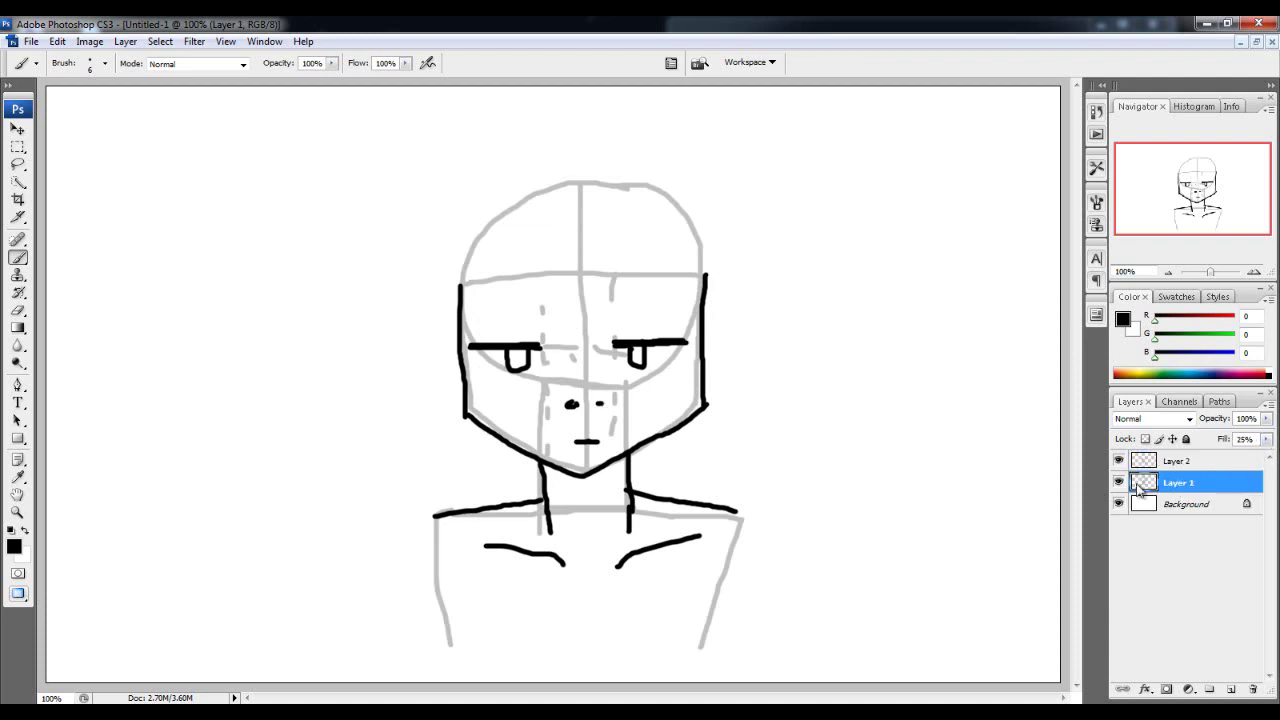
left_click(15, 545)
left_click(641, 186)
left_click(806, 180)
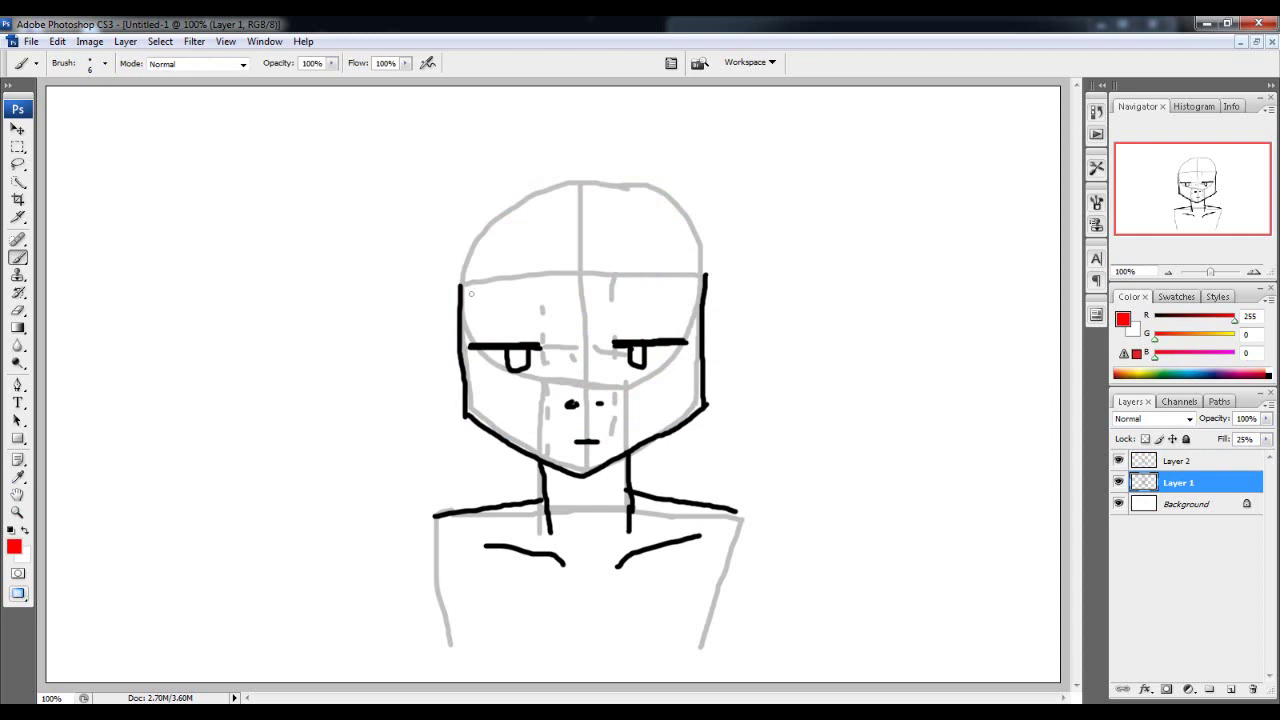
mouse_move(465, 285)
left_mouse_down()
mouse_move(512, 271)
mouse_move(543, 293)
mouse_move(541, 330)
left_mouse_up()
left_click_drag(459, 323, 464, 289)
mouse_move(634, 280)
left_mouse_down()
mouse_move(634, 322)
mouse_move(676, 322)
mouse_move(711, 300)
mouse_move(700, 268)
mouse_move(648, 270)
mouse_move(620, 290)
mouse_move(655, 315)
mouse_move(688, 313)
mouse_move(688, 270)
left_mouse_up()
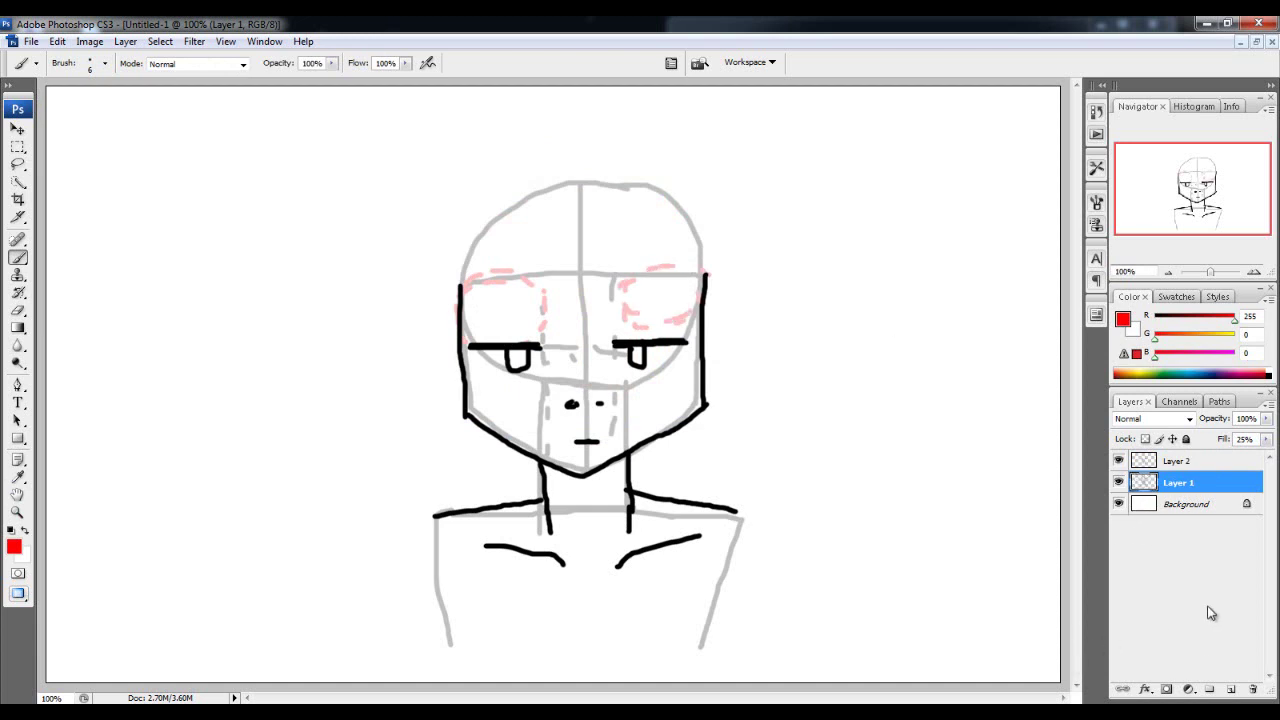
Switch back to Layer 2 and set the foreground color to black for the Brush.
left_click(1178, 460)
key("i")
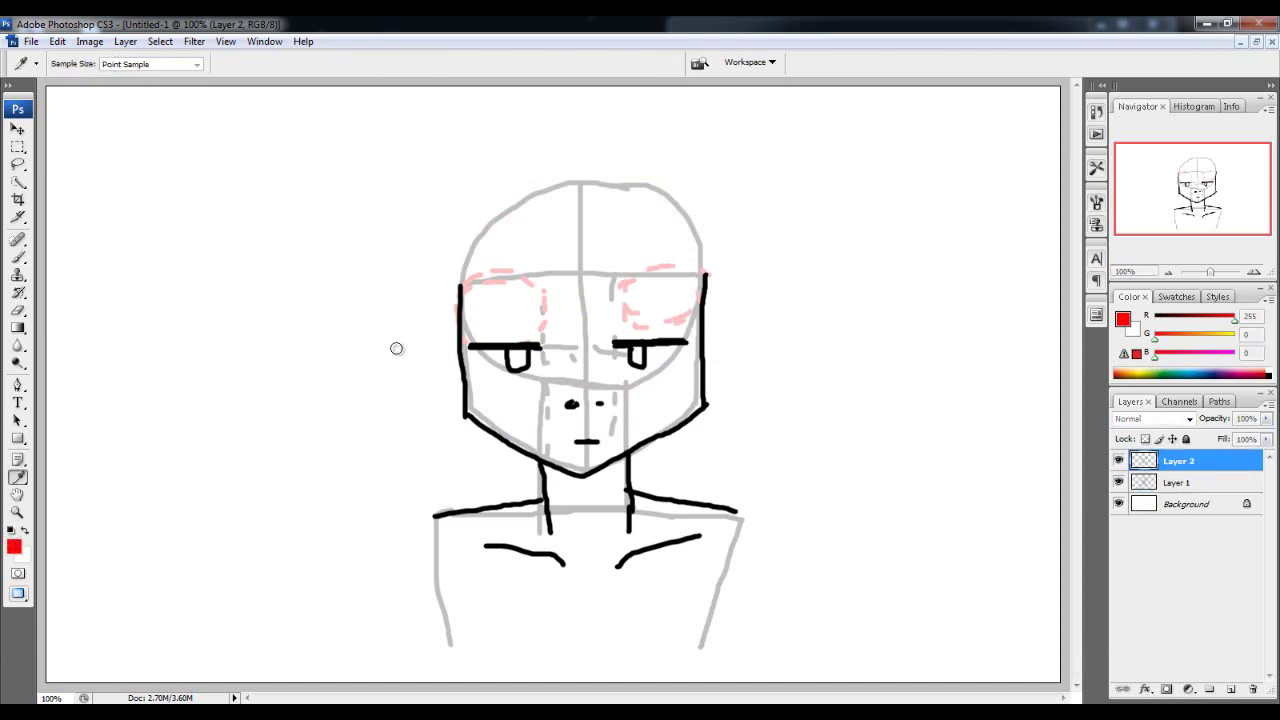
left_click(14, 546)
left_click(461, 375)
key("Return")
key("b")
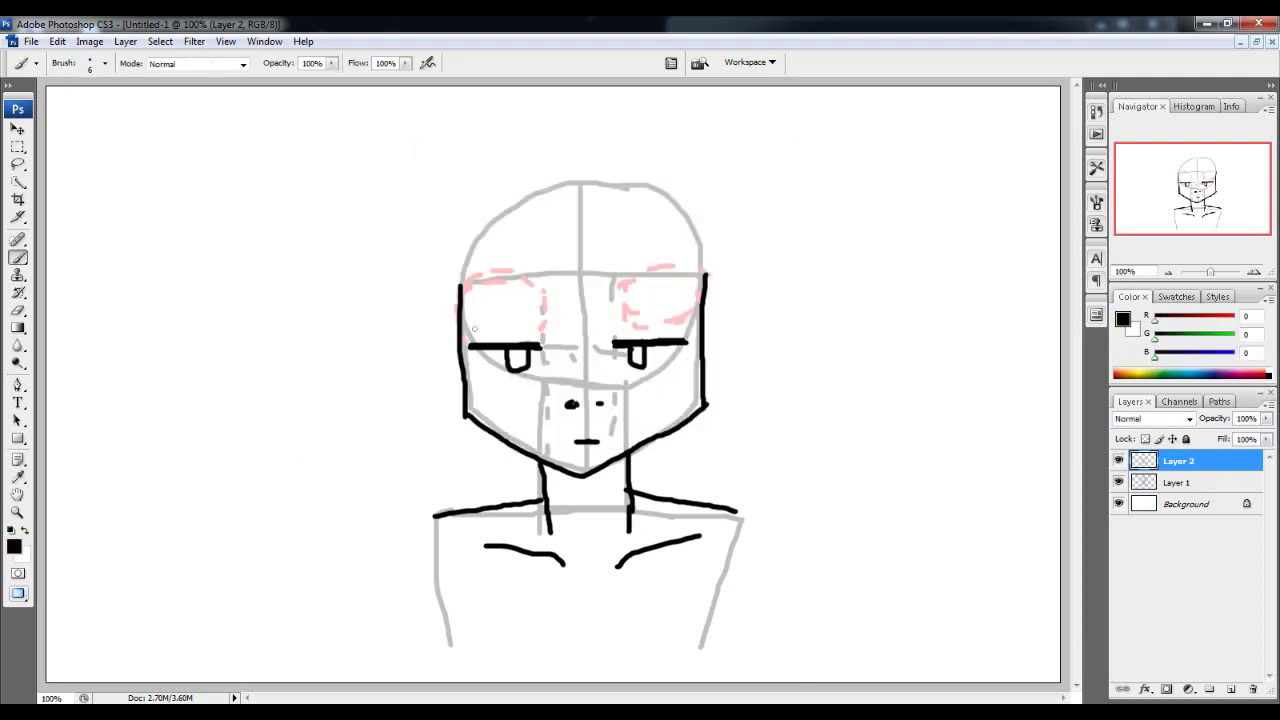
Try eyebrow strokes at different heights above the eyes and undo them.
left_click_drag(466, 327, 541, 327)
left_click_drag(625, 319, 684, 311)
key("ctrl+z")
key("ctrl+z")
key("ctrl+alt+z")
key("ctrl+alt+z")
key("alt+bracketleft")
left_click_drag(466, 284, 528, 283)
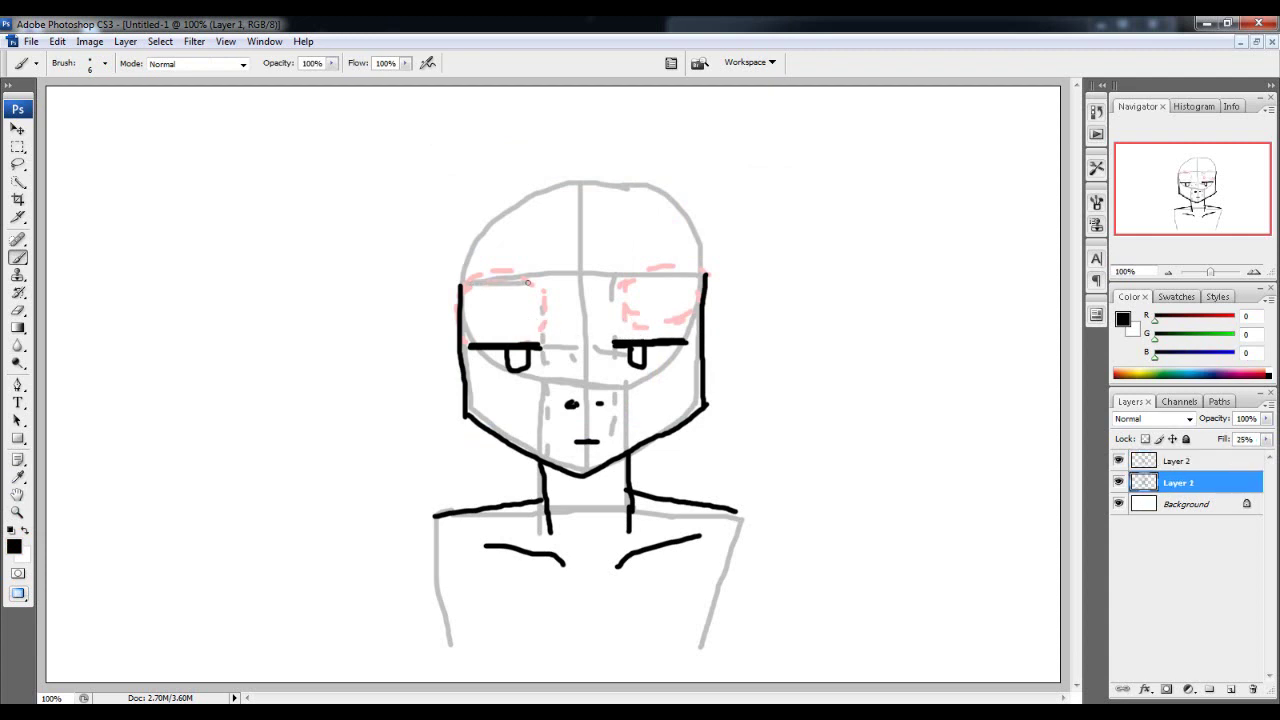
key("ctrl+z")
On Layer 2, draw a straight eyebrow above each eye near the top of the red guides.
left_click(1166, 460)
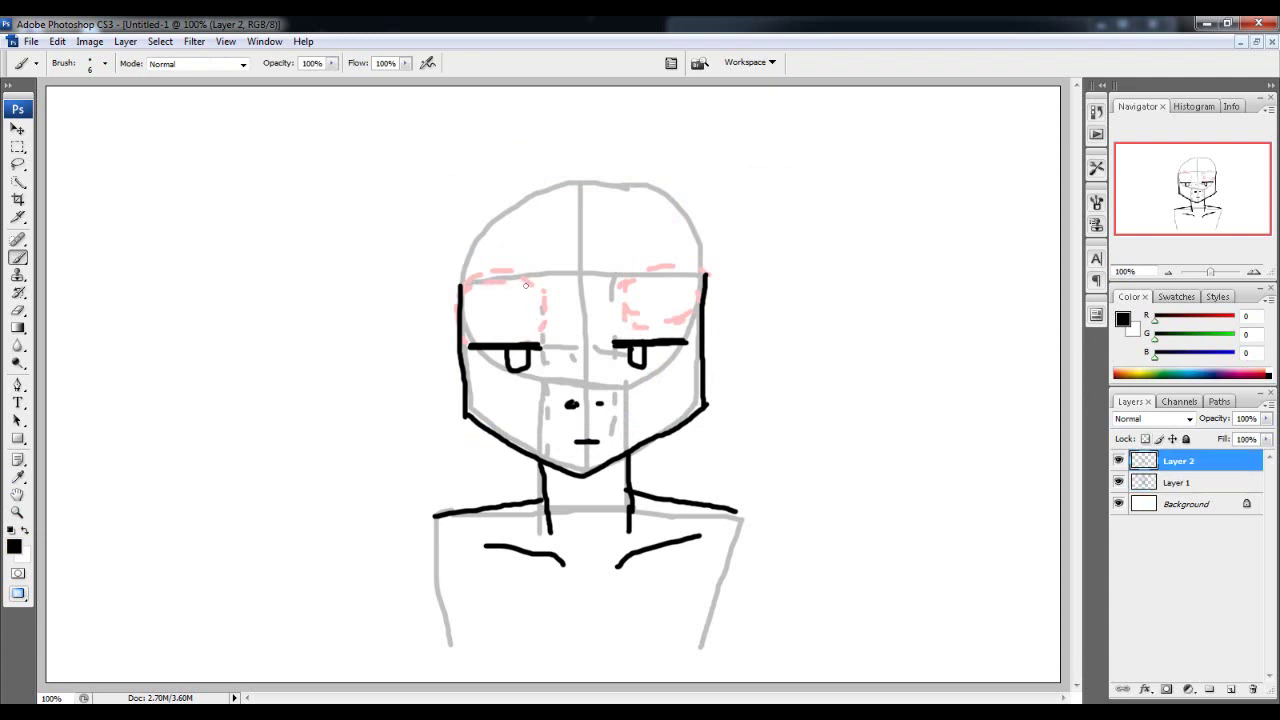
left_click_drag(466, 292, 530, 289)
left_click_drag(618, 284, 690, 286)
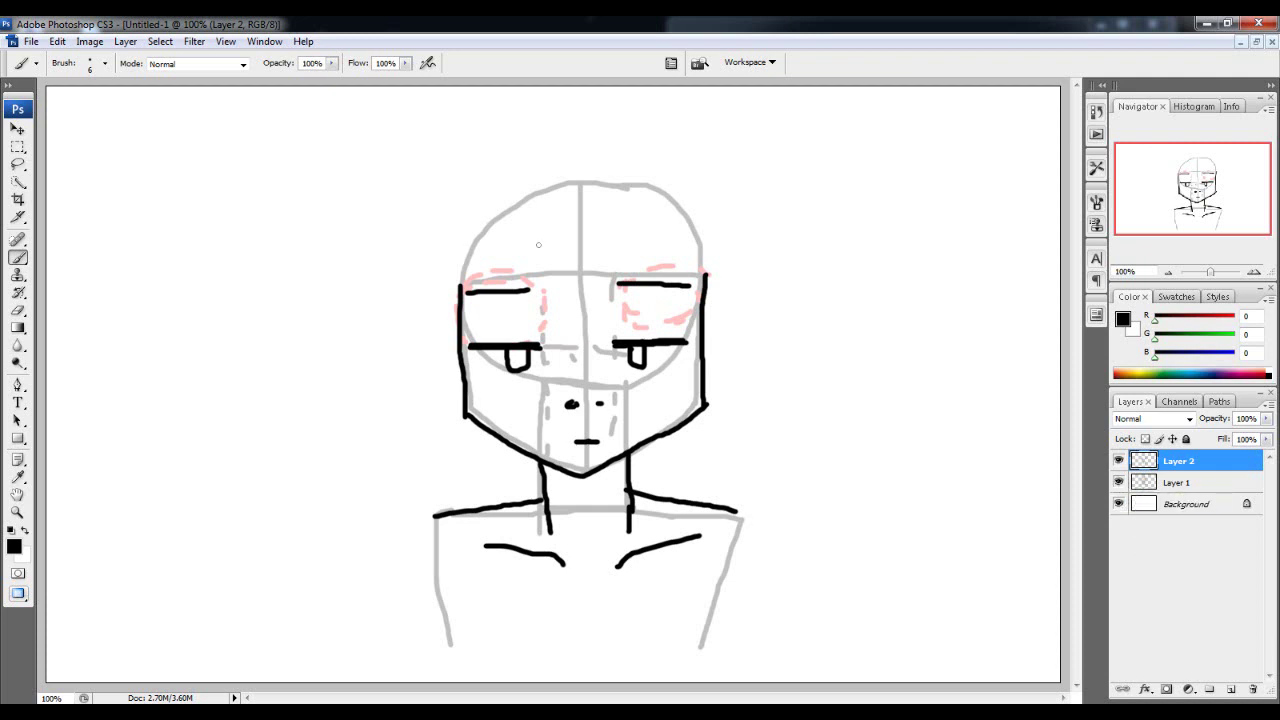
Draw the outer hair outline above the skull and down both sides of the face with jagged spikes.
mouse_move(455, 188)
left_mouse_down()
mouse_move(555, 162)
mouse_move(688, 186)
left_mouse_up()
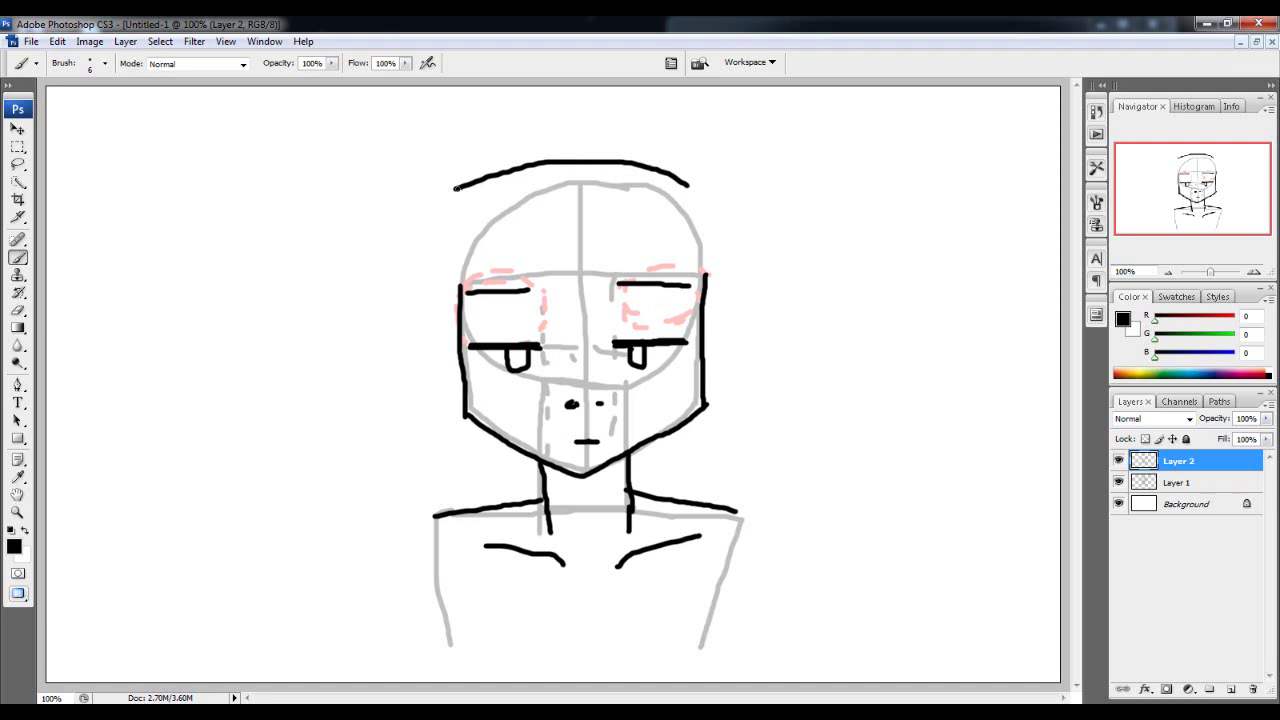
mouse_move(456, 188)
left_mouse_down()
mouse_move(386, 284)
mouse_move(428, 271)
mouse_move(413, 342)
mouse_move(437, 462)
left_mouse_up()
mouse_move(686, 181)
left_mouse_down()
mouse_move(753, 305)
mouse_move(724, 290)
mouse_move(728, 384)
mouse_move(696, 476)
left_mouse_up()
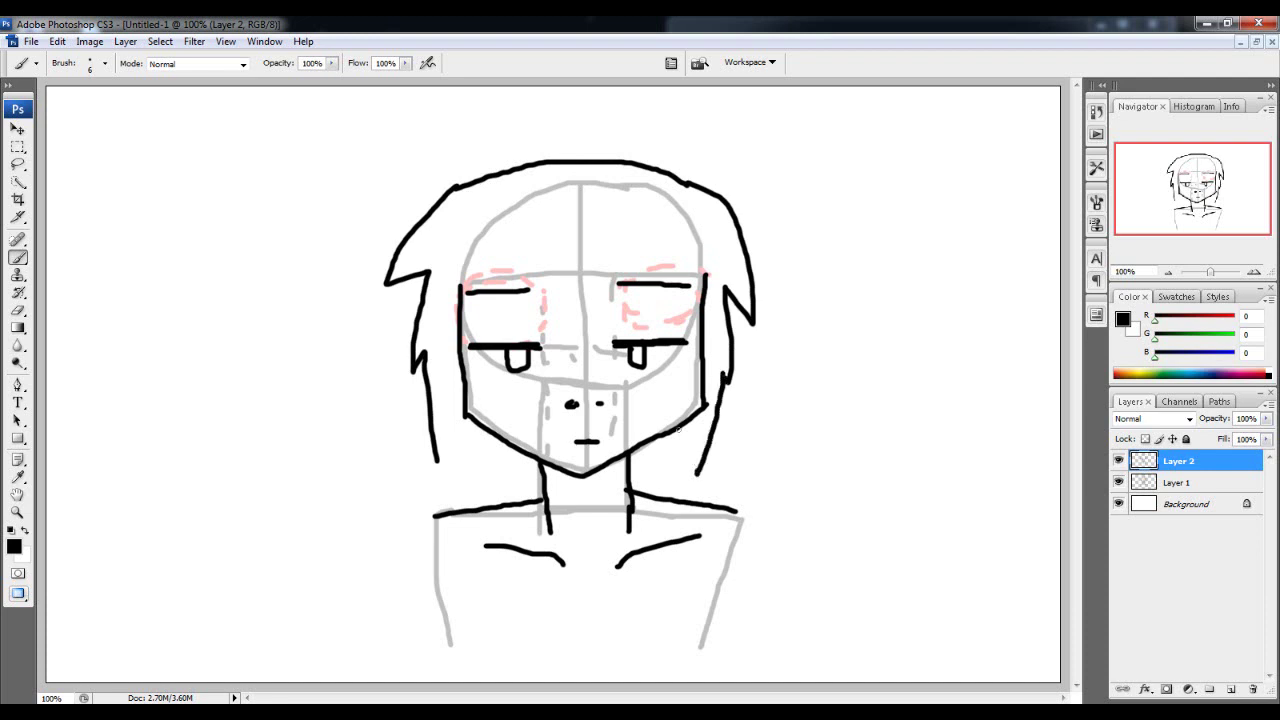
Draw the spiky fringe across the forehead and the jagged hair tips on both sides of the jaw.
mouse_move(507, 250)
left_mouse_down()
mouse_move(574, 334)
mouse_move(590, 268)
mouse_move(610, 319)
mouse_move(699, 256)
mouse_move(713, 343)
left_mouse_up()
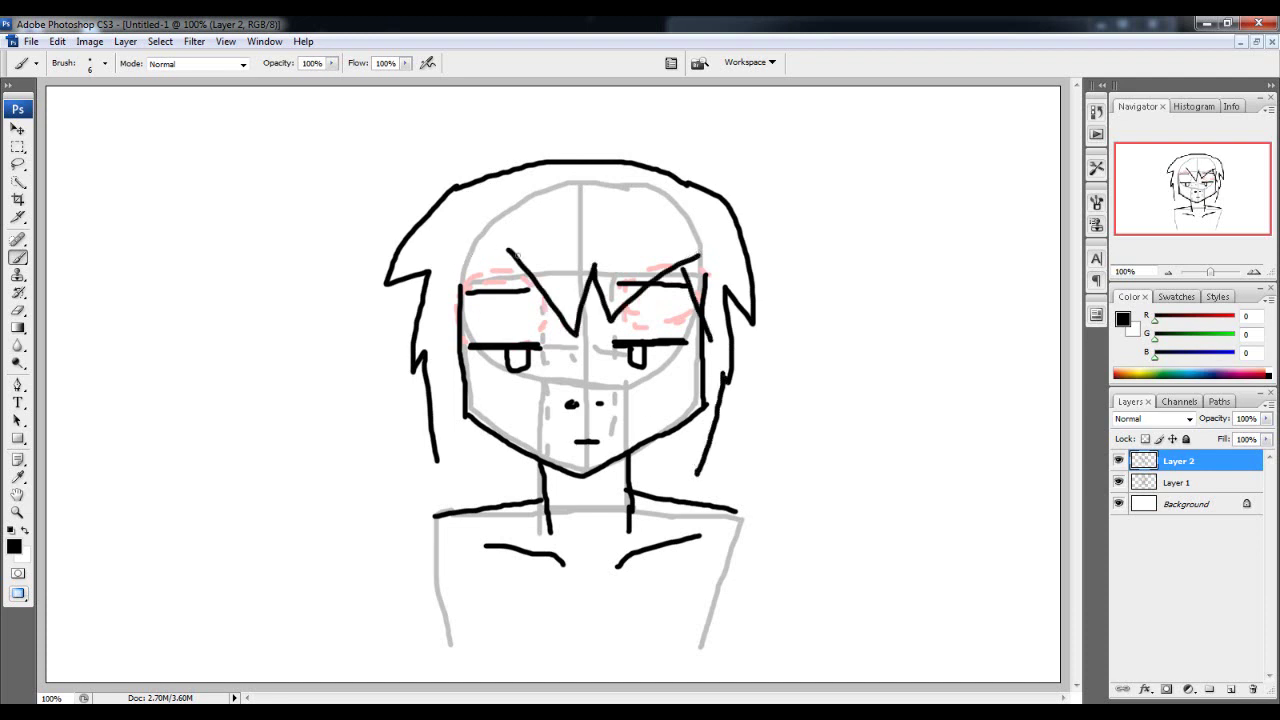
left_click_drag(514, 254, 440, 327)
mouse_move(436, 456)
left_mouse_down()
mouse_move(461, 482)
mouse_move(483, 446)
mouse_move(515, 462)
left_mouse_up()
left_click_drag(696, 469, 644, 464)
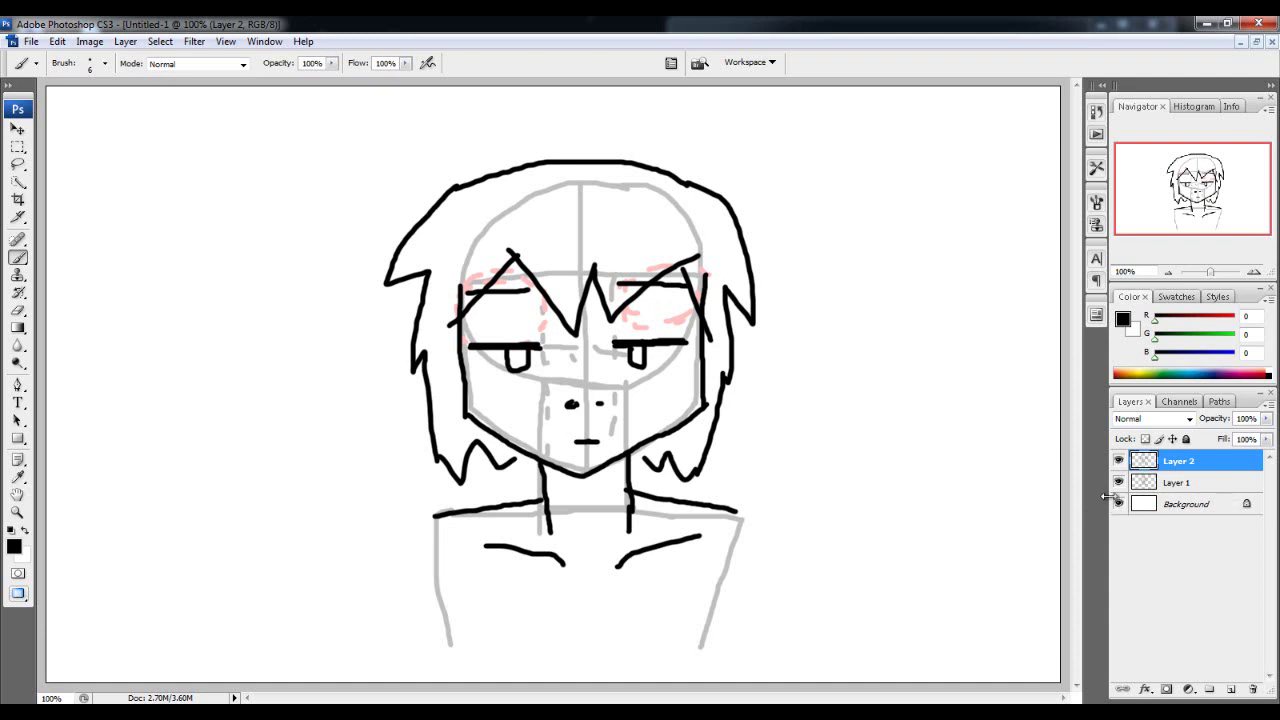
Draw the torso's sides straight down from the outer ends of both shoulders.
left_click_drag(434, 514, 436, 612)
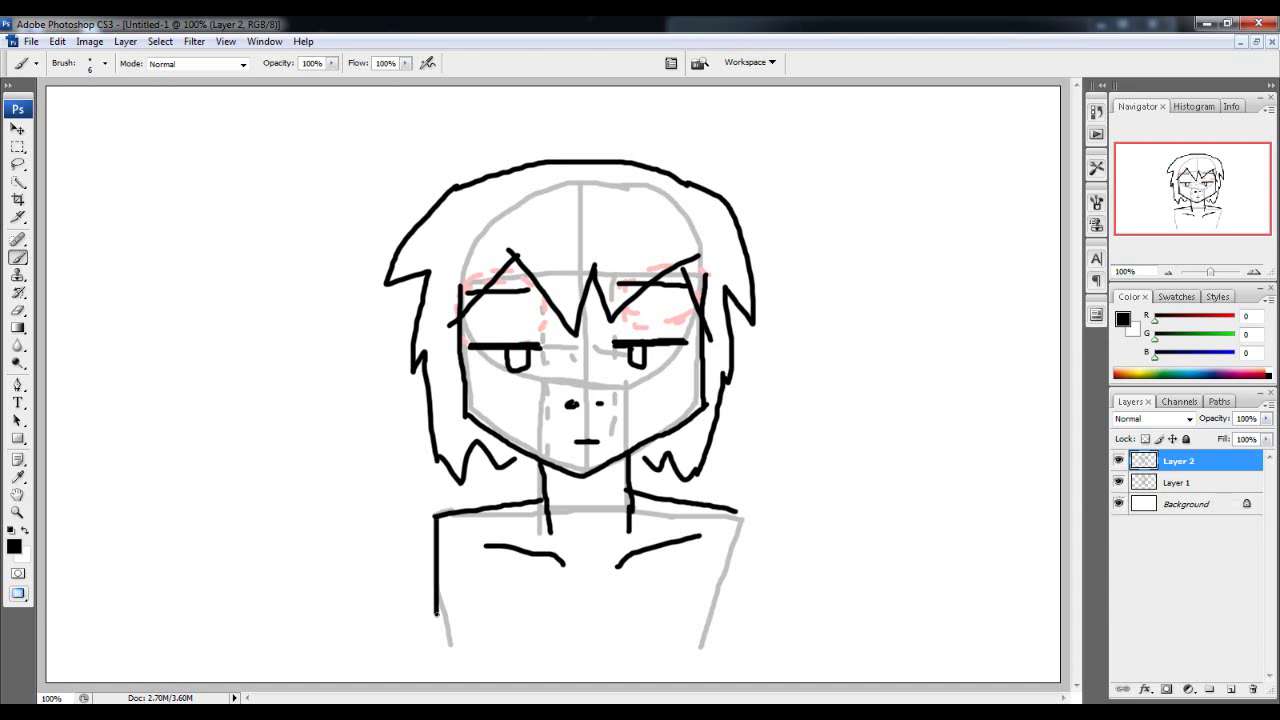
left_click_drag(737, 508, 734, 600)
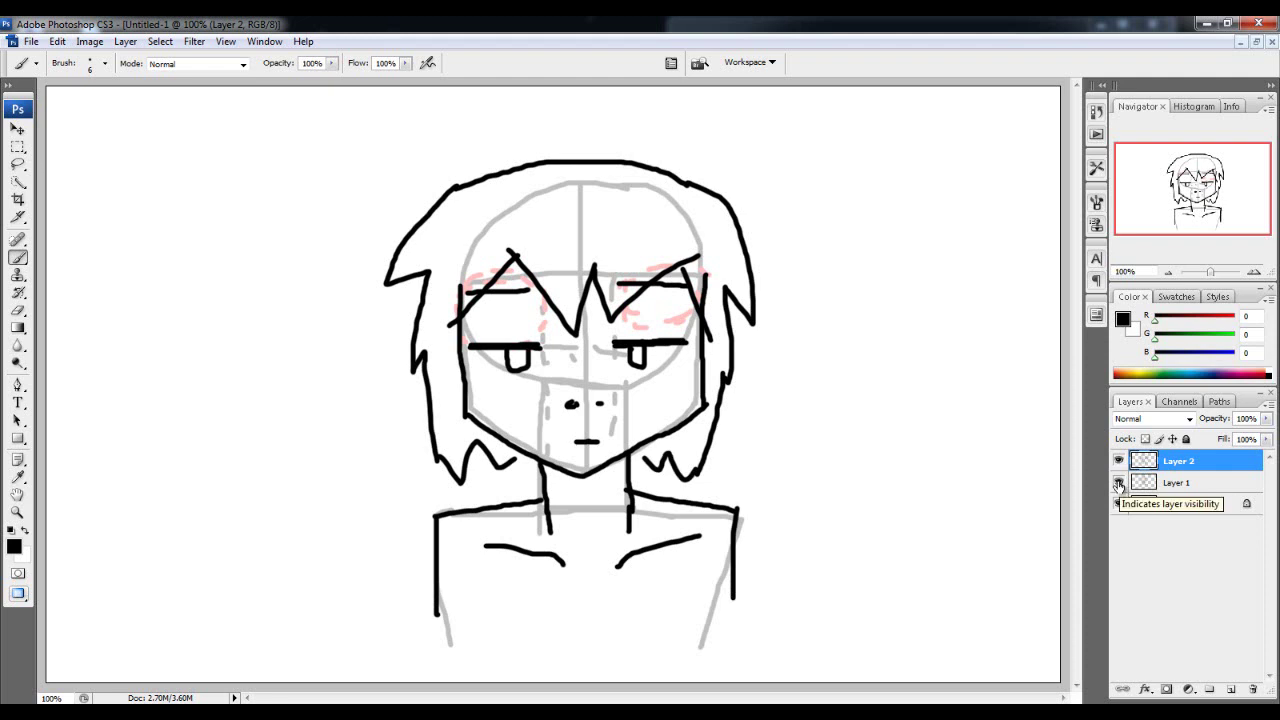
Compare the drawing with and without the Layer 1 sketch, and hide both Layer 1 and Layer 2.
left_click(1119, 483)
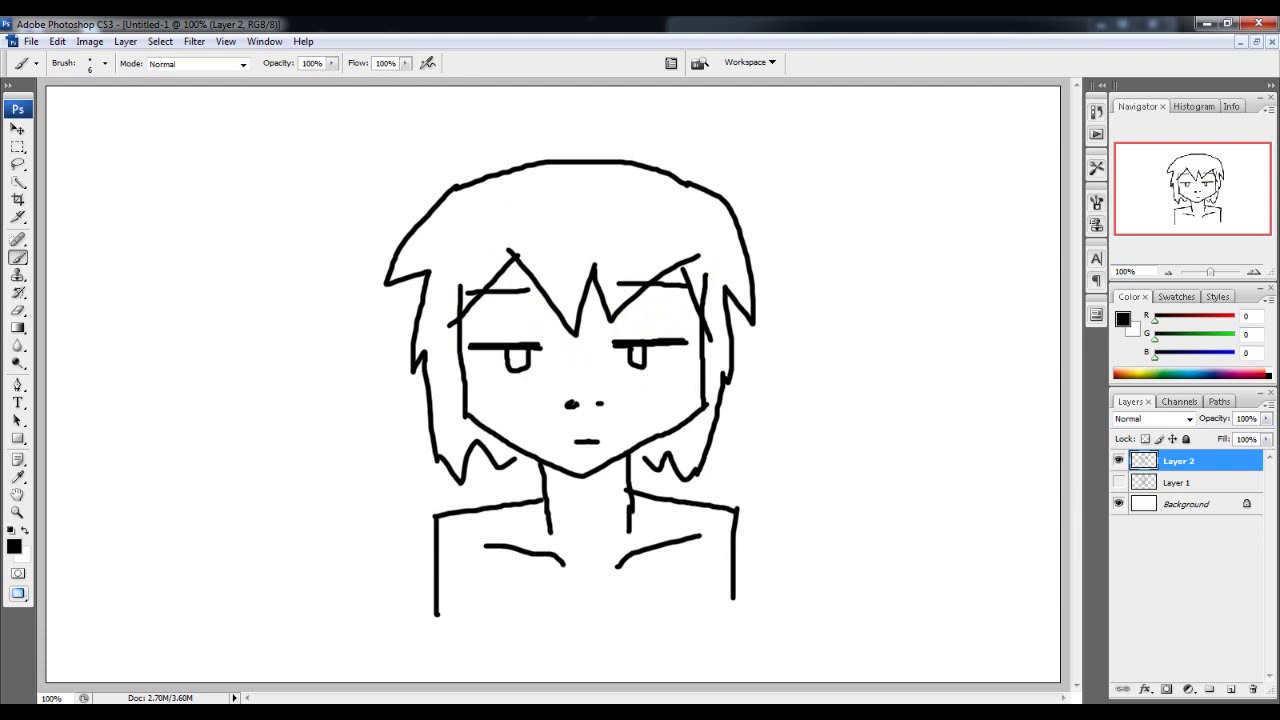
left_click(1119, 481)
left_click(1120, 481)
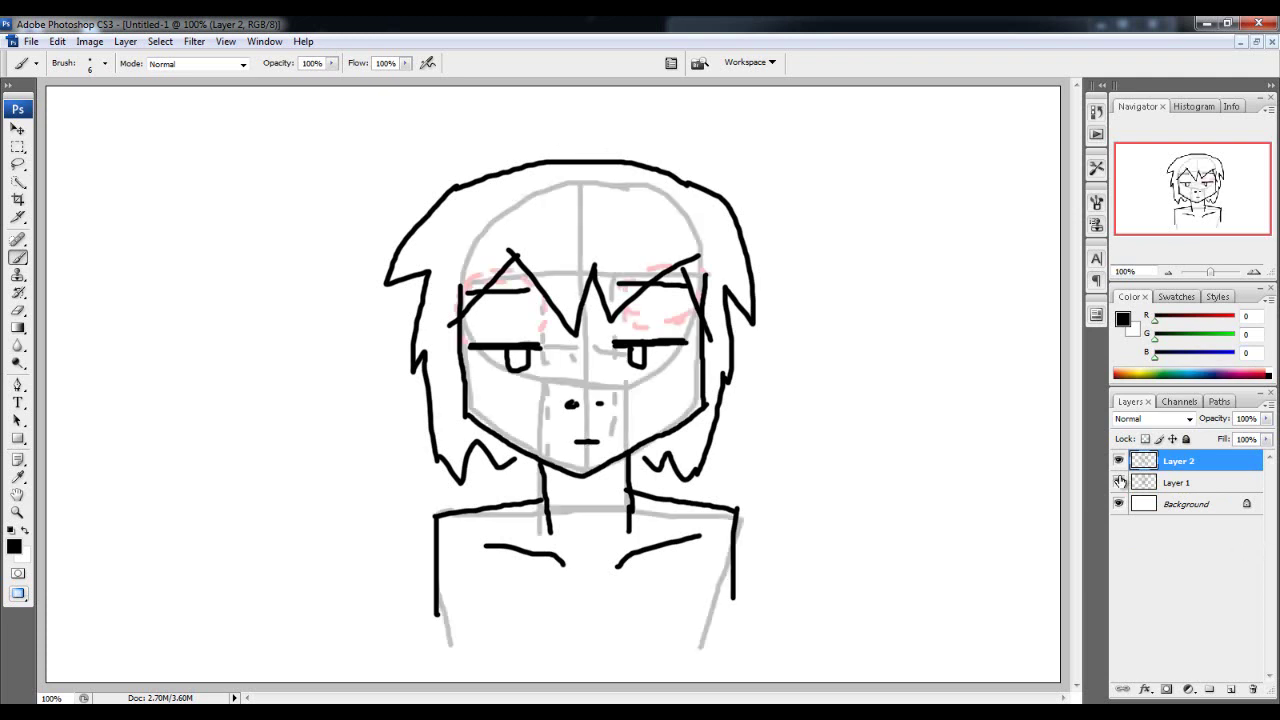
left_click(1120, 481)
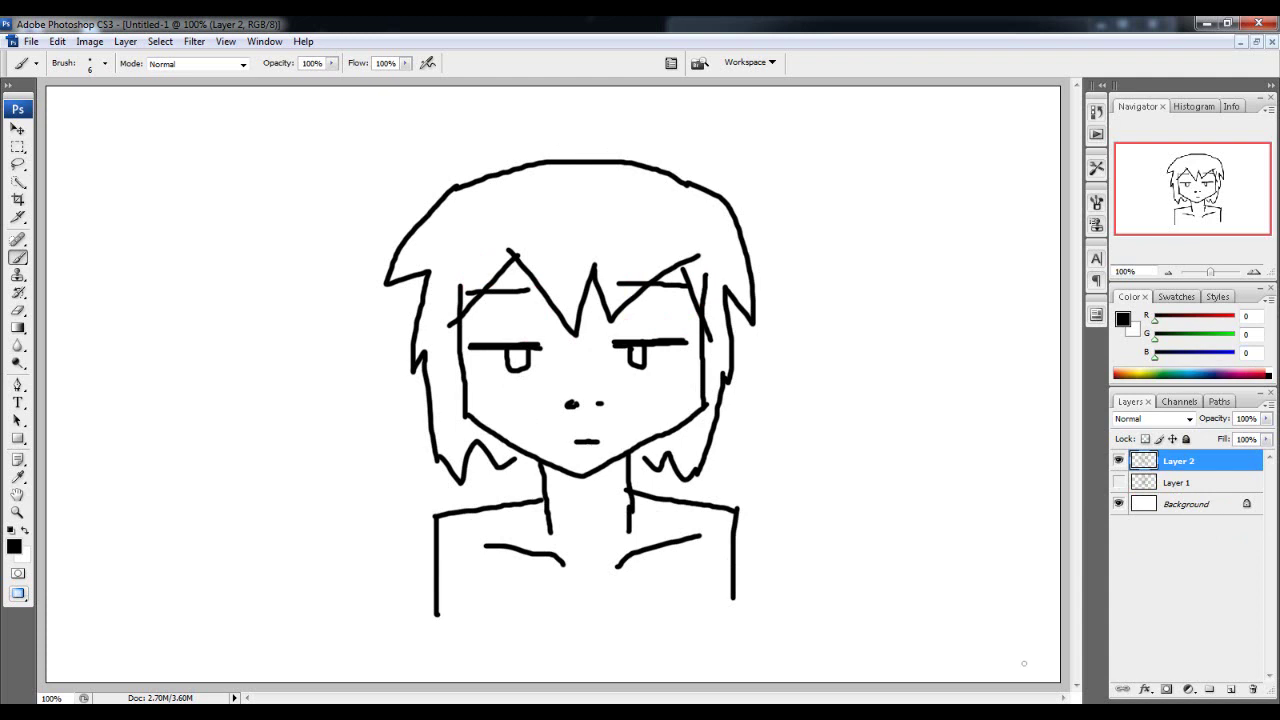
left_click(1119, 460)
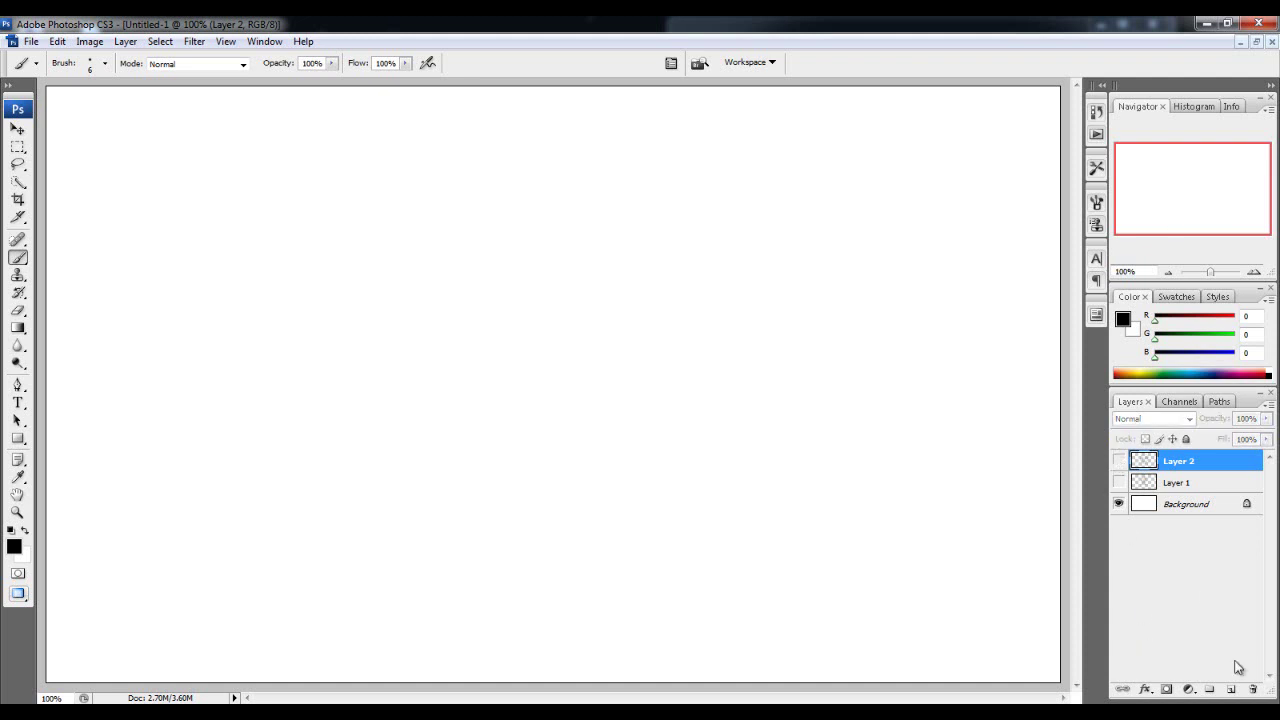
Add a new layer above Layer 2 and set the foreground colour to near-black #0b0b0b.
left_click(1230, 688)
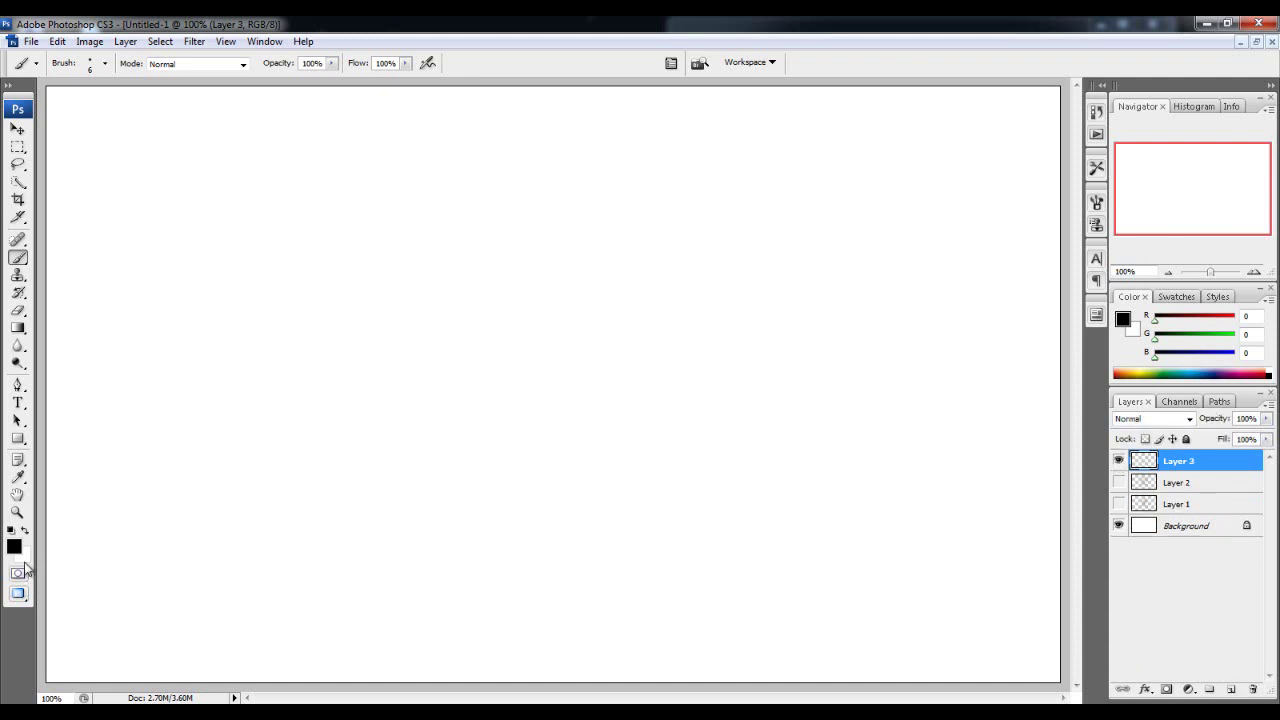
left_click(14, 546)
mouse_move(528, 334)
left_mouse_down()
mouse_move(366, 269)
mouse_move(346, 386)
left_mouse_up()
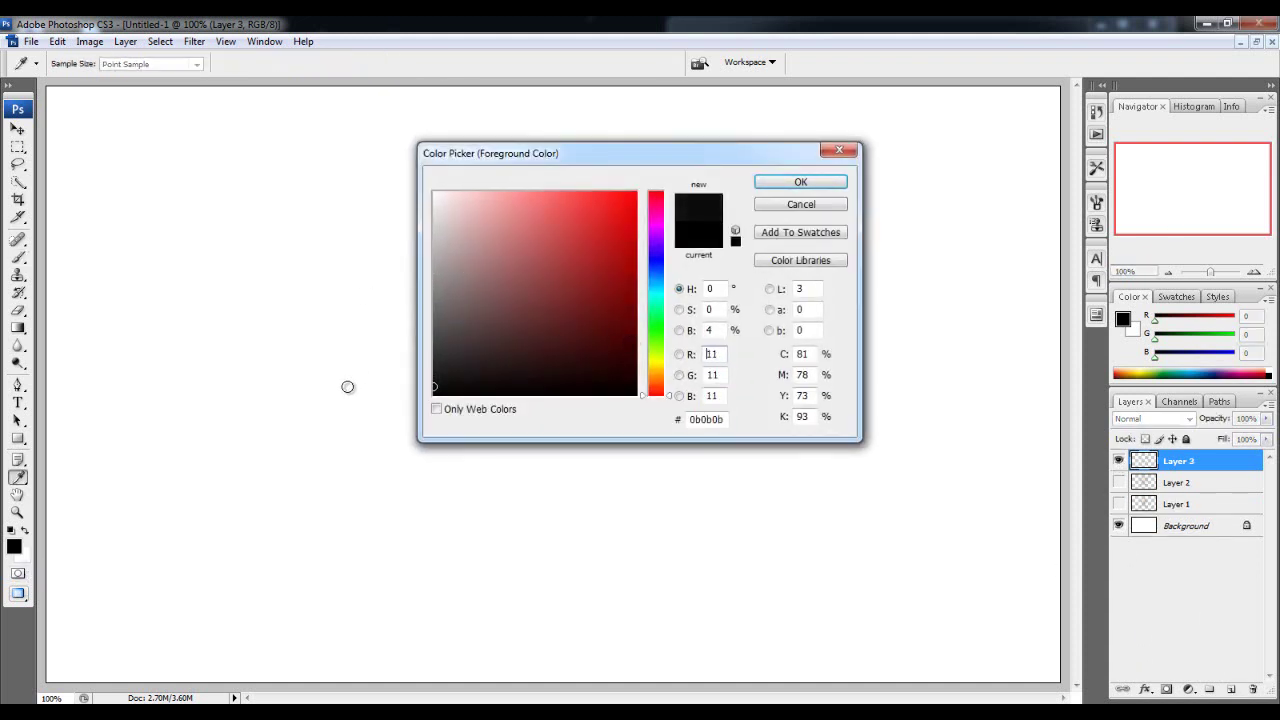
key("Return")
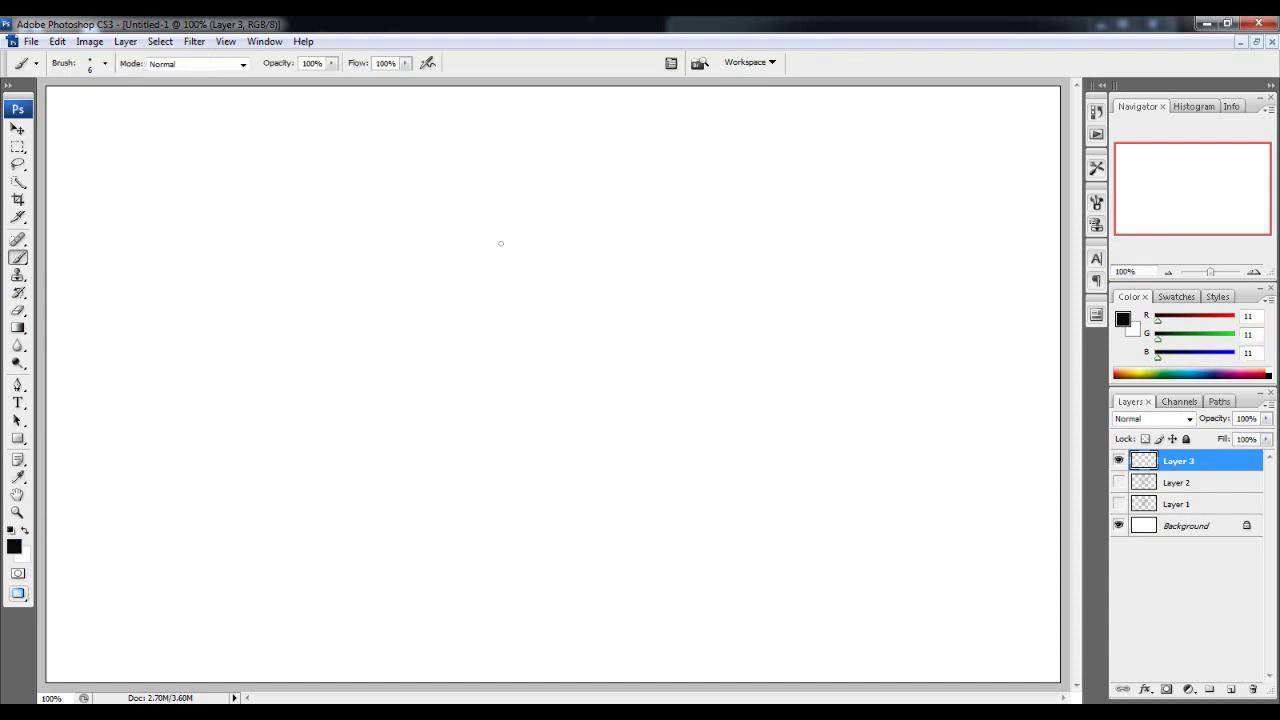
Draw a simple stick figure with a rounded head, bent arms, spine and two spread legs.
mouse_move(522, 266)
left_mouse_down()
mouse_move(516, 222)
mouse_move(595, 230)
mouse_move(590, 274)
mouse_move(522, 263)
mouse_move(559, 313)
mouse_move(555, 284)
mouse_move(559, 318)
mouse_move(465, 323)
mouse_move(462, 374)
left_mouse_up()
mouse_move(562, 316)
left_mouse_down()
mouse_move(682, 314)
mouse_move(698, 362)
left_mouse_up()
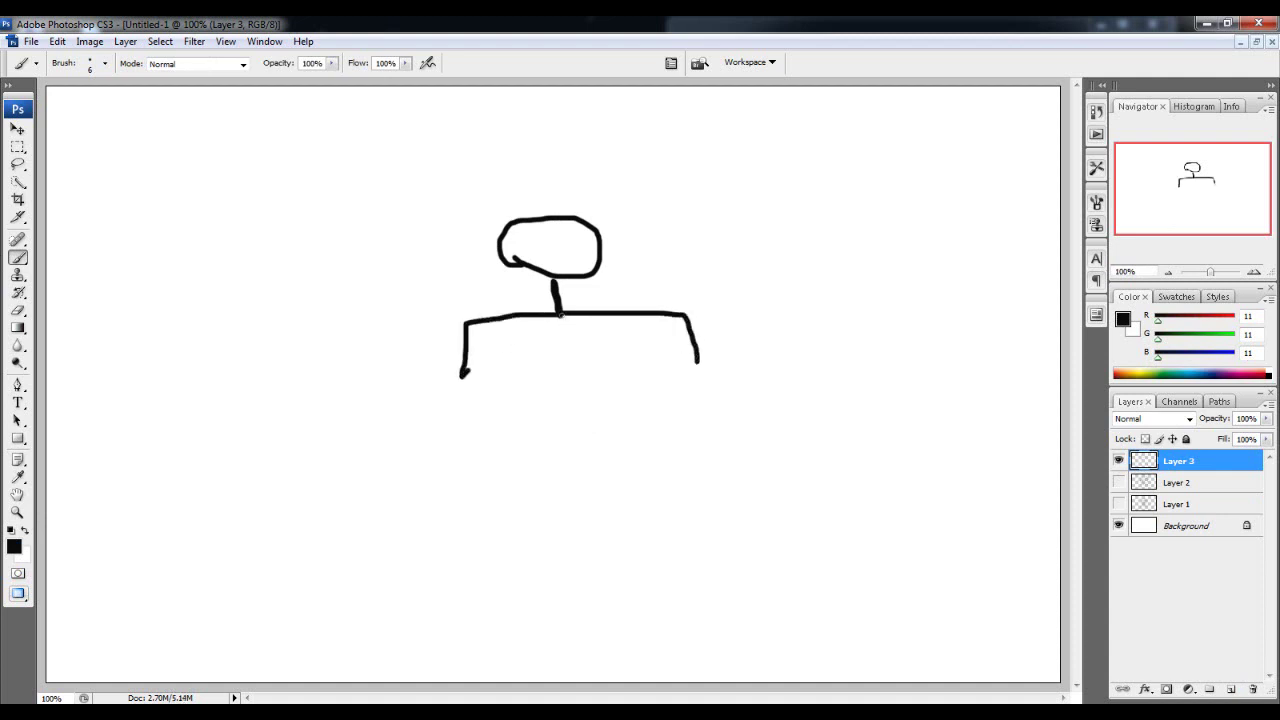
mouse_move(561, 316)
left_mouse_down()
mouse_move(533, 427)
mouse_move(603, 505)
left_mouse_up()
left_click_drag(535, 424, 490, 490)
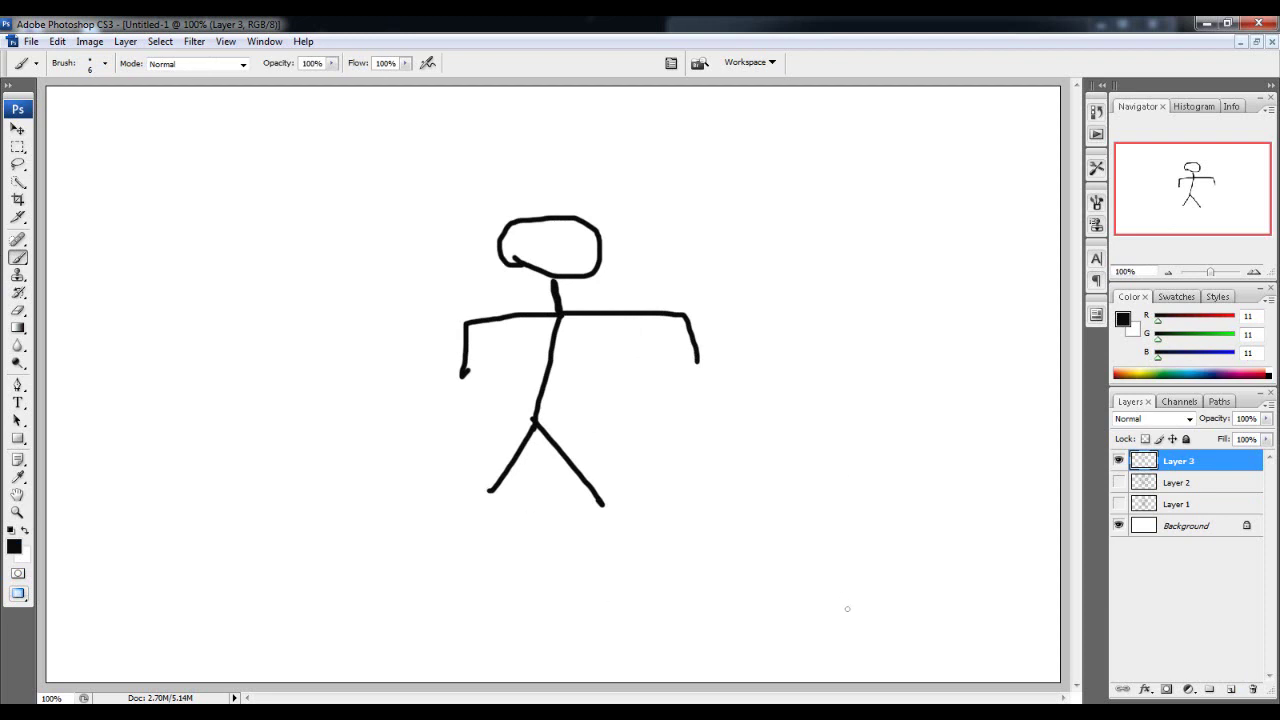
Delete the whole stick figure from Layer 3 with a rectangular selection and clear the selection.
left_click(18, 146)
left_click_drag(372, 198, 768, 580)
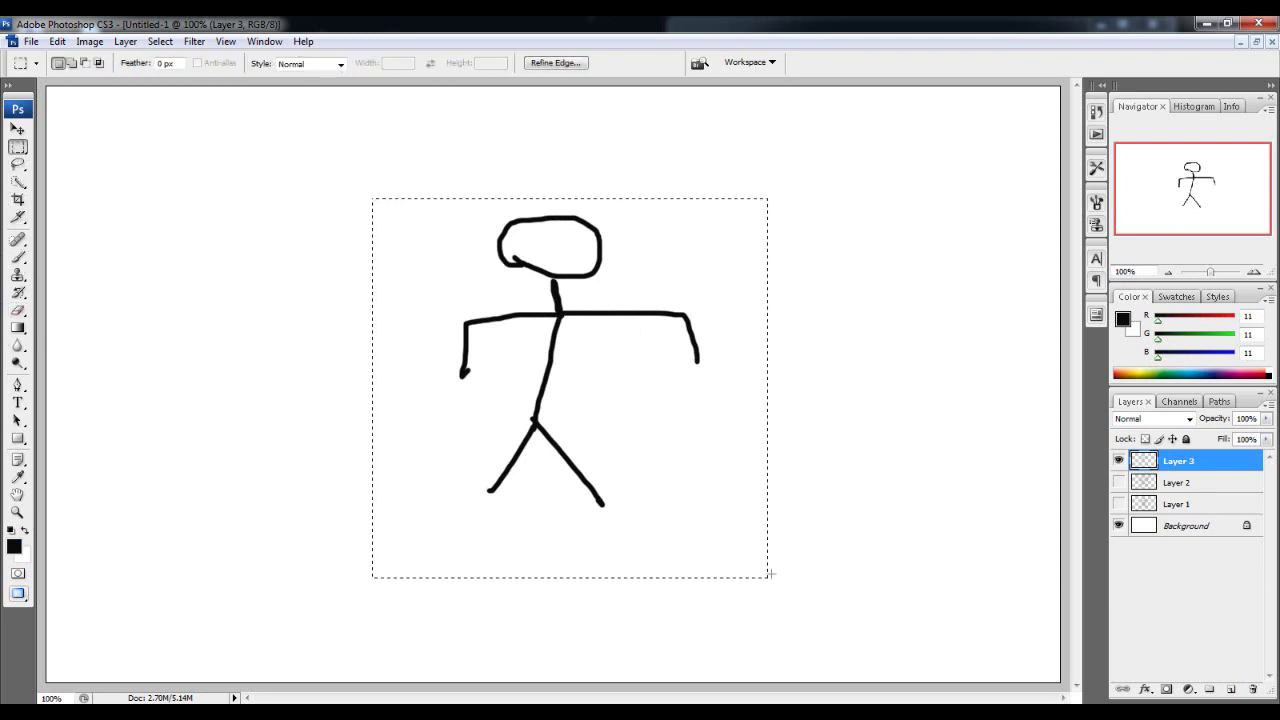
key("Delete")
left_click_drag(934, 240, 958, 245)
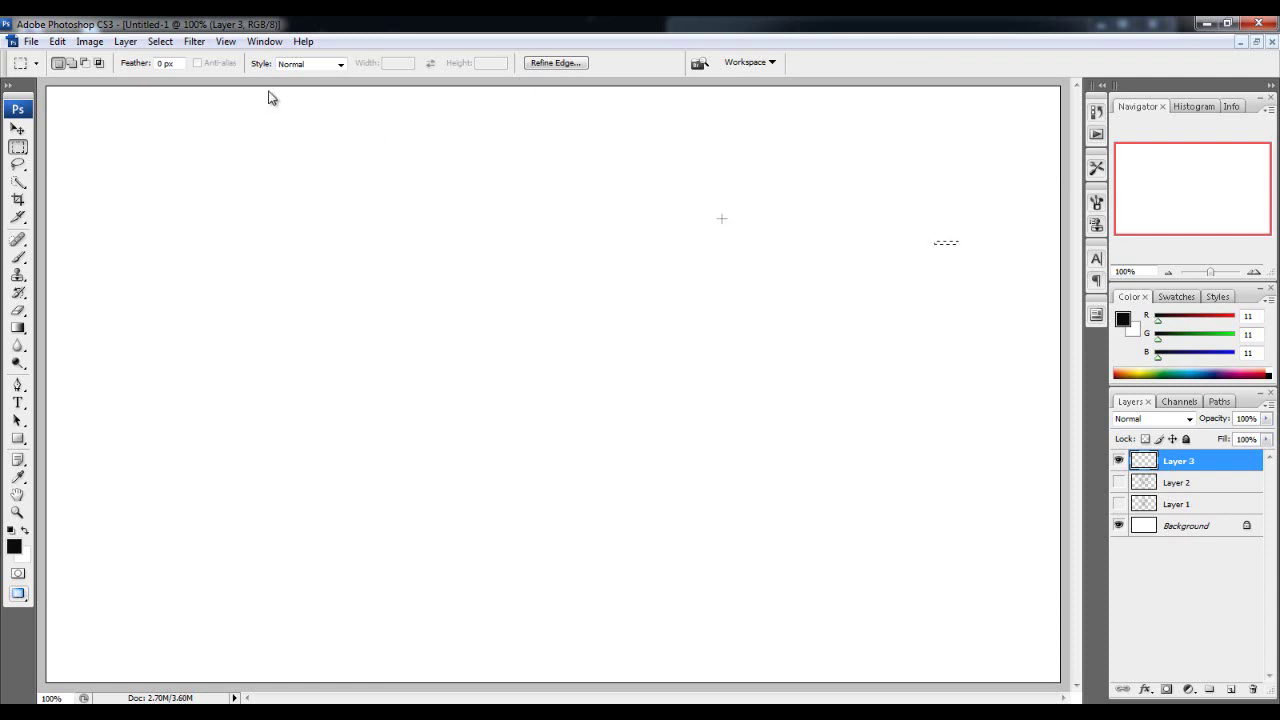
left_click(18, 258)
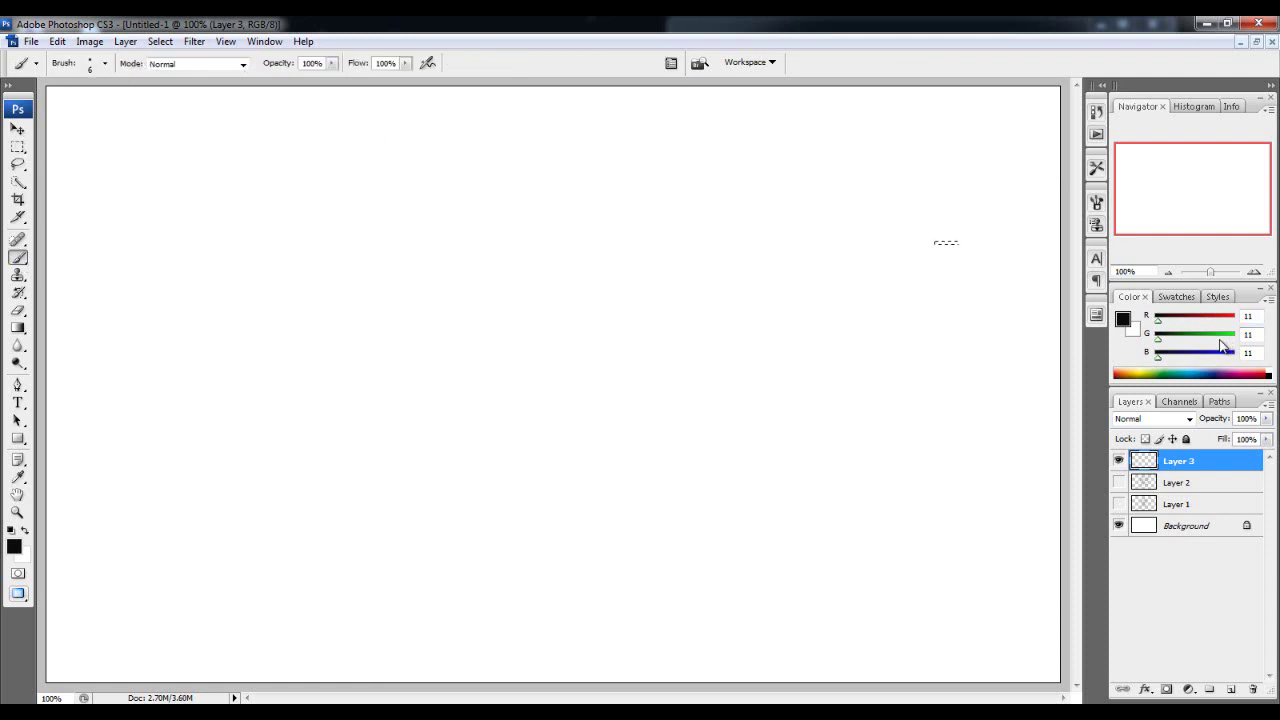
left_click(18, 147)
left_click(608, 311)
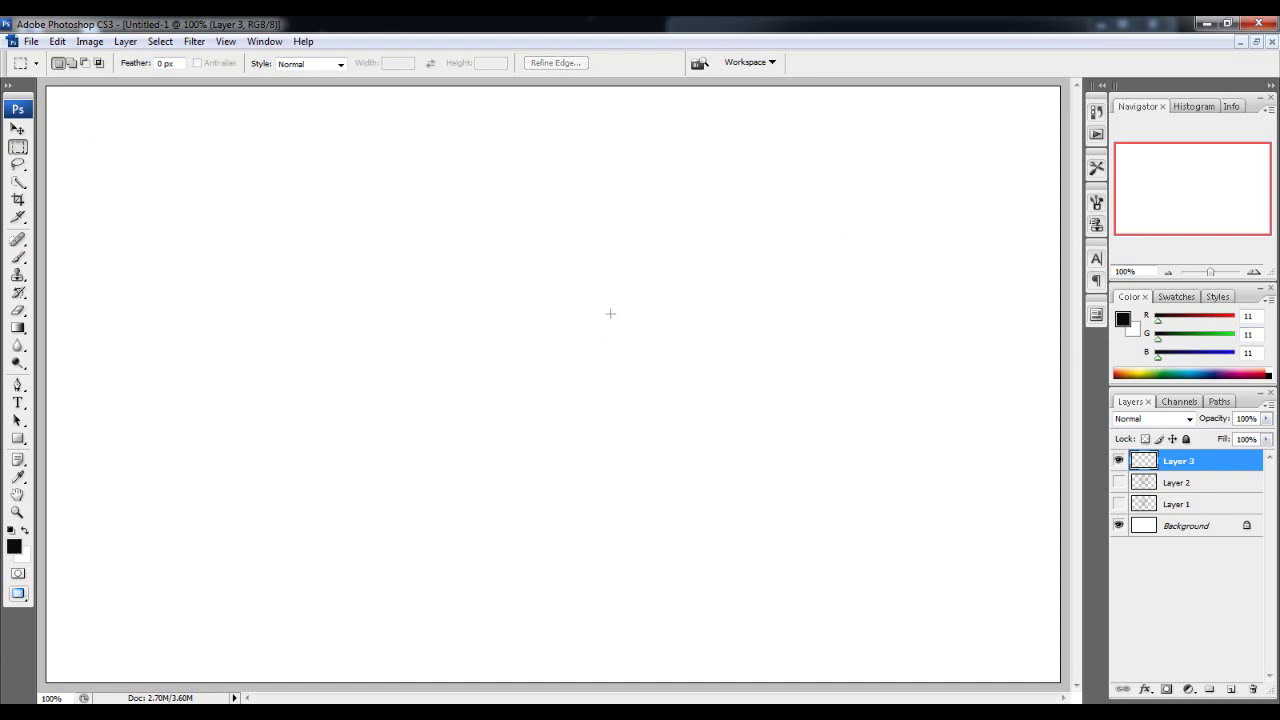
Sketch a small figure's oval head, neck and boxy torso, with one arm bent at the chest and the other reaching out sideways.
left_click(18, 258)
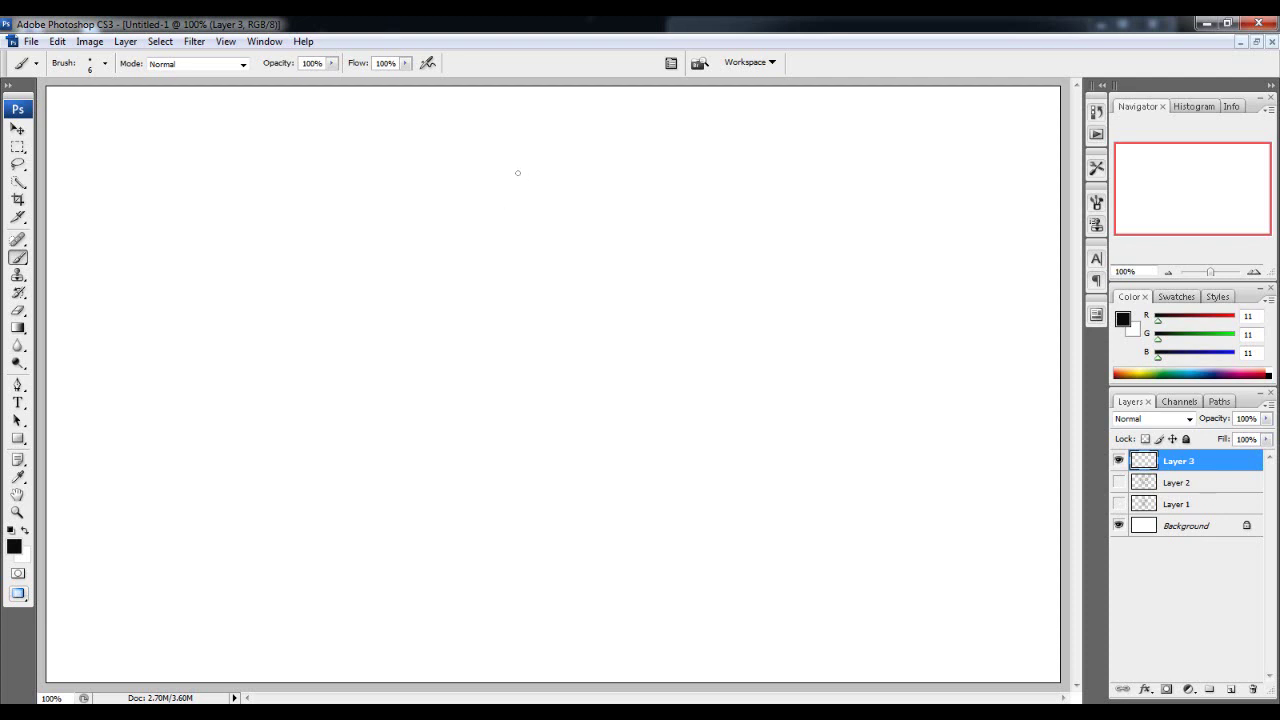
mouse_move(479, 272)
left_mouse_down()
mouse_move(495, 243)
mouse_move(511, 266)
mouse_move(494, 288)
mouse_move(477, 290)
mouse_move(473, 272)
mouse_move(496, 303)
mouse_move(511, 277)
mouse_move(497, 303)
mouse_move(479, 305)
mouse_move(526, 300)
left_mouse_up()
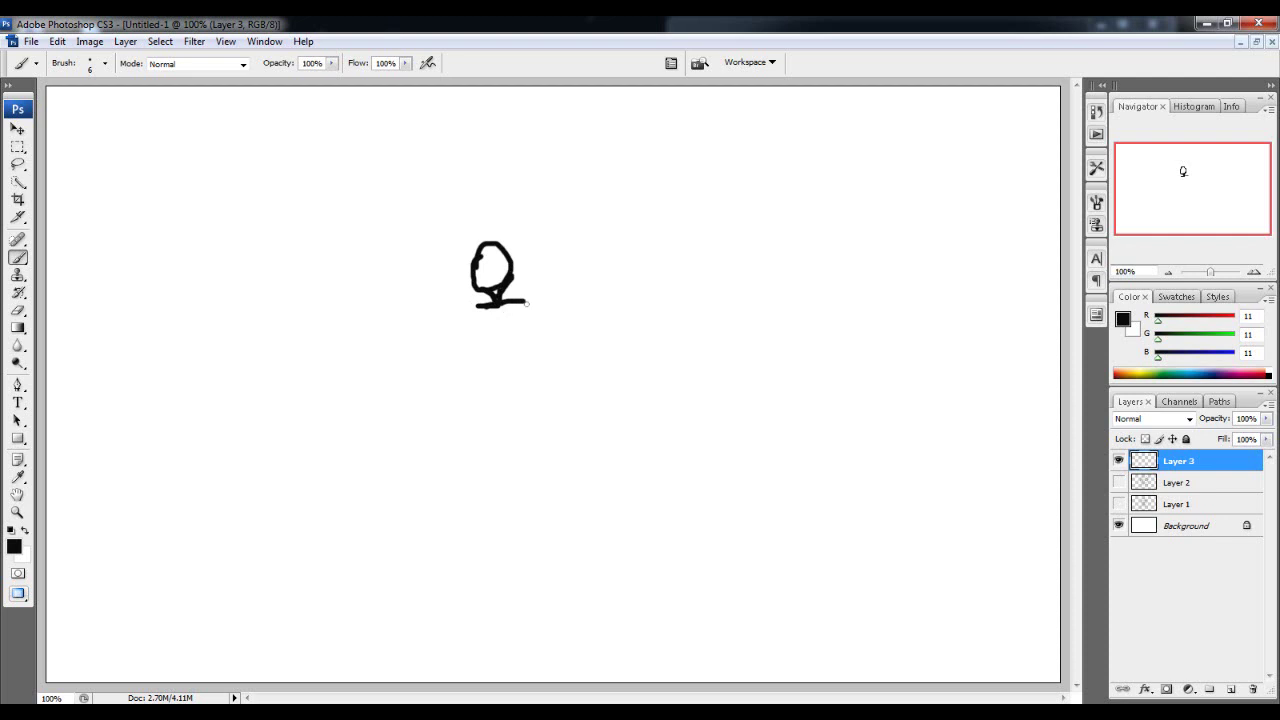
mouse_move(527, 300)
left_mouse_down()
mouse_move(543, 363)
mouse_move(496, 362)
mouse_move(476, 307)
mouse_move(455, 327)
mouse_move(478, 337)
mouse_move(480, 318)
mouse_move(468, 329)
mouse_move(479, 334)
left_mouse_up()
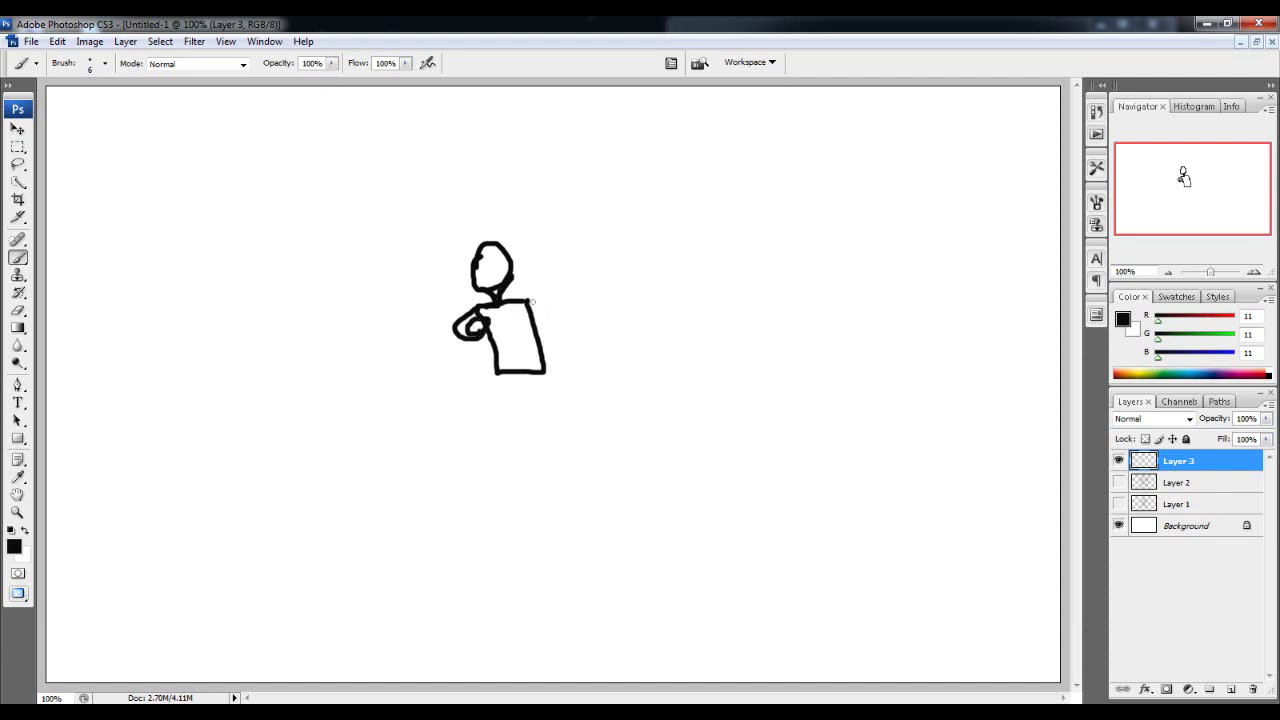
mouse_move(532, 301)
left_mouse_down()
mouse_move(536, 324)
mouse_move(578, 351)
mouse_move(542, 358)
mouse_move(550, 340)
mouse_move(534, 330)
mouse_move(570, 332)
mouse_move(576, 346)
mouse_move(592, 334)
left_mouse_up()
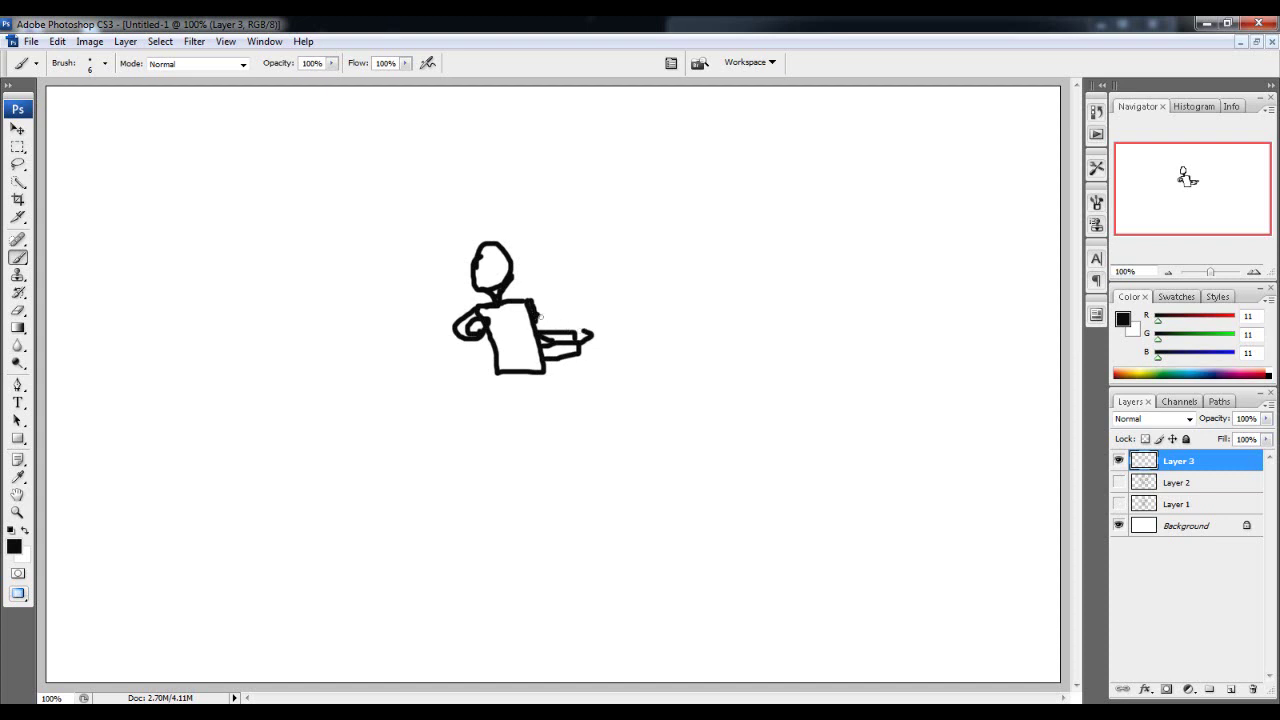
mouse_move(538, 316)
left_mouse_down()
mouse_move(580, 316)
mouse_move(584, 334)
left_mouse_up()
left_click_drag(492, 294, 486, 302)
Sketch the figure's legs below the torso, one bent at the knee and one stretched diagonally, and add both feet.
left_click_drag(497, 372, 521, 460)
mouse_move(528, 395)
left_mouse_down()
mouse_move(532, 465)
mouse_move(472, 458)
mouse_move(474, 441)
mouse_move(522, 457)
mouse_move(546, 427)
mouse_move(564, 492)
left_mouse_up()
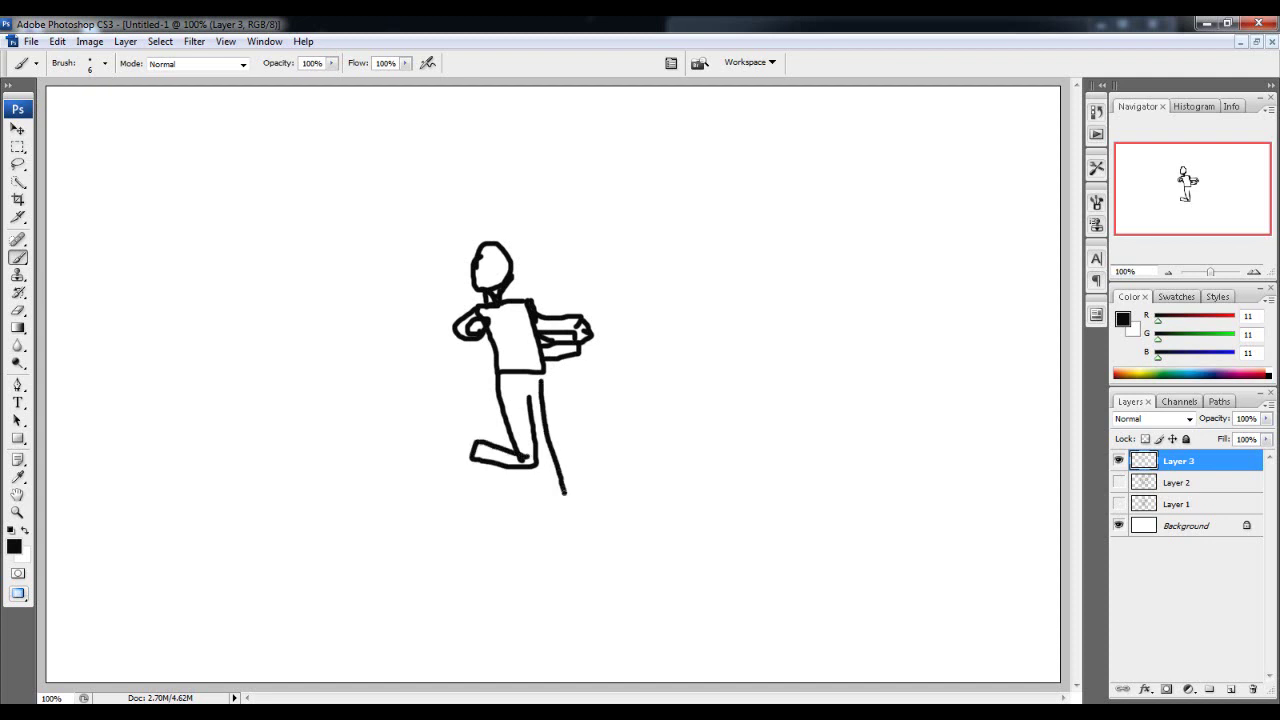
key("ctrl+z")
left_click_drag(542, 372, 569, 468)
mouse_move(534, 429)
left_mouse_down()
mouse_move(582, 546)
mouse_move(594, 541)
mouse_move(560, 468)
left_mouse_up()
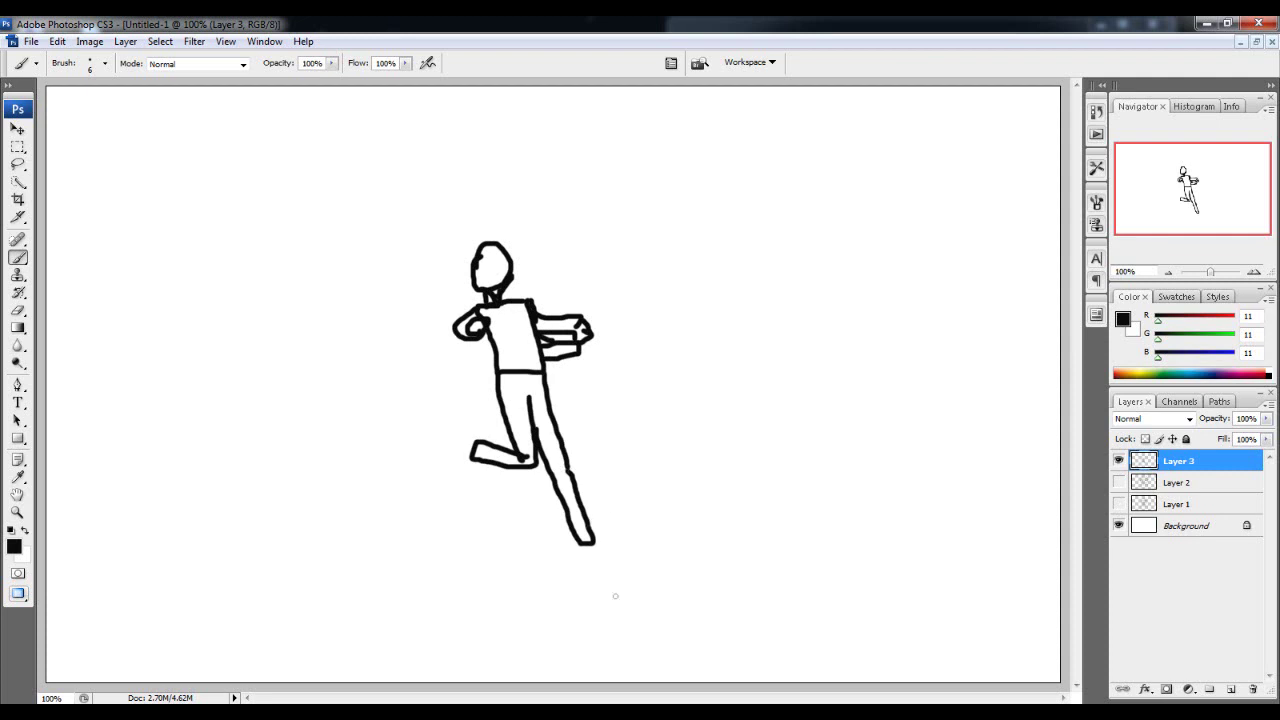
left_click_drag(570, 530, 594, 527)
mouse_move(473, 438)
left_mouse_down()
mouse_move(476, 482)
mouse_move(490, 460)
left_mouse_up()
Draw a long diagonal weapon guide line running through the bent arm's hand and up past the shoulder.
left_click_drag(476, 330, 354, 419)
left_click_drag(485, 321, 634, 234)
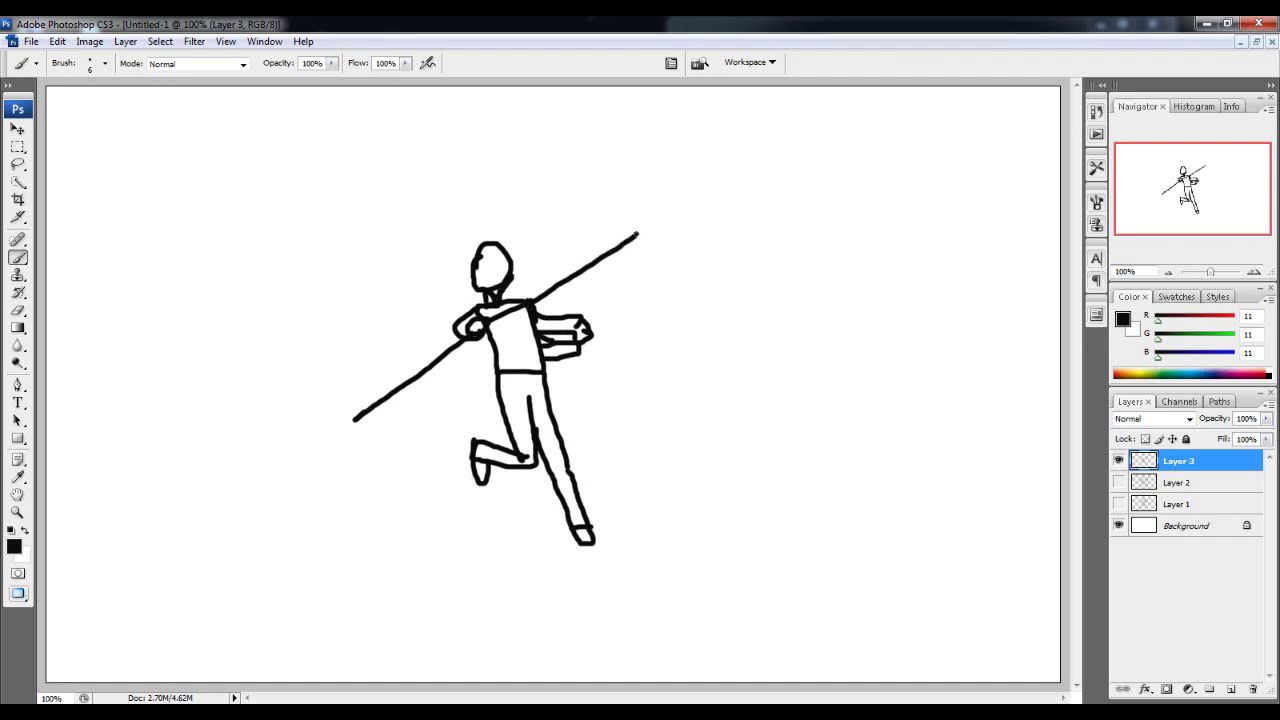
key("ctrl+z")
left_click_drag(485, 316, 582, 228)
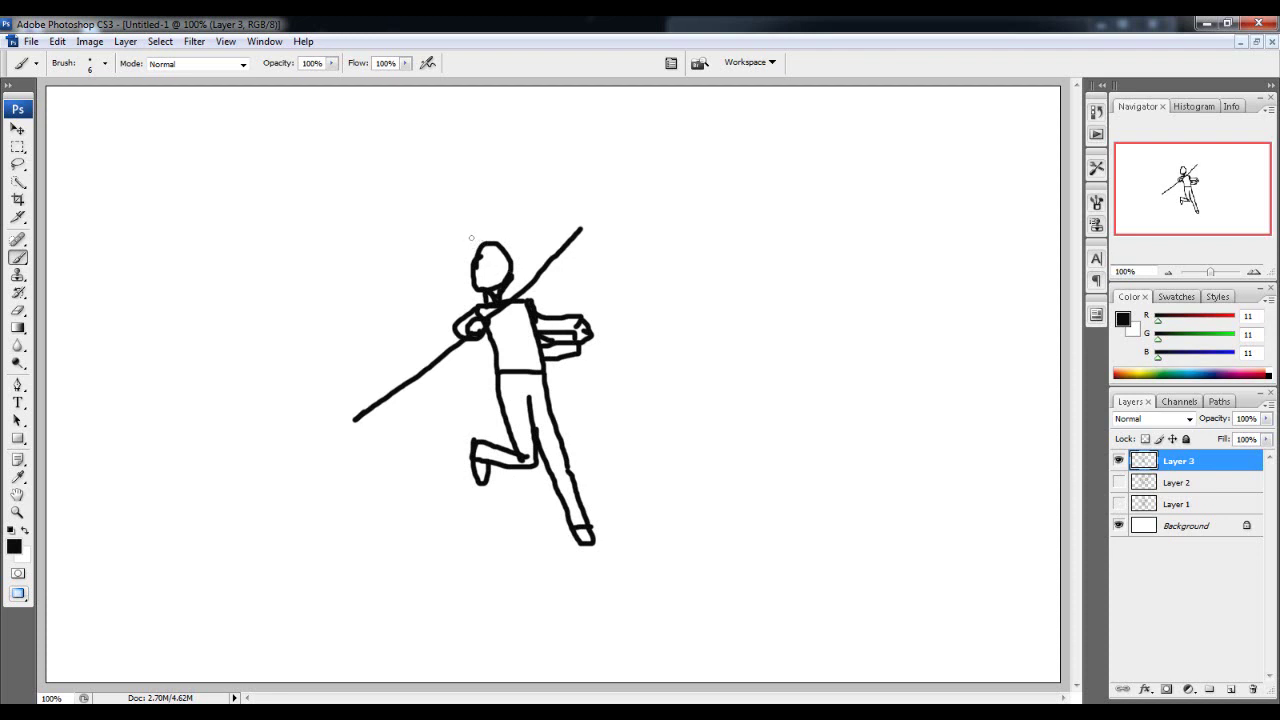
Add a layer above Layer 3, lower Layer 3's fill so the sketch fades to grey, and make Layer 4 active.
left_click(1230, 690)
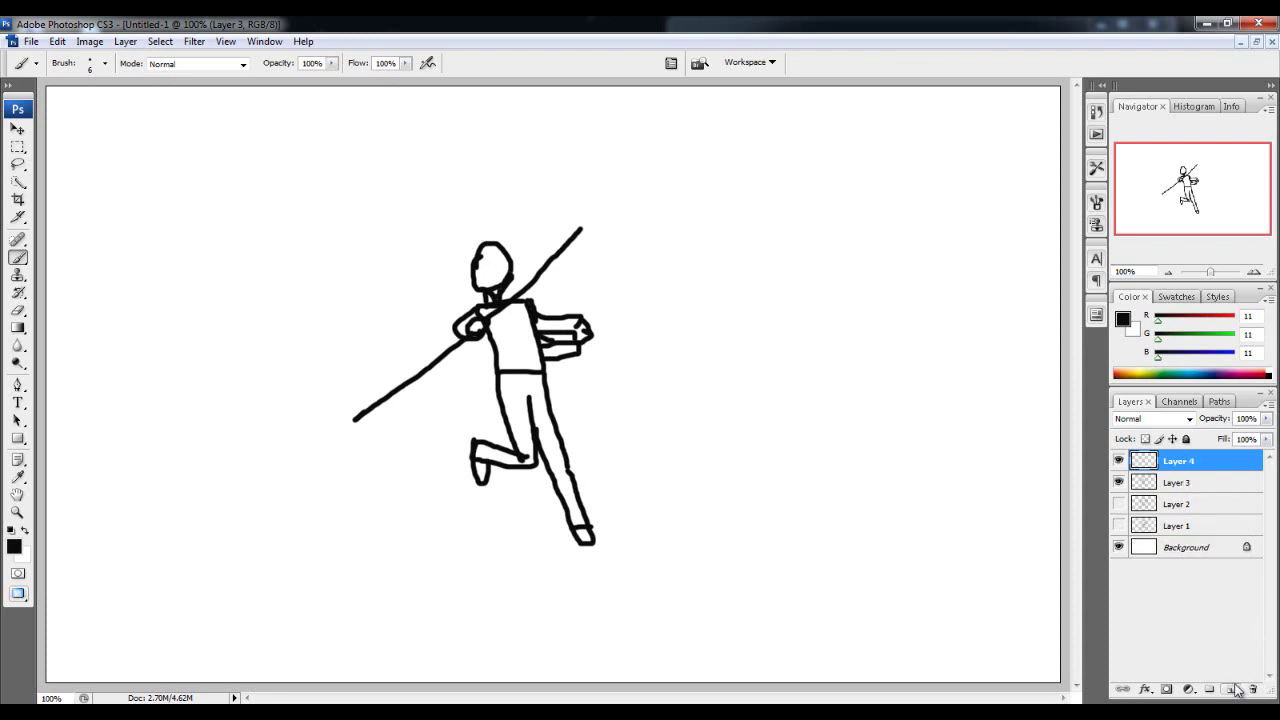
left_click(1195, 484)
left_click(1266, 440)
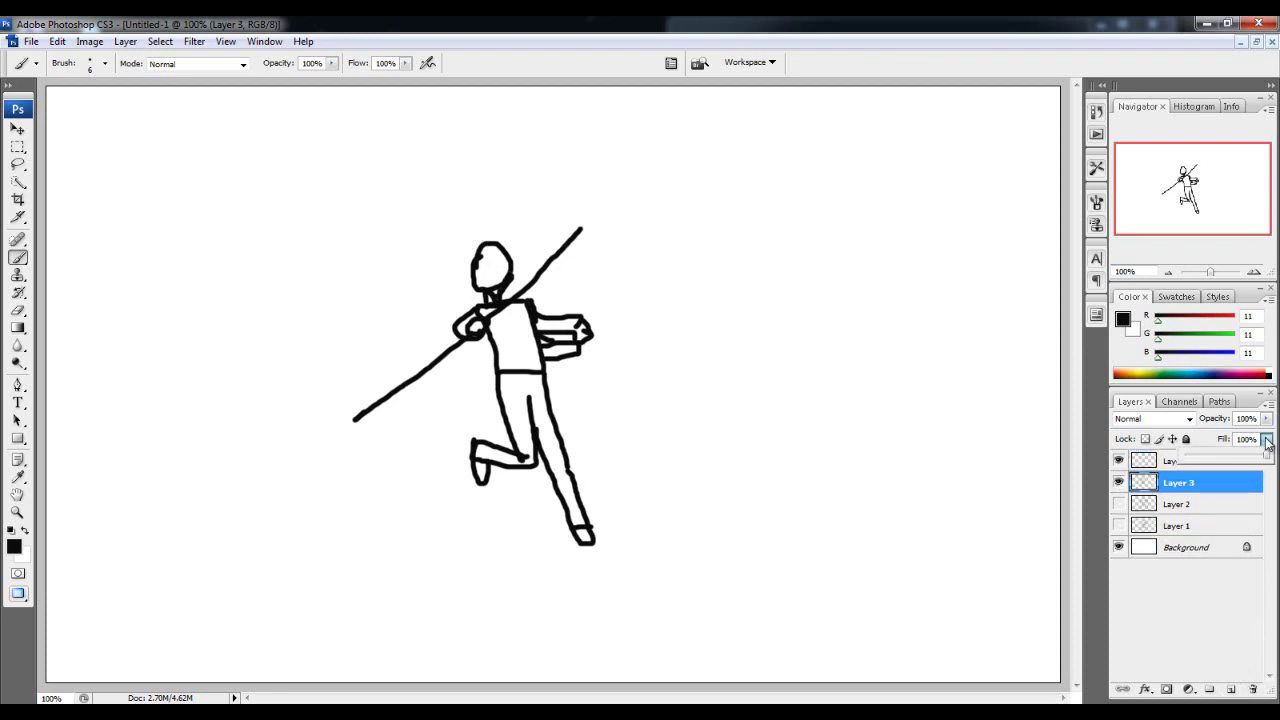
left_click_drag(1230, 459, 1221, 457)
left_click(1152, 462)
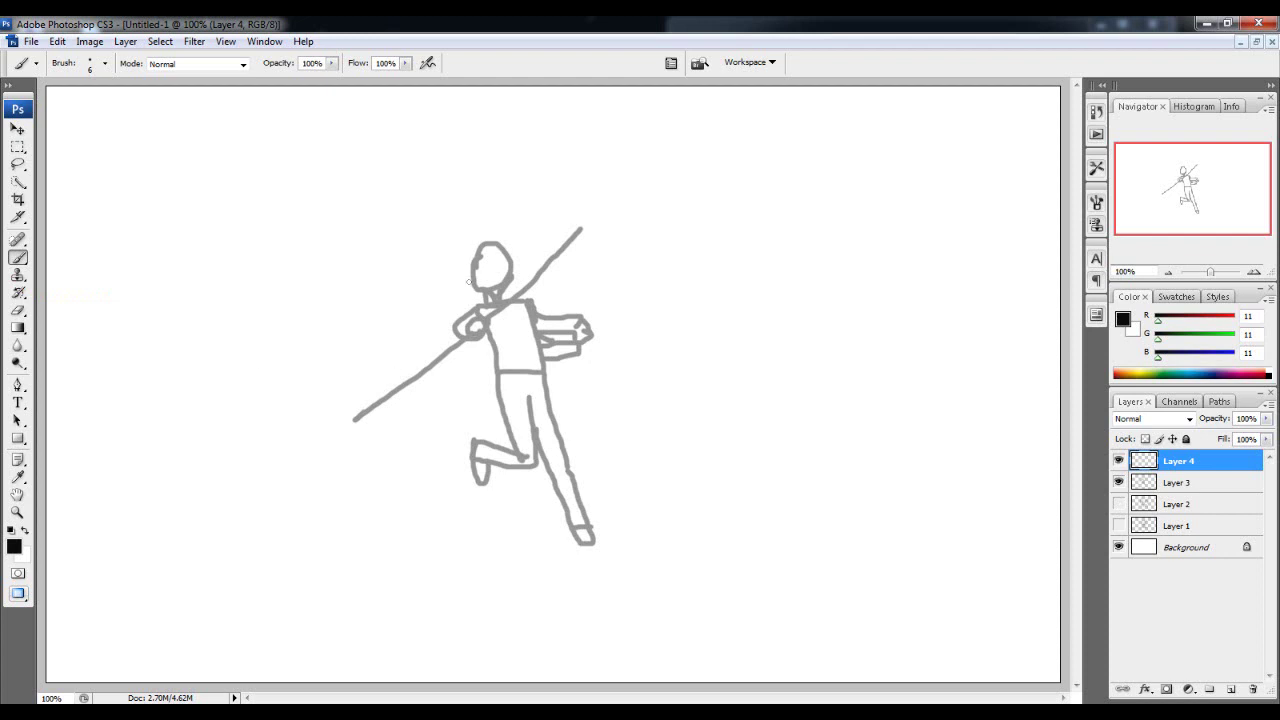
Ink the figure's face outline and forehead line on Layer 4 with a 4 px near-black brush.
left_click(14, 545)
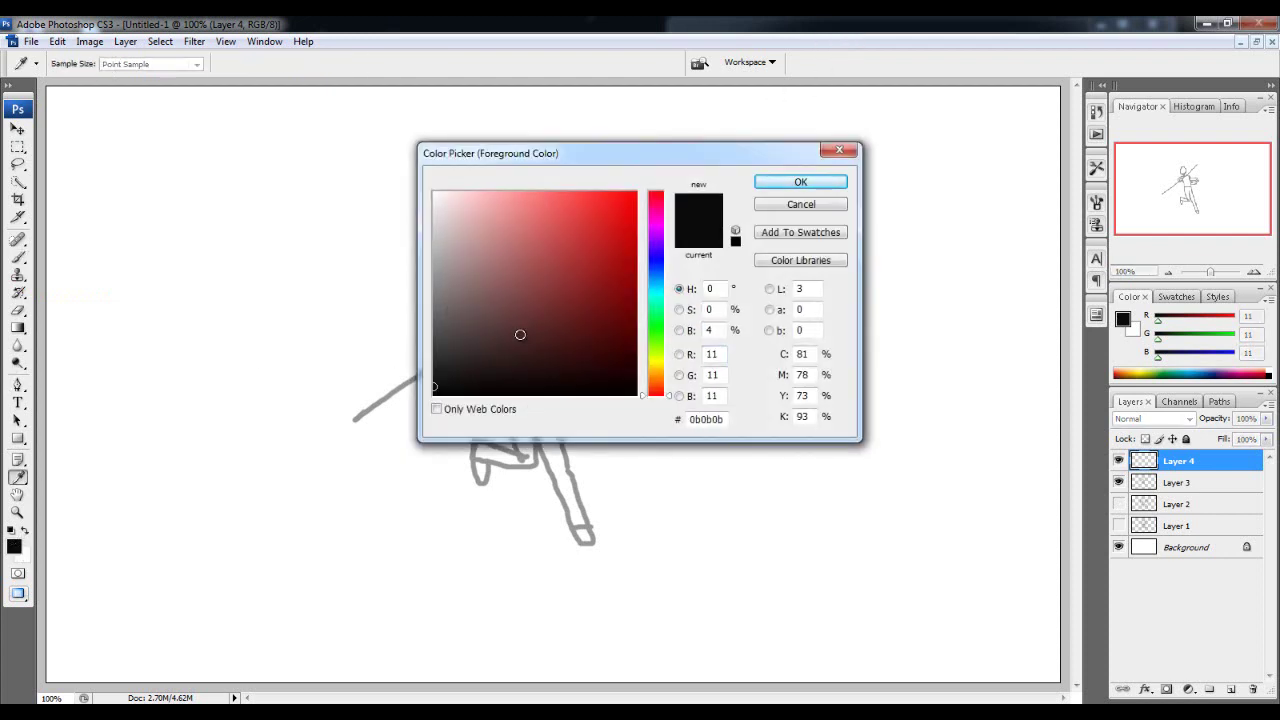
left_click(800, 181)
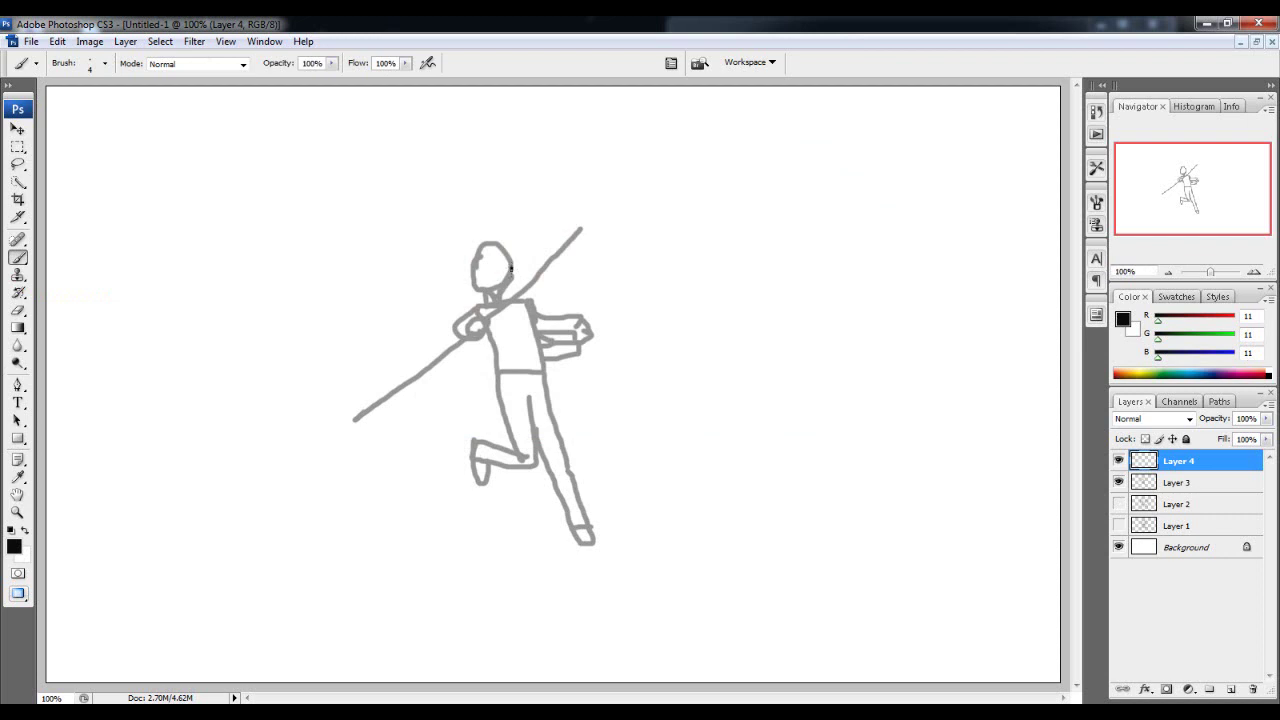
mouse_move(511, 268)
left_mouse_down()
mouse_move(495, 296)
mouse_move(478, 292)
mouse_move(477, 271)
left_mouse_up()
mouse_move(475, 262)
left_mouse_down()
mouse_move(512, 256)
mouse_move(514, 271)
mouse_move(477, 280)
mouse_move(478, 264)
mouse_move(470, 278)
left_mouse_up()
Ink the gripping hand with its bent sleeve and collar, and outline the long tapered weapon crossing the body.
mouse_move(470, 330)
left_mouse_down()
mouse_move(494, 310)
mouse_move(490, 332)
mouse_move(474, 340)
mouse_move(476, 324)
mouse_move(620, 237)
left_mouse_up()
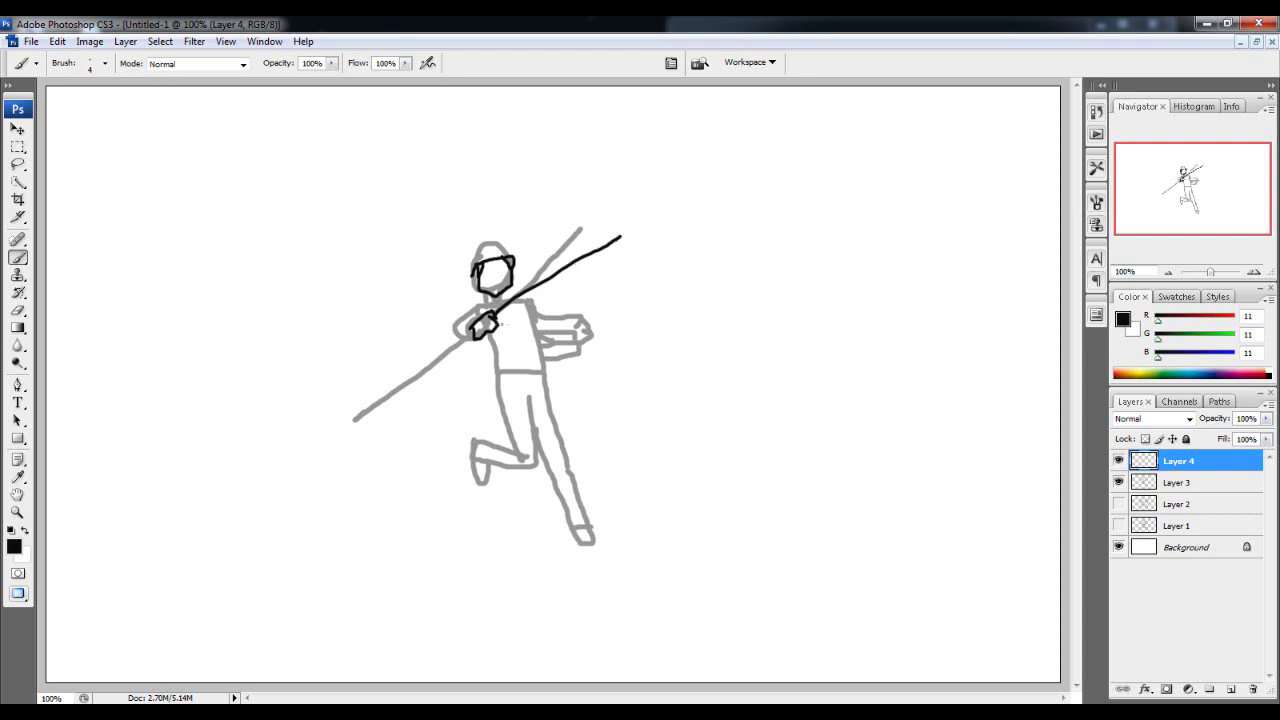
key("ctrl+z")
left_click_drag(500, 318, 577, 228)
key("ctrl+z")
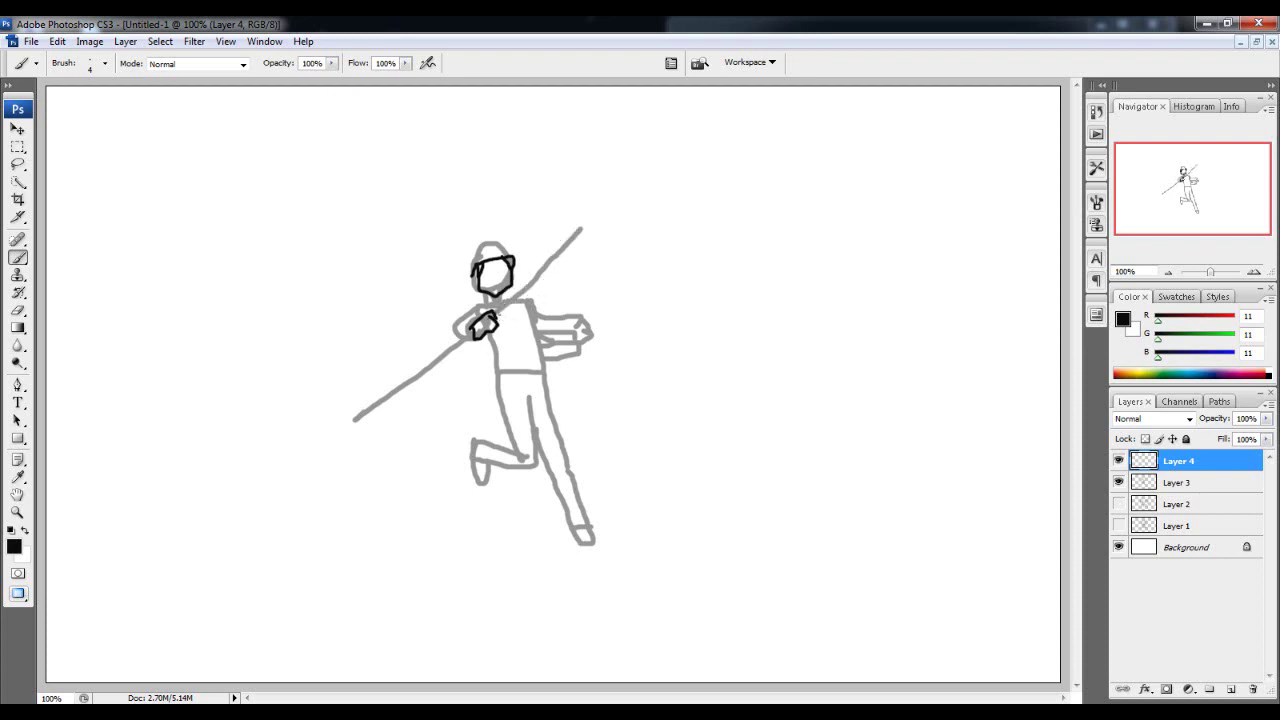
mouse_move(490, 318)
left_mouse_down()
mouse_move(612, 233)
mouse_move(366, 410)
mouse_move(480, 334)
mouse_move(458, 308)
mouse_move(510, 295)
left_mouse_up()
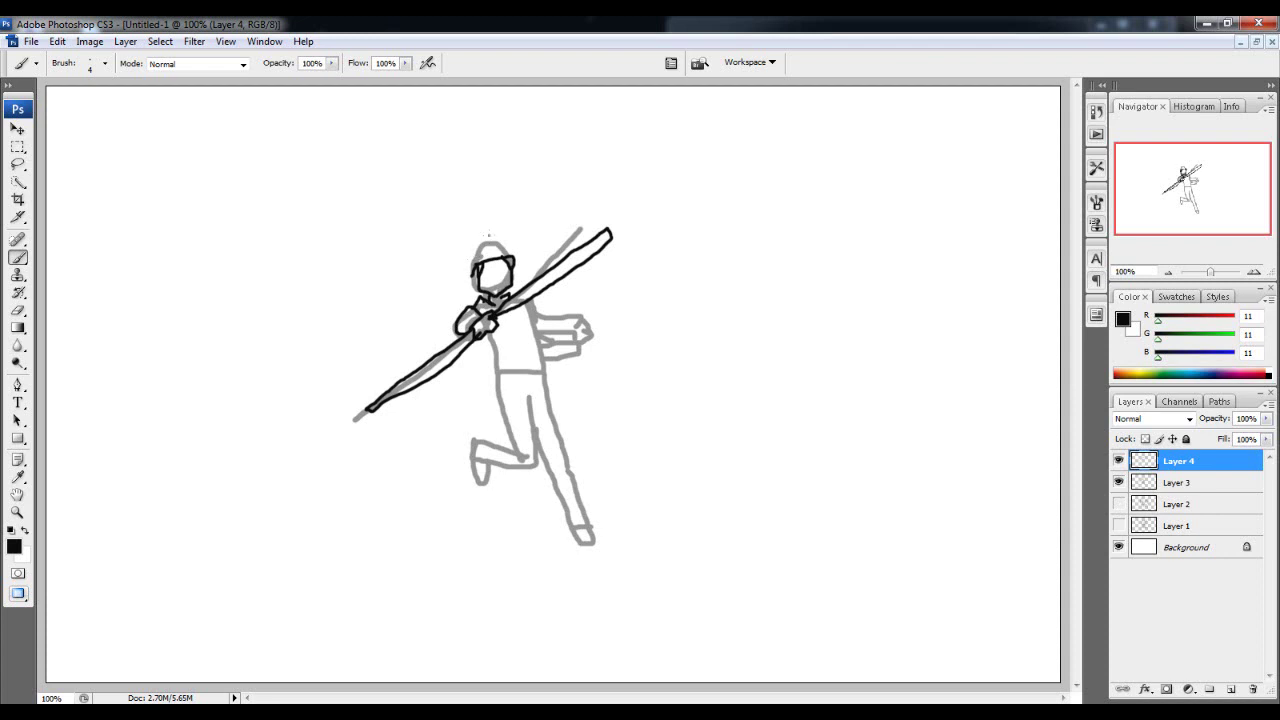
Ink the cap and side hair around the face, and the torso, flared skirt and bent leg below.
mouse_move(488, 238)
left_mouse_down()
mouse_move(462, 266)
mouse_move(482, 294)
left_mouse_up()
mouse_move(486, 239)
left_mouse_down()
mouse_move(516, 250)
mouse_move(538, 320)
mouse_move(500, 346)
mouse_move(493, 406)
left_mouse_up()
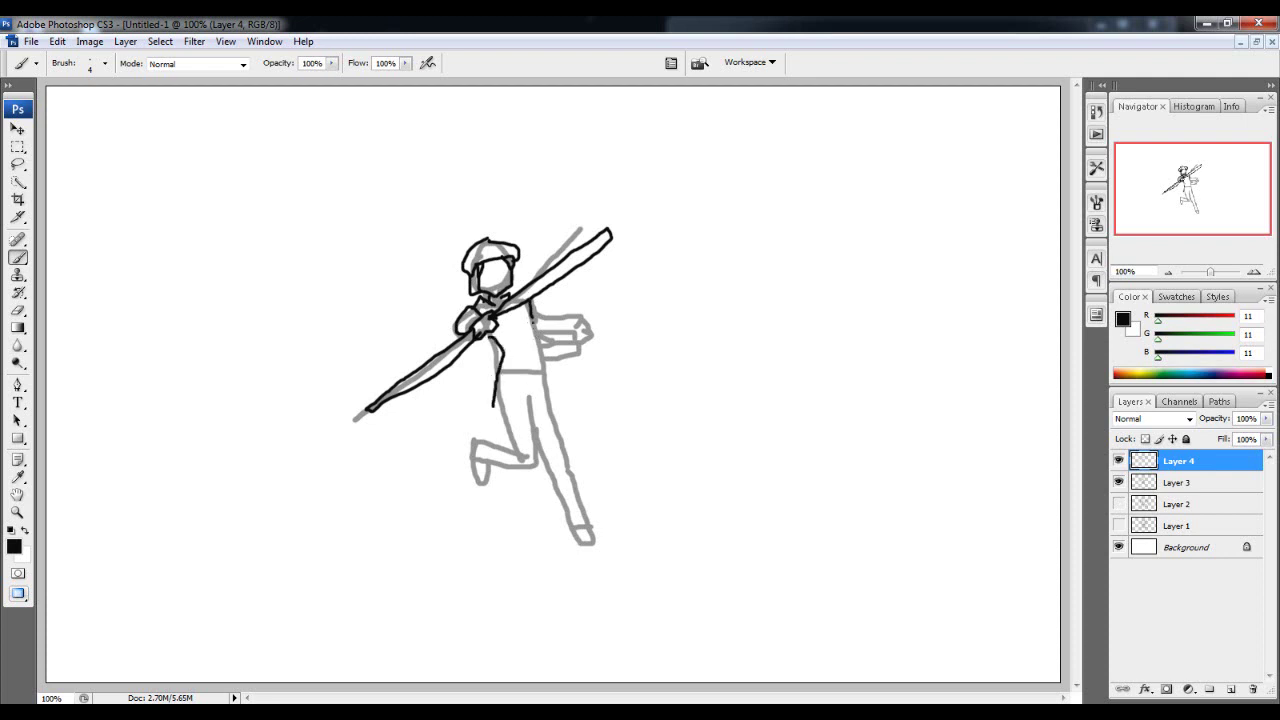
mouse_move(530, 318)
left_mouse_down()
mouse_move(551, 375)
mouse_move(533, 320)
mouse_move(537, 335)
mouse_move(511, 331)
mouse_move(524, 326)
mouse_move(526, 362)
mouse_move(552, 362)
mouse_move(530, 375)
mouse_move(546, 374)
mouse_move(562, 416)
mouse_move(484, 414)
mouse_move(490, 393)
mouse_move(534, 458)
mouse_move(530, 470)
mouse_move(484, 456)
mouse_move(496, 436)
mouse_move(475, 478)
mouse_move(498, 486)
mouse_move(498, 442)
mouse_move(506, 458)
left_mouse_up()
Ink the outstretched leg with its foot below the skirt, and the other arm beside the waist.
left_click_drag(562, 414, 584, 478)
left_click_drag(532, 416, 562, 474)
key("ctrl+alt+z")
key("ctrl+alt+z")
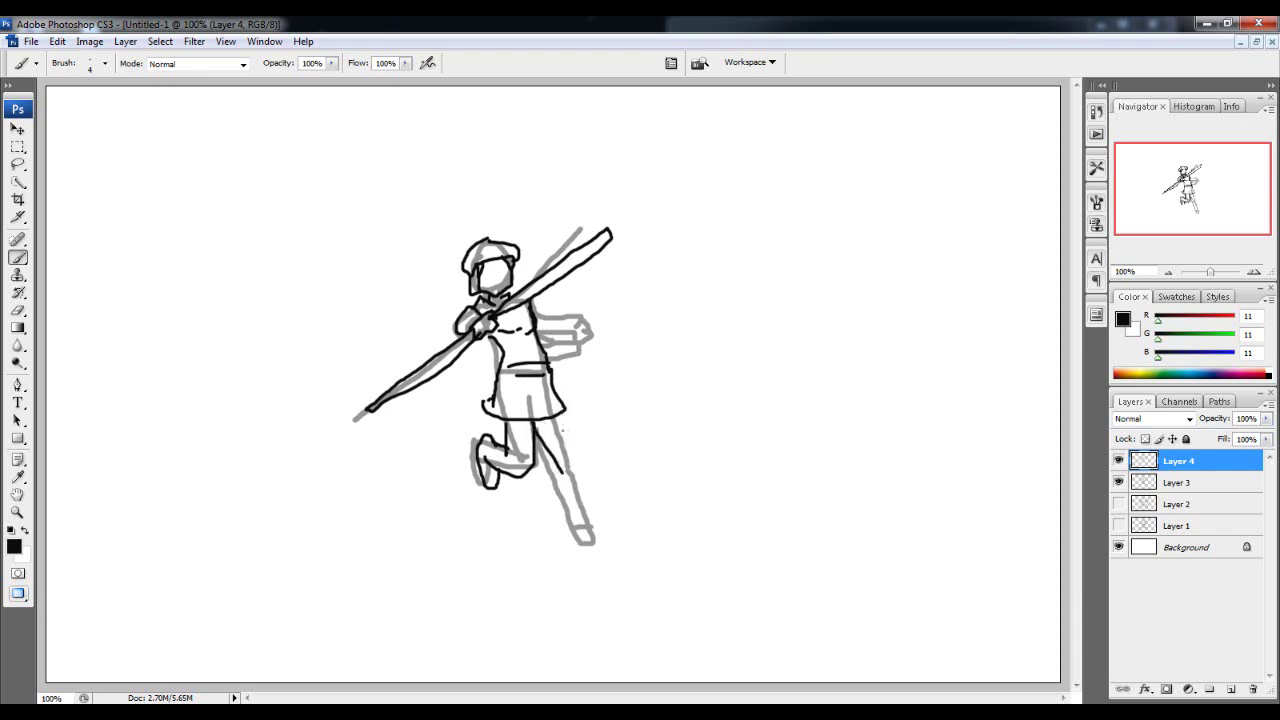
mouse_move(556, 414)
left_mouse_down()
mouse_move(616, 512)
mouse_move(600, 506)
mouse_move(606, 535)
mouse_move(616, 503)
left_mouse_up()
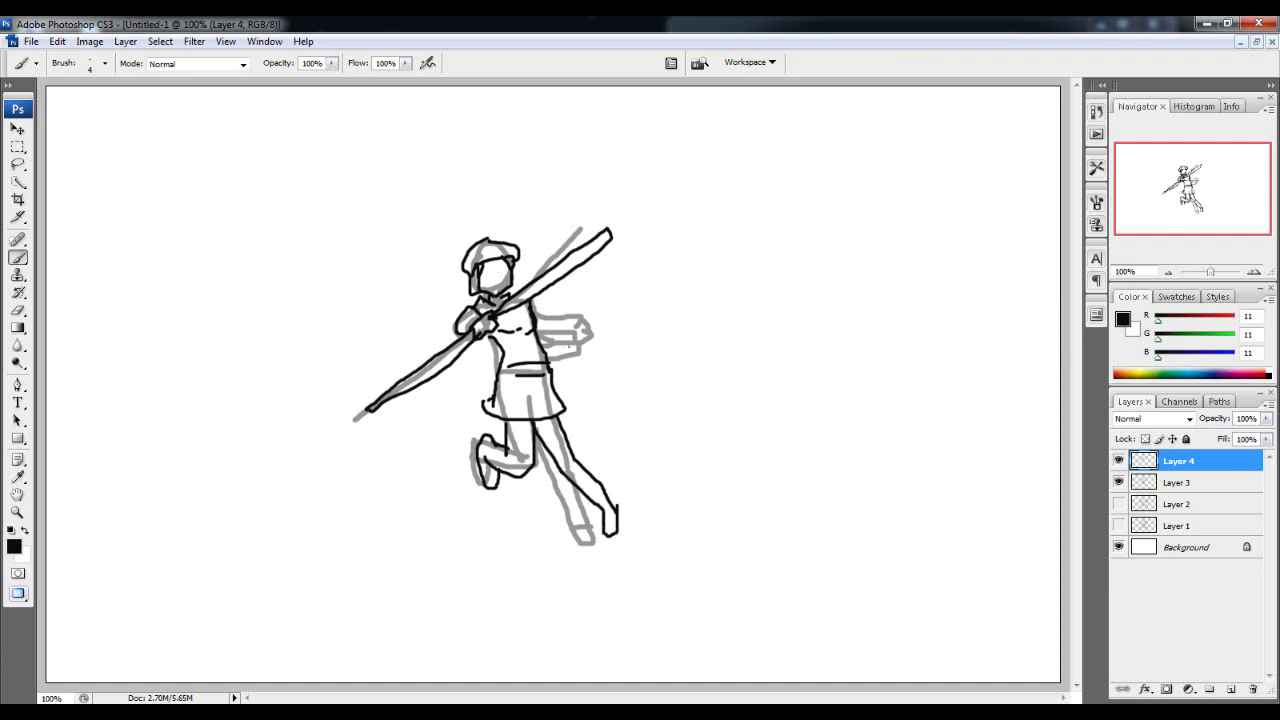
mouse_move(542, 340)
left_mouse_down()
mouse_move(566, 339)
mouse_move(574, 354)
mouse_move(544, 358)
mouse_move(576, 320)
mouse_move(580, 342)
left_mouse_up()
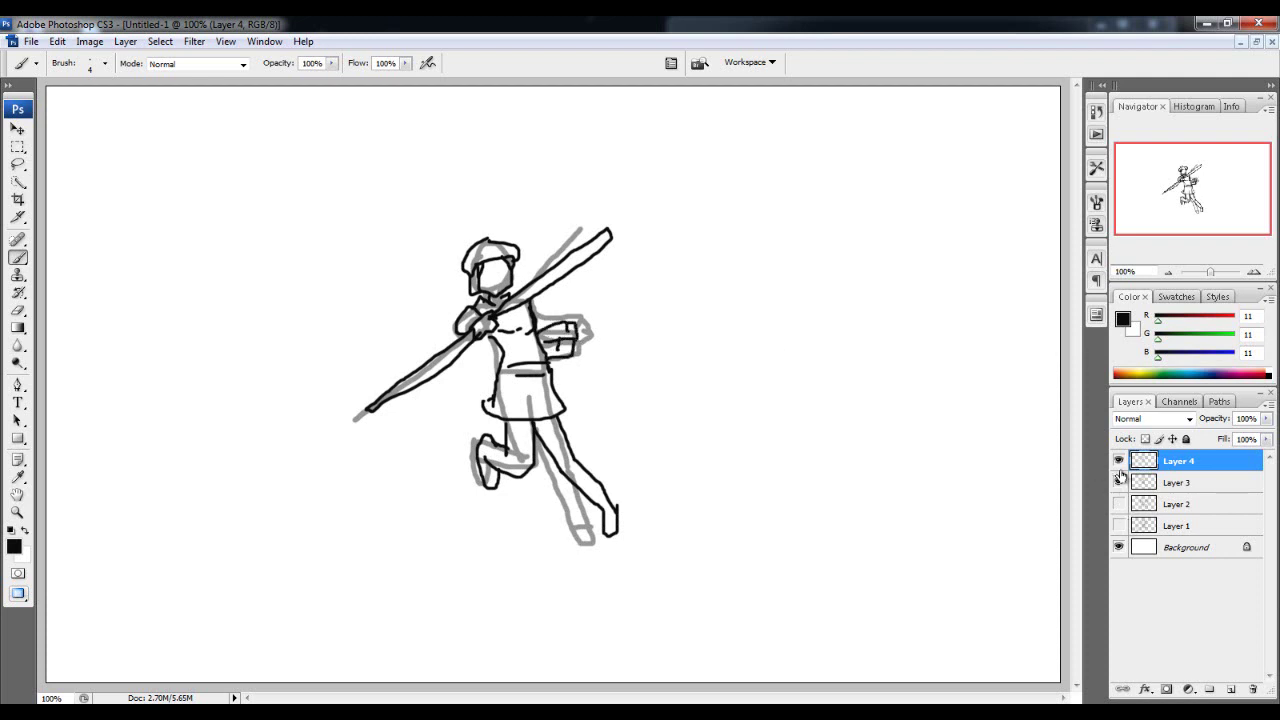
Hide Layer 3 and Layer 4, and show Layer 2 with the Layer 1 guides to bring back the portrait.
left_click(1119, 482)
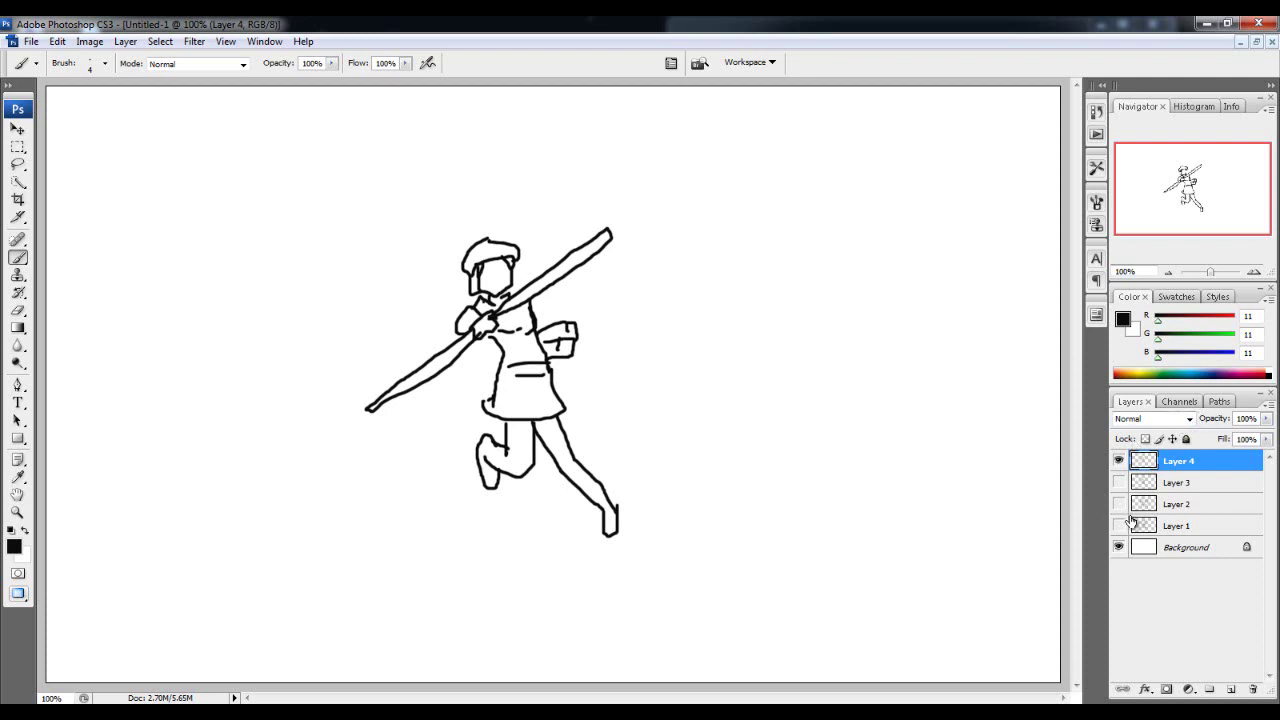
left_click(1118, 461)
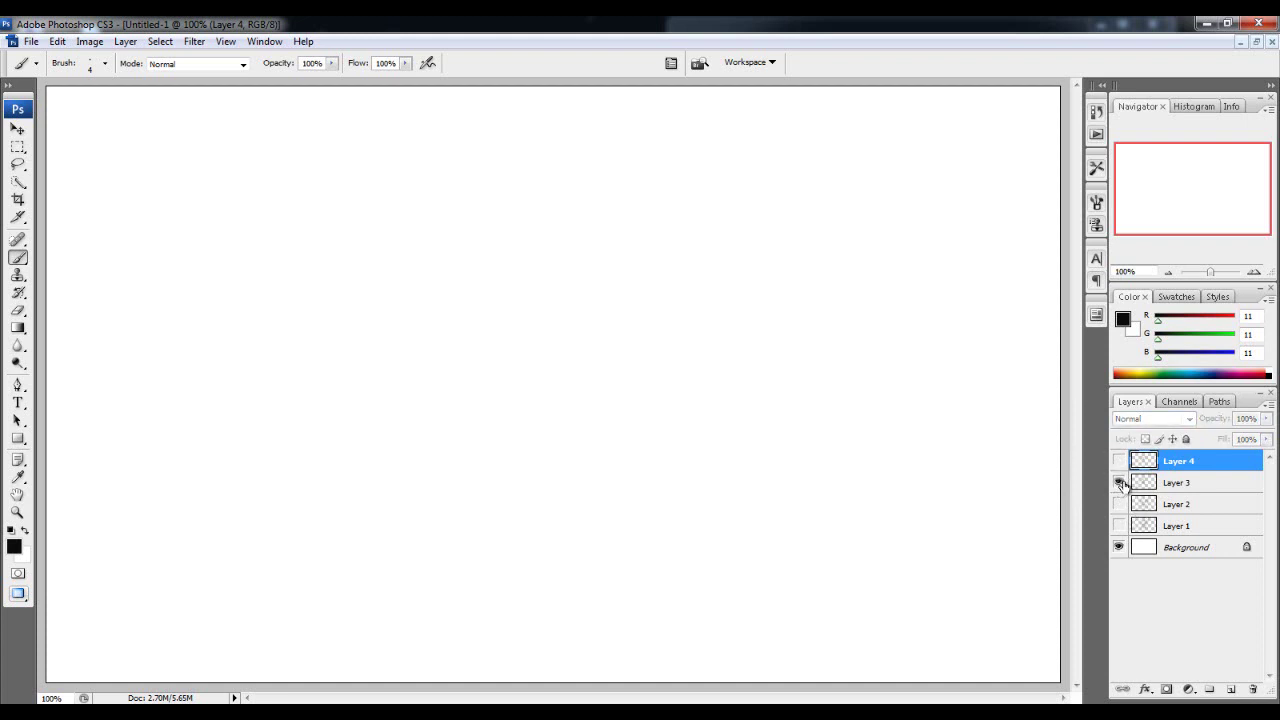
left_click(1118, 461)
left_click(1118, 483)
left_click(1118, 504)
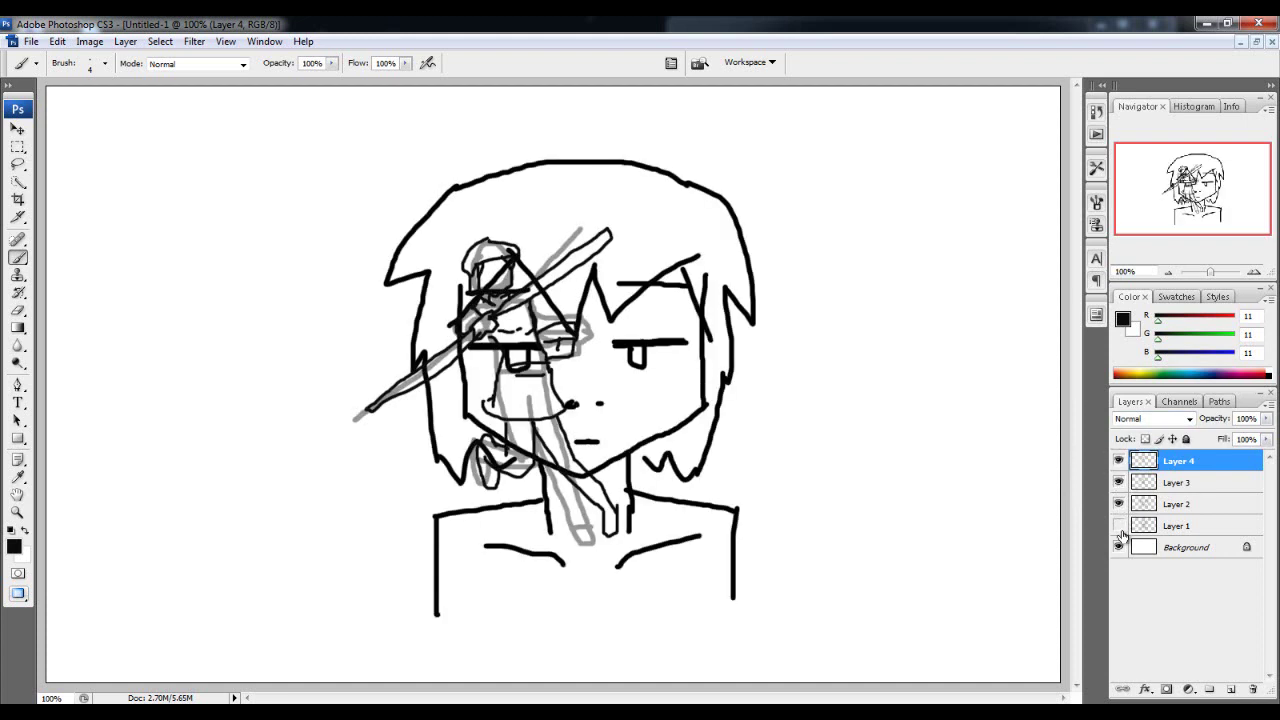
left_click(1118, 526)
left_click(1118, 483)
left_click(1118, 461)
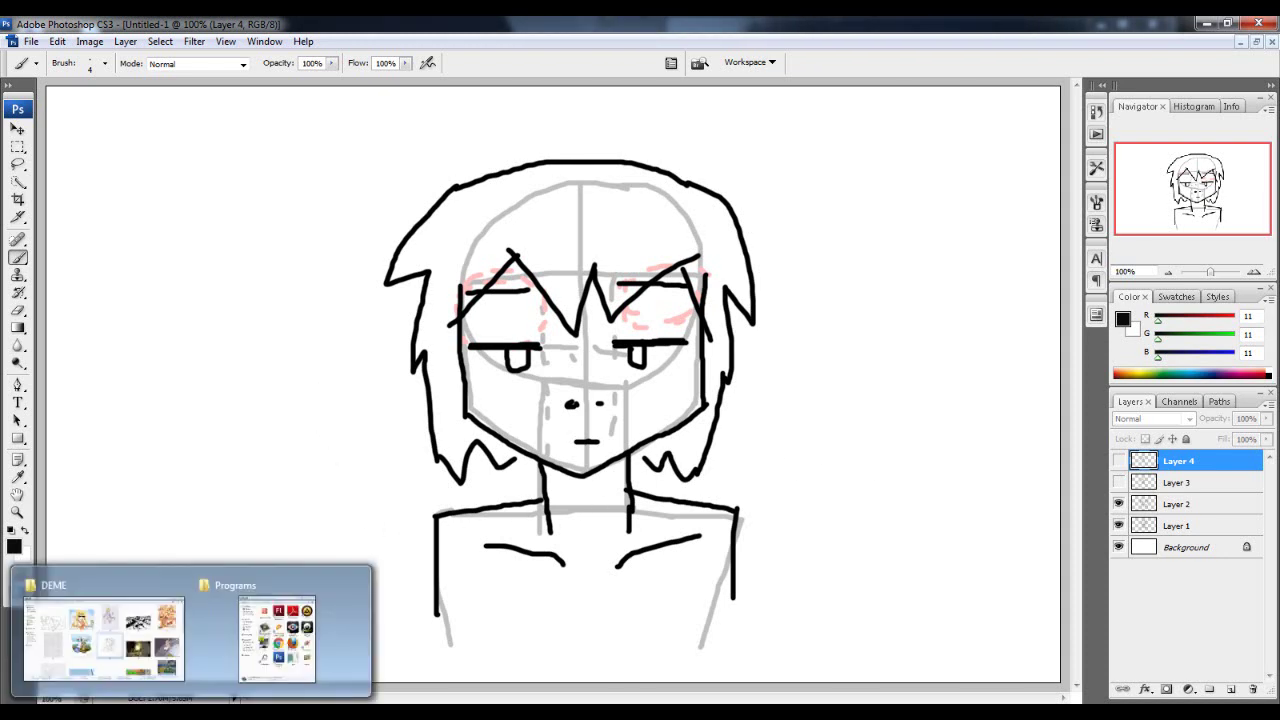
Switch to the DEME folder in Windows Explorer and select the picture p1.
left_click(128, 675)
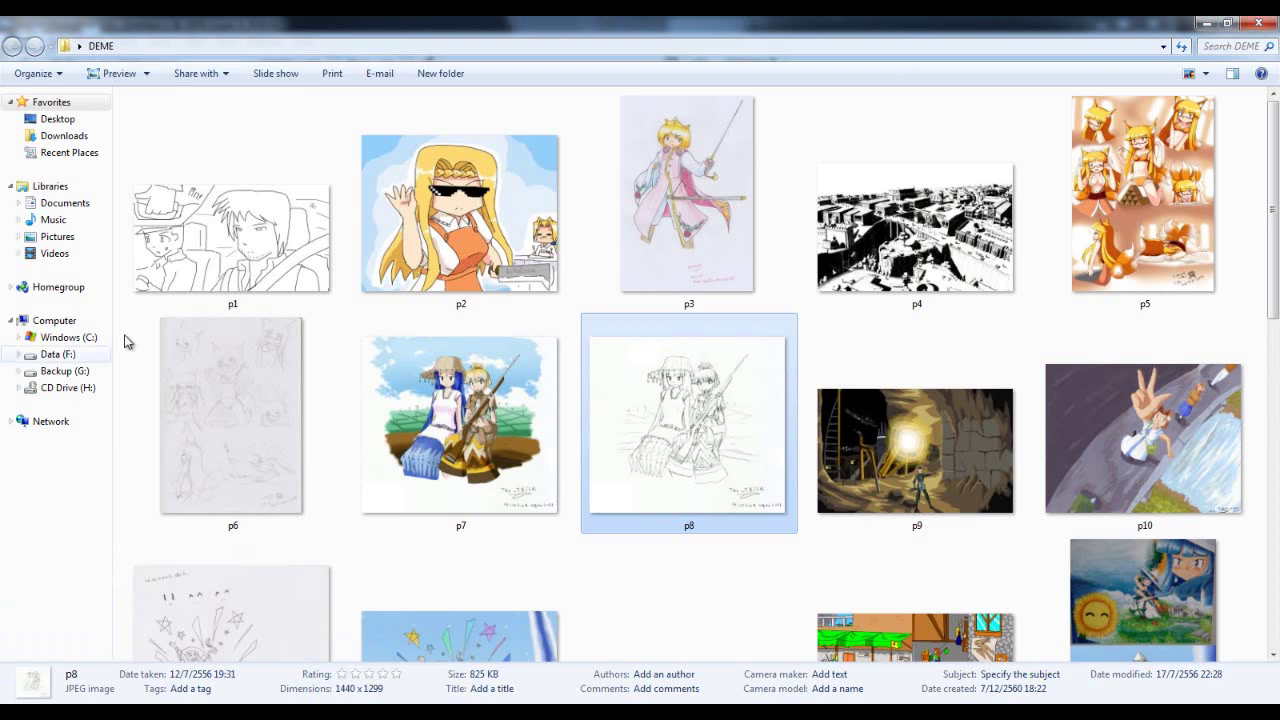
left_click(240, 252)
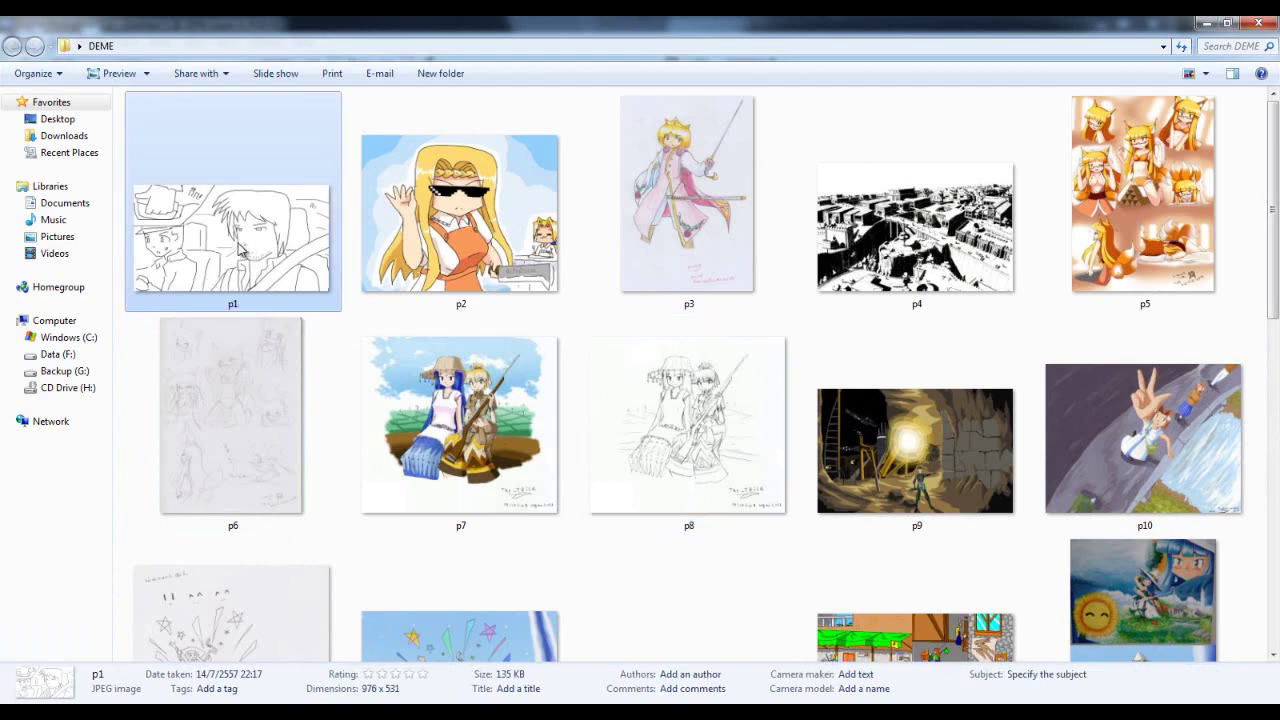
Open the picture p1 and examine the line work of the driver's face and chin stubble up close.
double_click(238, 250)
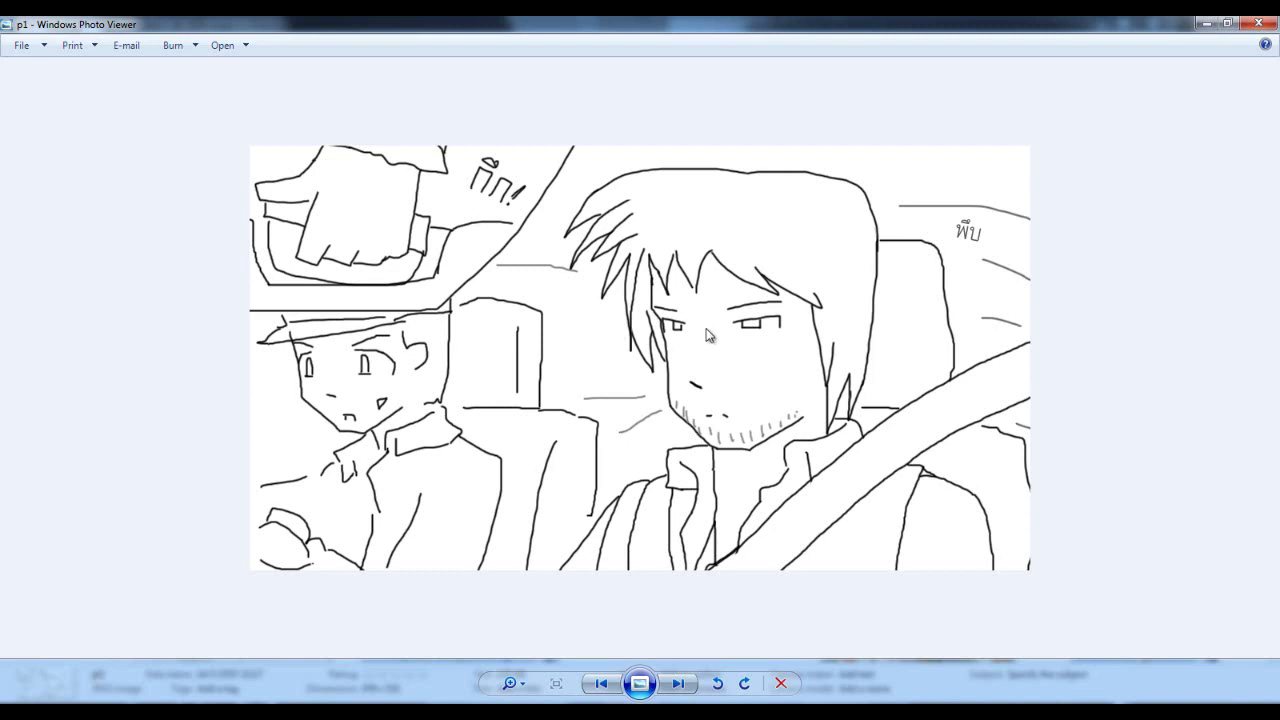
scroll(728, 400, "up", 2)
scroll(728, 400, "up", 1)
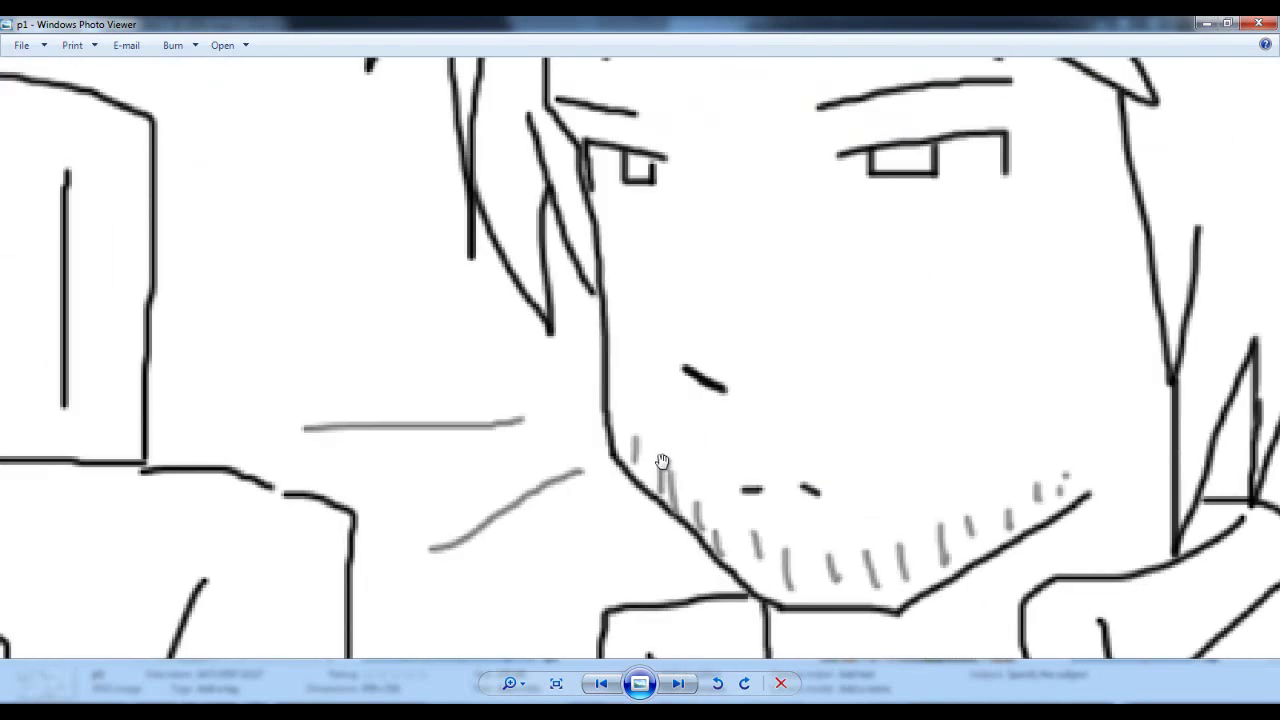
scroll(610, 355, "up", 2)
scroll(443, 277, "down", 2)
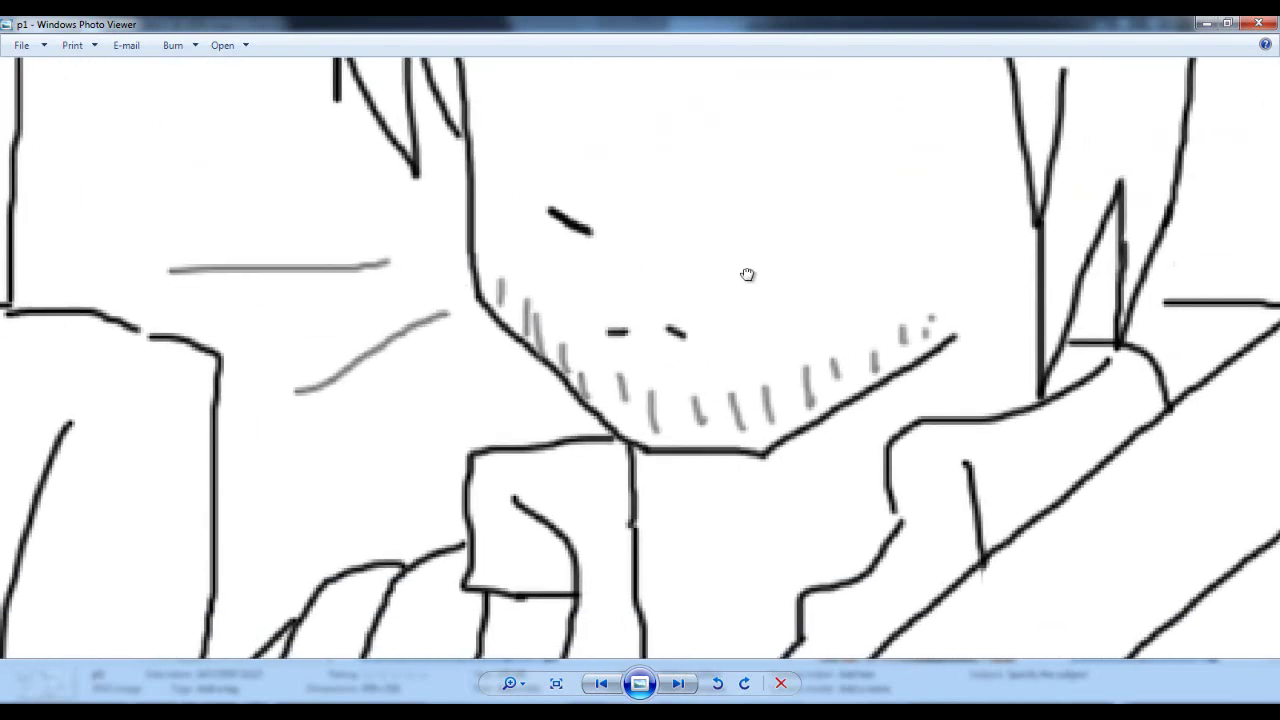
scroll(663, 406, "up", 2)
scroll(997, 187, "down", 5)
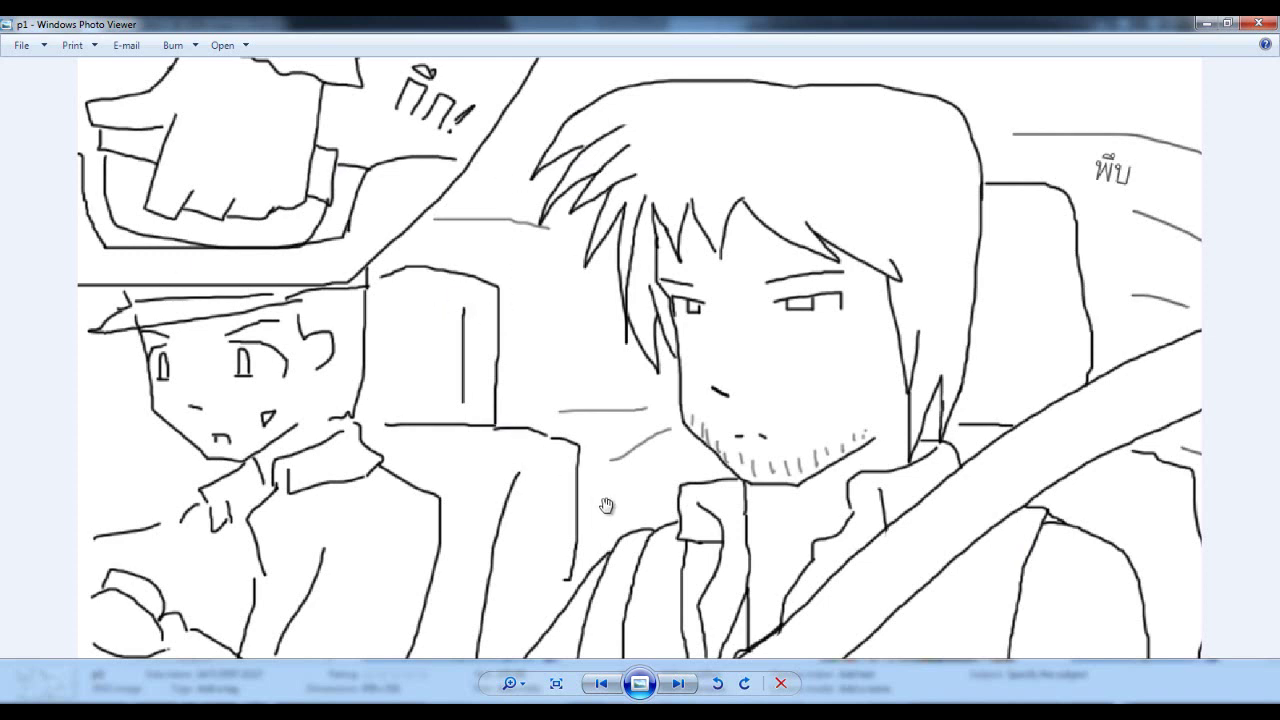
Show the picture p2 and examine the cleaver and the small character seated at the table.
left_click(679, 683)
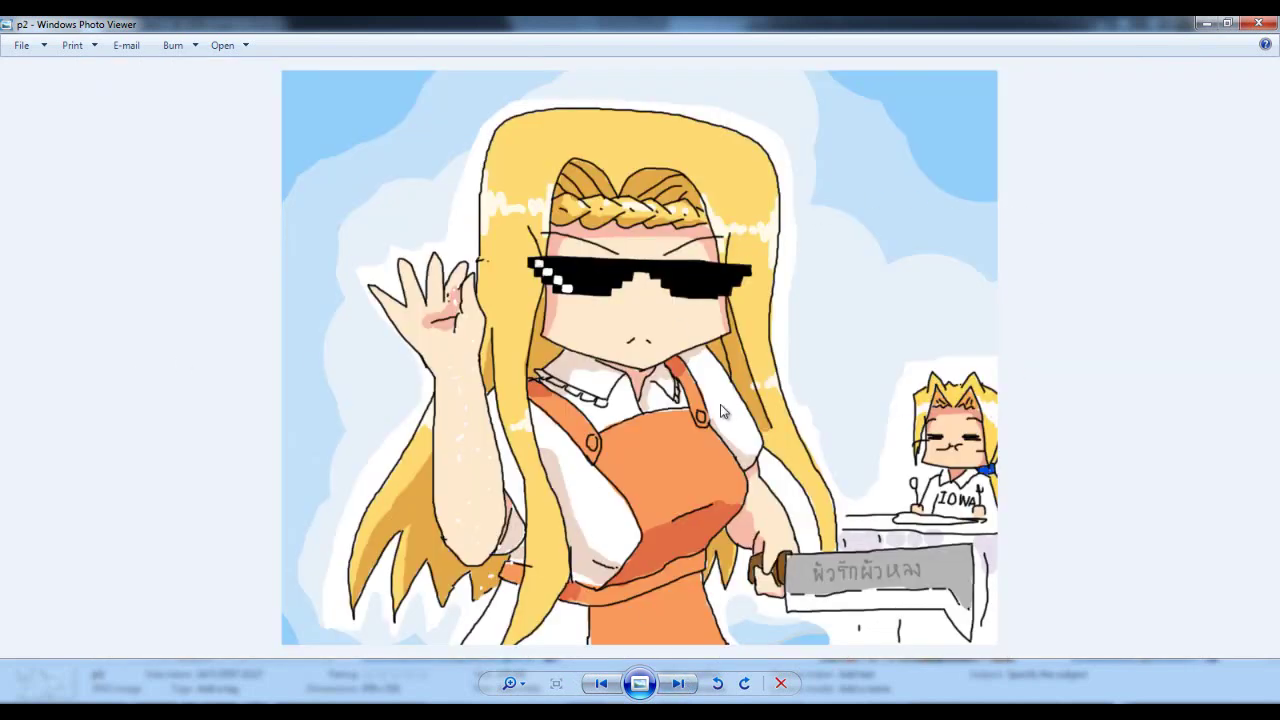
scroll(728, 423, "up", 4)
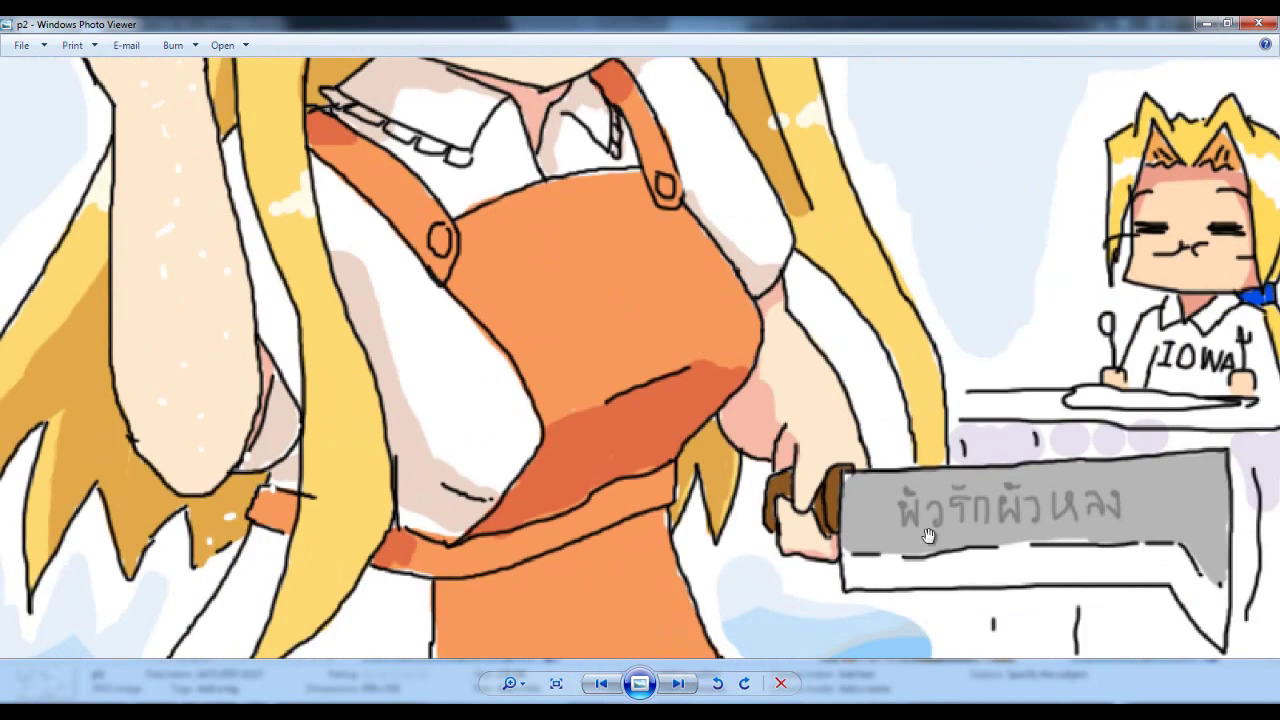
left_click_drag(1020, 408, 1028, 448)
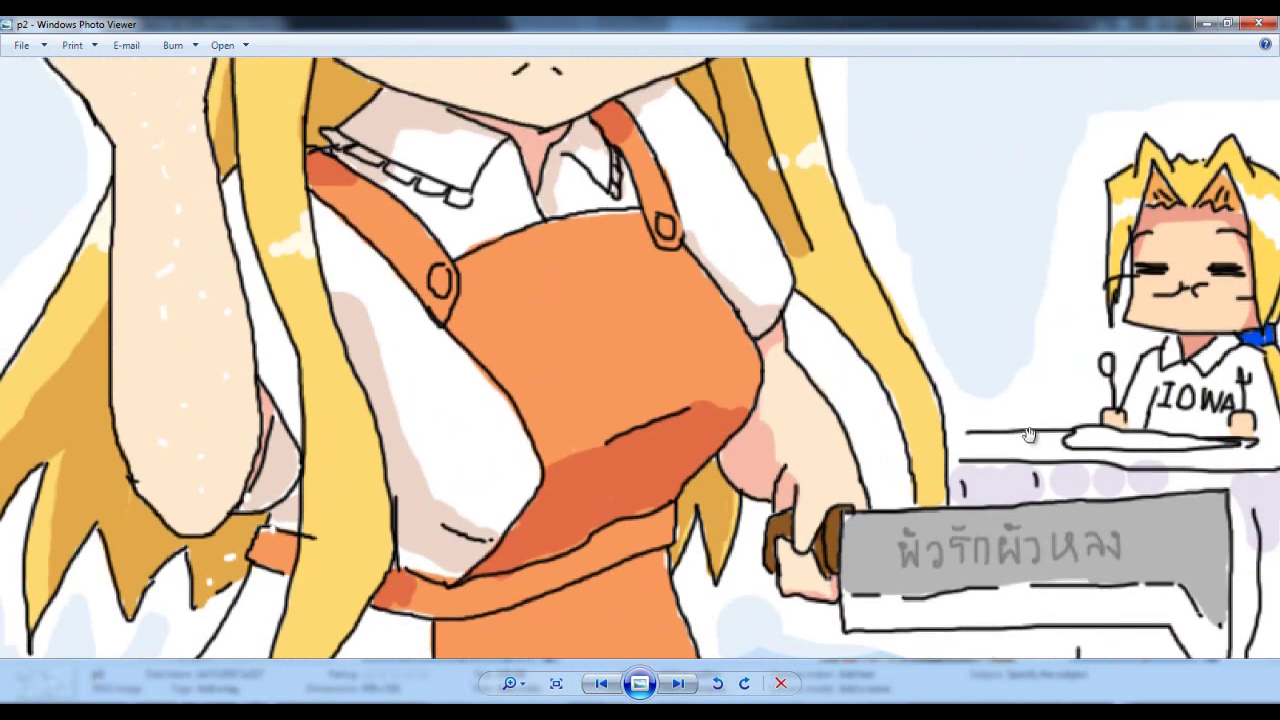
scroll(992, 368, "down", 4)
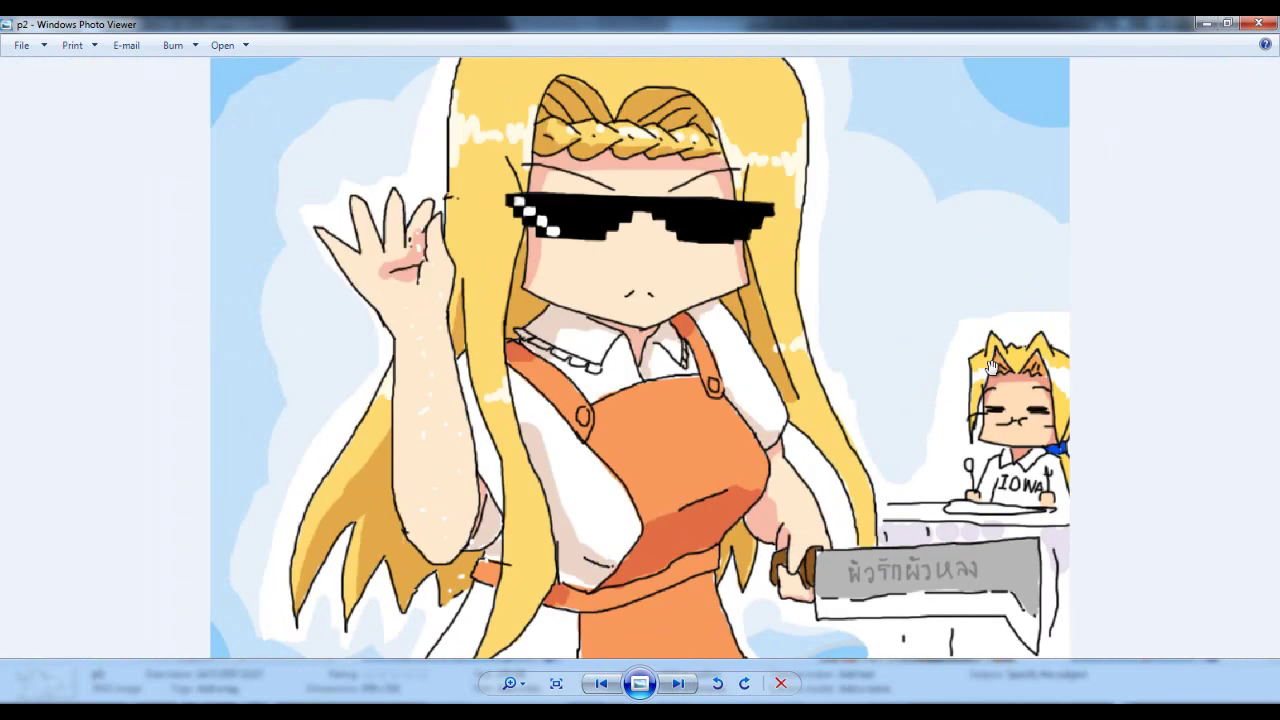
scroll(732, 340, "down", 1)
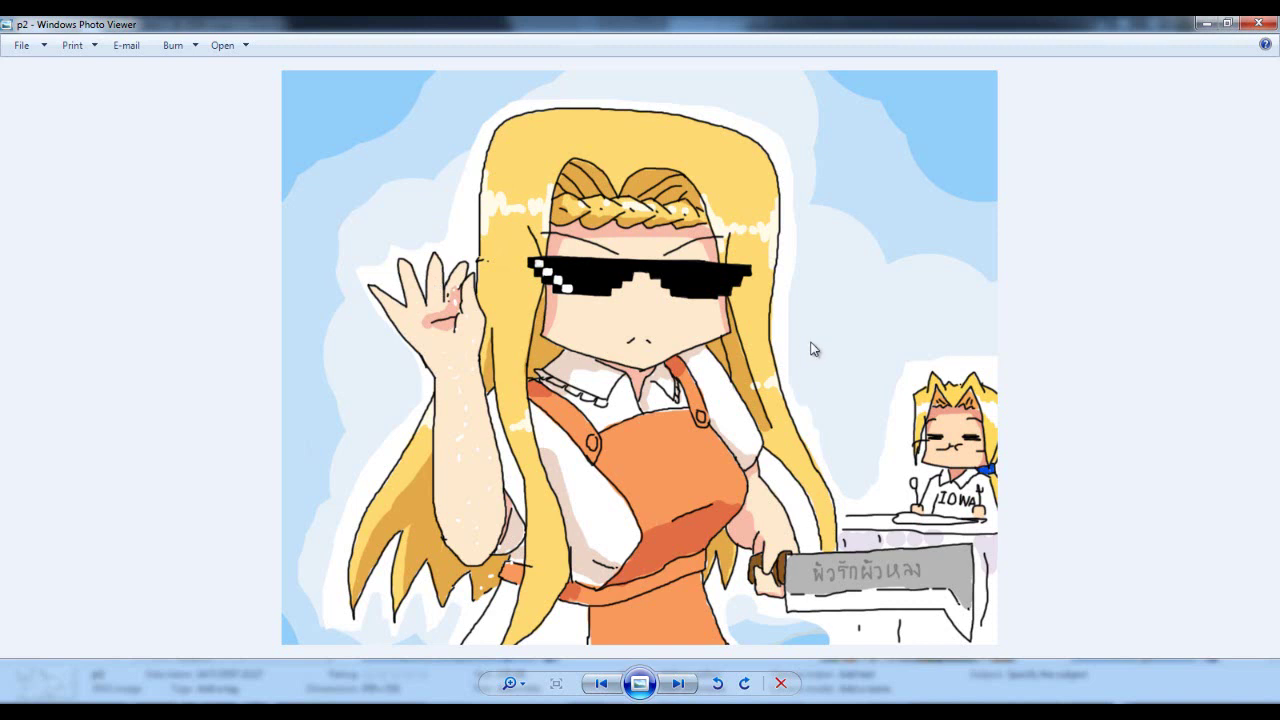
Examine the outlines and shading of p2's main character: face with sunglasses, braid, raised arm, collar and orange apron.
scroll(557, 371, "up", 2)
left_click_drag(557, 371, 629, 179)
left_click_drag(723, 98, 705, 422)
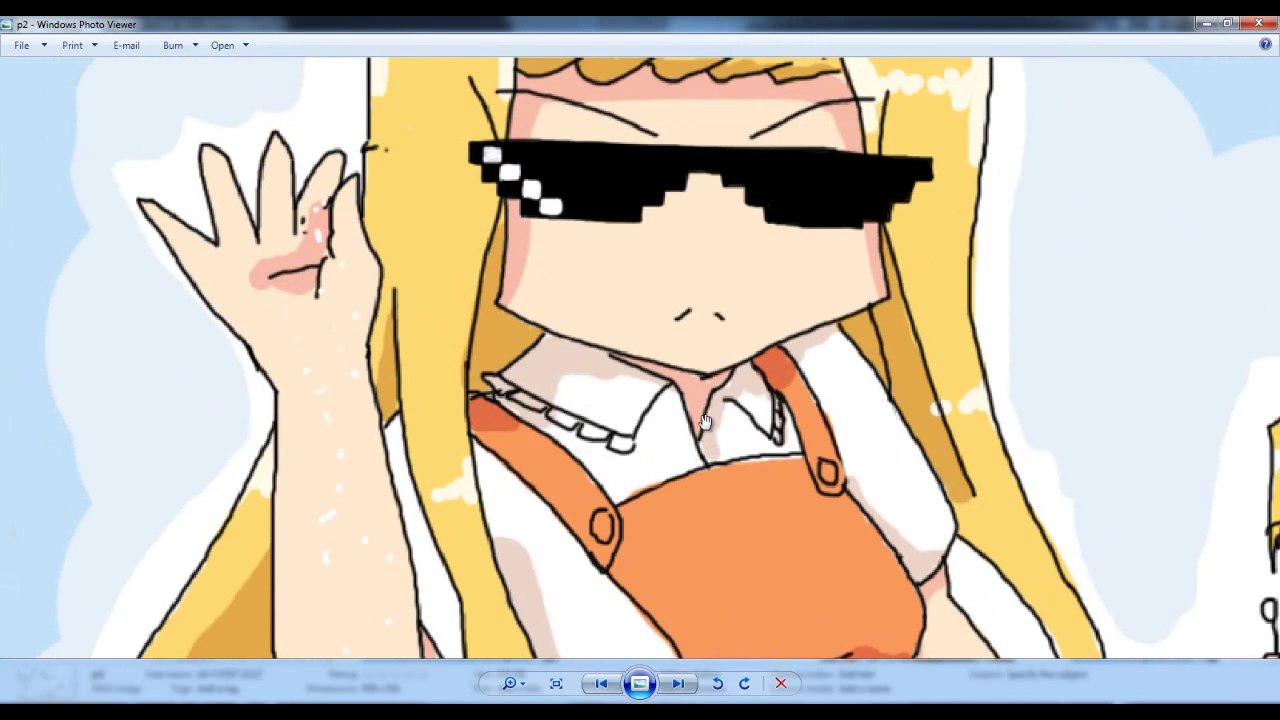
scroll(705, 421, "down", 3)
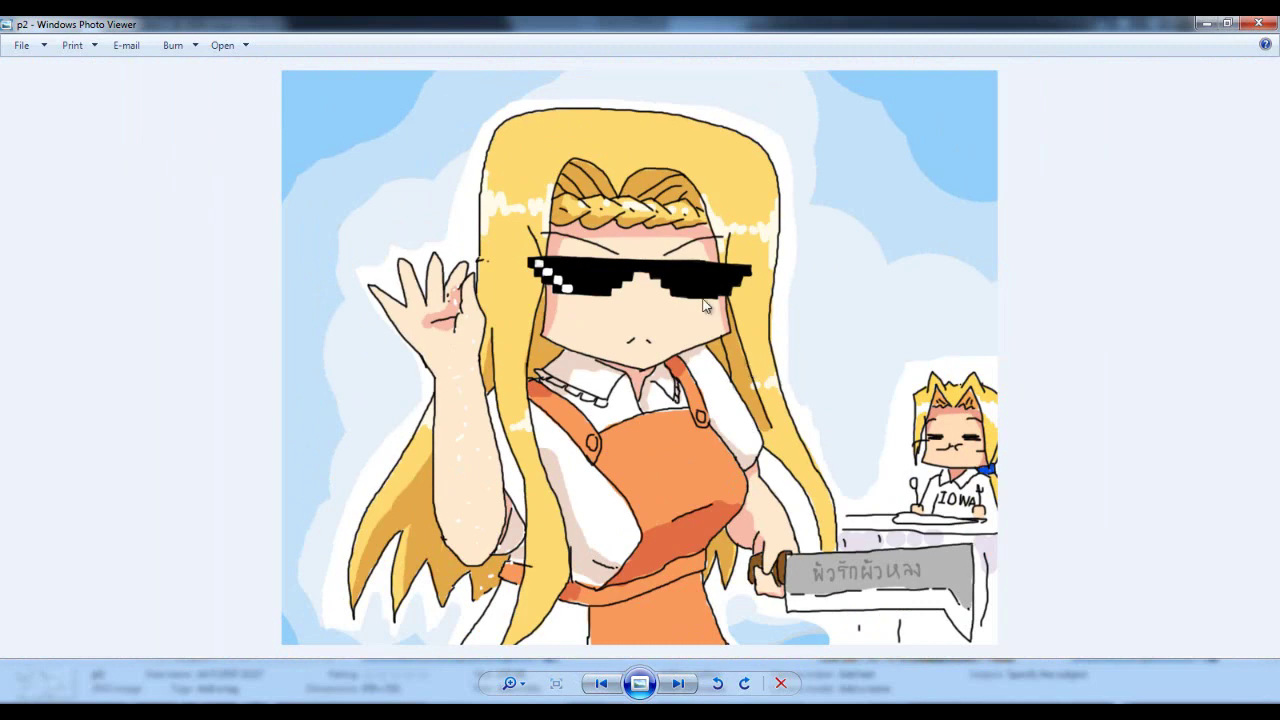
scroll(702, 298, "up", 2)
left_click_drag(702, 298, 804, 358)
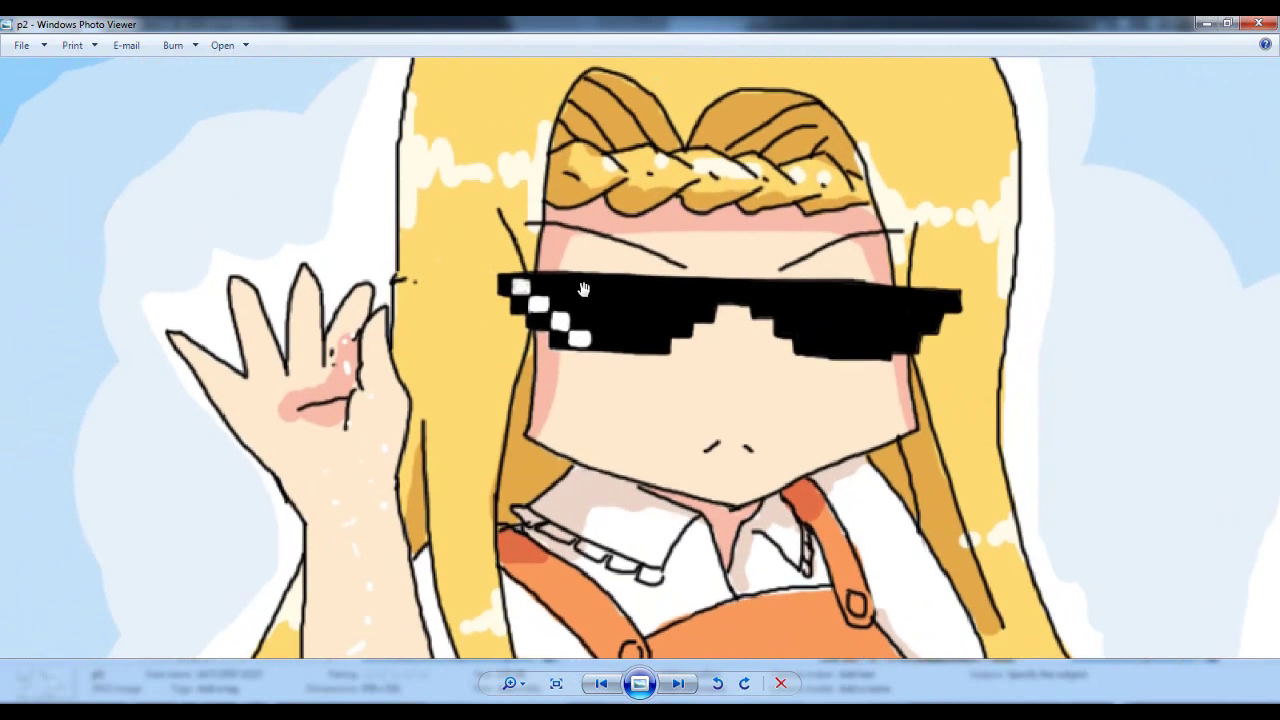
left_click_drag(728, 291, 663, 214)
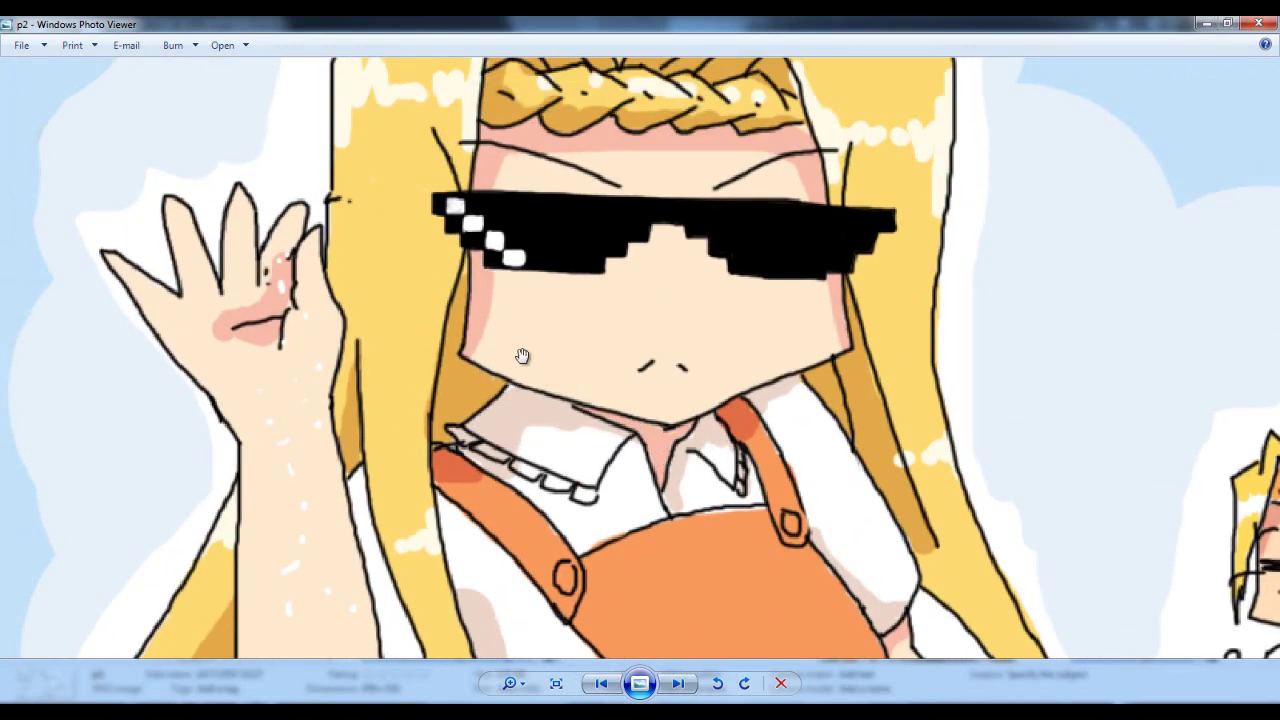
left_click_drag(545, 525, 562, 412)
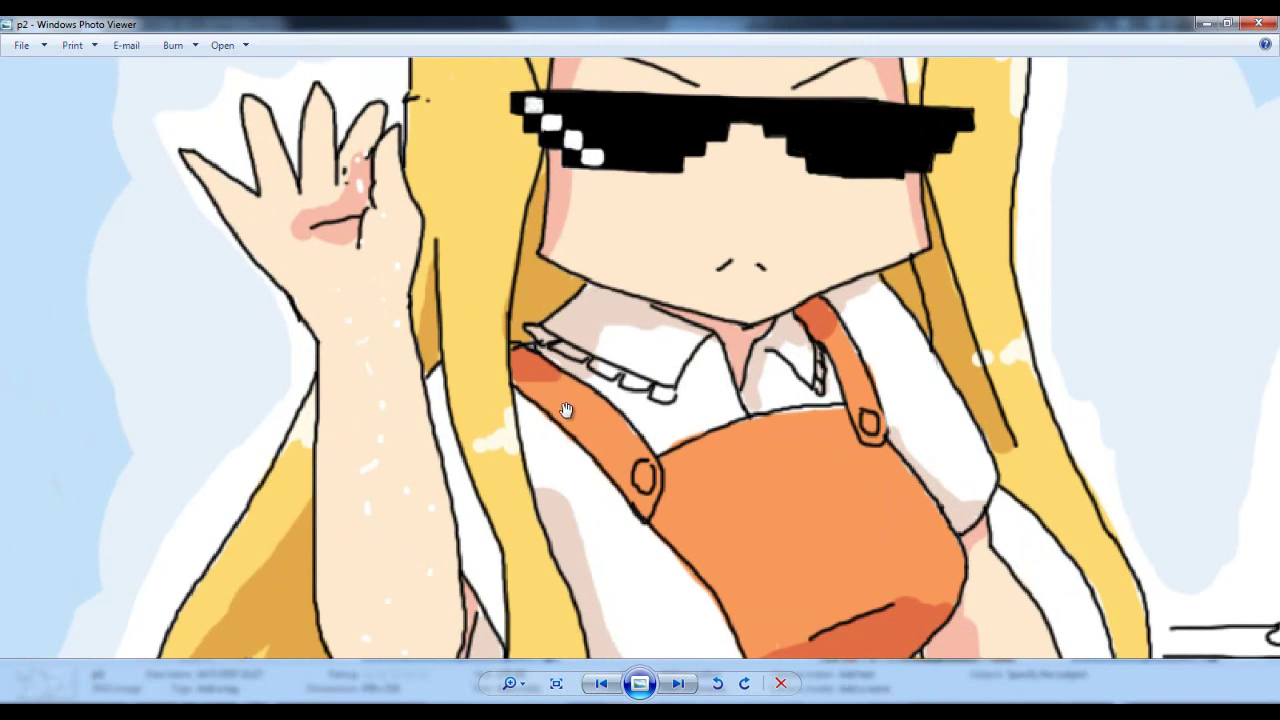
left_click_drag(937, 598, 824, 640)
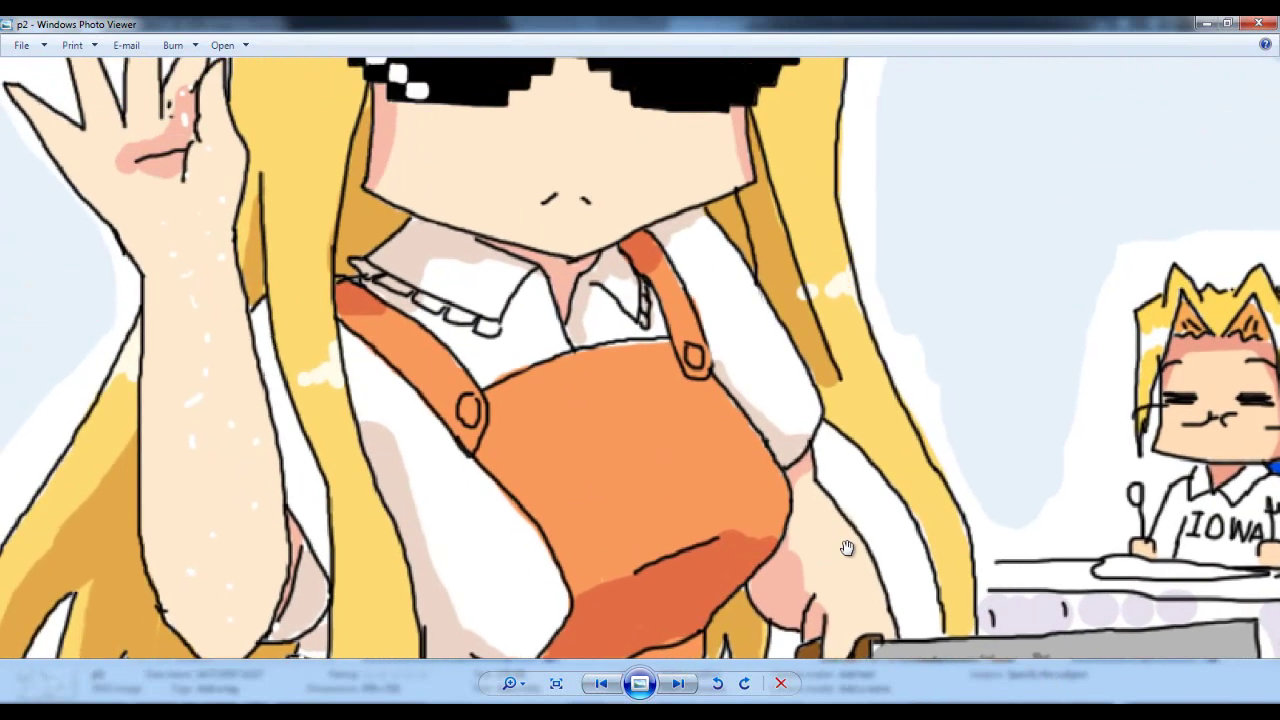
scroll(720, 232, "down", 3)
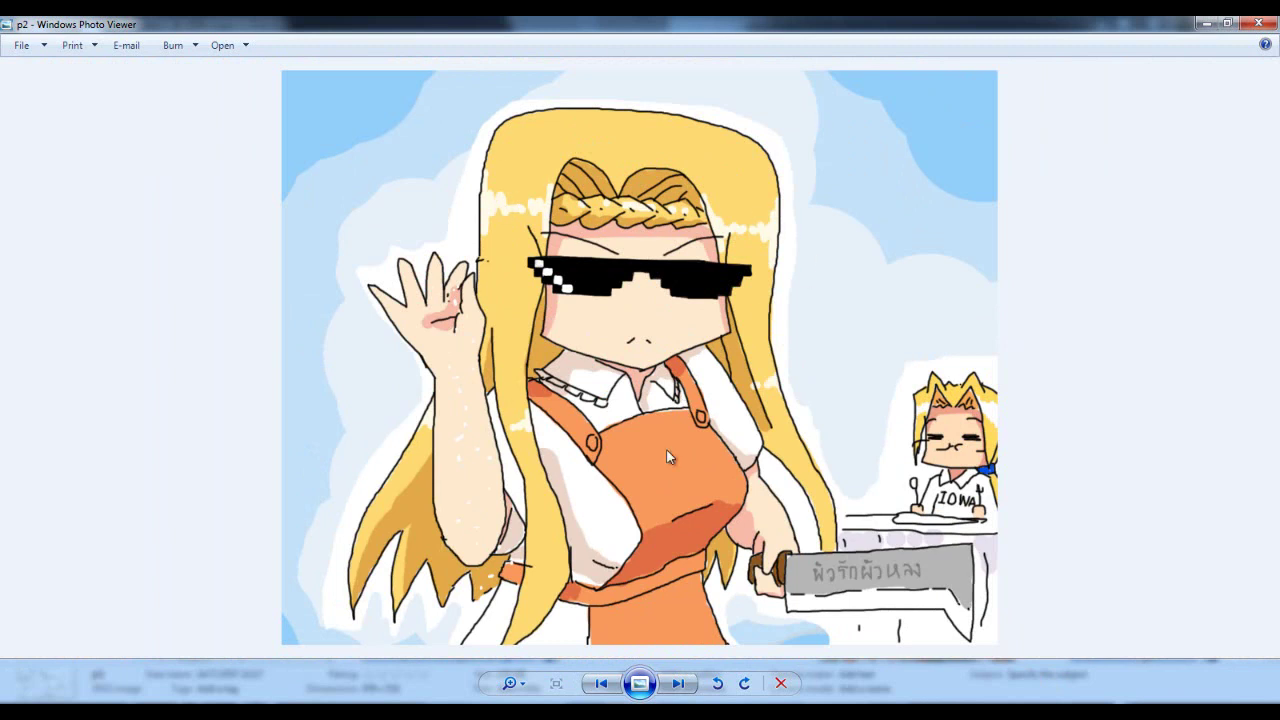
Show the picture p3 and examine the coloured-pencil shading of the crown and the hair beneath it.
left_click(679, 687)
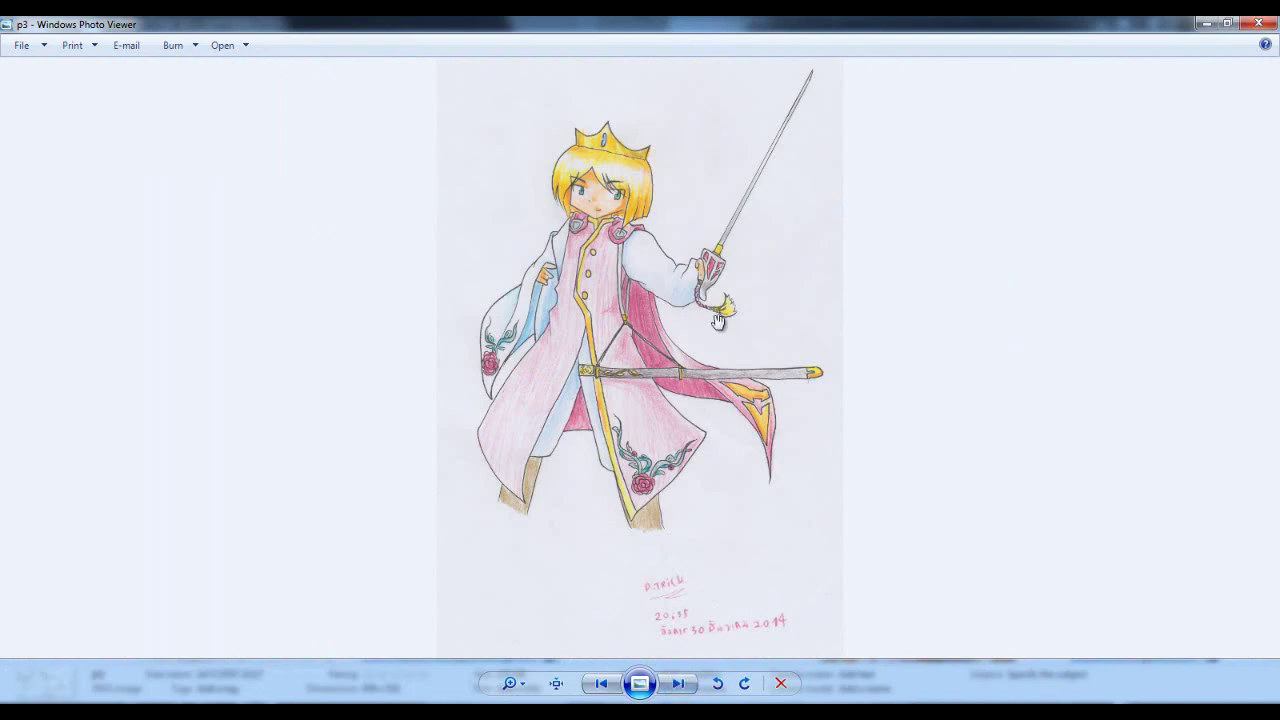
scroll(718, 320, "up", 3)
left_click_drag(677, 206, 678, 420)
scroll(678, 420, "down", 1)
scroll(678, 420, "up", 3)
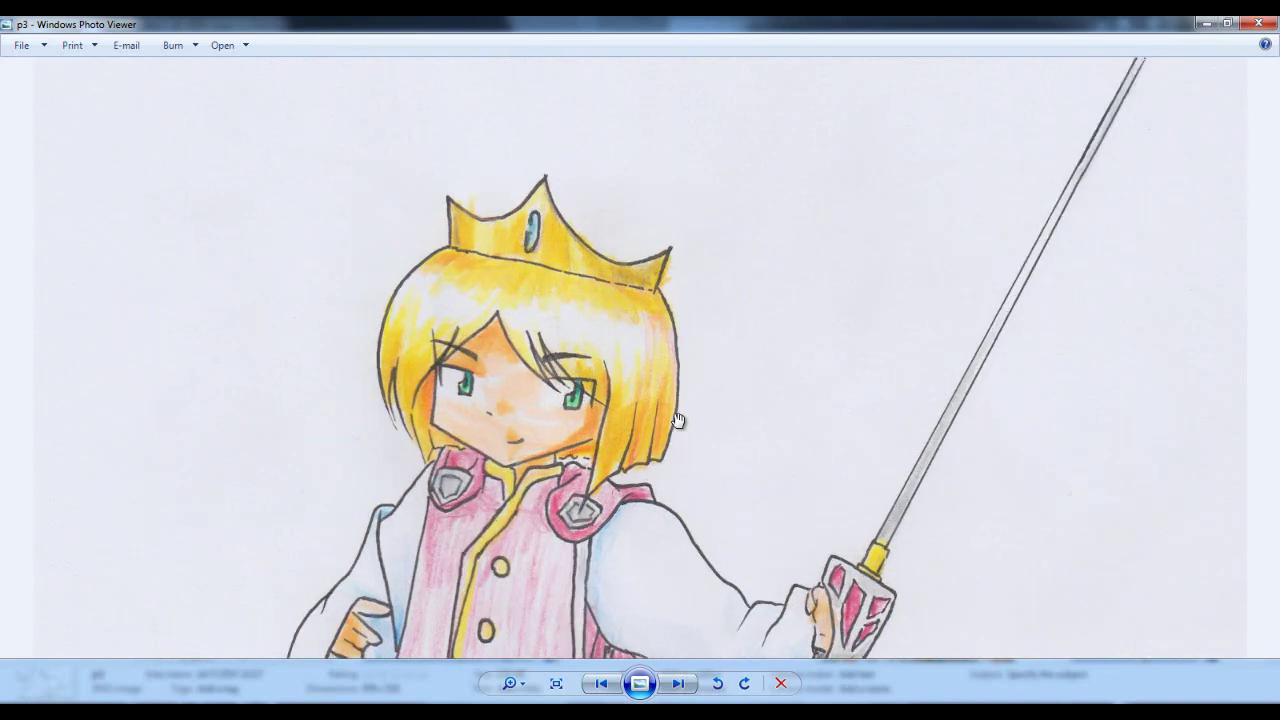
left_click_drag(457, 246, 660, 424)
scroll(660, 424, "up", 2)
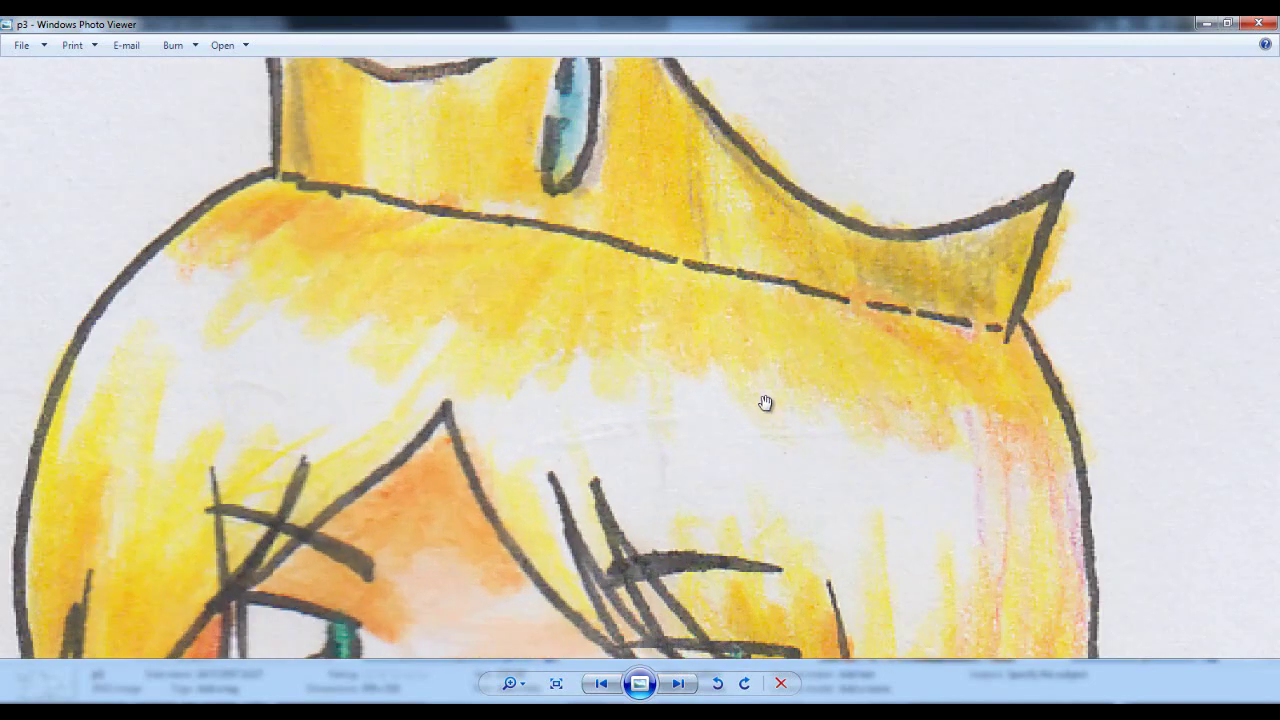
scroll(763, 403, "down", 3)
scroll(766, 403, "up", 3)
left_click_drag(647, 262, 673, 400)
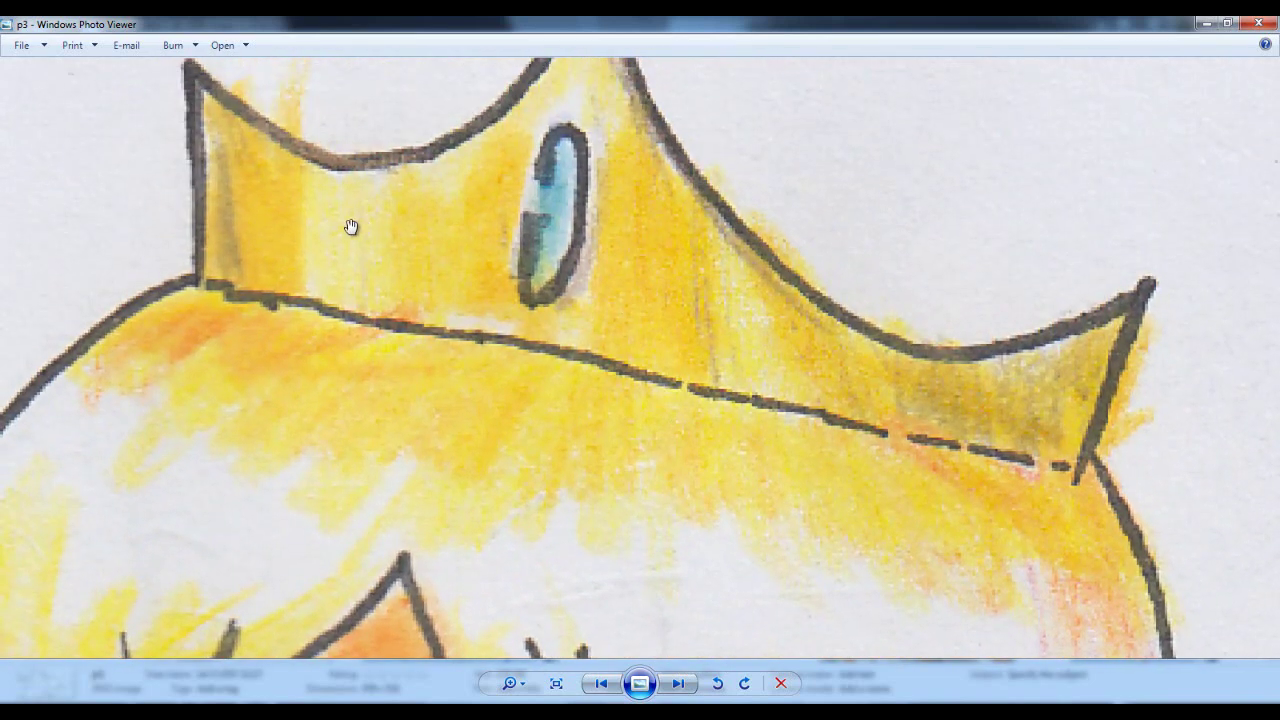
scroll(590, 310, "down", 5)
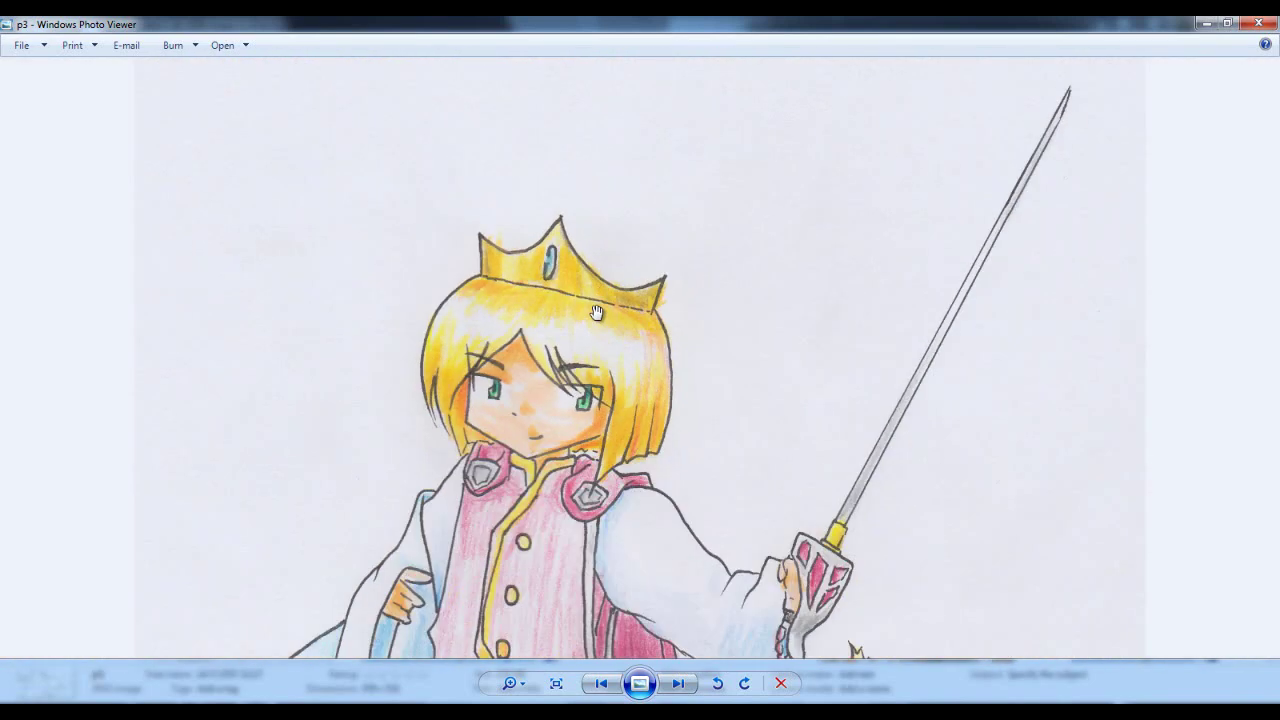
Examine the prince's face, eyes, hair highlights and collar brooches in p3 up close.
left_click_drag(596, 312, 632, 290)
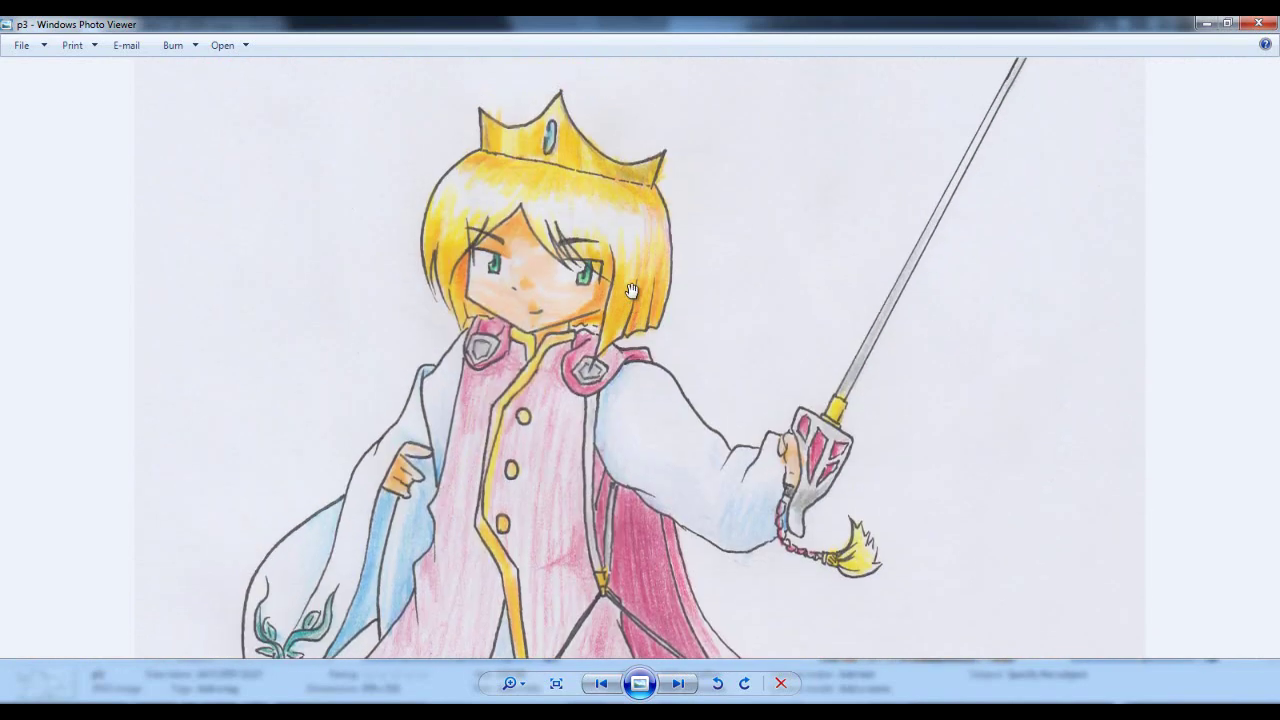
scroll(655, 415, "up", 2)
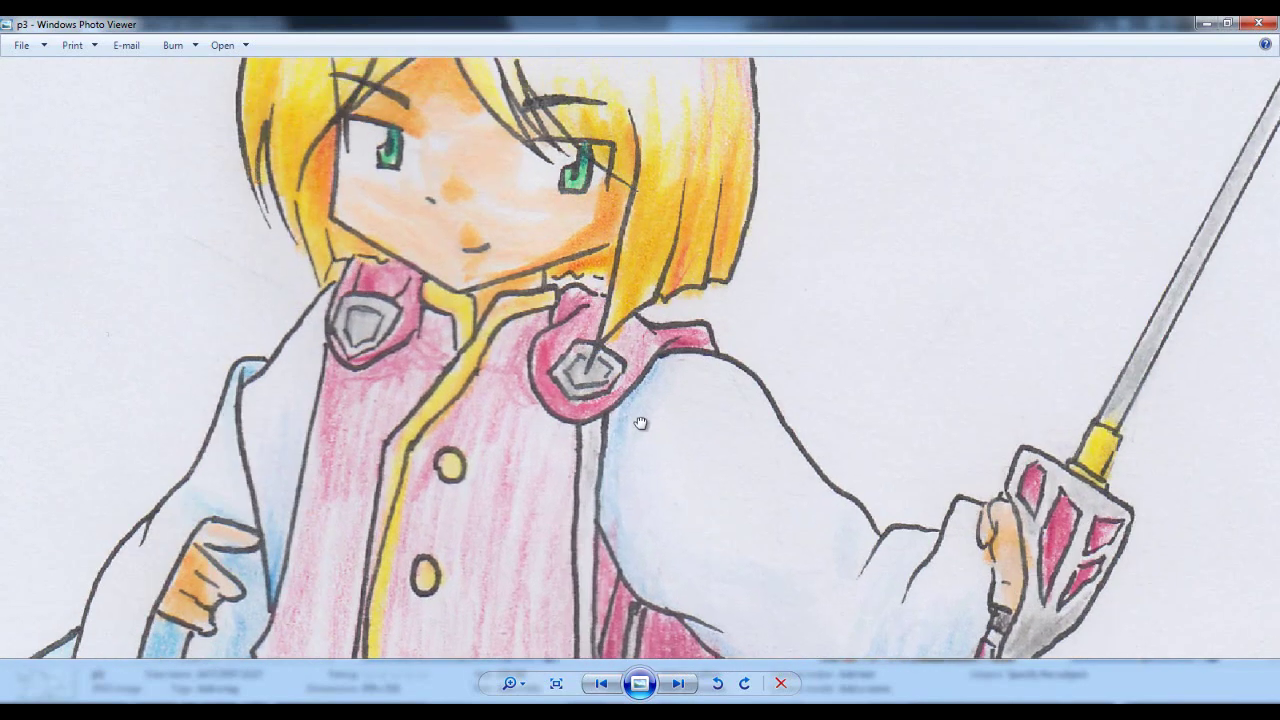
left_click_drag(641, 423, 737, 196)
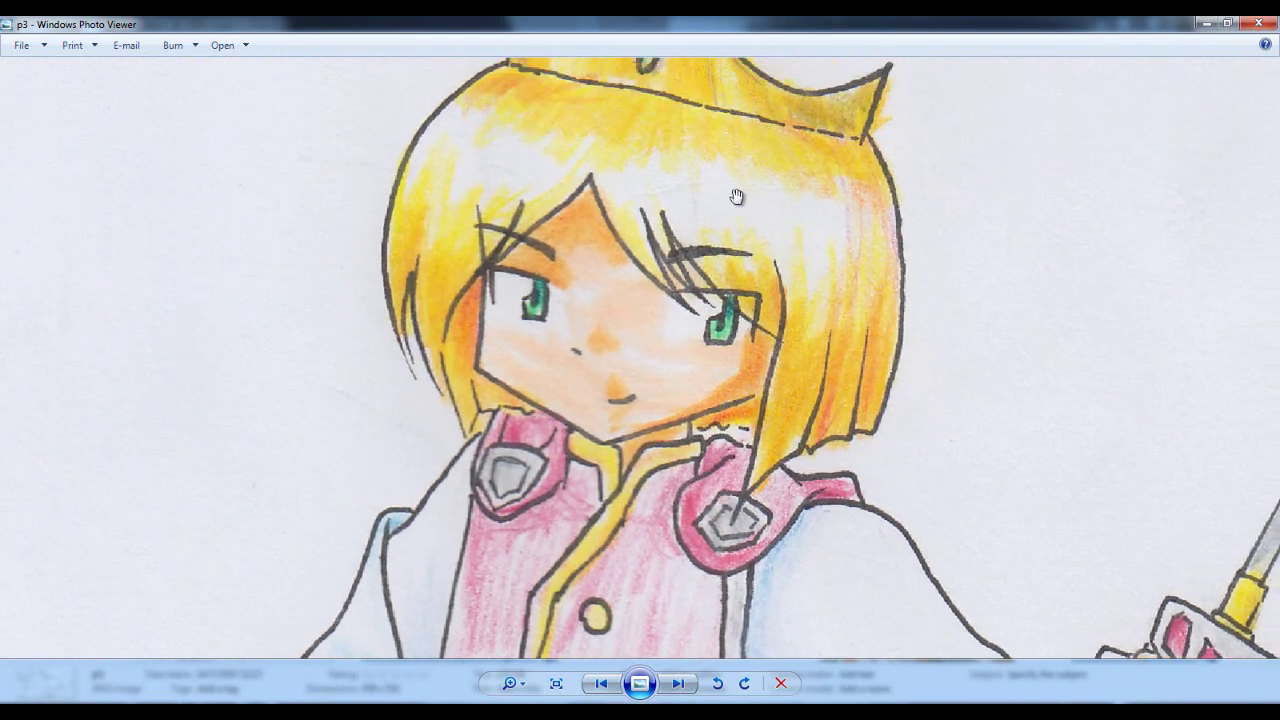
left_click_drag(587, 352, 532, 324)
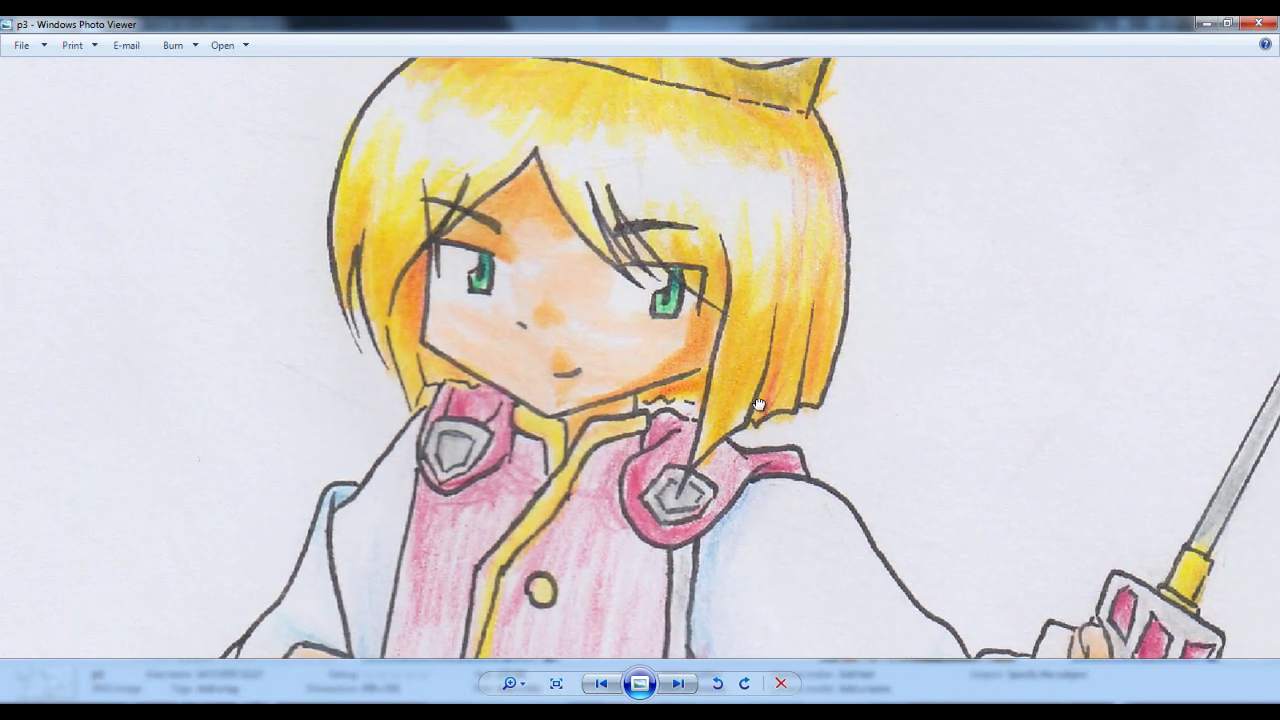
scroll(535, 322, "up", 2)
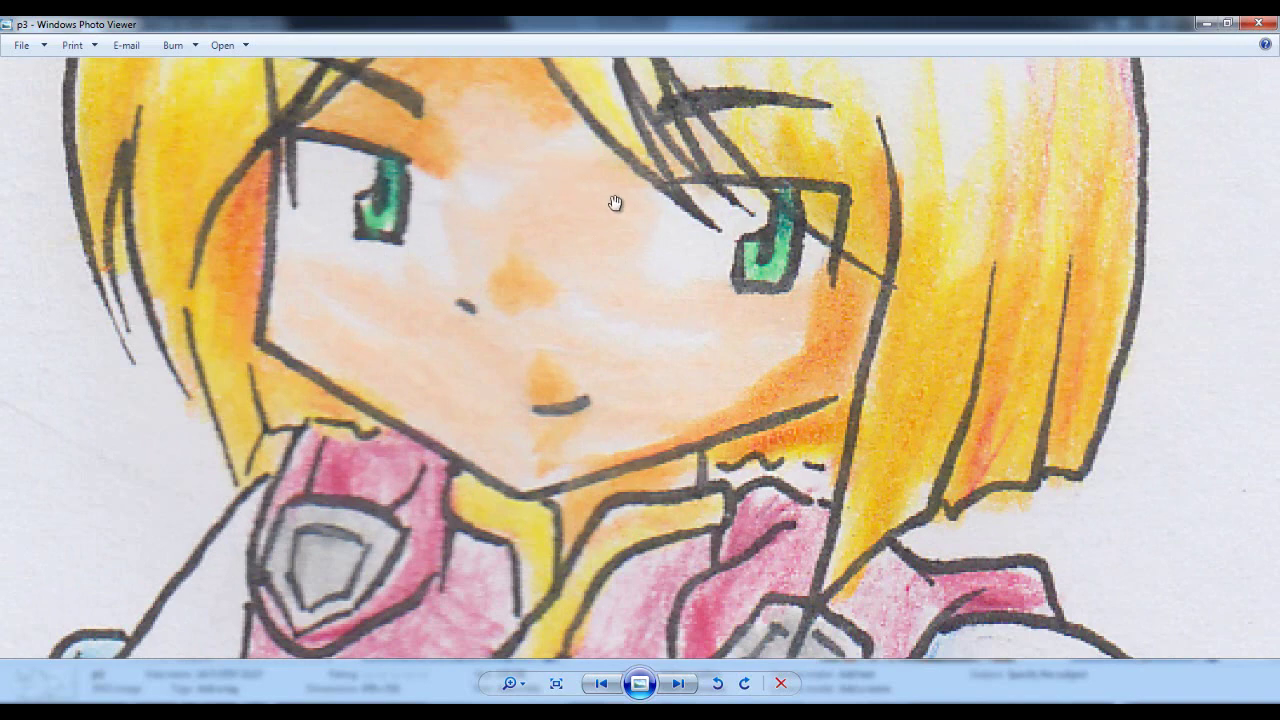
scroll(615, 203, "down", 3)
scroll(683, 138, "up", 1)
left_click_drag(683, 138, 688, 247)
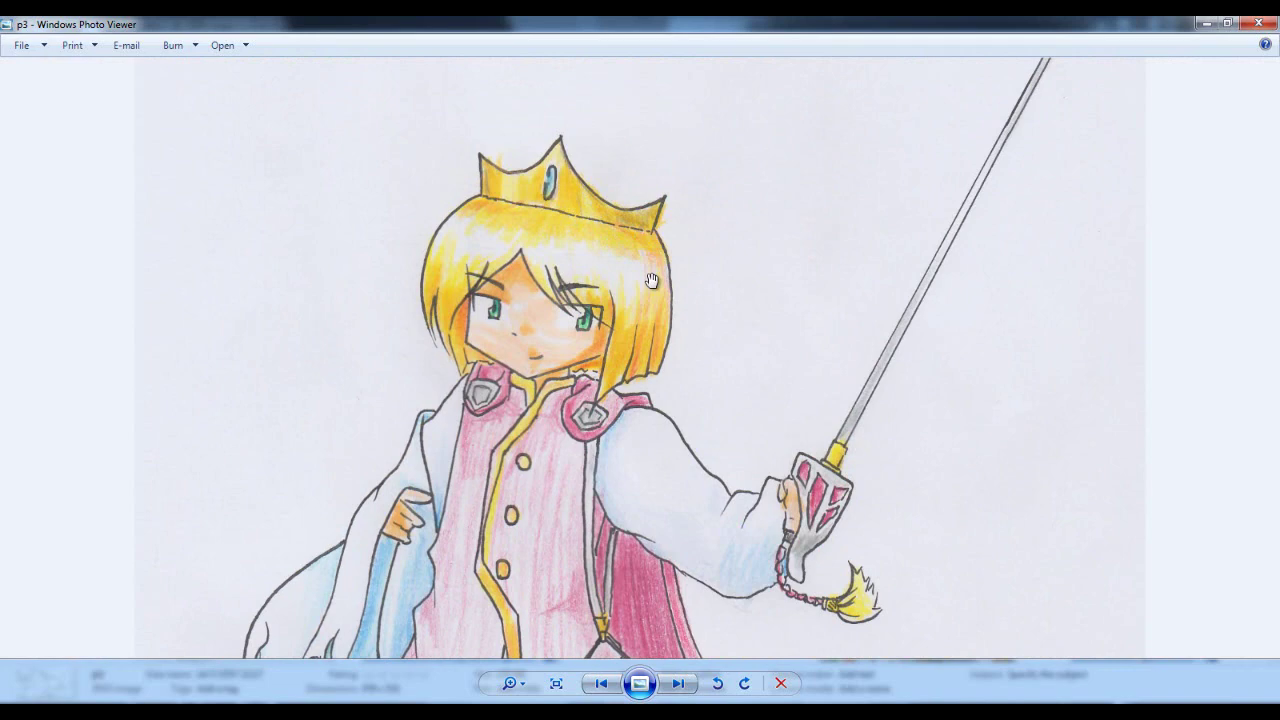
scroll(720, 452, "up", 2)
left_click_drag(609, 271, 750, 452)
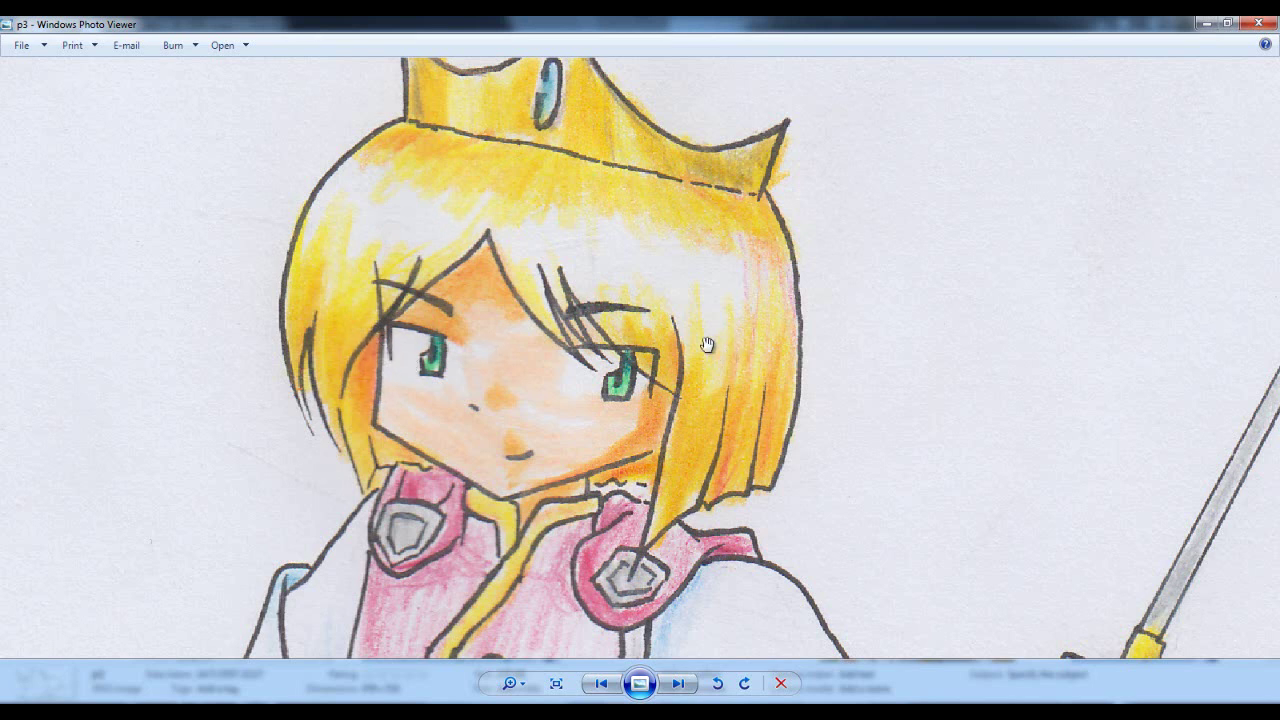
scroll(569, 404, "down", 1)
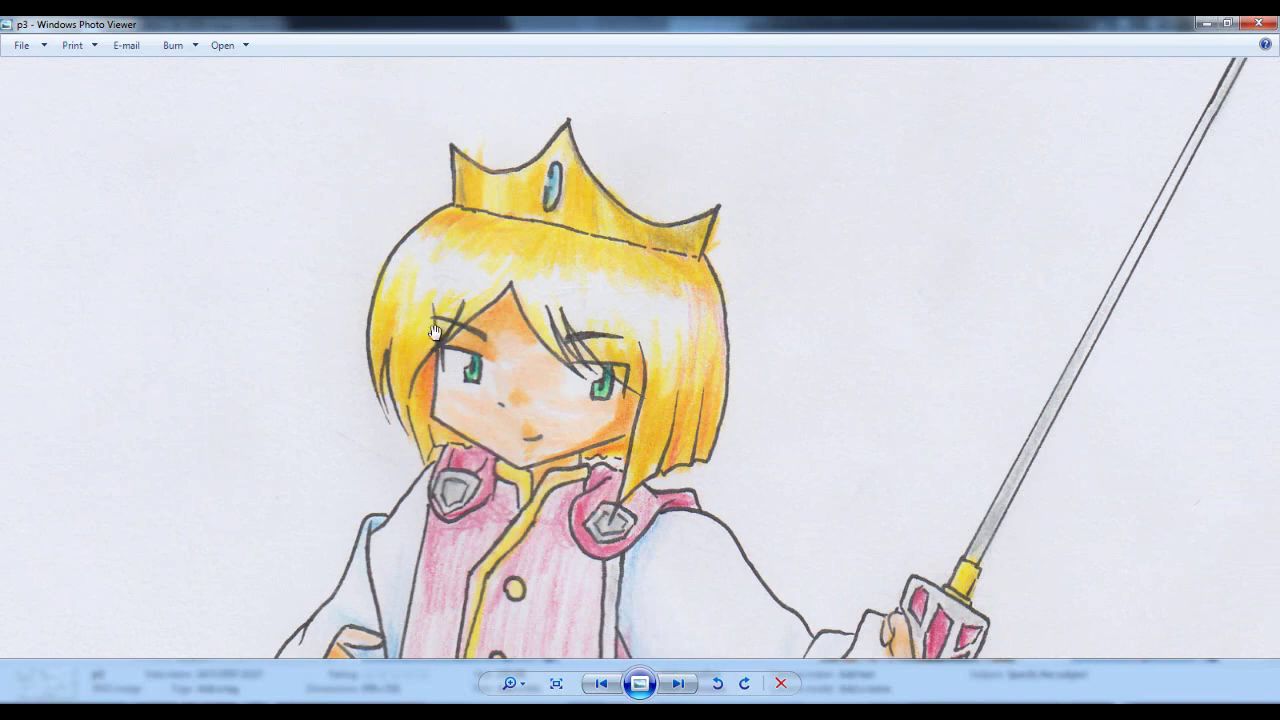
Examine the long pink coat, rose ornaments and scabbard in p3, and return to the crowned head.
scroll(622, 468, "down", 2)
left_click_drag(620, 525, 615, 250)
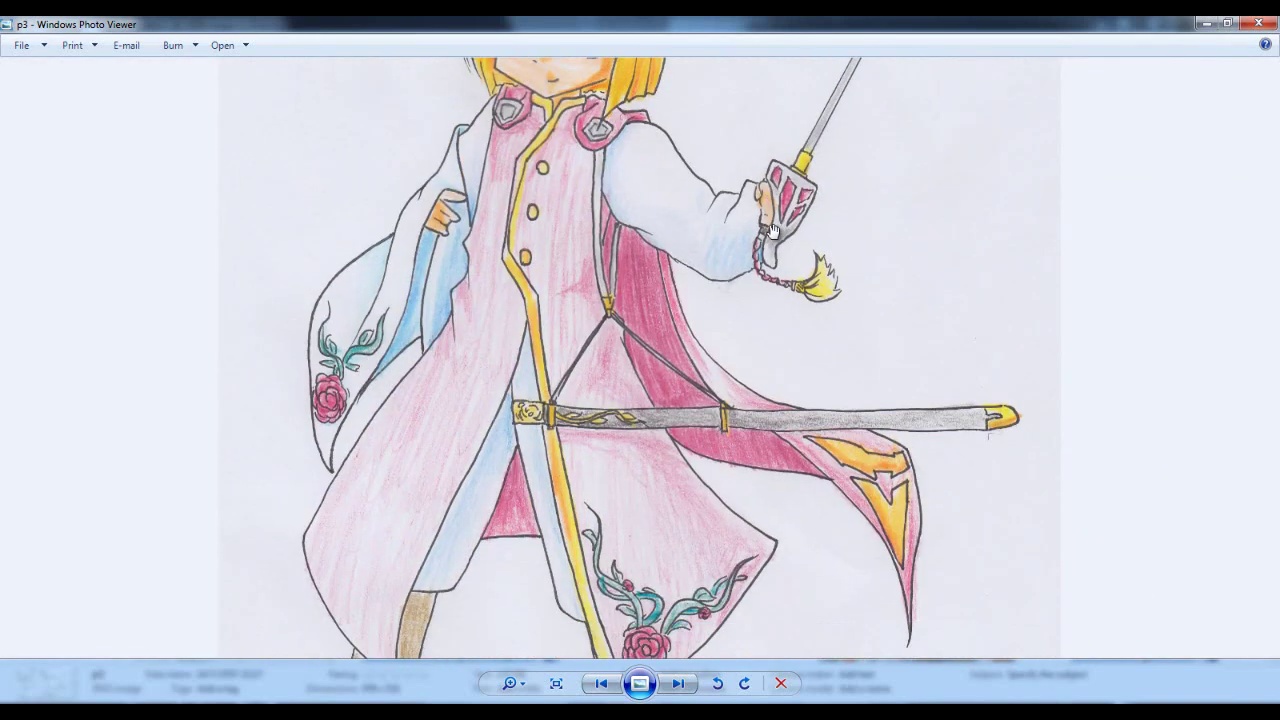
left_click_drag(605, 100, 600, 345)
scroll(600, 345, "up", 1)
scroll(600, 345, "up", 4)
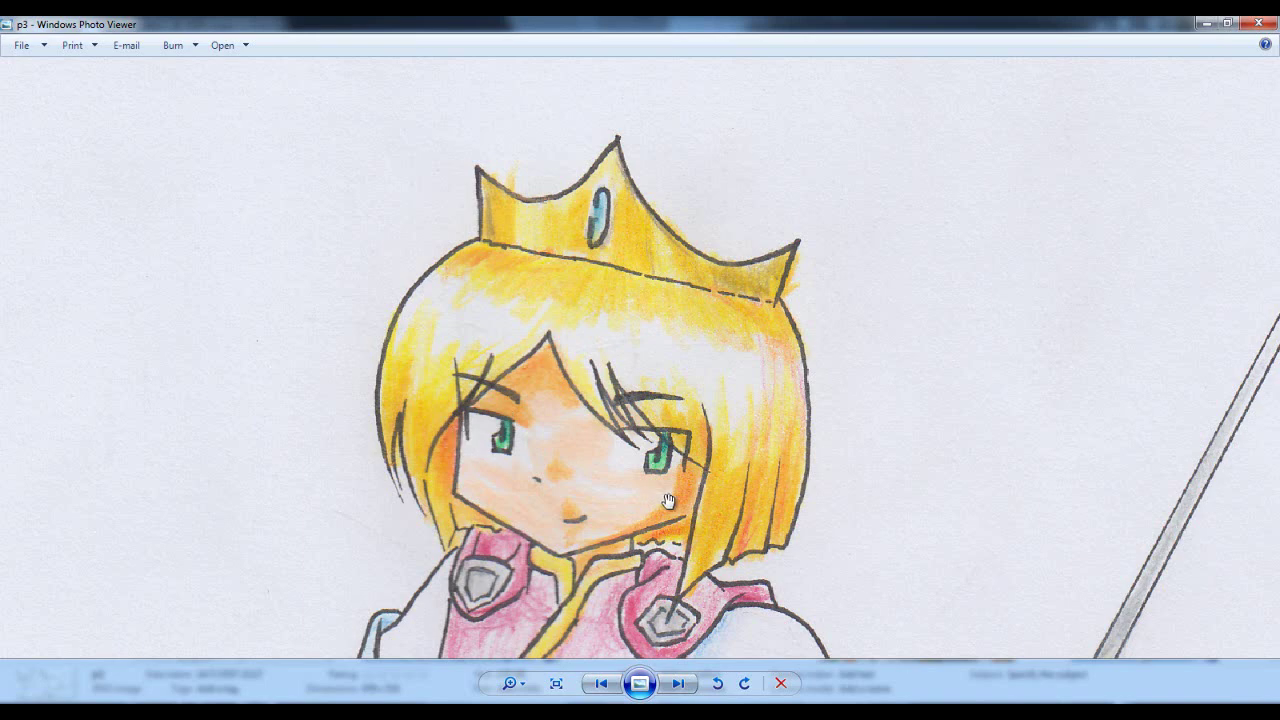
scroll(664, 504, "down", 1)
left_click_drag(685, 518, 644, 432)
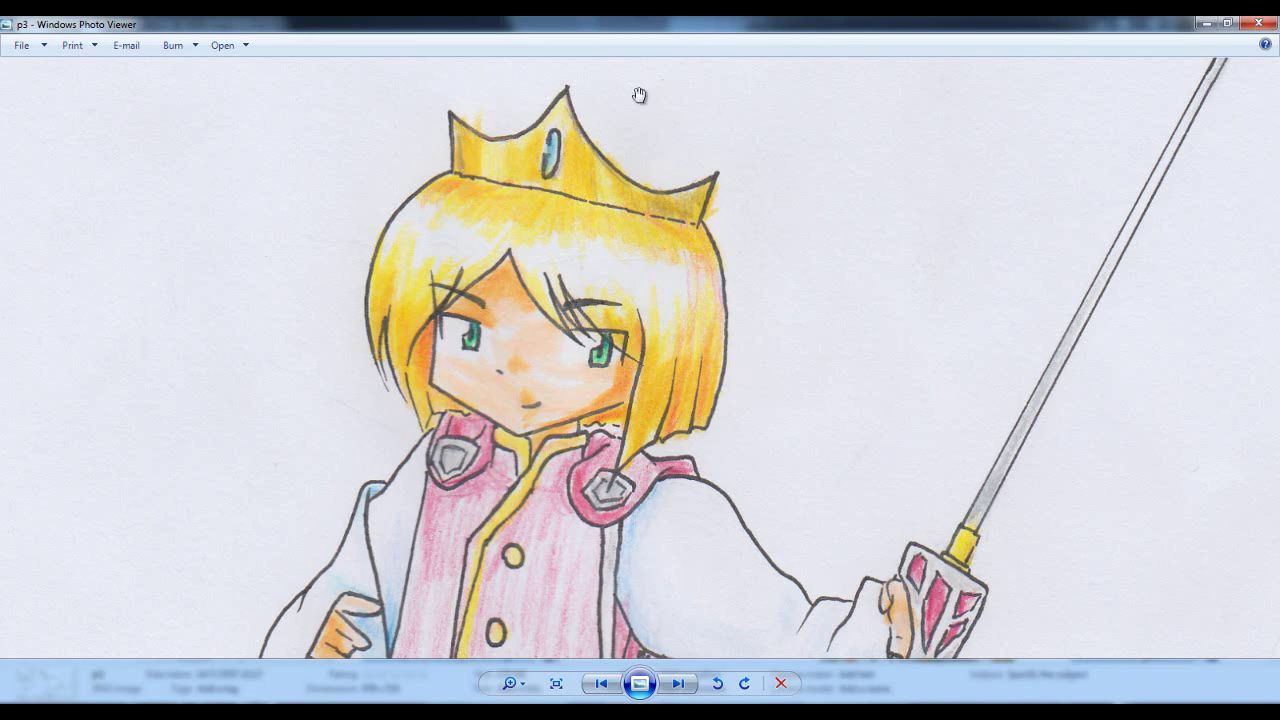
Compare the upper body with the lower coat and scabbard in p3, and view the figure as a whole.
scroll(633, 242, "down", 3)
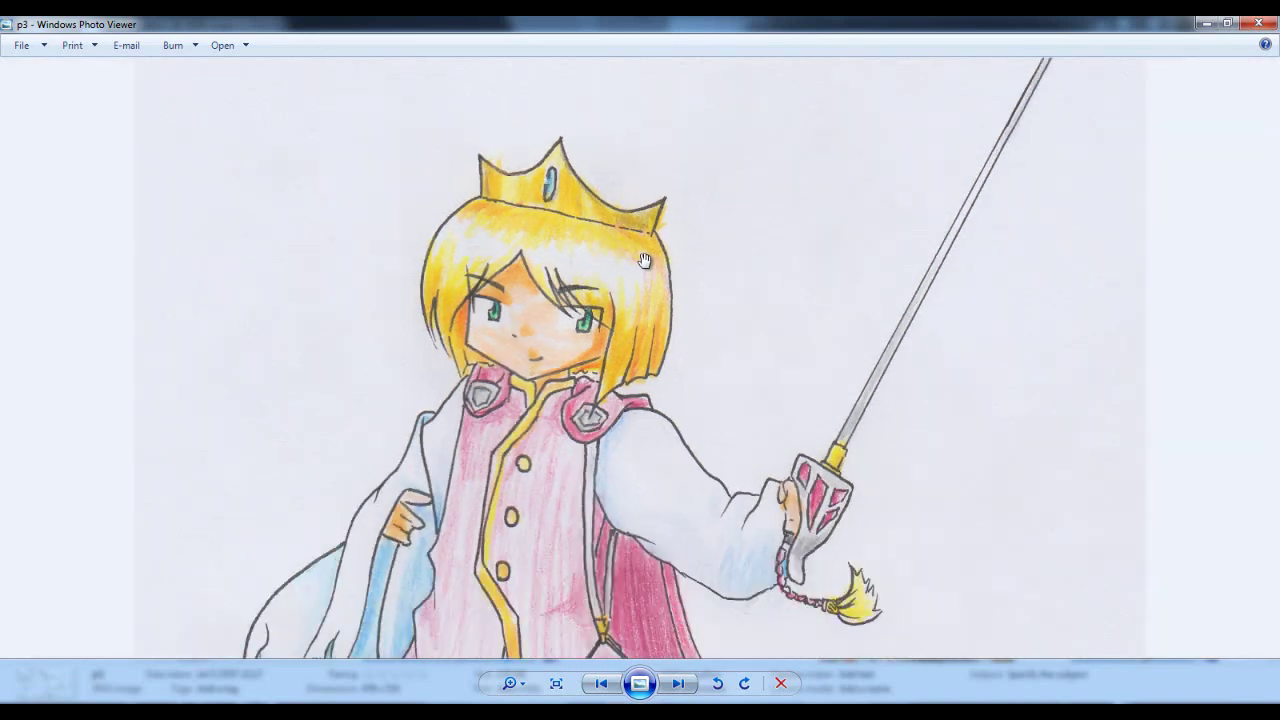
scroll(543, 497, "up", 3)
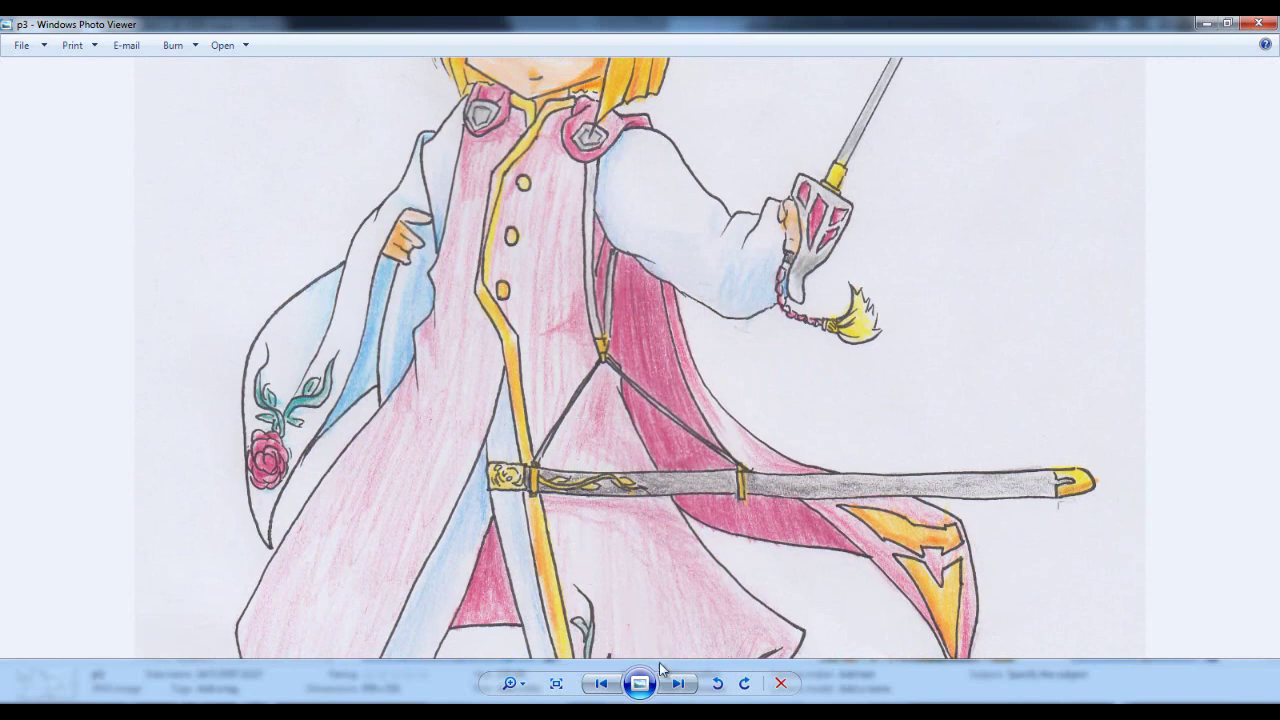
scroll(614, 387, "down", 3)
scroll(614, 387, "up", 3)
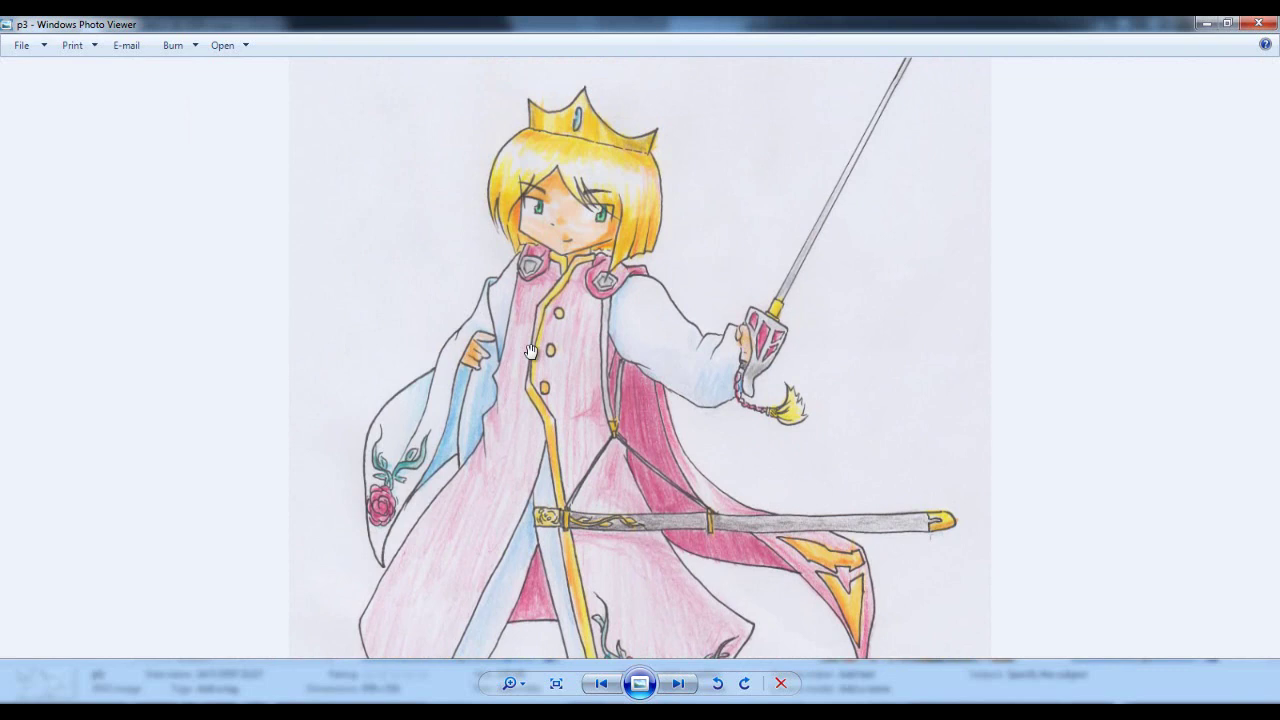
Show the picture p4 and examine the inked cliff terrace, bridge and street around the building with the K banner.
left_click(678, 684)
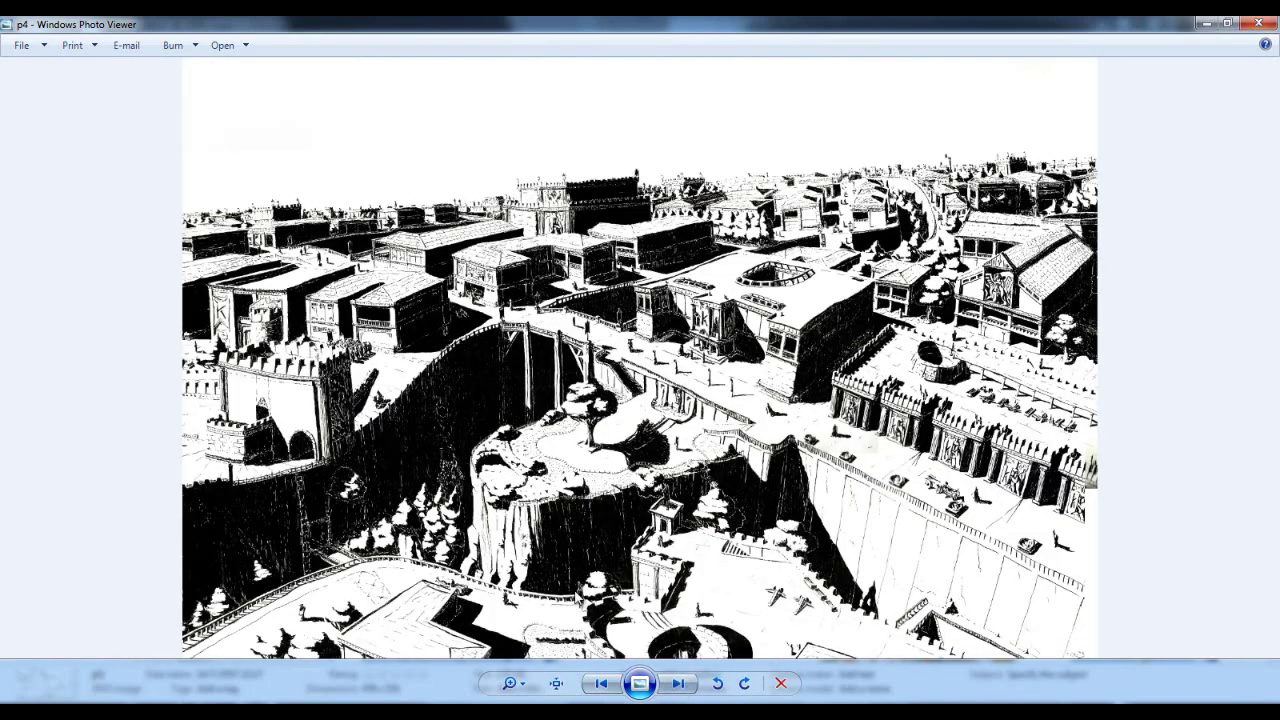
scroll(628, 437, "up", 1)
scroll(628, 437, "up", 3)
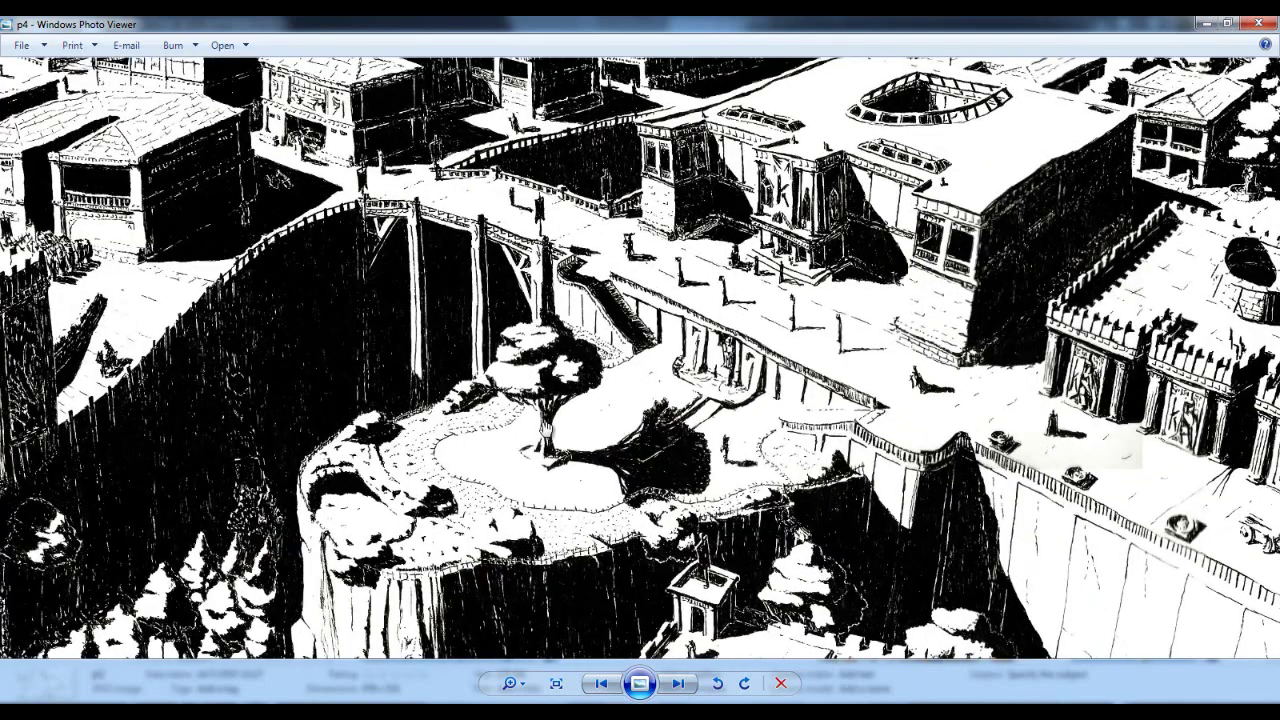
scroll(574, 345, "up", 2)
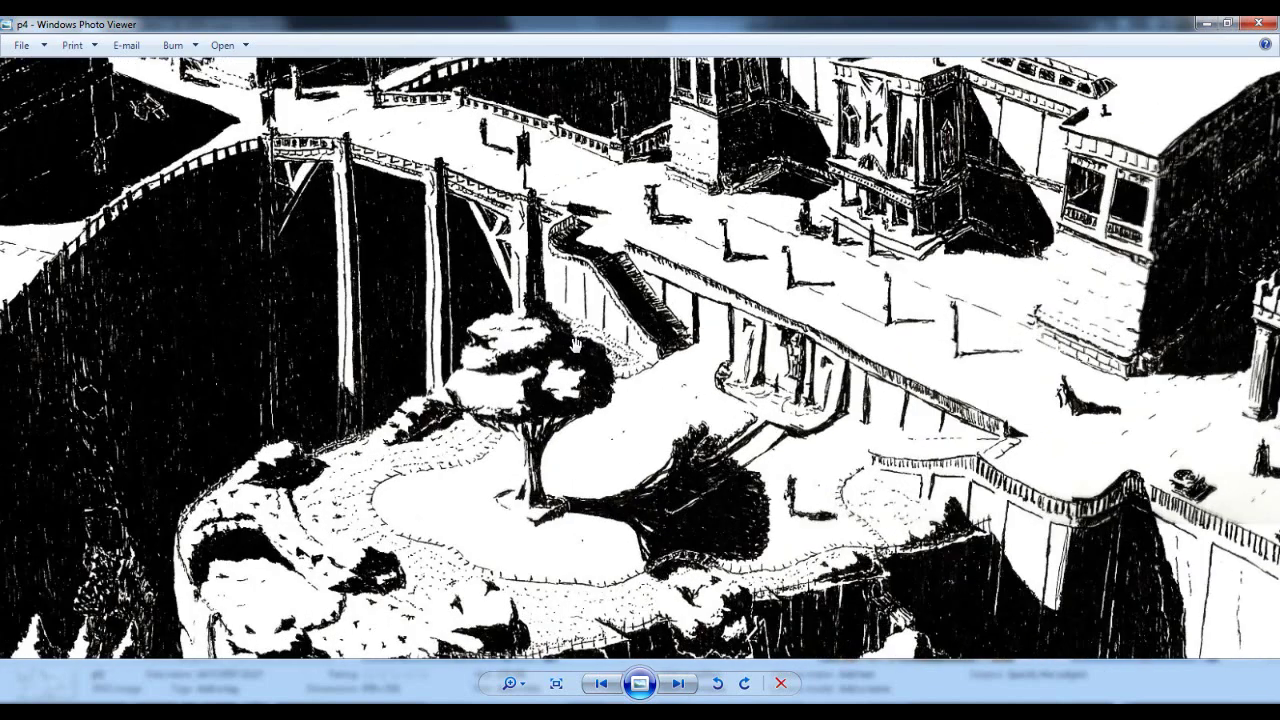
left_click_drag(755, 234, 658, 336)
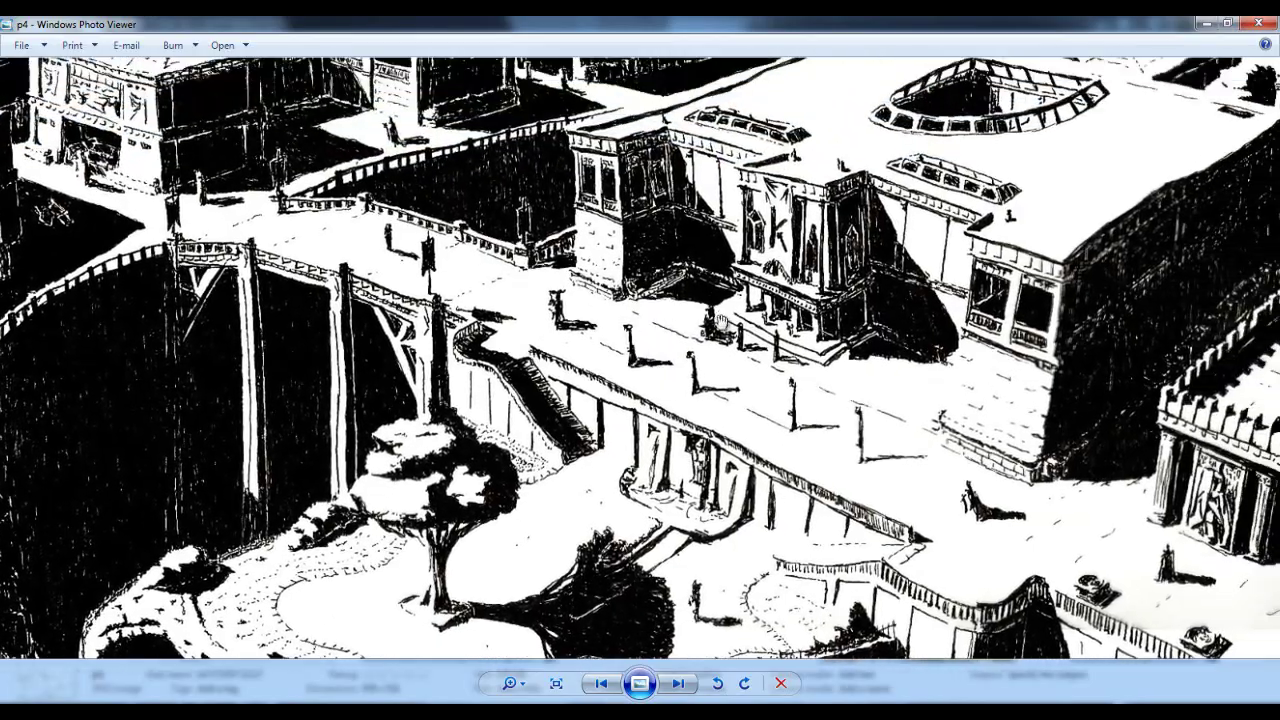
mouse_move(644, 276)
left_mouse_down()
mouse_move(843, 425)
mouse_move(653, 455)
mouse_move(450, 255)
left_mouse_up()
mouse_move(735, 293)
left_mouse_down()
mouse_move(705, 220)
mouse_move(715, 257)
left_mouse_up()
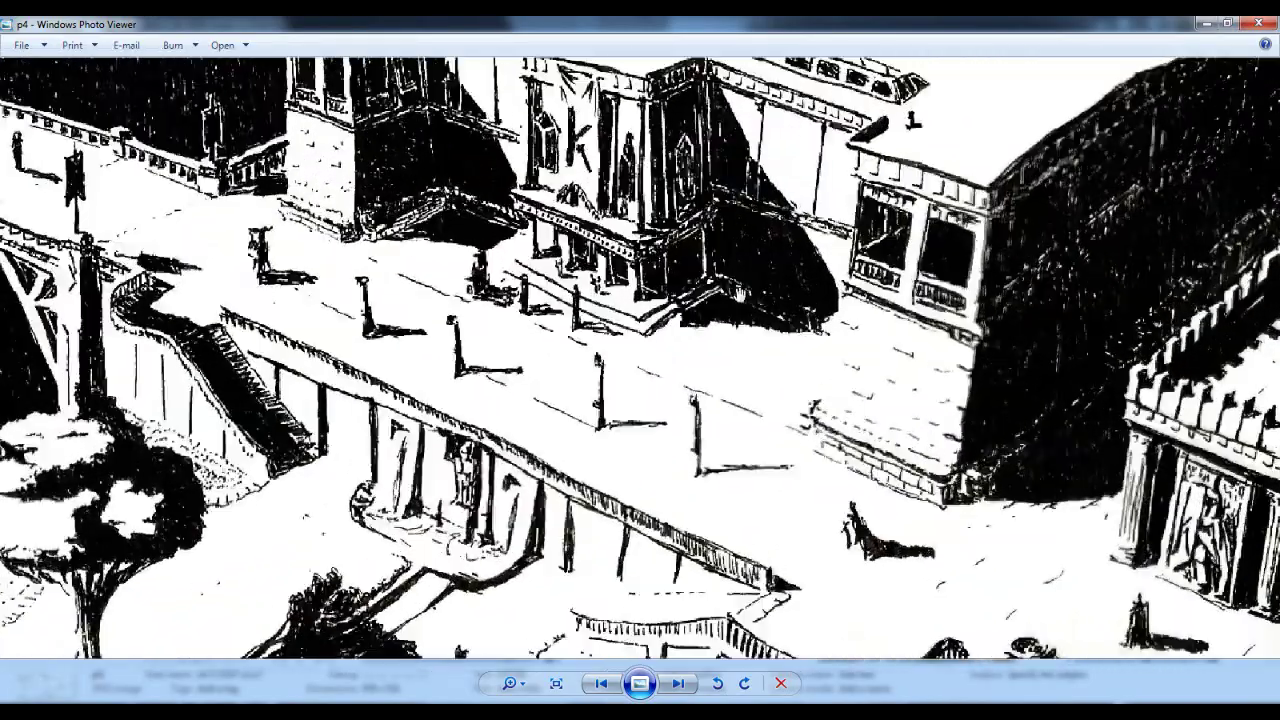
Examine the street lamps, battlemented colonnade with relief statues and railing shadows in p4 up close.
mouse_move(857, 361)
left_mouse_down()
mouse_move(563, 331)
mouse_move(564, 320)
left_mouse_up()
left_click_drag(413, 371, 805, 284)
mouse_move(717, 461)
left_mouse_down()
mouse_move(603, 401)
mouse_move(210, 310)
left_mouse_up()
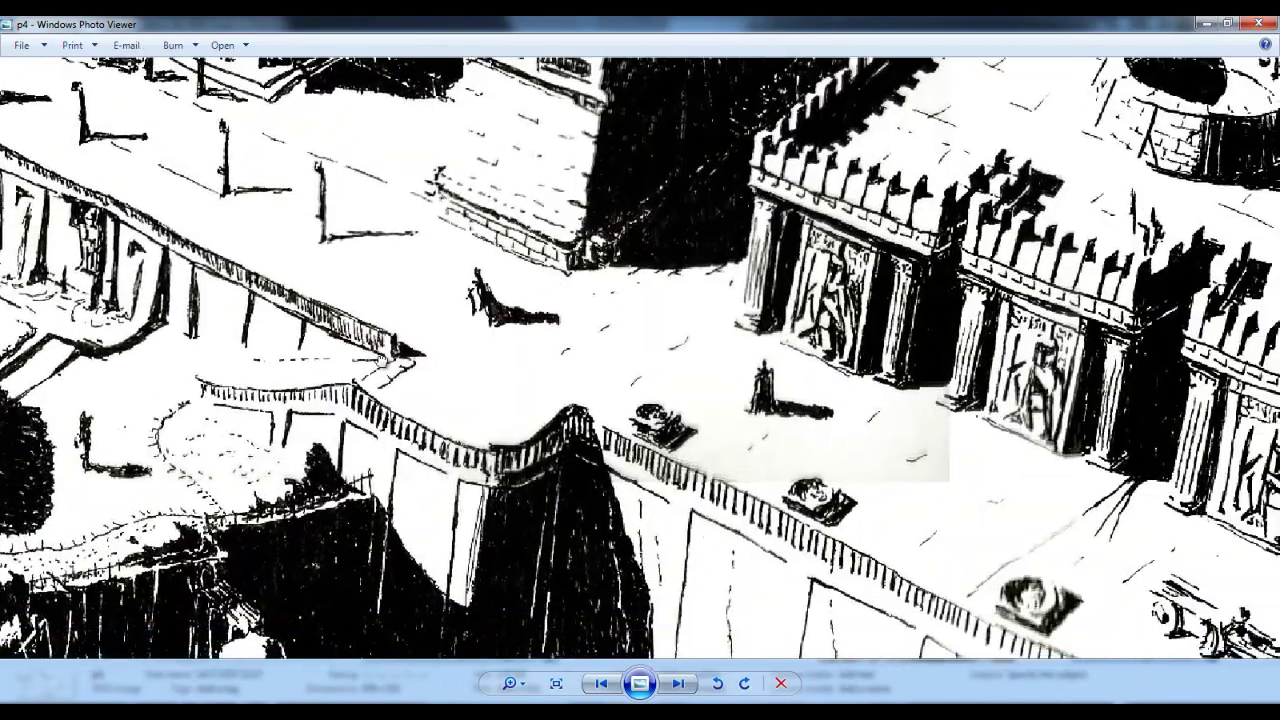
left_click_drag(428, 351, 542, 417)
left_click_drag(394, 302, 955, 238)
left_click_drag(539, 358, 655, 358)
scroll(655, 358, "down", 3)
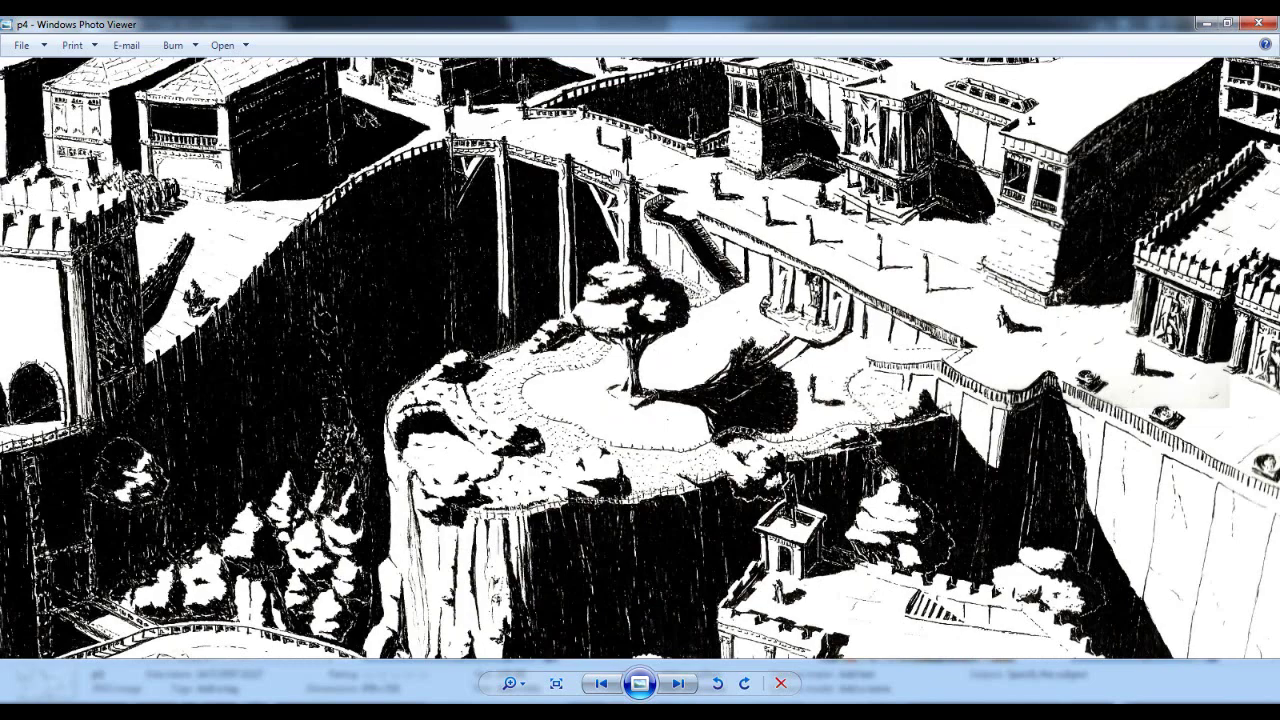
Examine the tiled roofs, decorated facades and black shadow sides of the houses beyond the bridge in p4.
left_click_drag(617, 178, 660, 410)
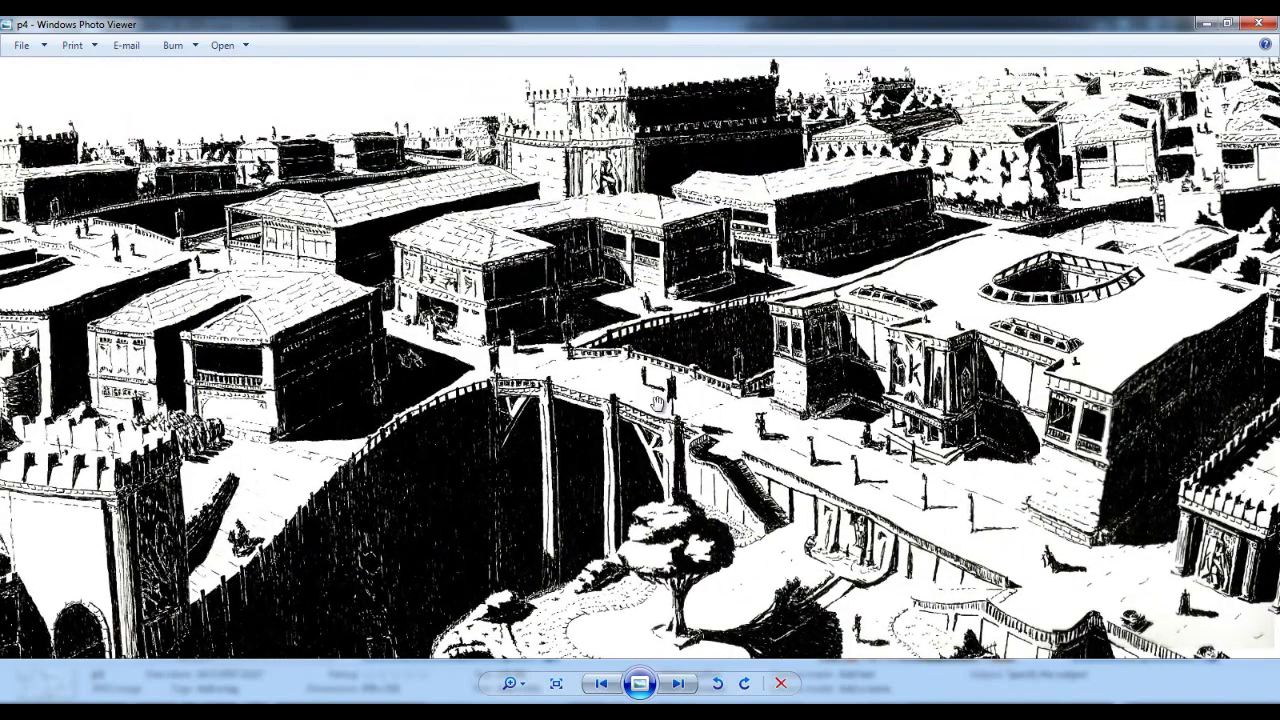
left_click_drag(819, 476, 676, 360)
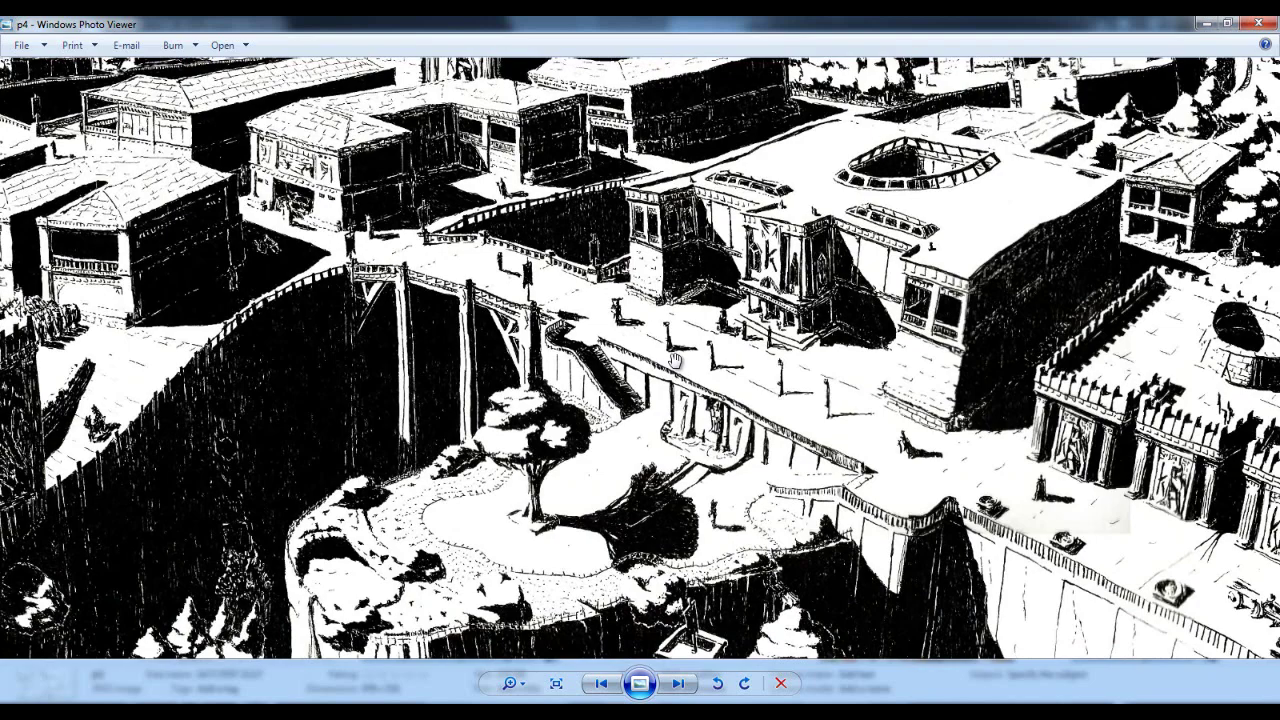
left_click_drag(397, 197, 686, 376)
scroll(686, 376, "up", 5)
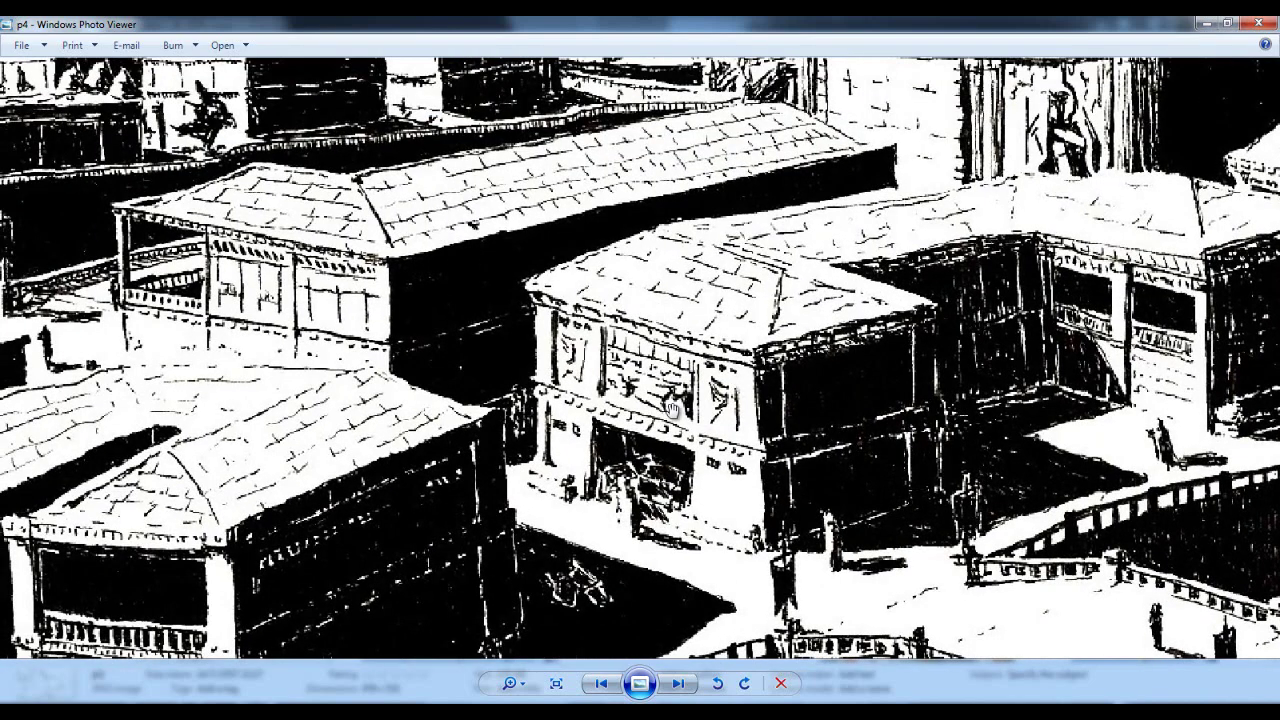
left_click_drag(675, 405, 585, 277)
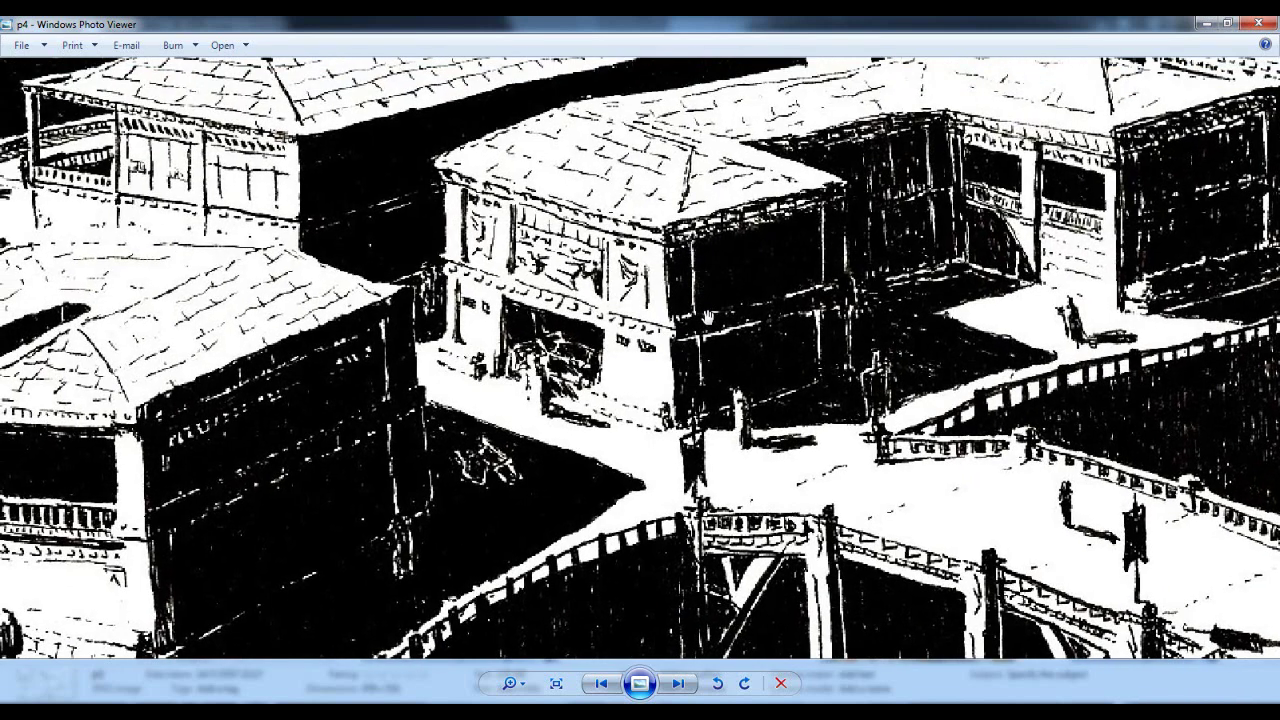
left_click_drag(755, 284, 631, 308)
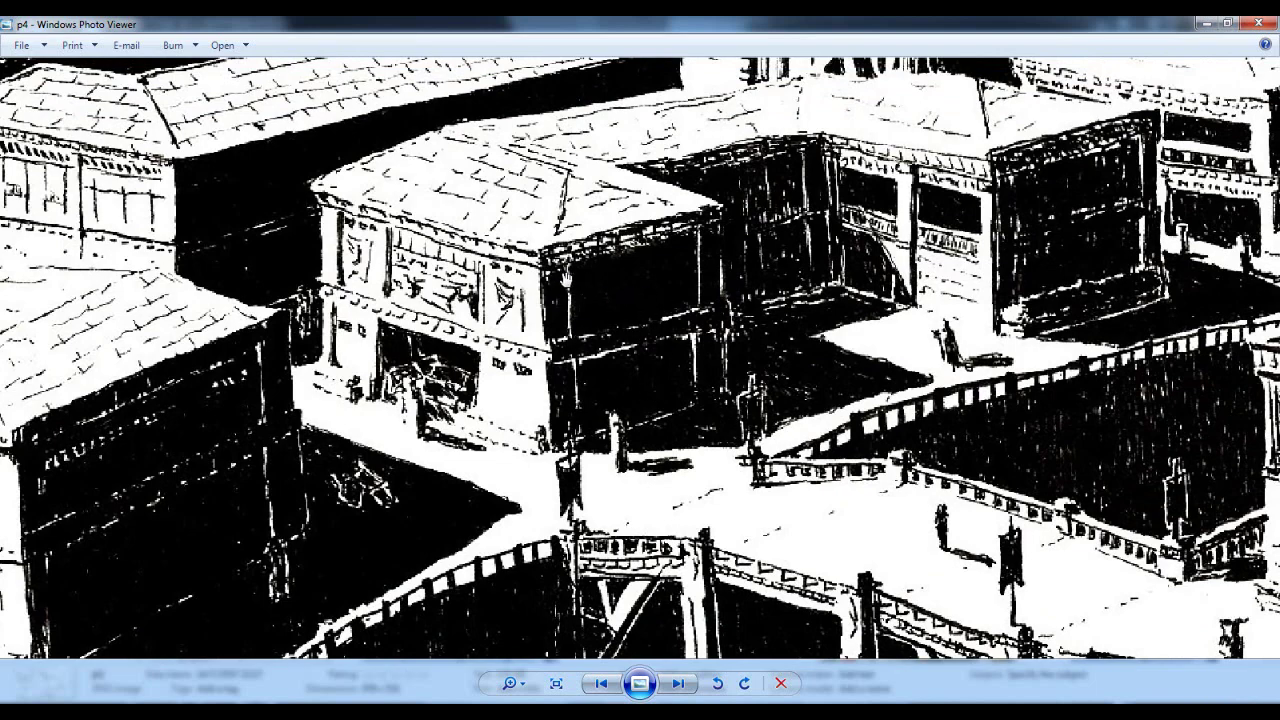
left_click_drag(917, 322, 640, 354)
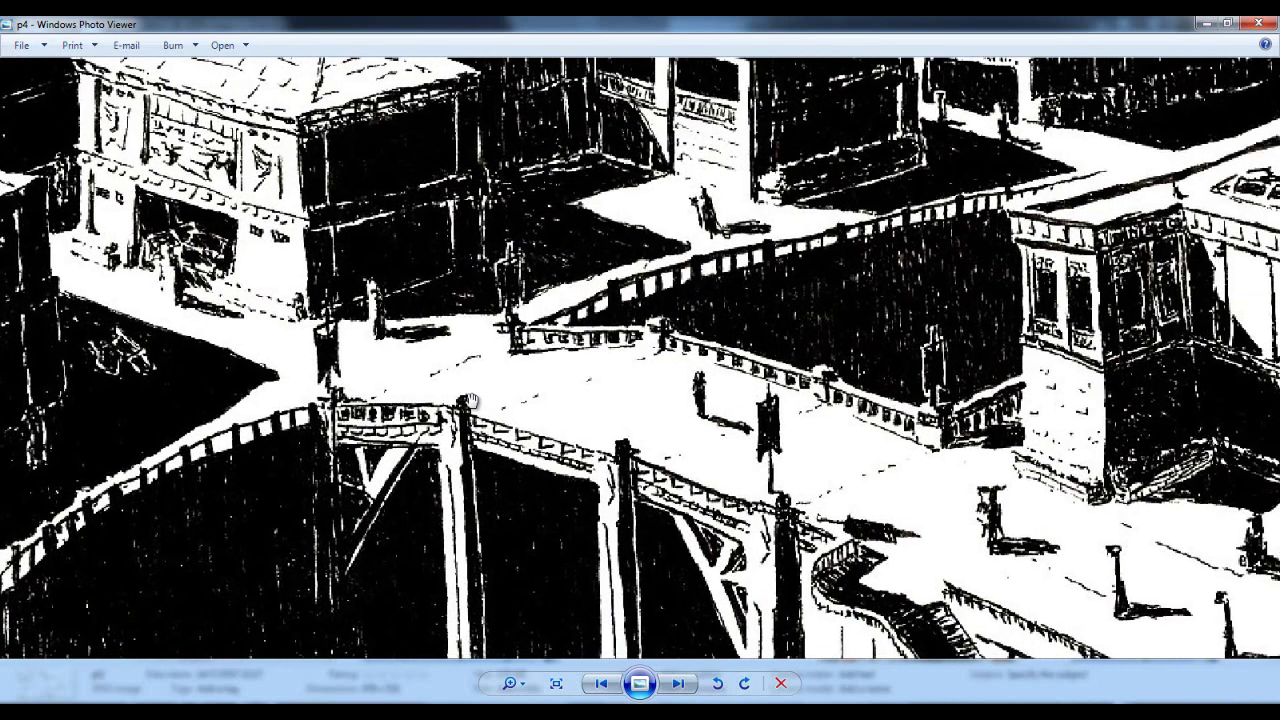
Examine the dark ravine under the bridge, the cliff terrace with its tree and the lower courtyard in p4.
left_click_drag(648, 494, 770, 64)
scroll(651, 177, "down", 1)
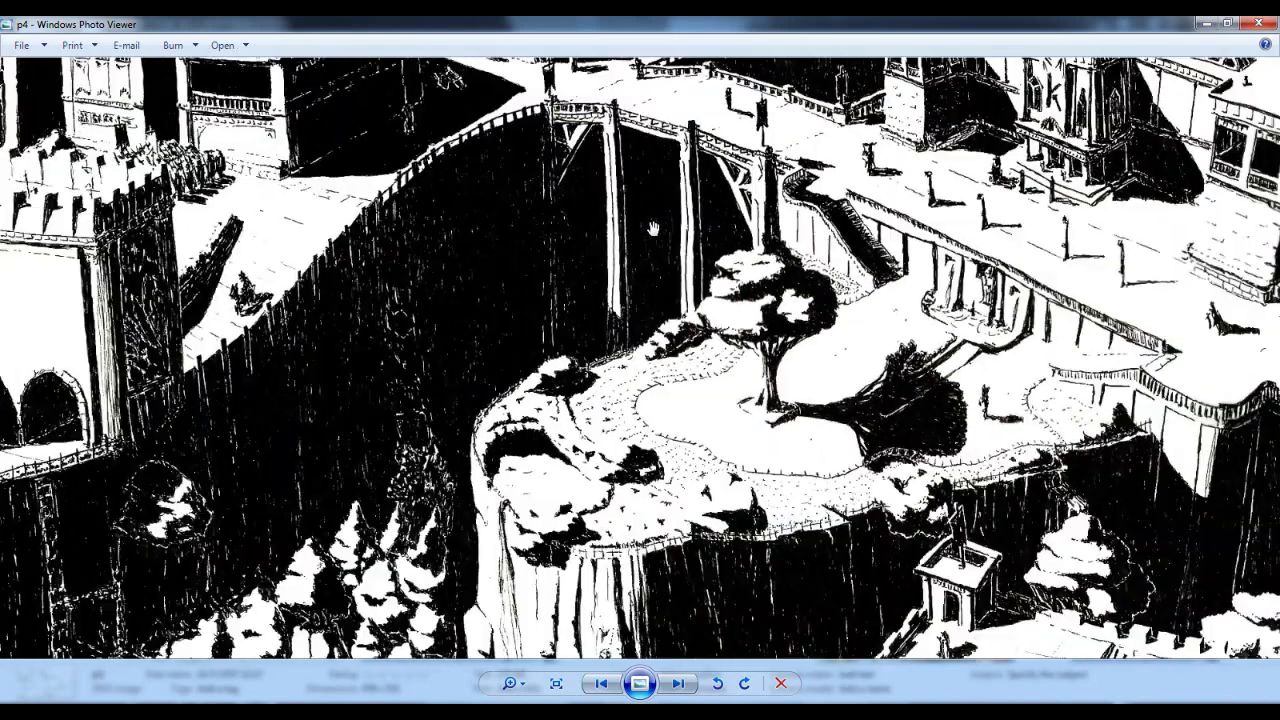
scroll(654, 216, "down", 2)
scroll(592, 183, "down", 2)
left_click_drag(592, 360, 590, 292)
left_click_drag(556, 130, 553, 214)
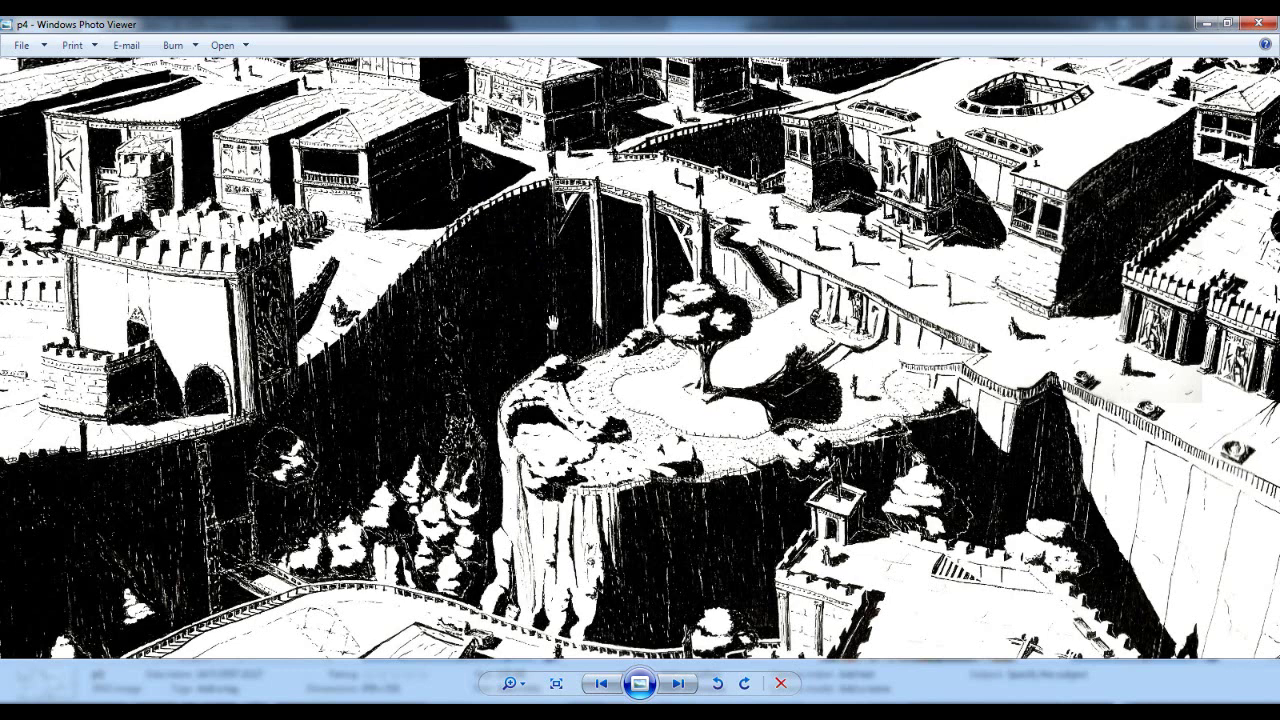
left_click_drag(603, 470, 589, 230)
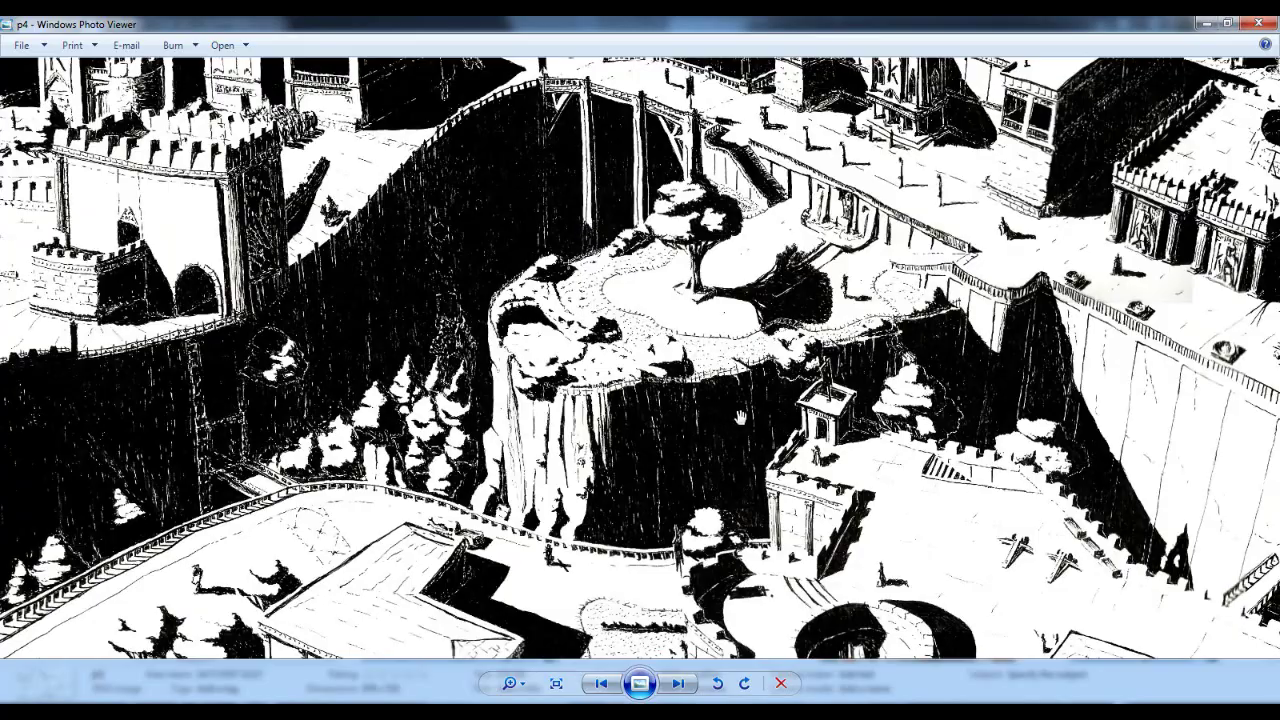
left_click_drag(740, 418, 538, 347)
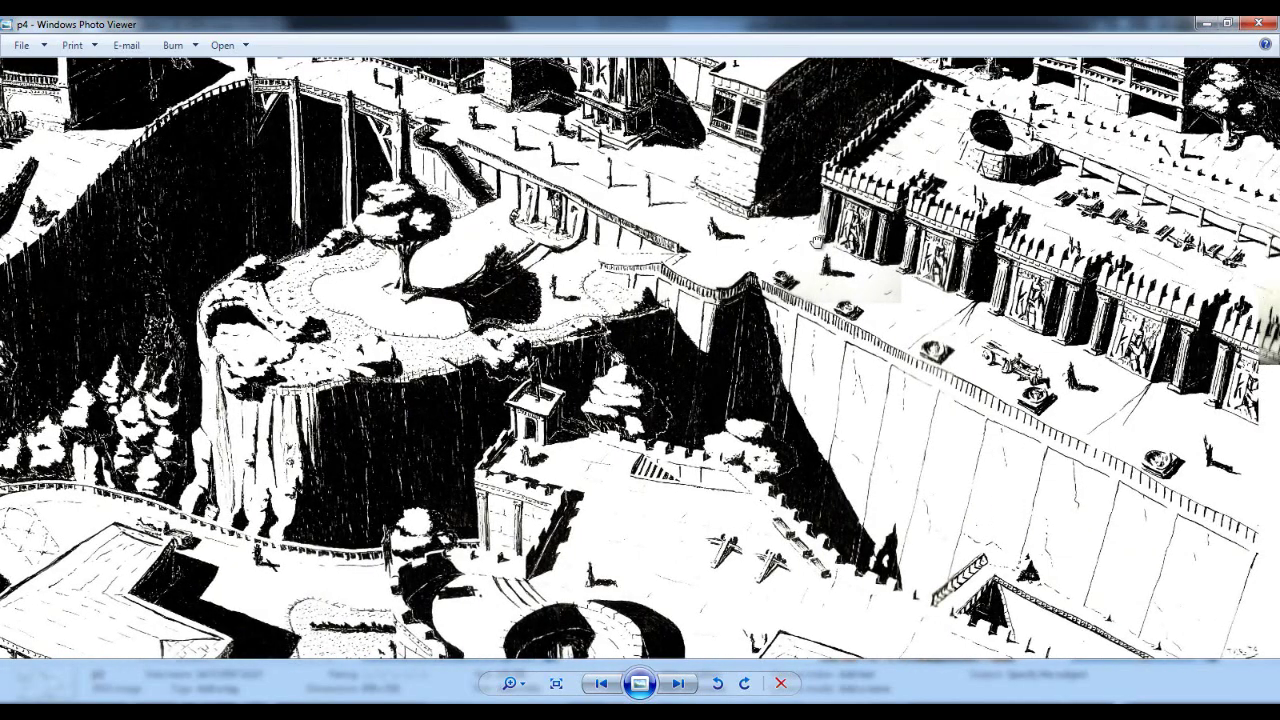
Examine the winged statue relief, tiled roof and nearby fountain in p4 up close.
left_click_drag(816, 242, 780, 448)
scroll(952, 447, "up", 2)
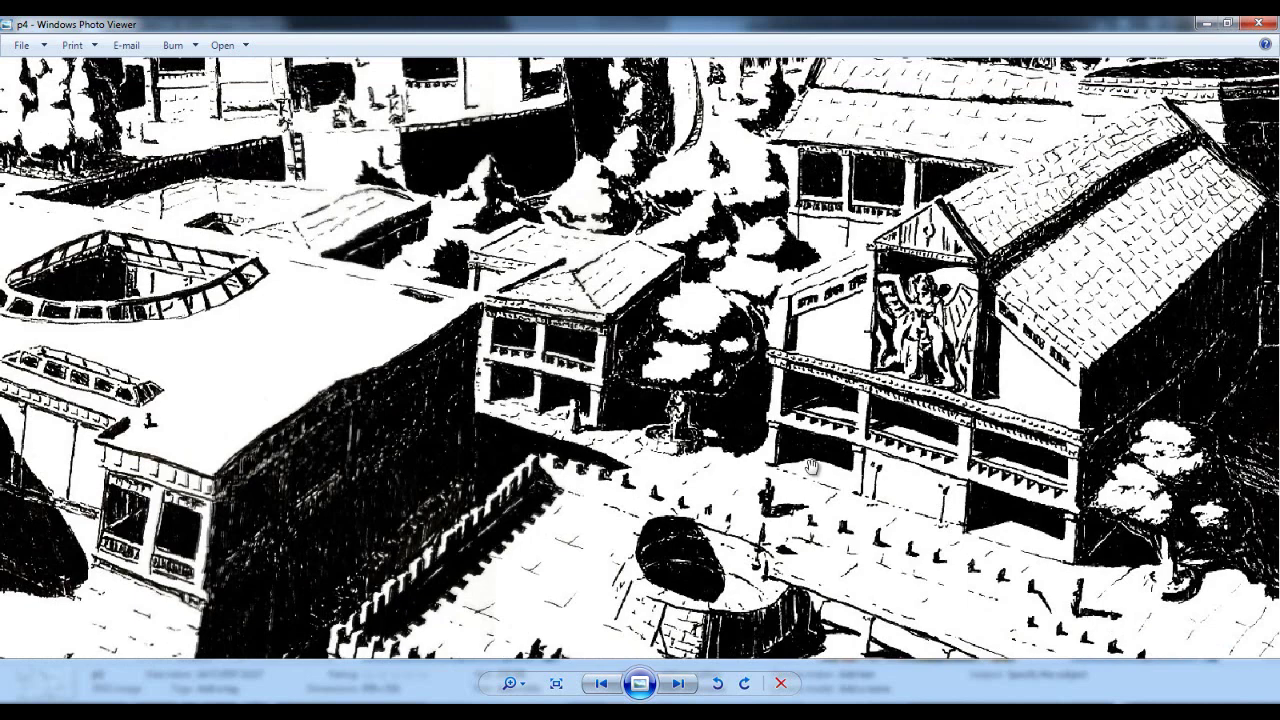
scroll(812, 466, "up", 2)
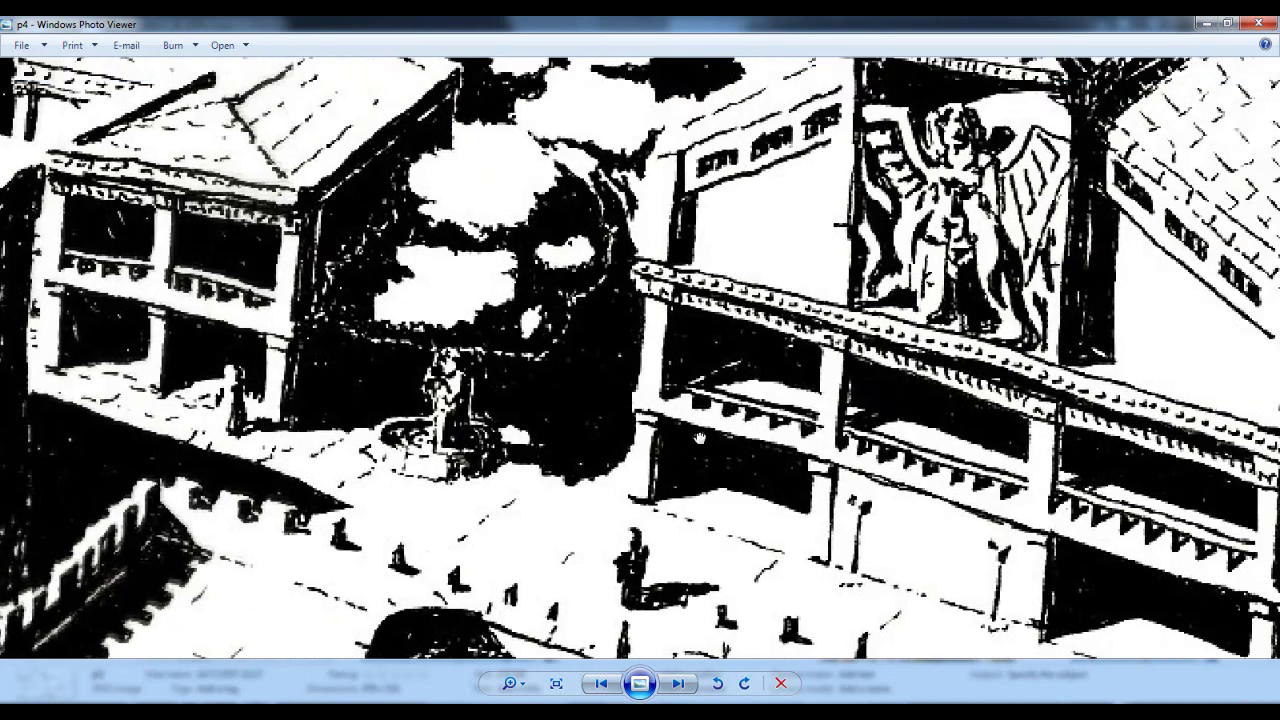
left_click_drag(700, 438, 657, 470)
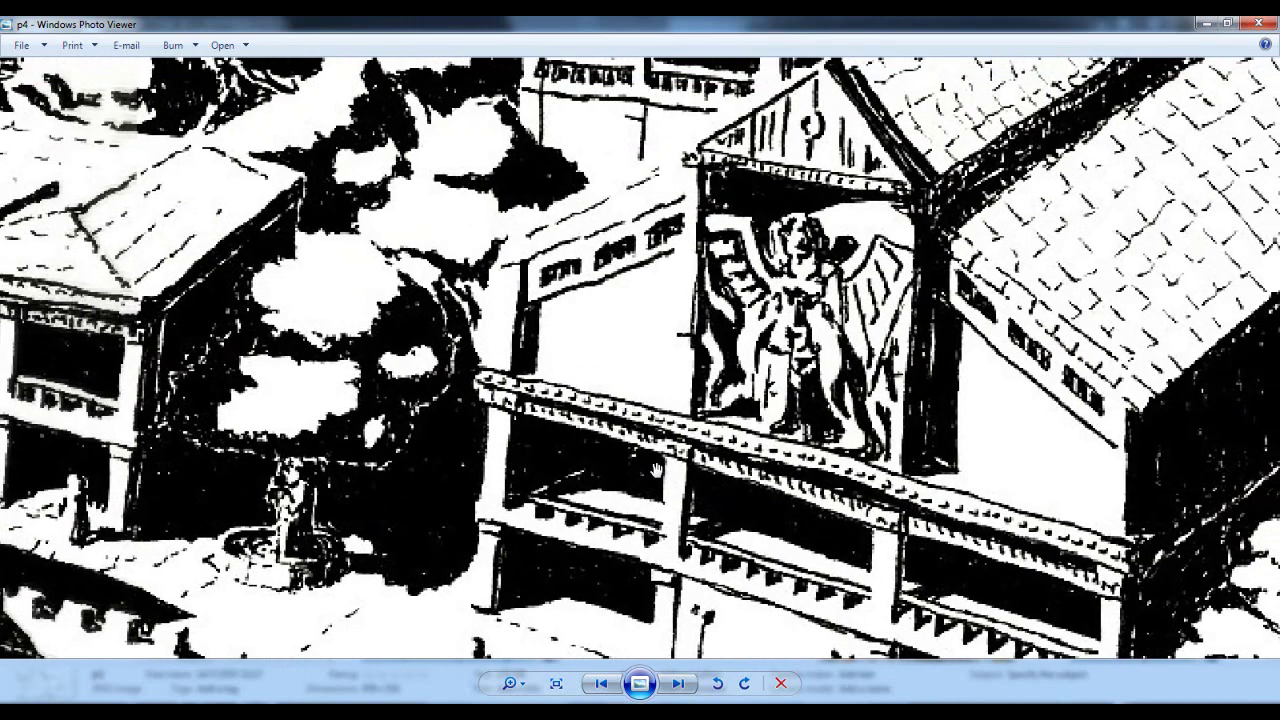
scroll(655, 448, "down", 1)
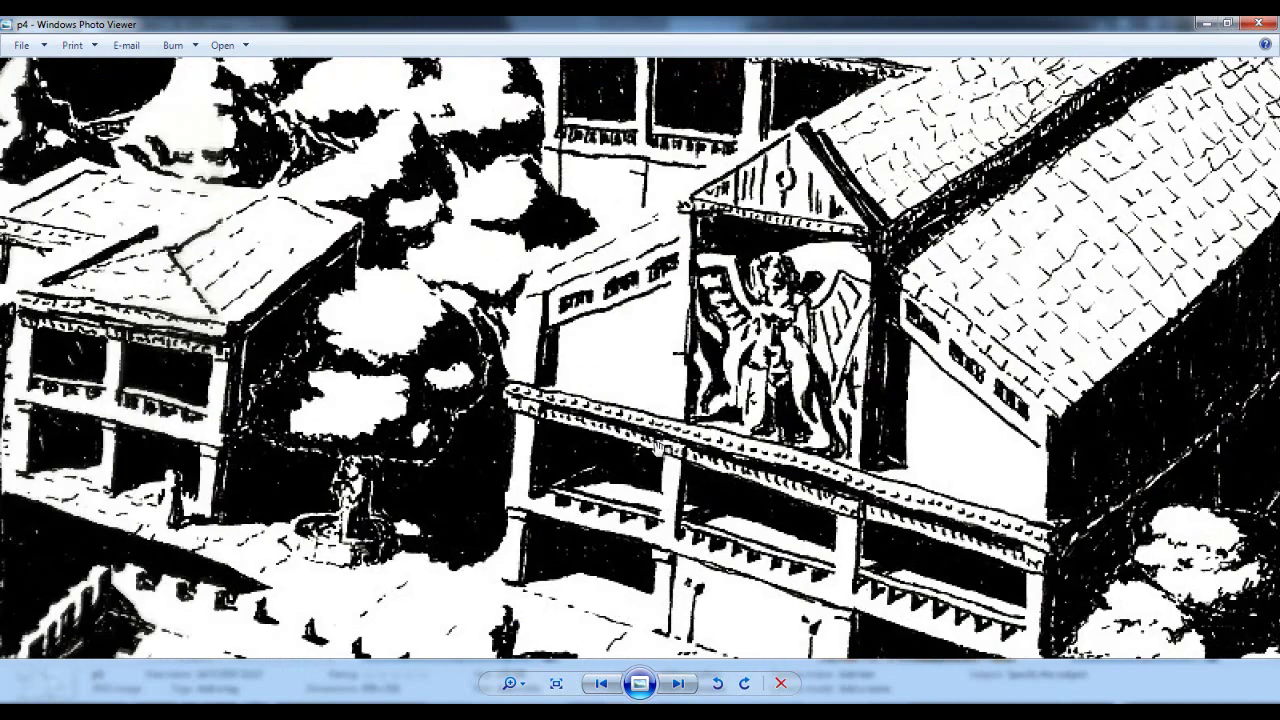
scroll(657, 448, "down", 2)
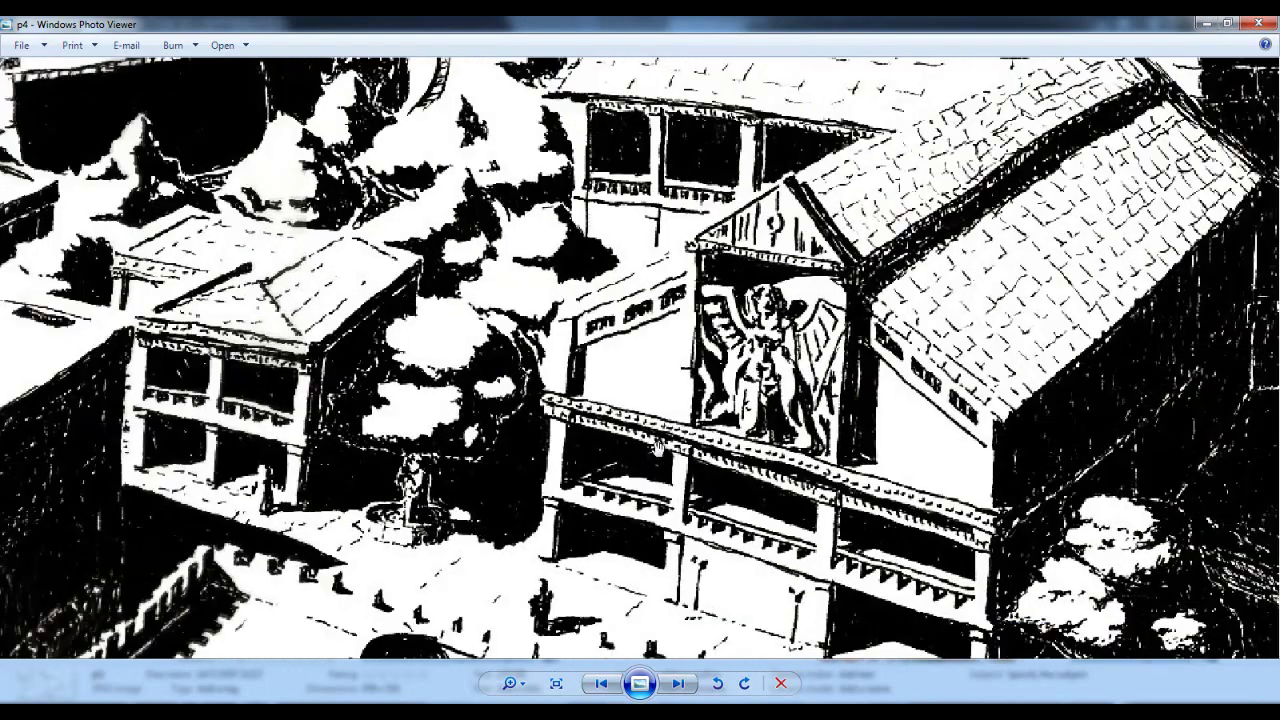
Examine the distant houses and skyline of p4, and return to the wider view of the city.
left_click_drag(750, 232, 968, 390)
left_click_drag(625, 330, 703, 330)
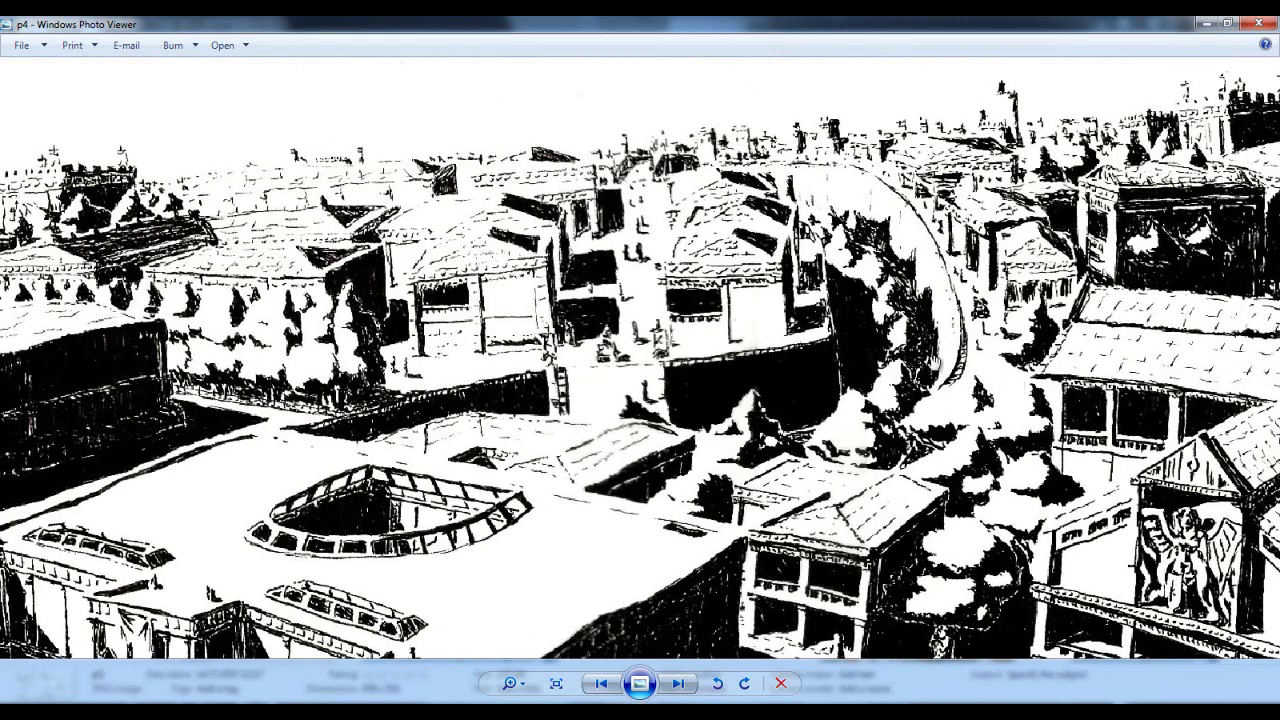
scroll(715, 345, "down", 2)
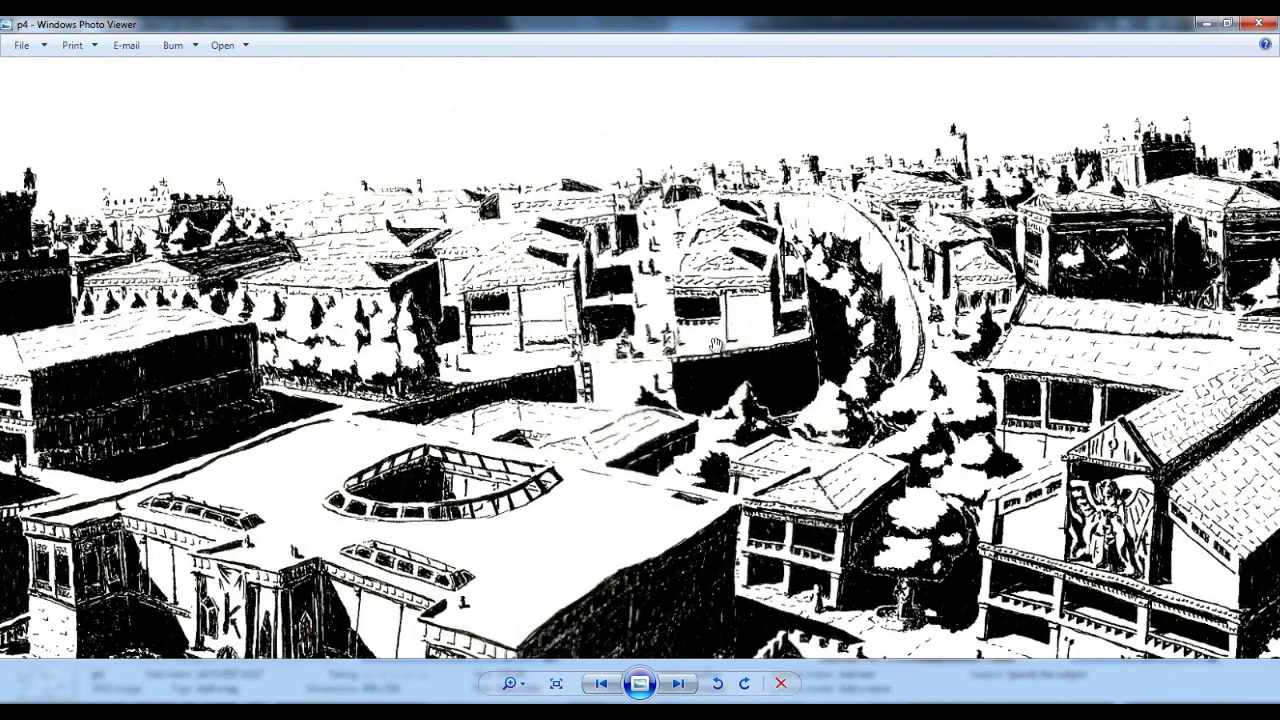
left_click_drag(635, 434, 912, 384)
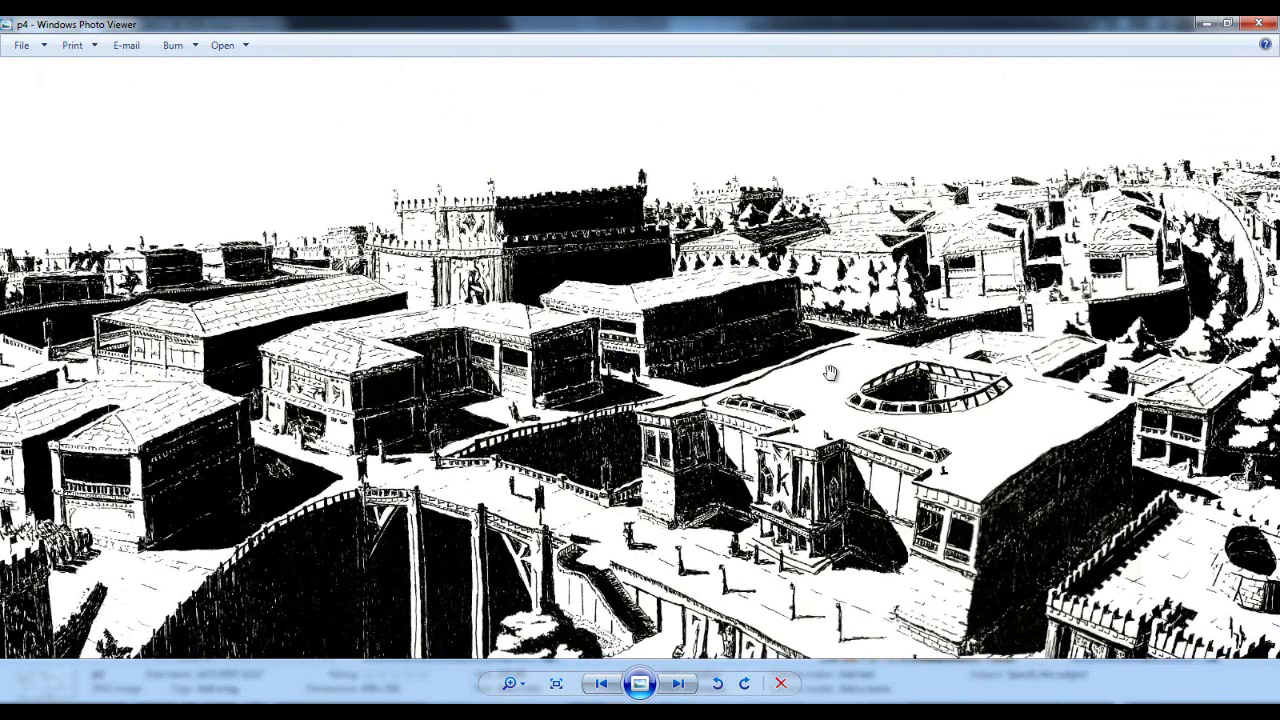
Show the coloured fox-girl sheet p5, look over its pencil sketch p6 enlarged, and return to p5.
left_click(679, 684)
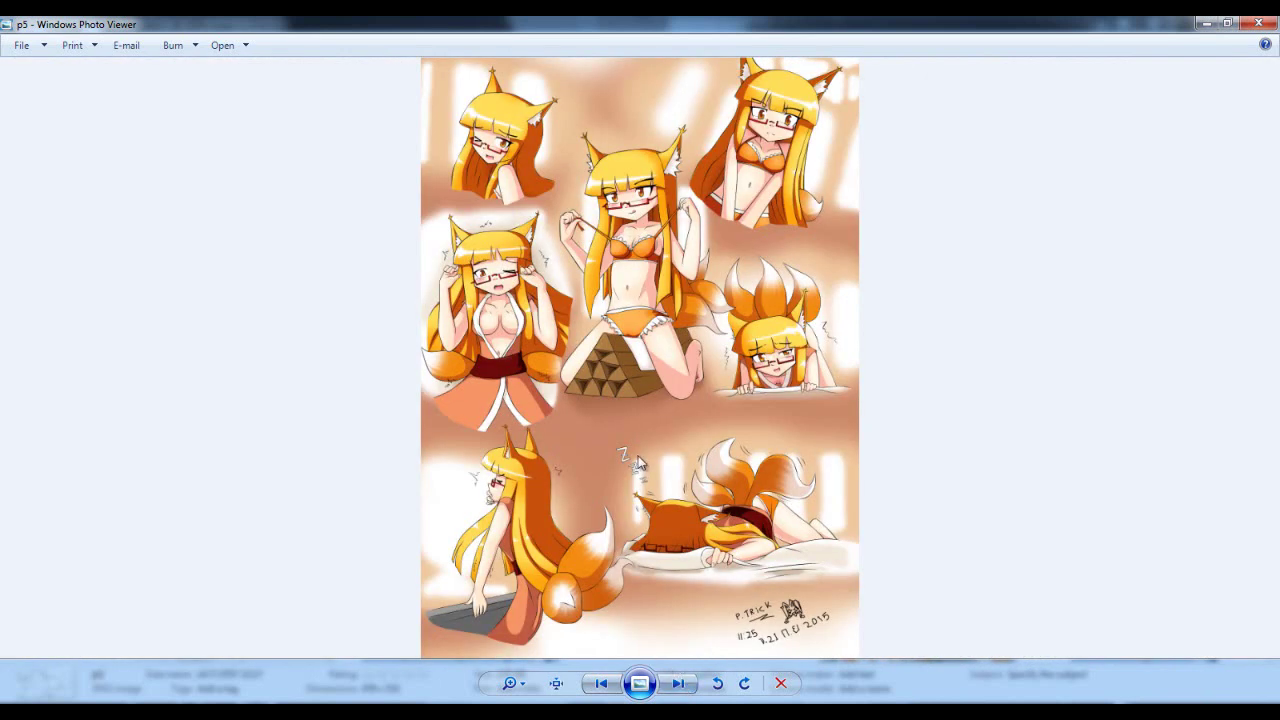
left_click(679, 684)
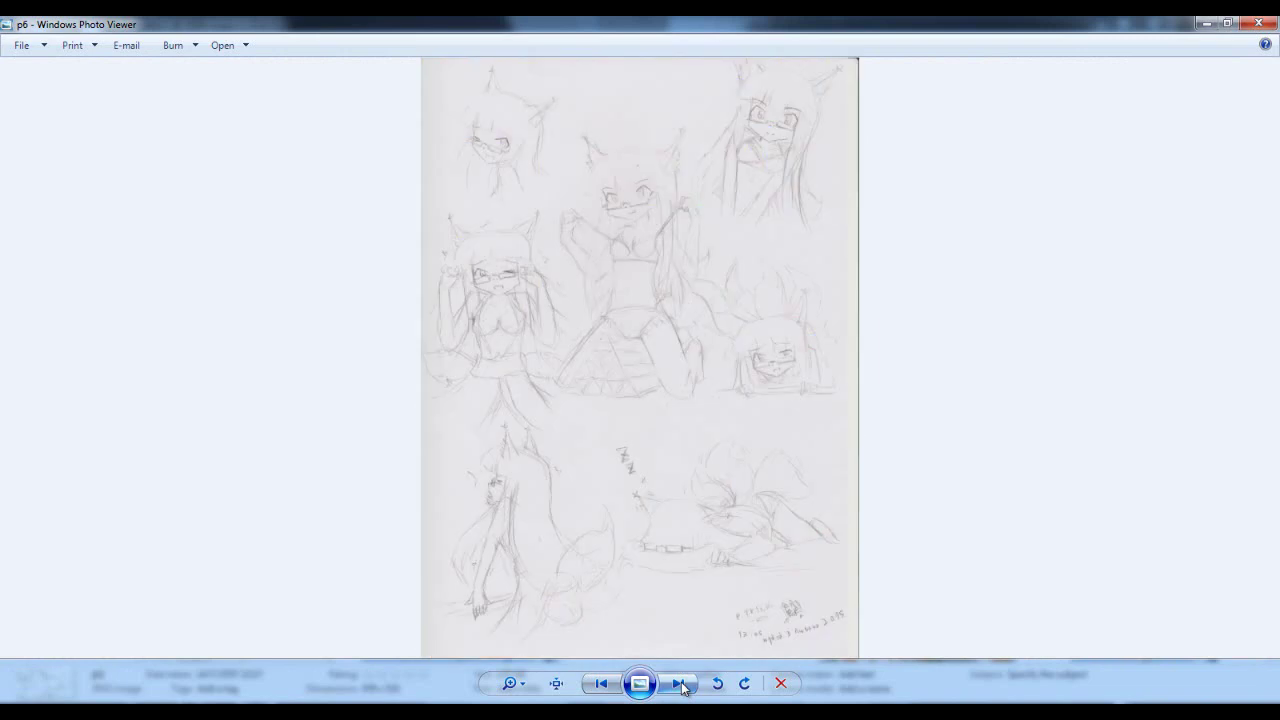
scroll(677, 505, "up", 4)
left_click_drag(674, 212, 674, 580)
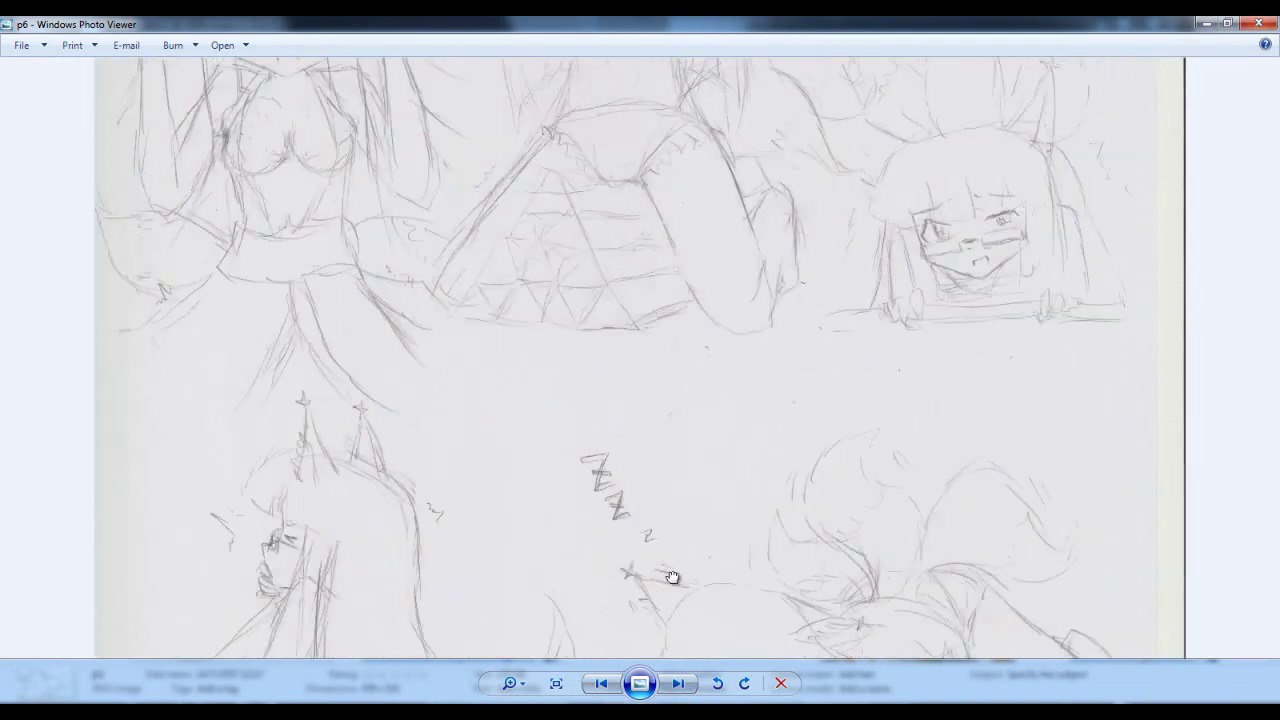
left_click_drag(700, 120, 703, 560)
left_click(601, 683)
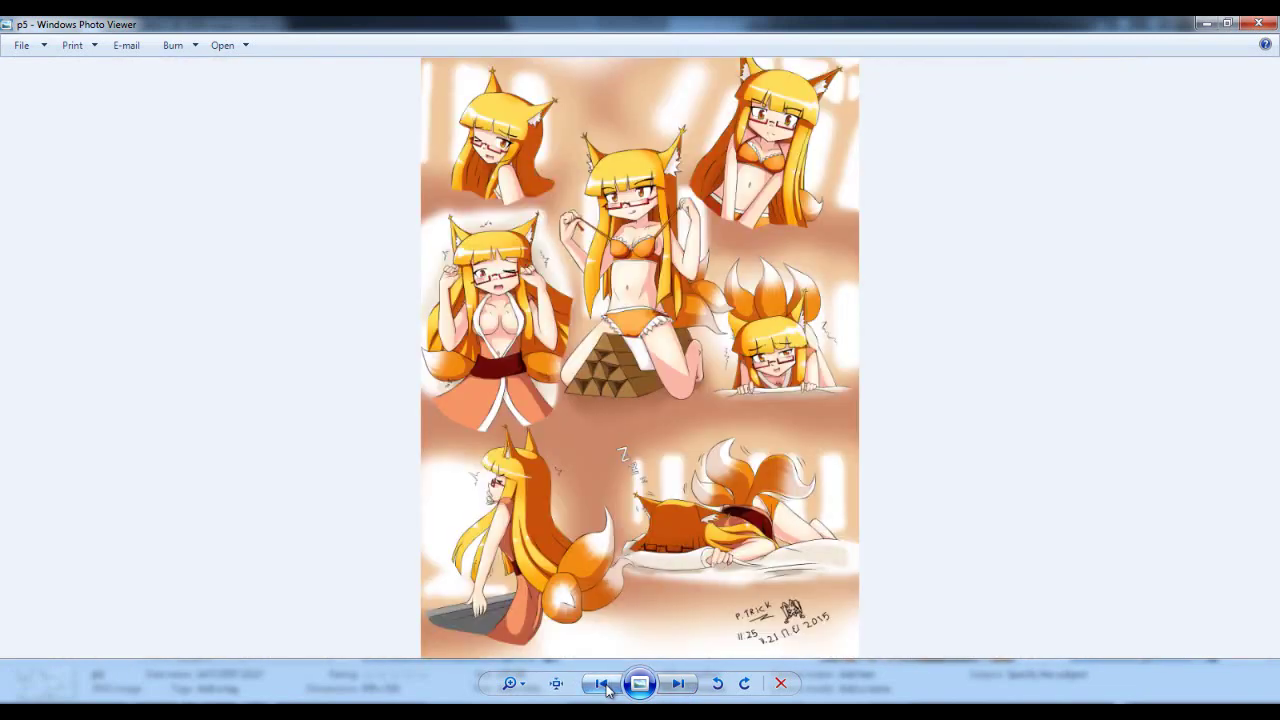
Show the pencil sketch p6 again and examine its poses from the lower figures up to the heads.
left_click(676, 685)
left_click_drag(701, 303, 688, 580)
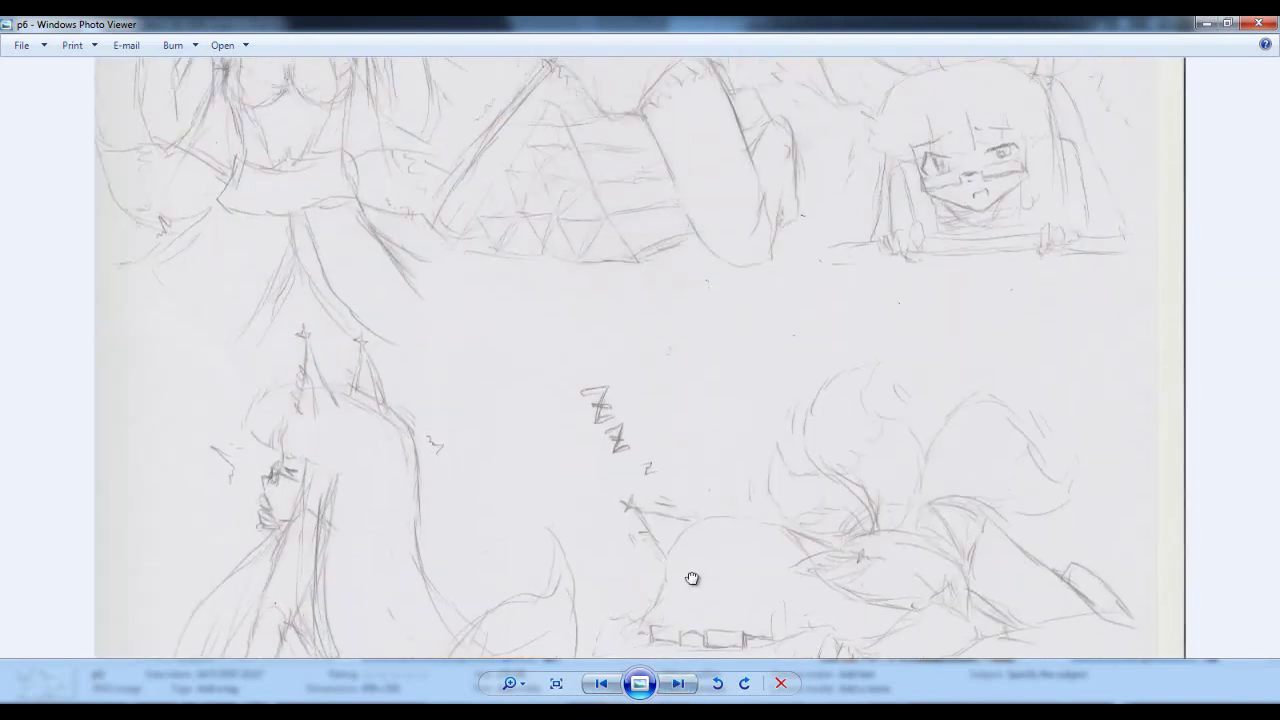
left_click_drag(692, 120, 697, 334)
left_click_drag(688, 186, 681, 480)
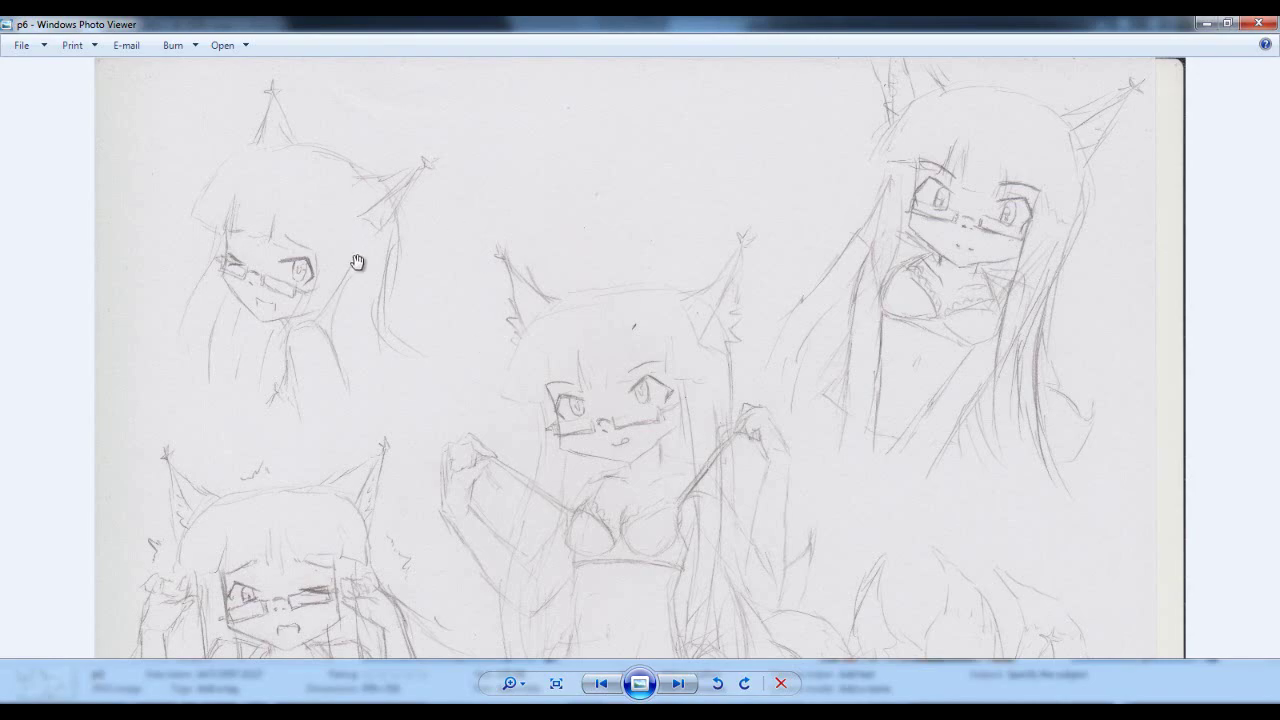
Return to the coloured sheet p5 and examine the hair highlights of the winking fox girl up close.
left_click(601, 683)
scroll(500, 208, "up", 5)
left_click_drag(617, 191, 783, 534)
scroll(489, 163, "up", 2)
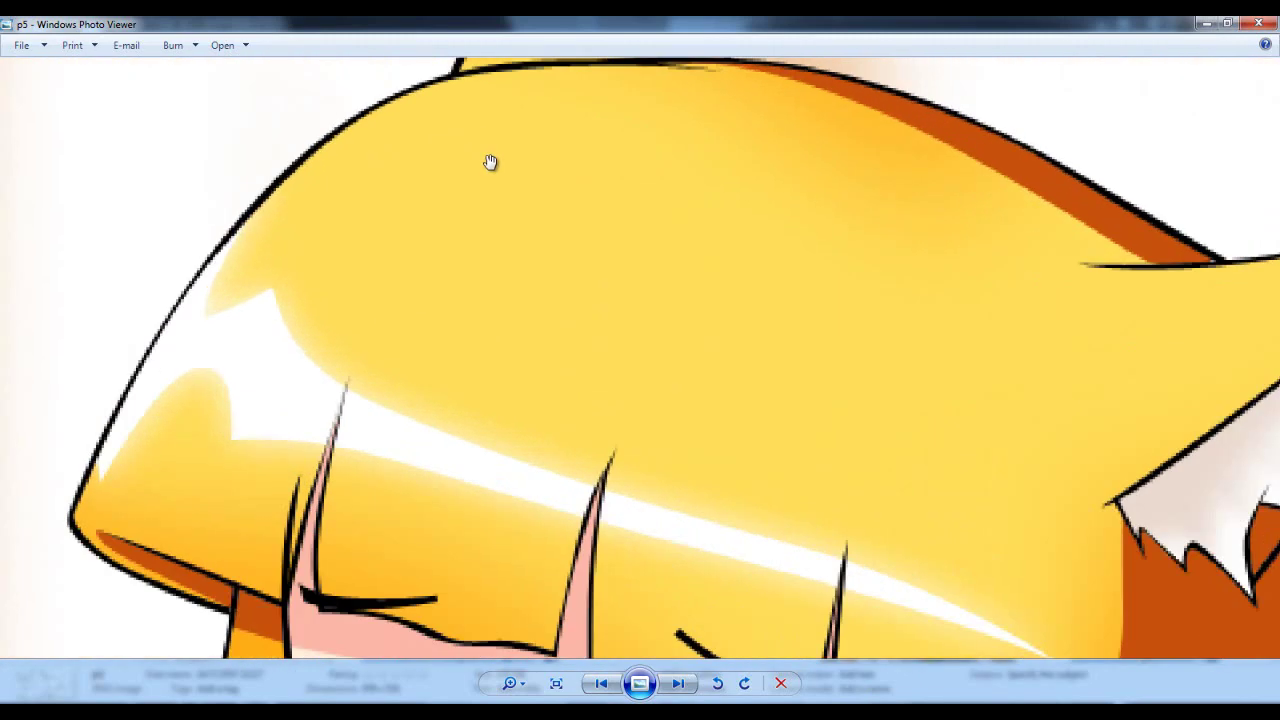
Examine the winking fox girl's eye, red glasses, skin shading and ear in p5, and view the whole head.
left_click_drag(340, 294, 617, 171)
scroll(481, 424, "down", 3)
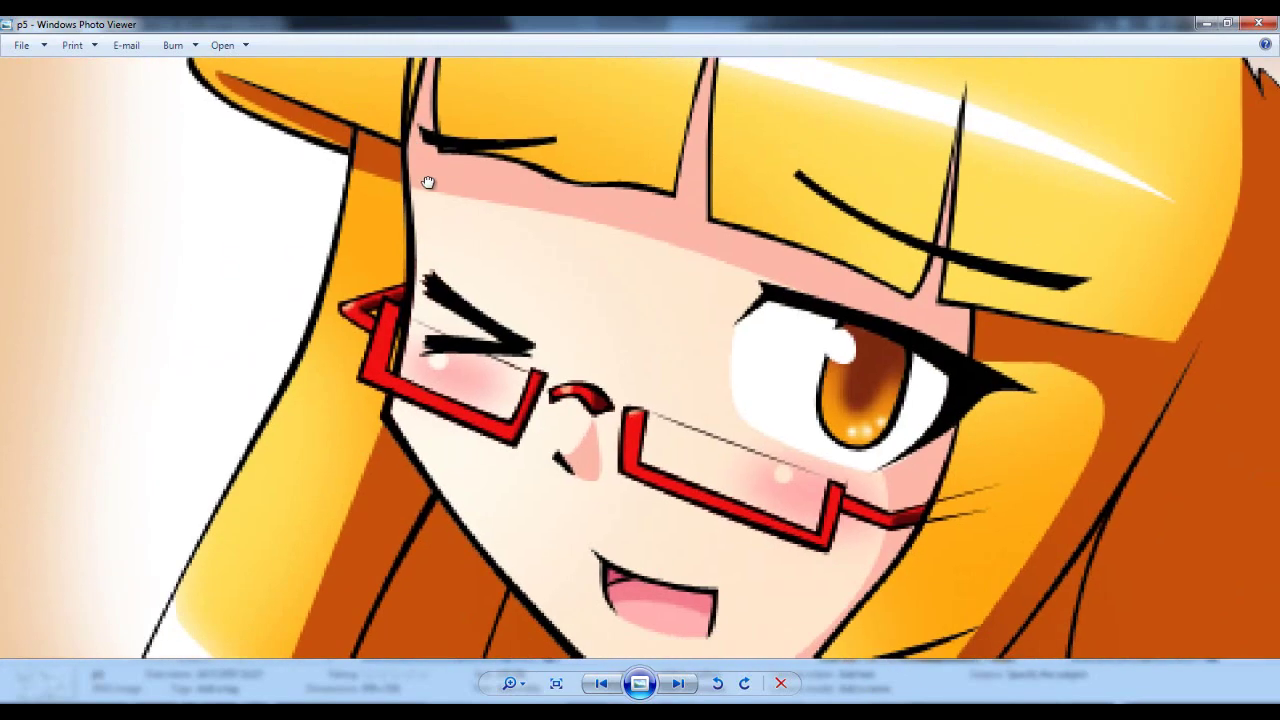
scroll(831, 334, "up", 2)
scroll(840, 338, "down", 3)
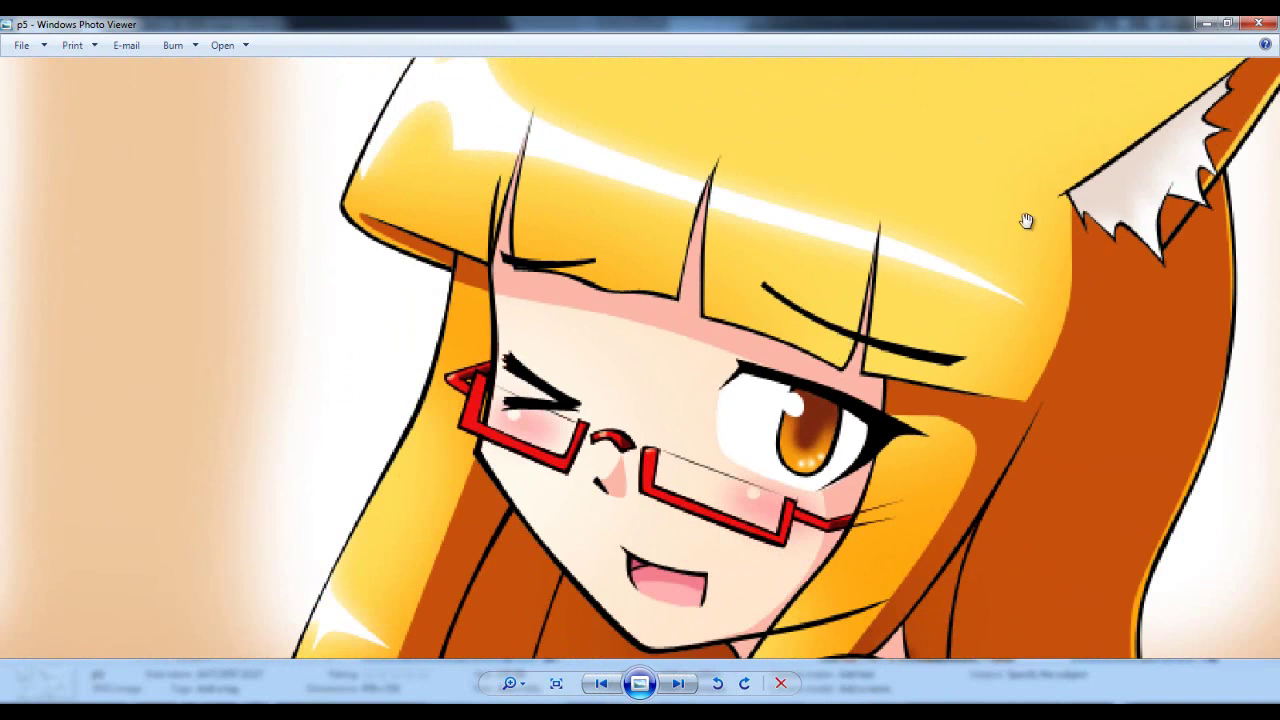
scroll(957, 265, "up", 1)
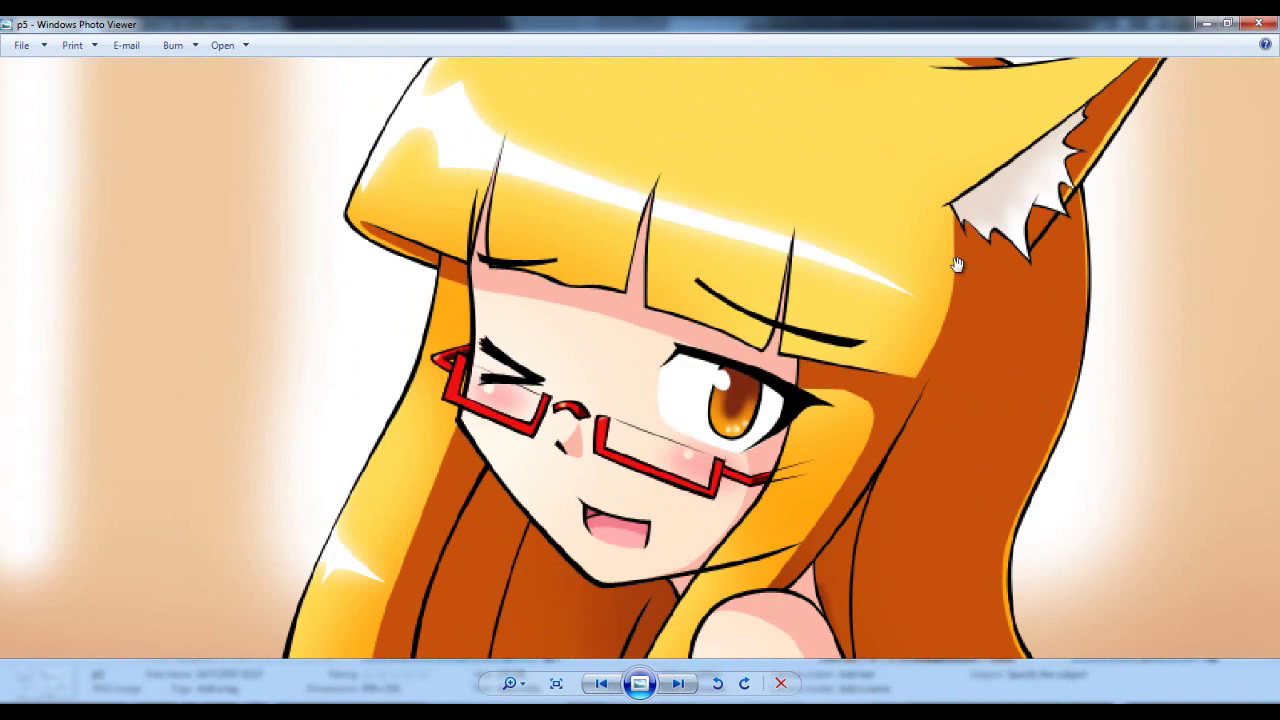
Look over the other fox girls in p5, then skip to the coloured artwork p7 and view its two seated girls enlarged.
scroll(957, 265, "down", 2)
left_click_drag(1006, 297, 266, 331)
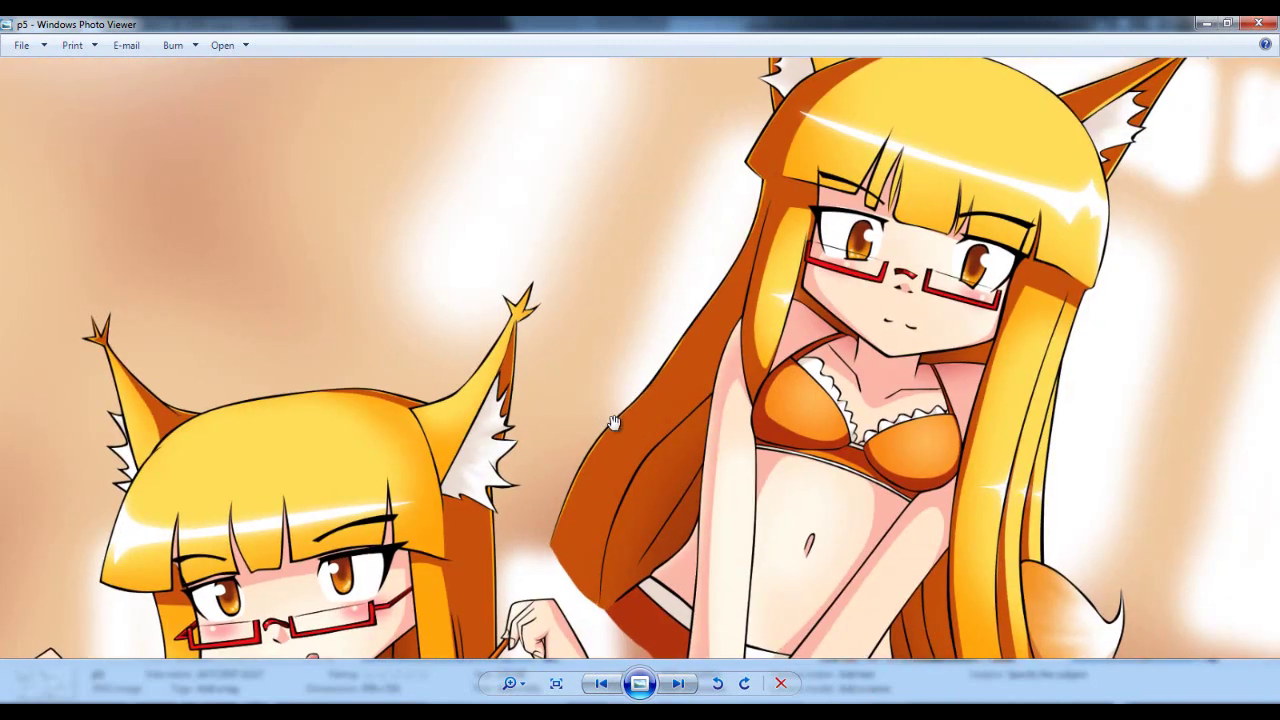
left_click(679, 685)
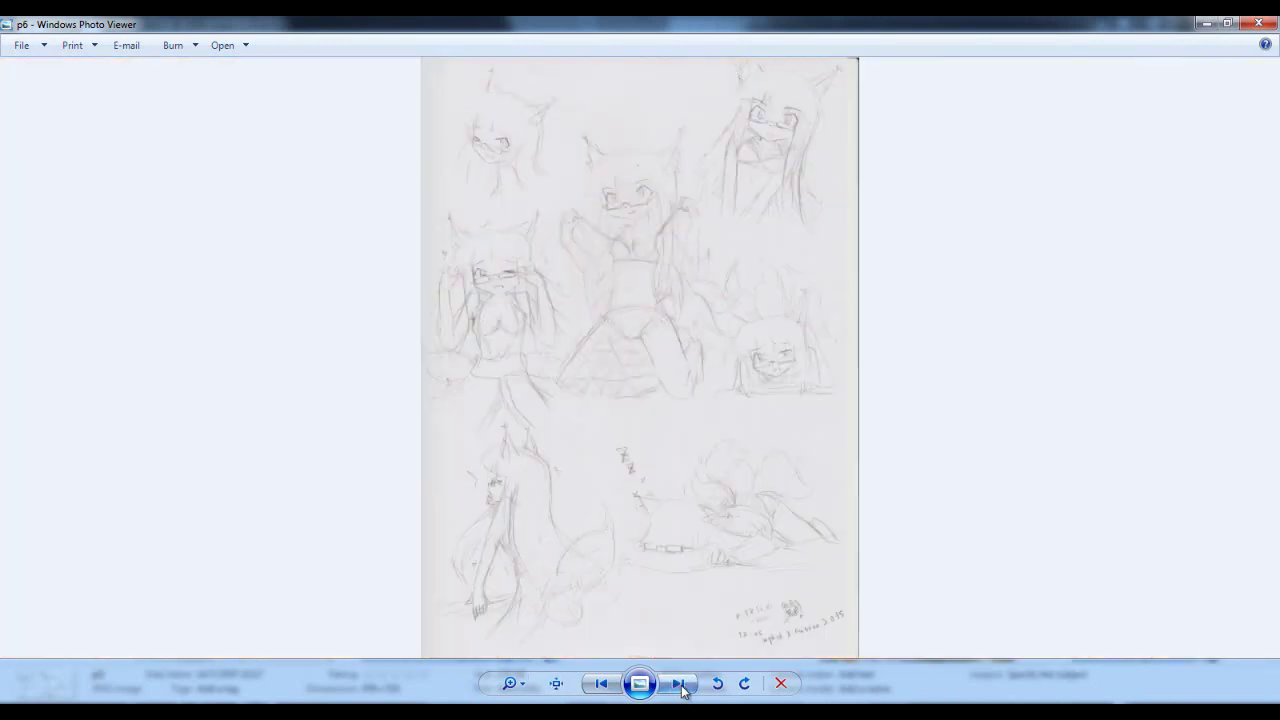
left_click(679, 685)
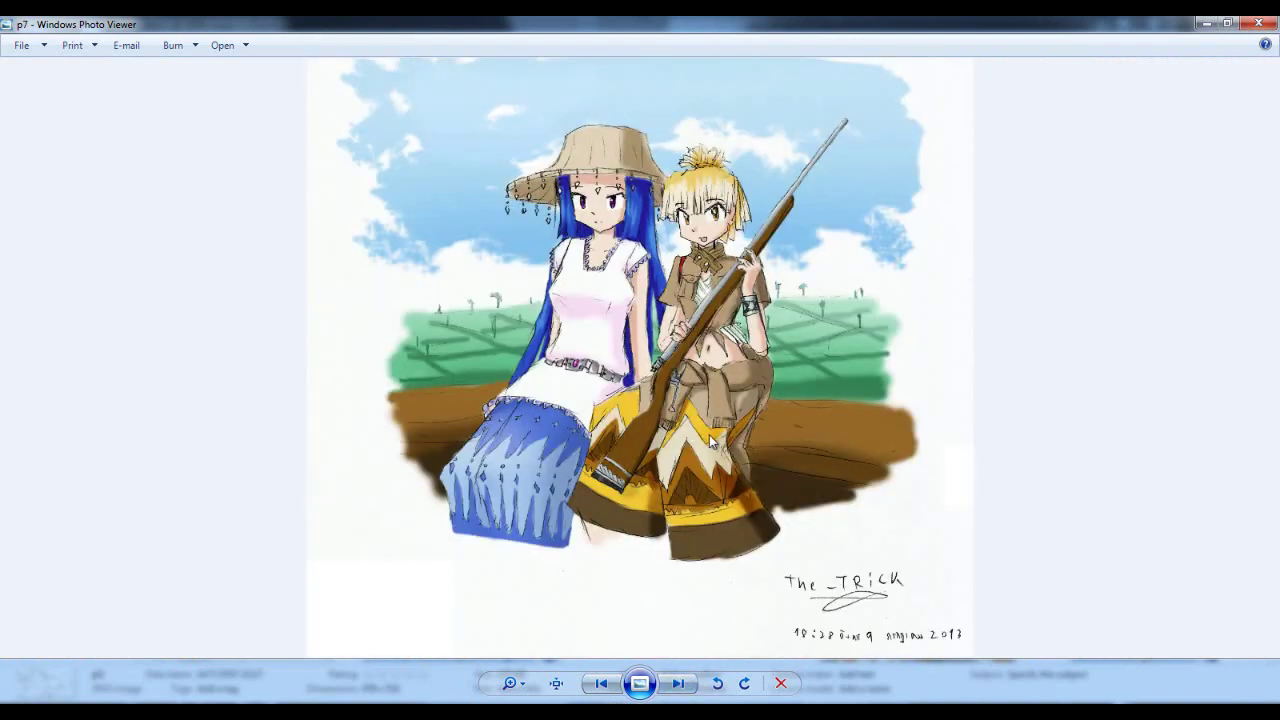
scroll(709, 435, "up", 2)
left_click_drag(716, 246, 707, 510)
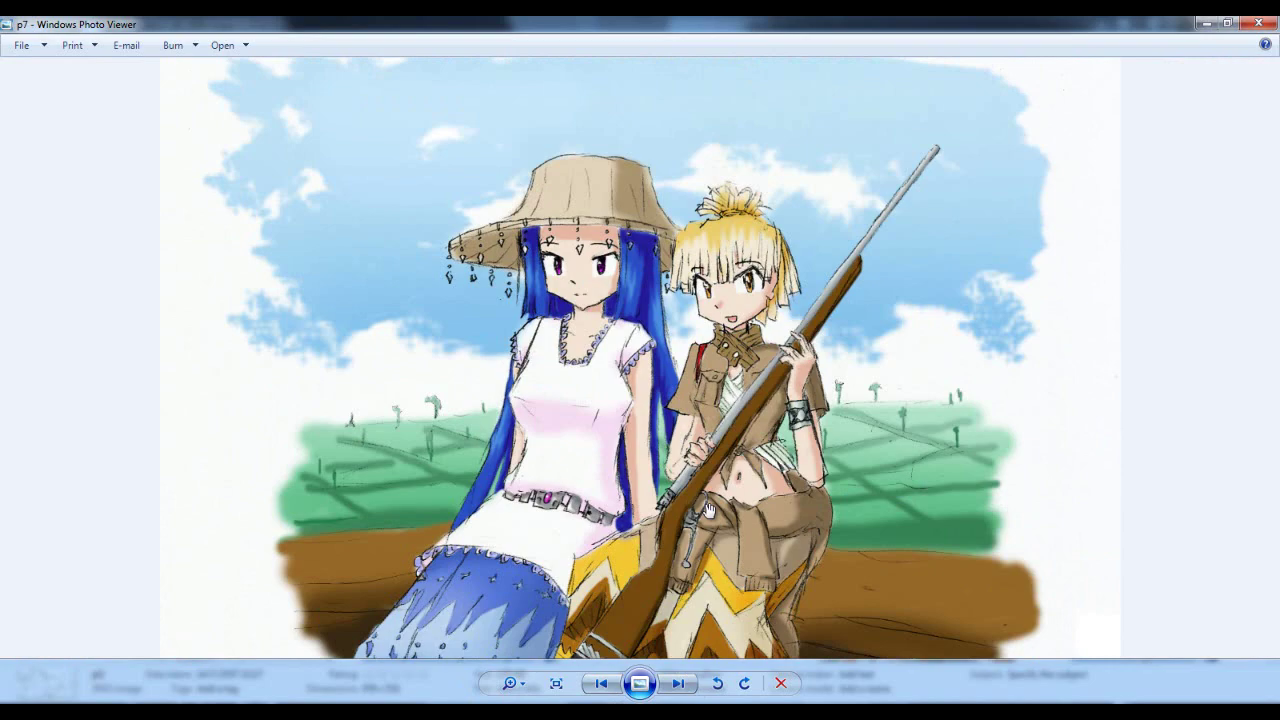
Show the uncoloured line drawing p8 and examine the heads, hat and rifle of the two girls enlarged.
left_click(678, 685)
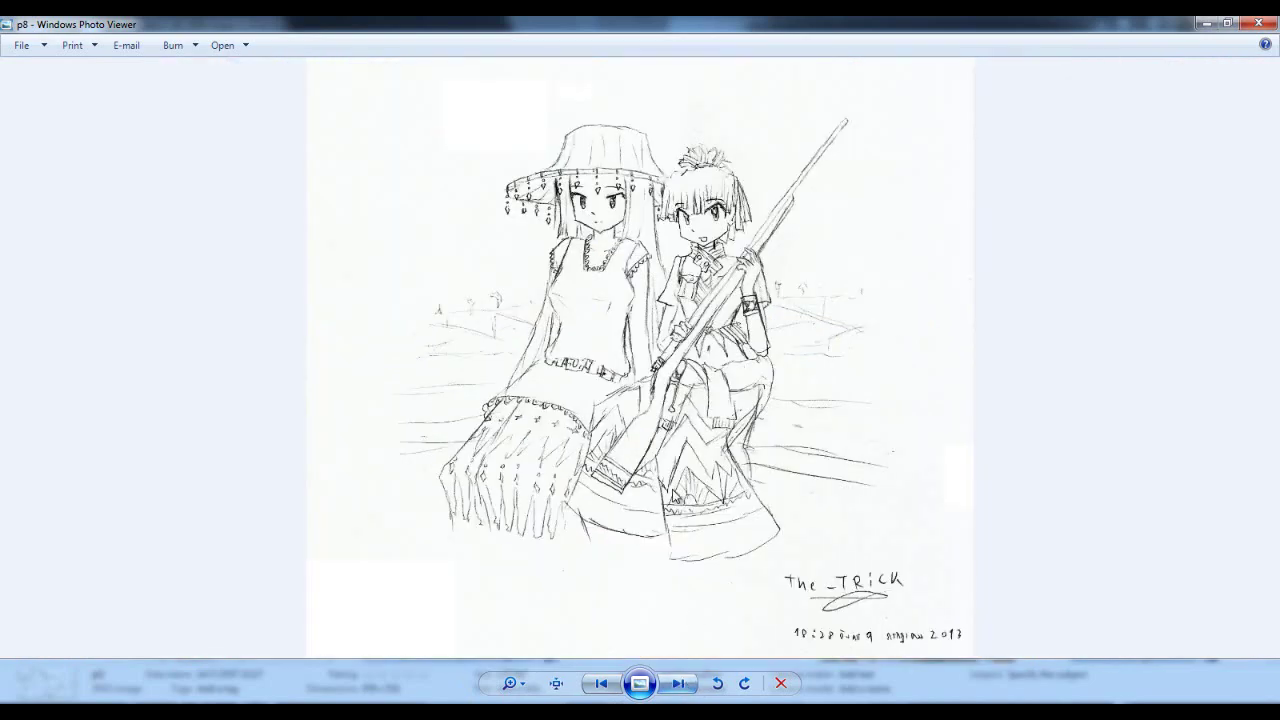
scroll(640, 333, "up", 2)
scroll(780, 306, "up", 1)
left_click_drag(776, 182, 600, 346)
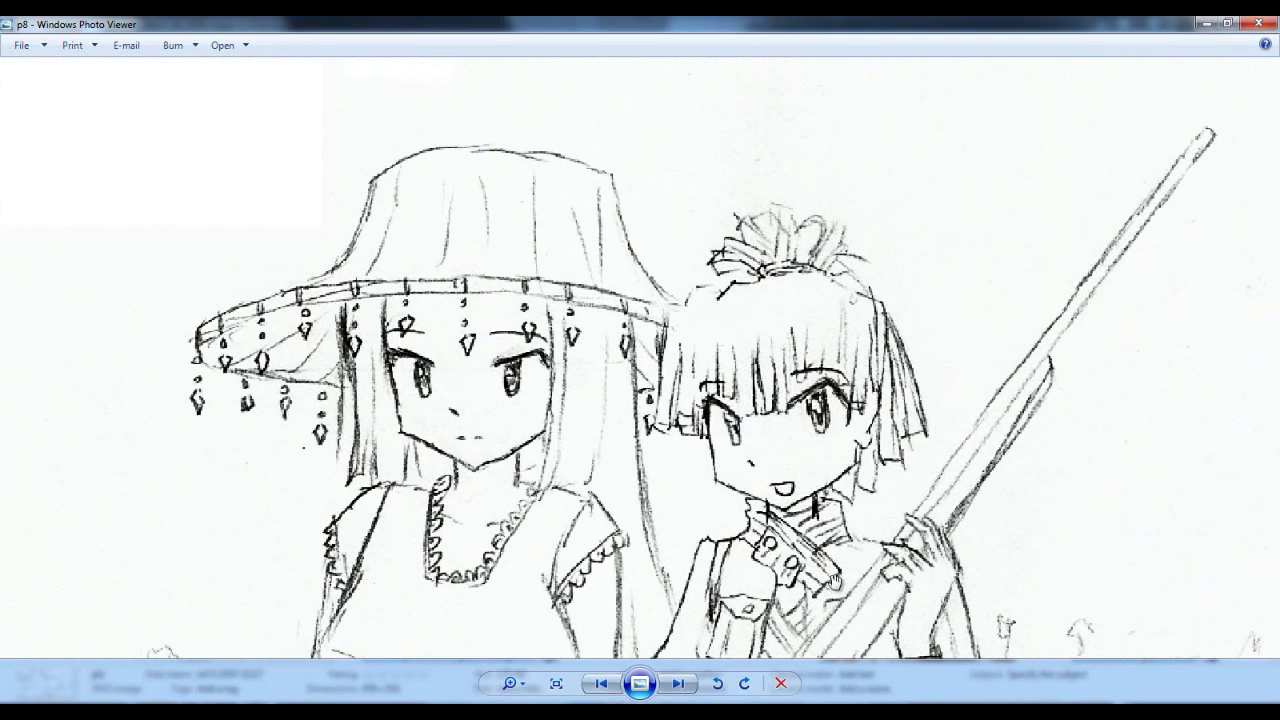
scroll(999, 350, "up", 1)
mouse_move(999, 350)
left_mouse_down()
mouse_move(974, 260)
mouse_move(859, 275)
left_mouse_up()
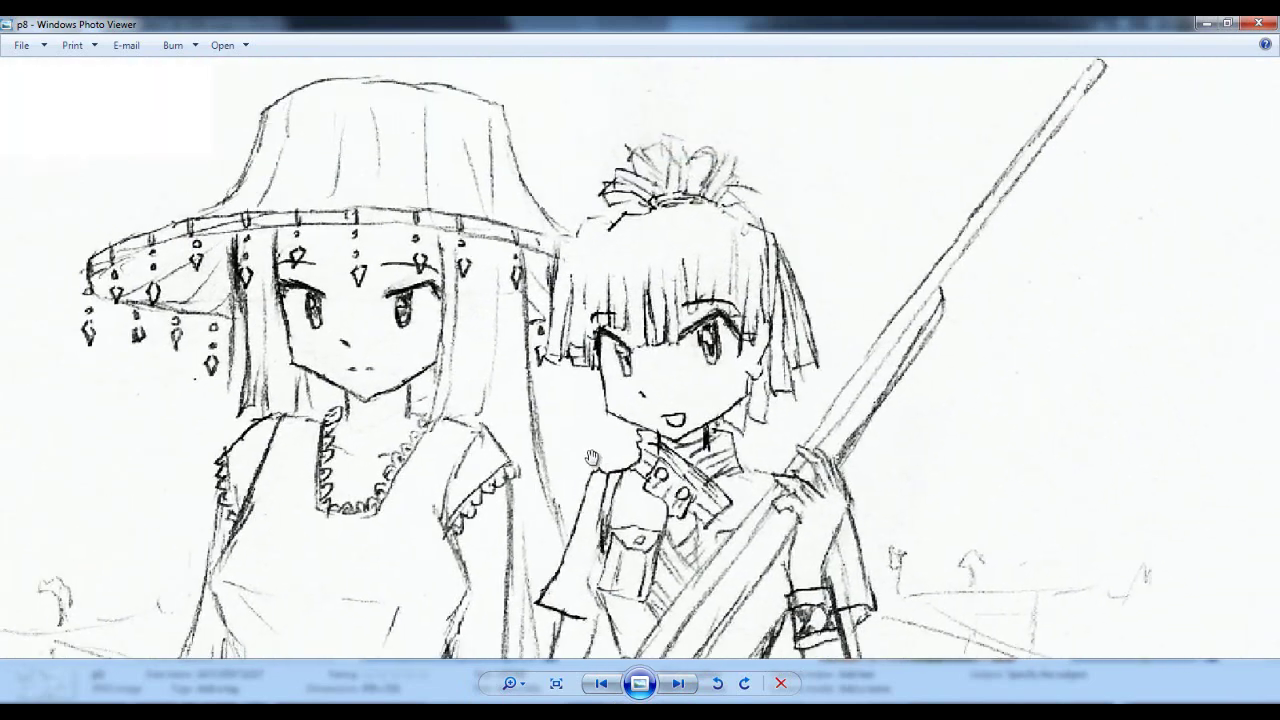
Examine the hanging hat ornaments and upper bodies in line drawing p8, and view both figures down to the skirts.
left_click_drag(85, 541, 465, 441)
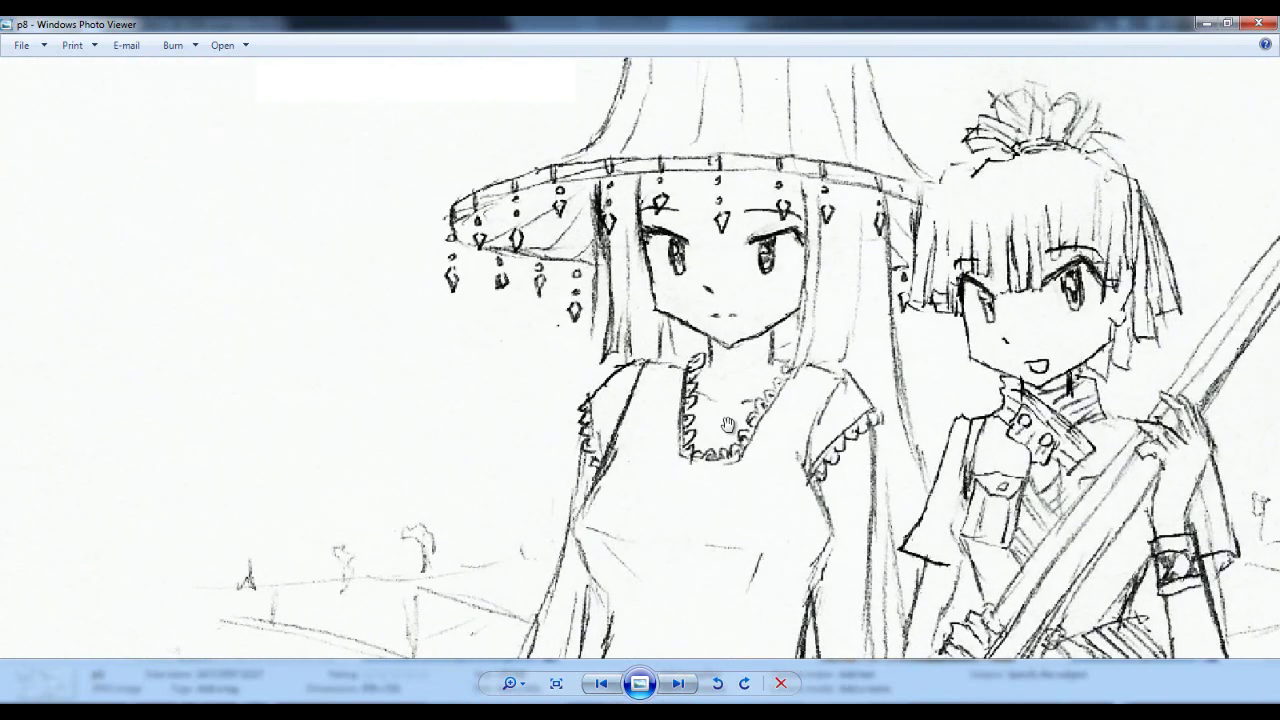
mouse_move(728, 425)
left_mouse_down()
mouse_move(560, 300)
mouse_move(563, 322)
left_mouse_up()
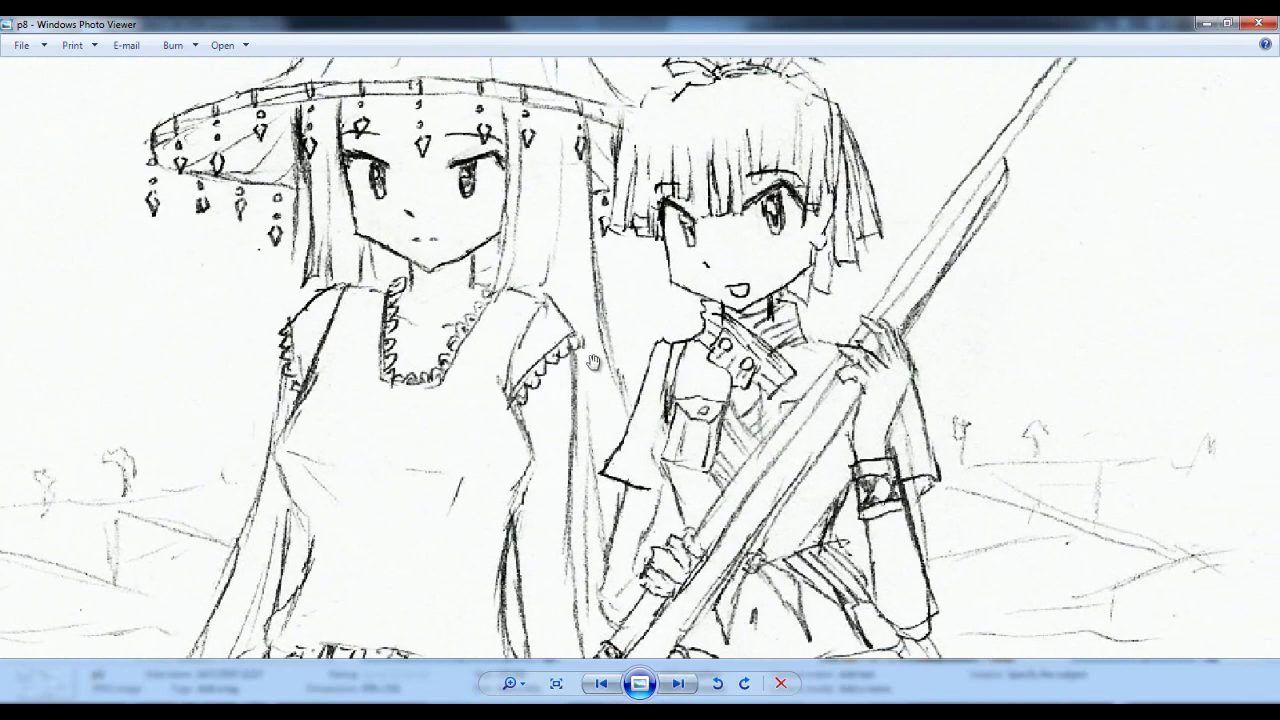
scroll(596, 346, "down", 3)
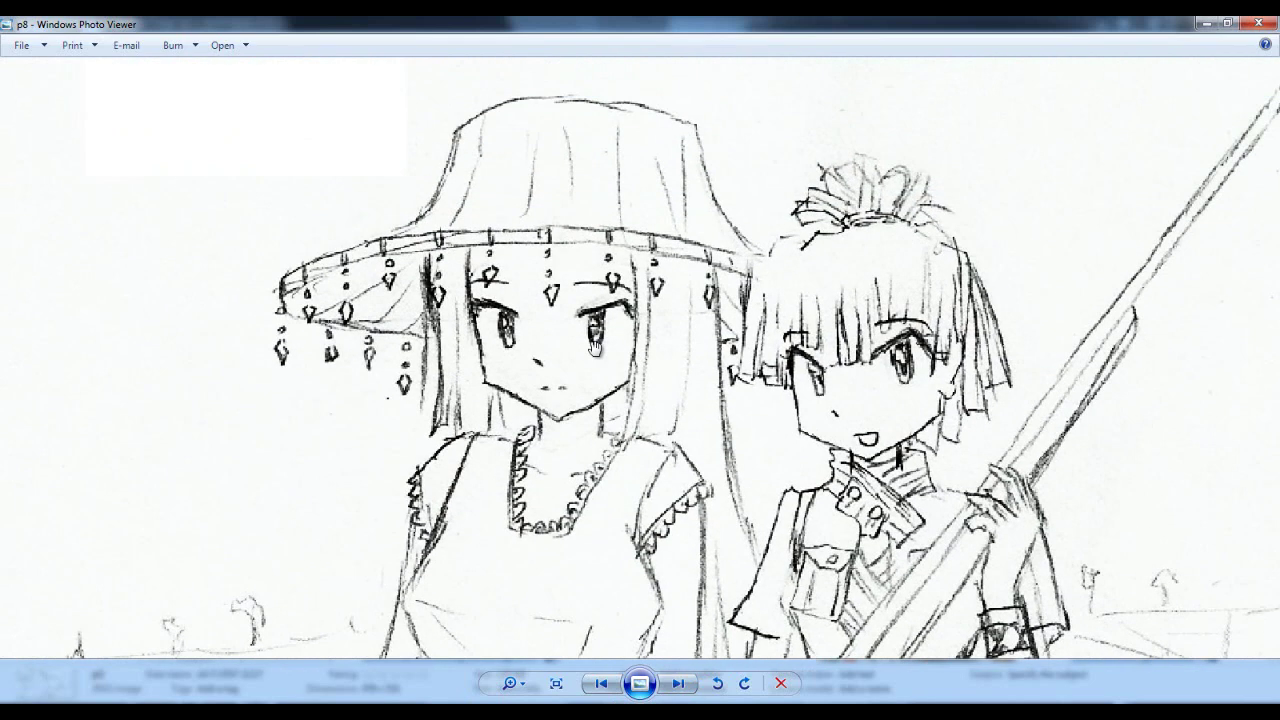
scroll(640, 318, "down", 1)
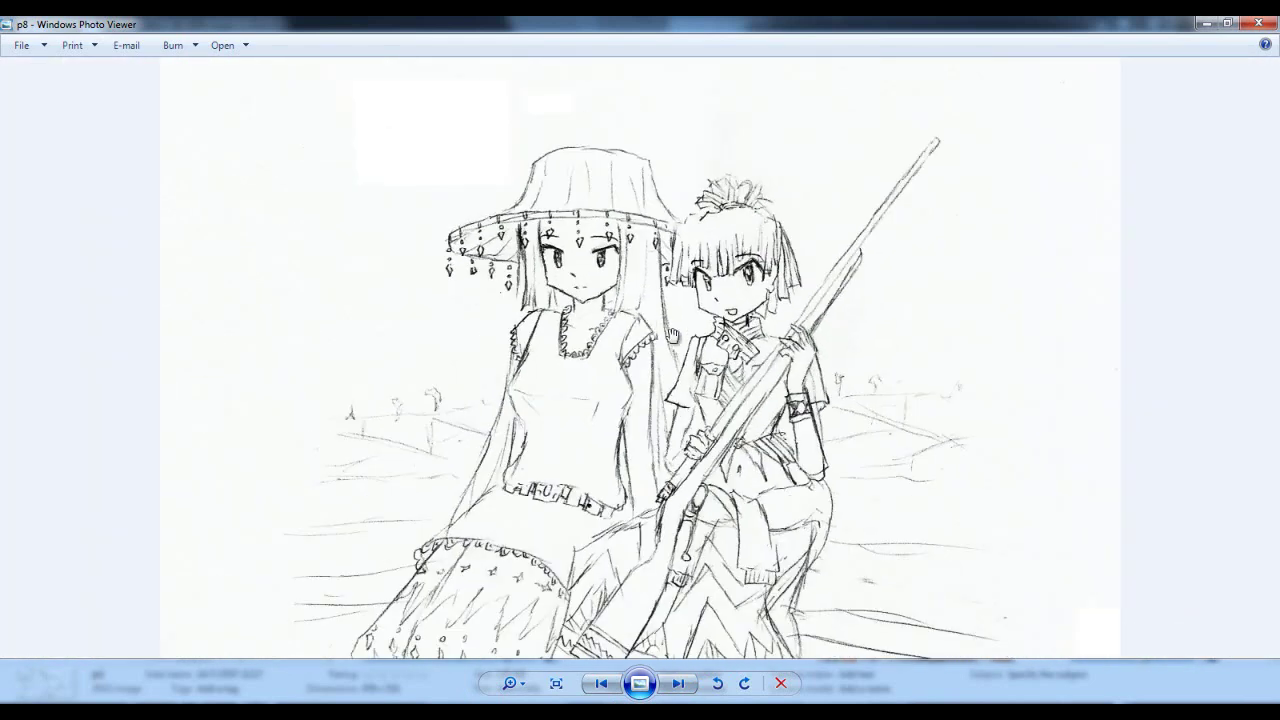
mouse_move(800, 478)
left_mouse_down()
mouse_move(802, 342)
mouse_move(803, 376)
left_mouse_up()
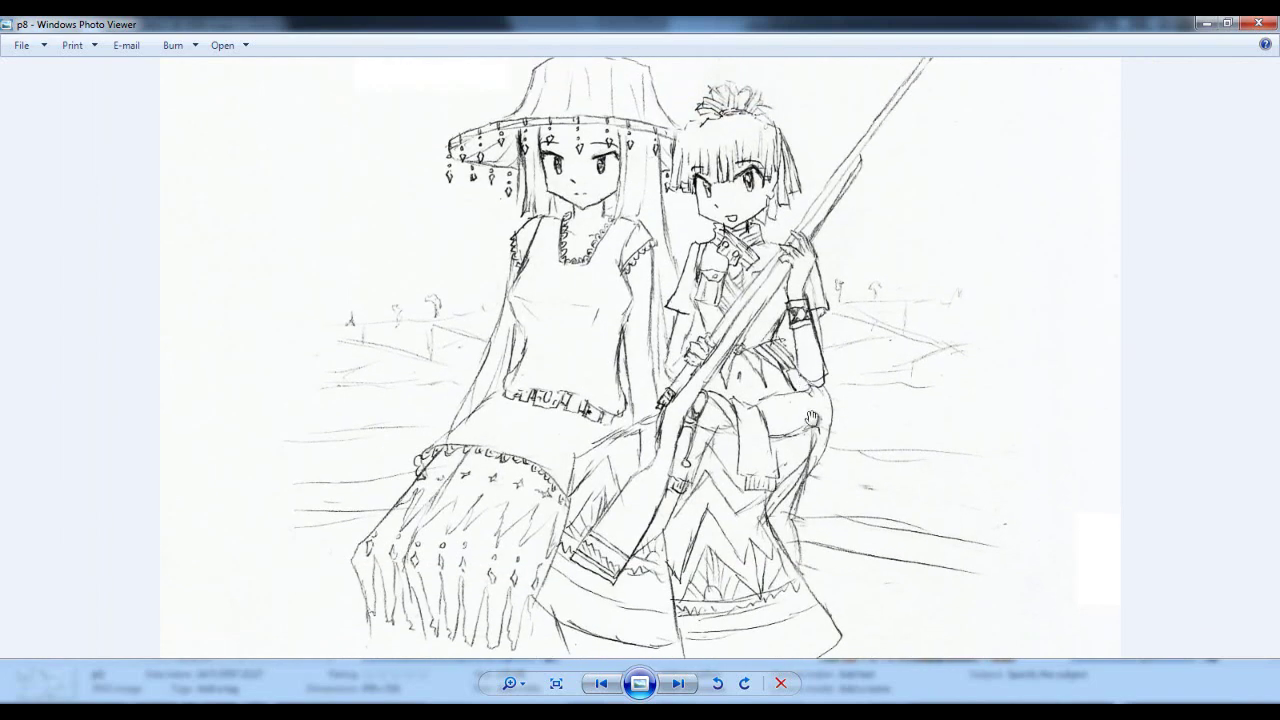
Return to the coloured version p7 and examine the blue-haired girl's white blouse, frilled neckline and hair edges up close.
key("Left")
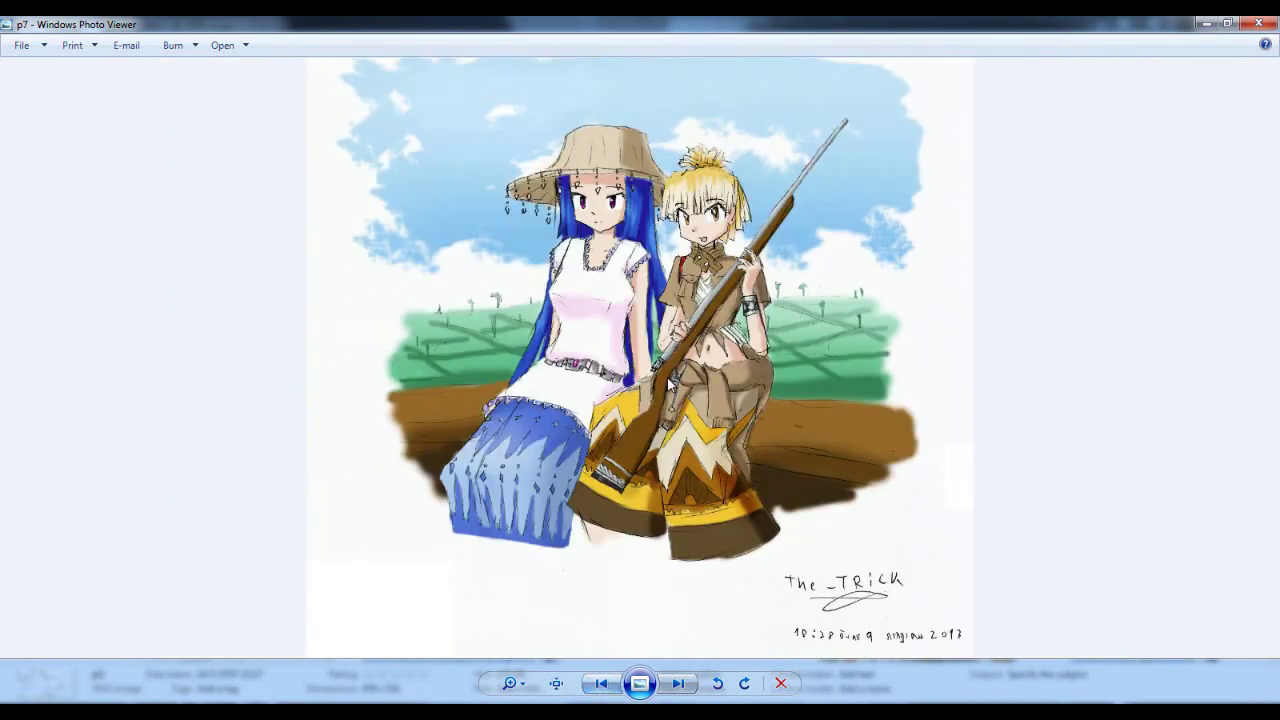
scroll(667, 370, "up", 3)
scroll(667, 370, "down", 3)
scroll(676, 350, "up", 2)
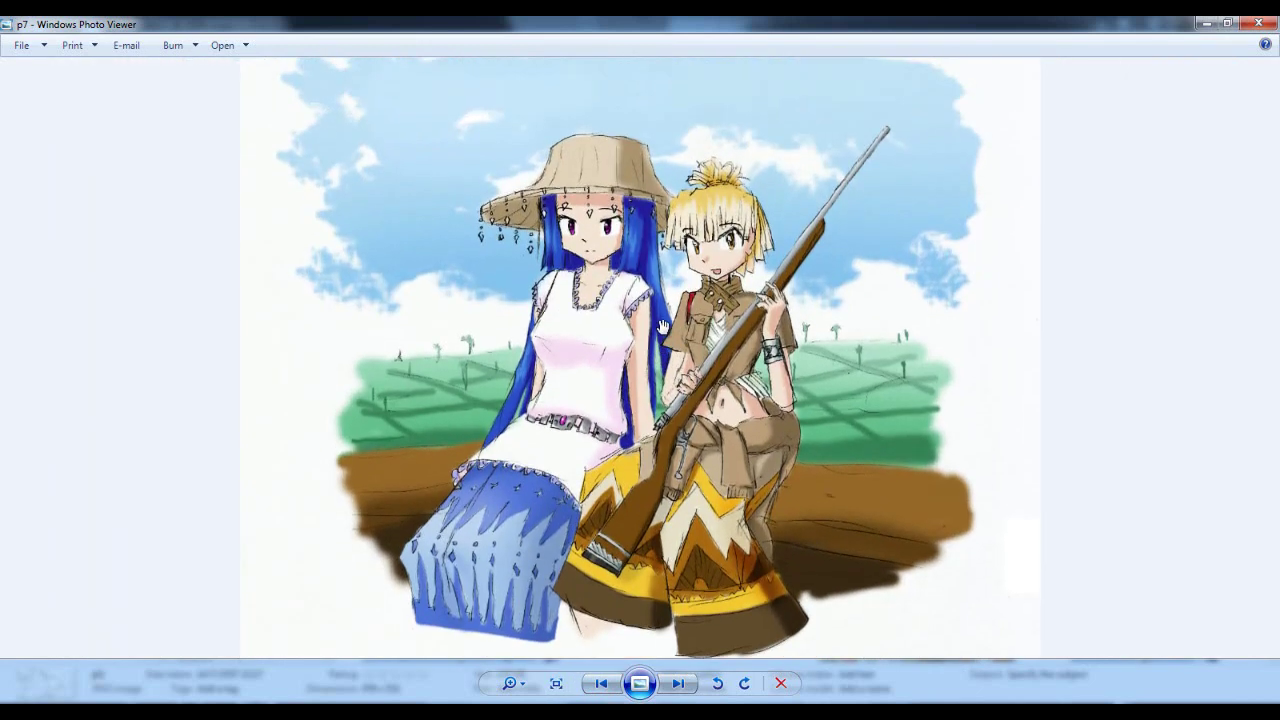
scroll(662, 326, "up", 3)
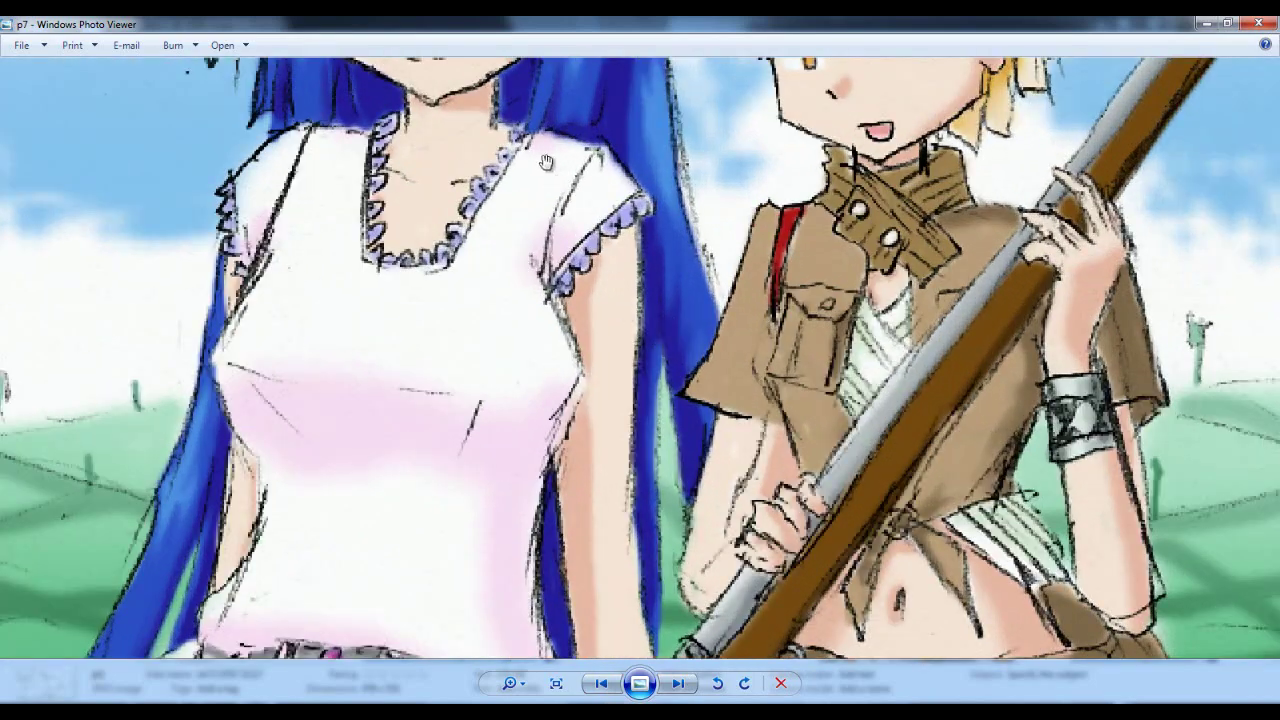
left_click_drag(660, 328, 696, 414)
scroll(700, 415, "up", 3)
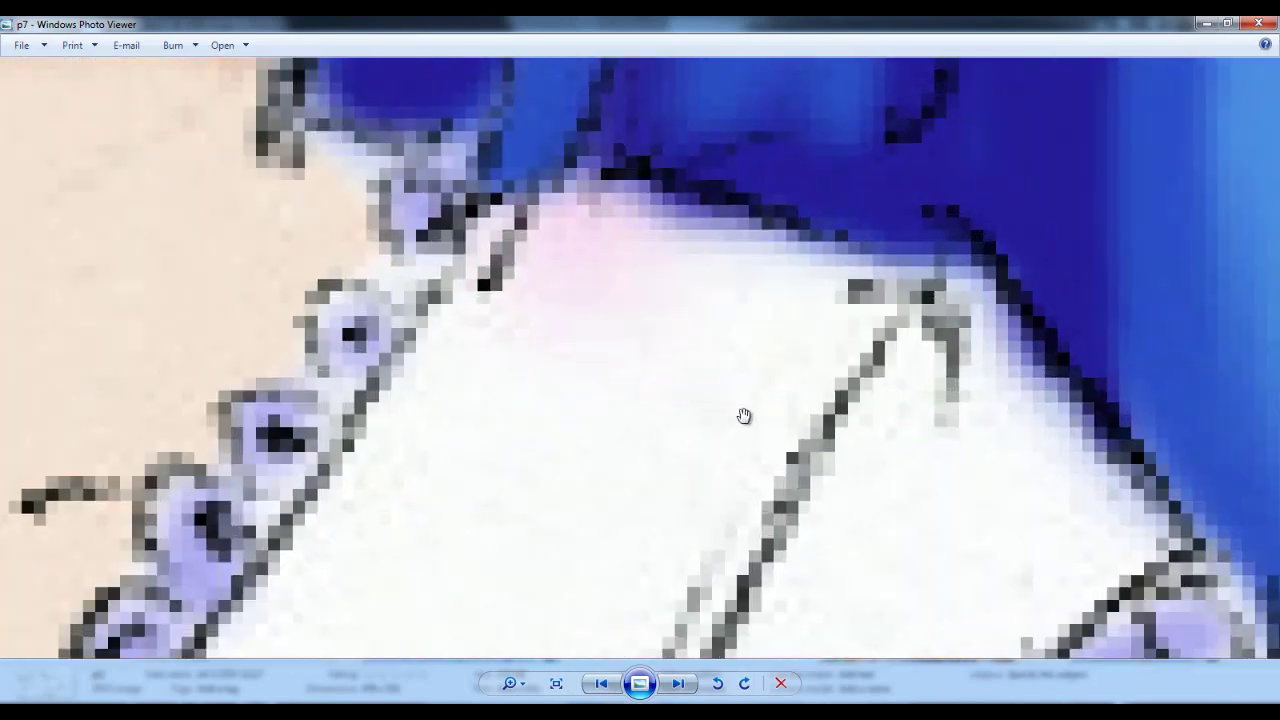
left_click_drag(991, 247, 811, 297)
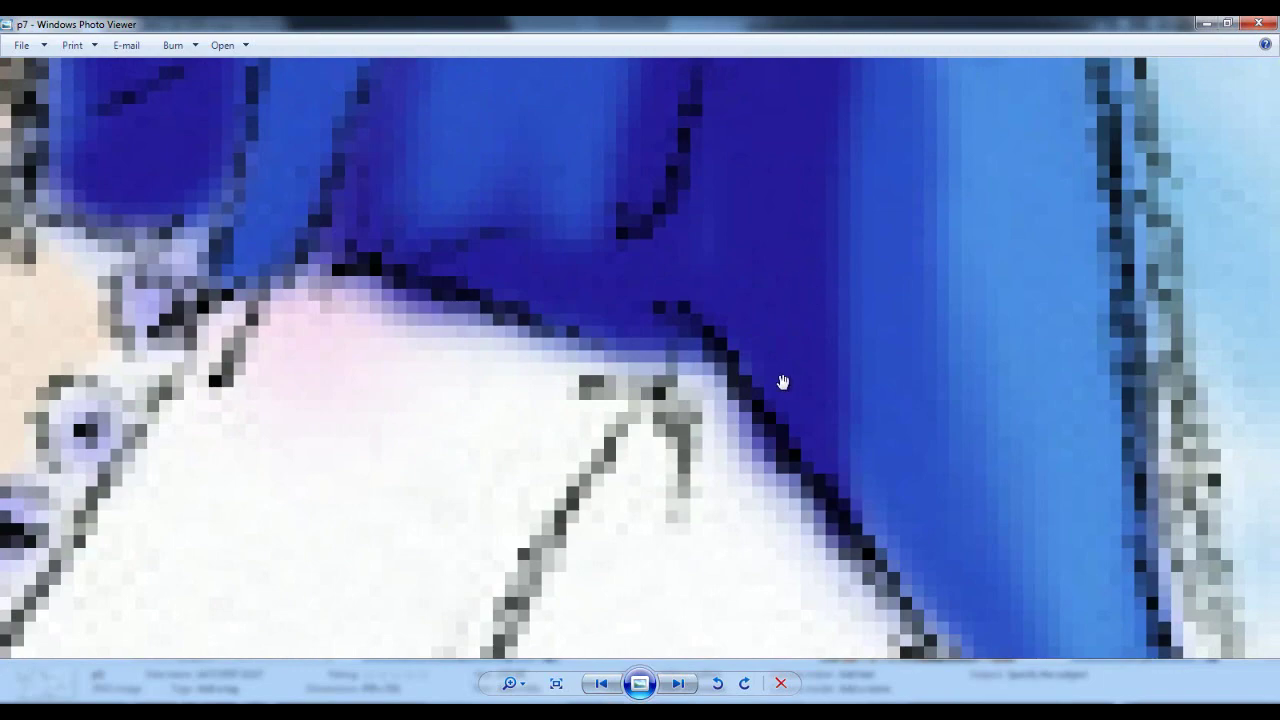
scroll(860, 372, "down", 4)
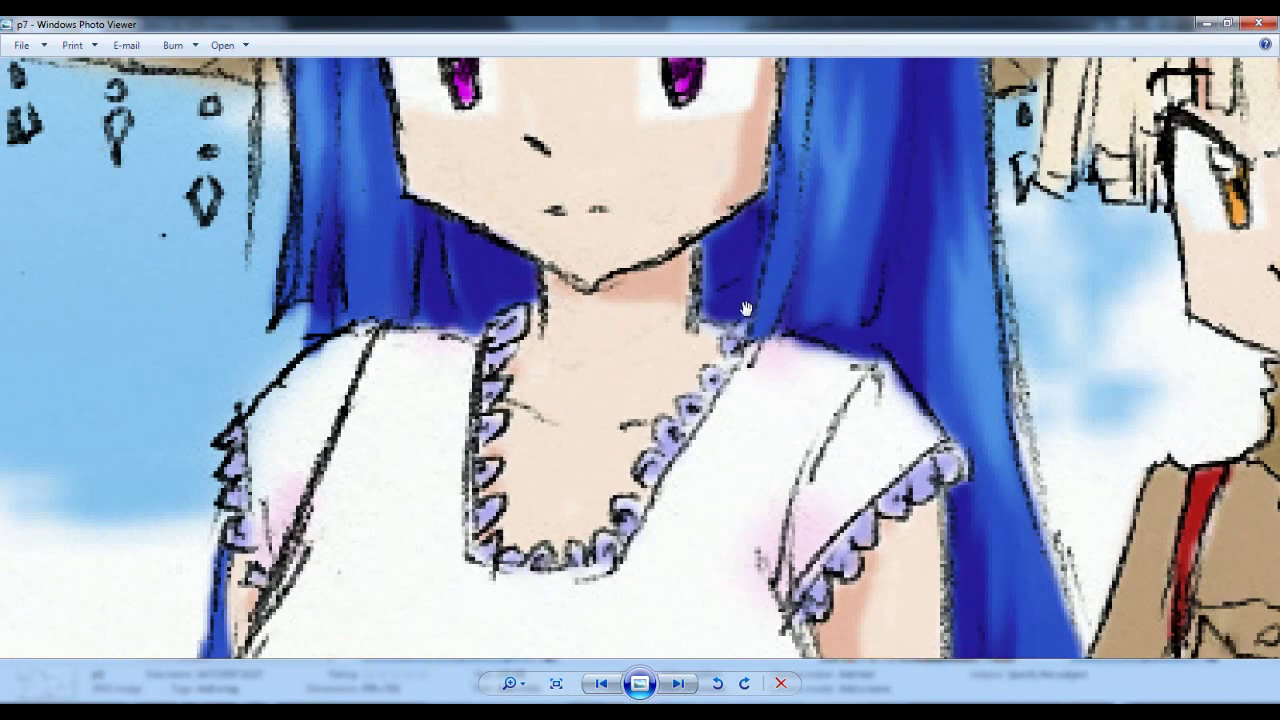
Examine the blue-haired girl's face, eyes and hat shading in p7, and view both figures together.
left_click_drag(745, 308, 966, 523)
left_click_drag(737, 212, 691, 202)
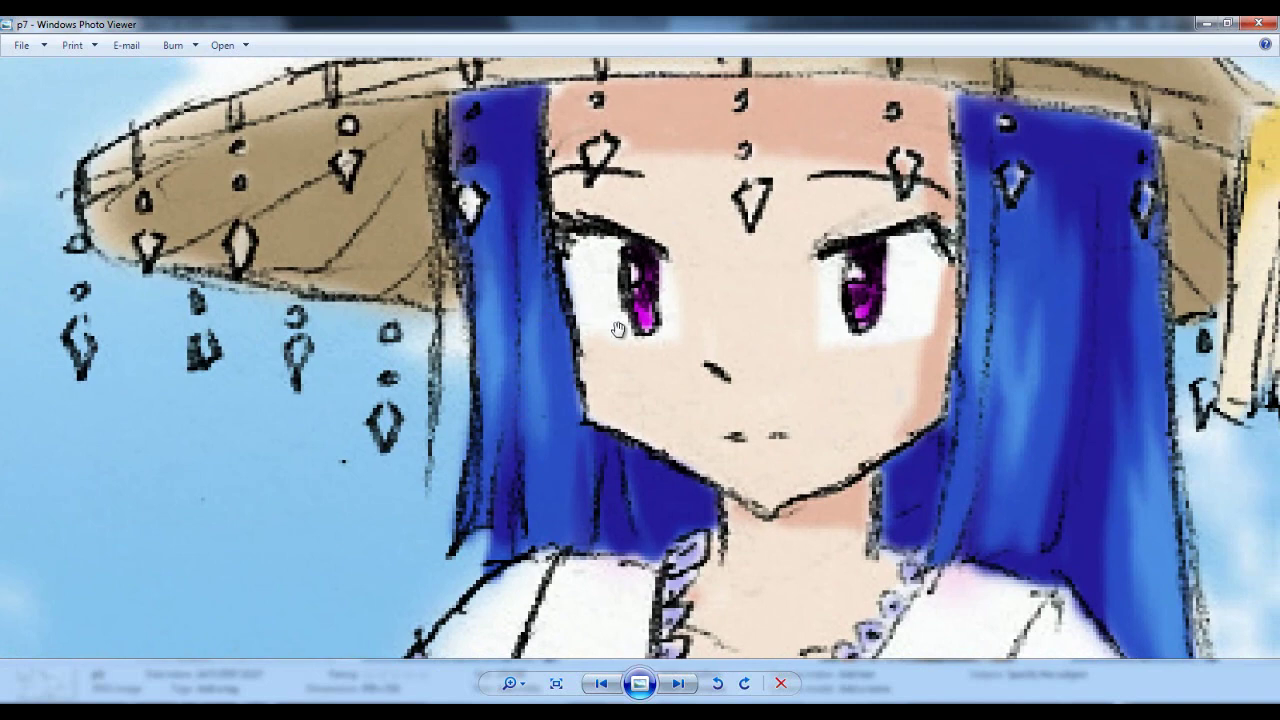
scroll(618, 328, "down", 5)
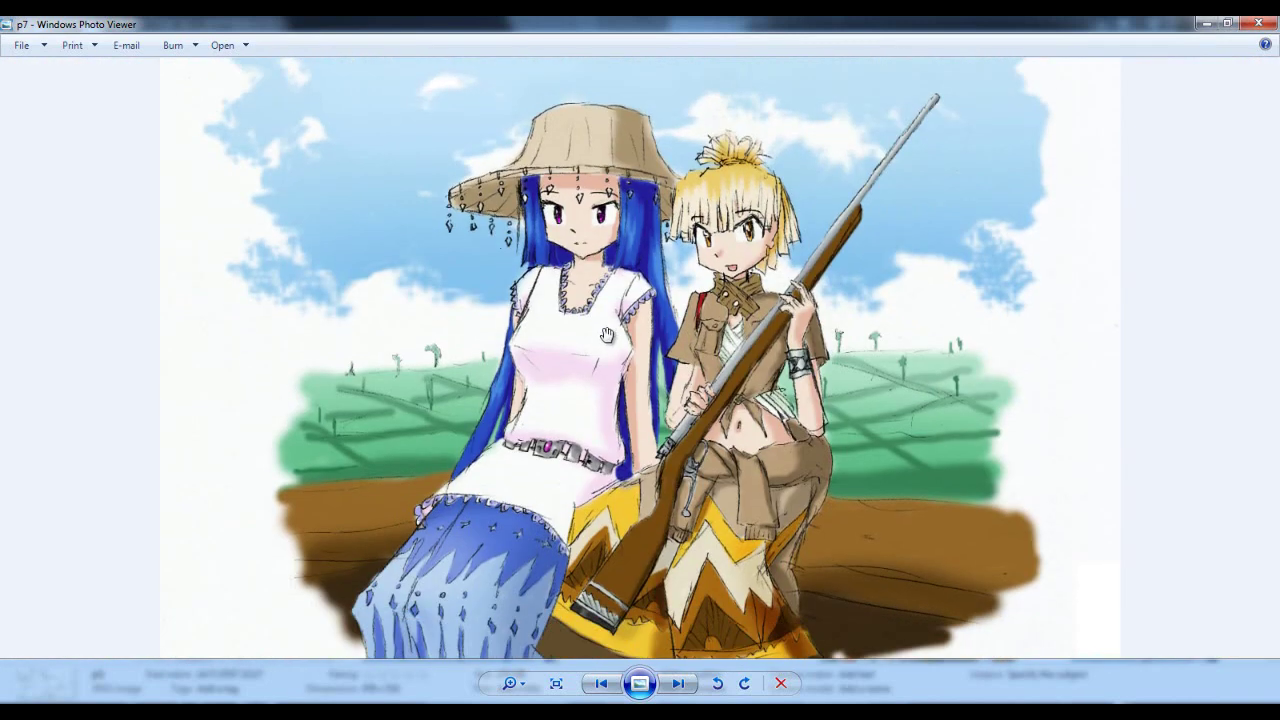
Show the cave scene p9 enlarged and look over its glowing light, spaceship, machinery and pointing soldier.
left_click(678, 686)
left_click(678, 686)
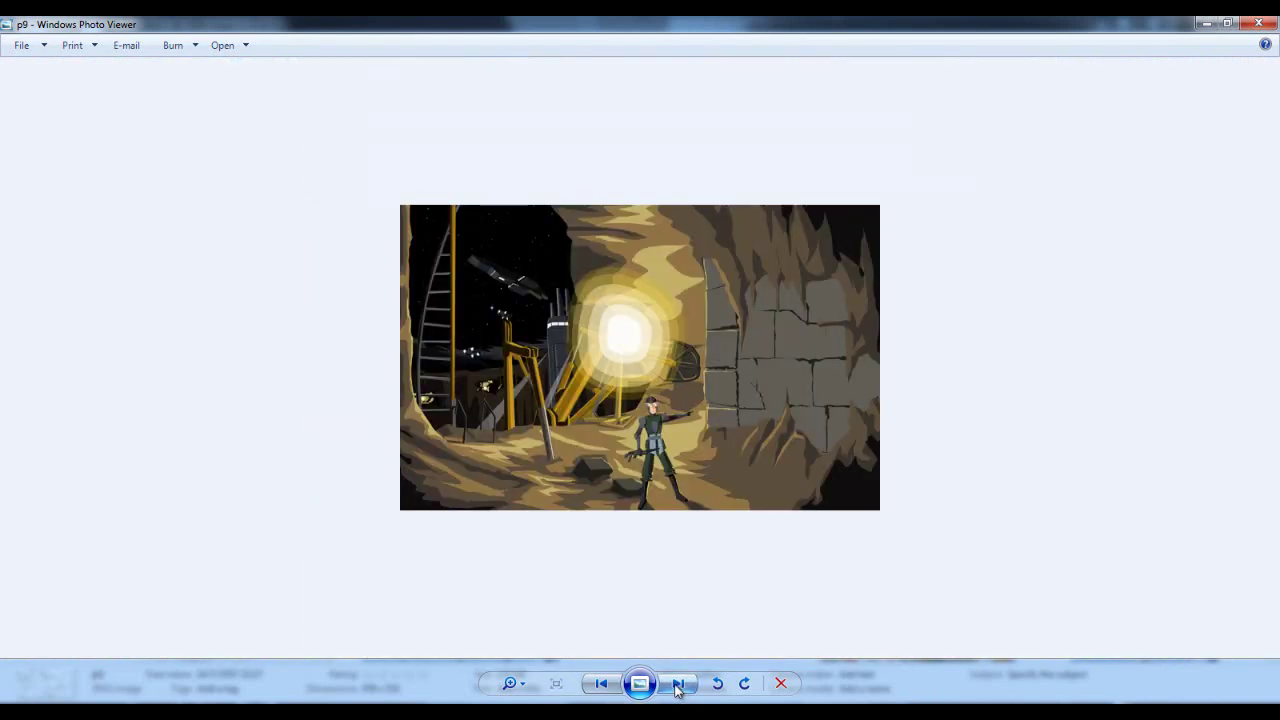
scroll(571, 444, "up", 3)
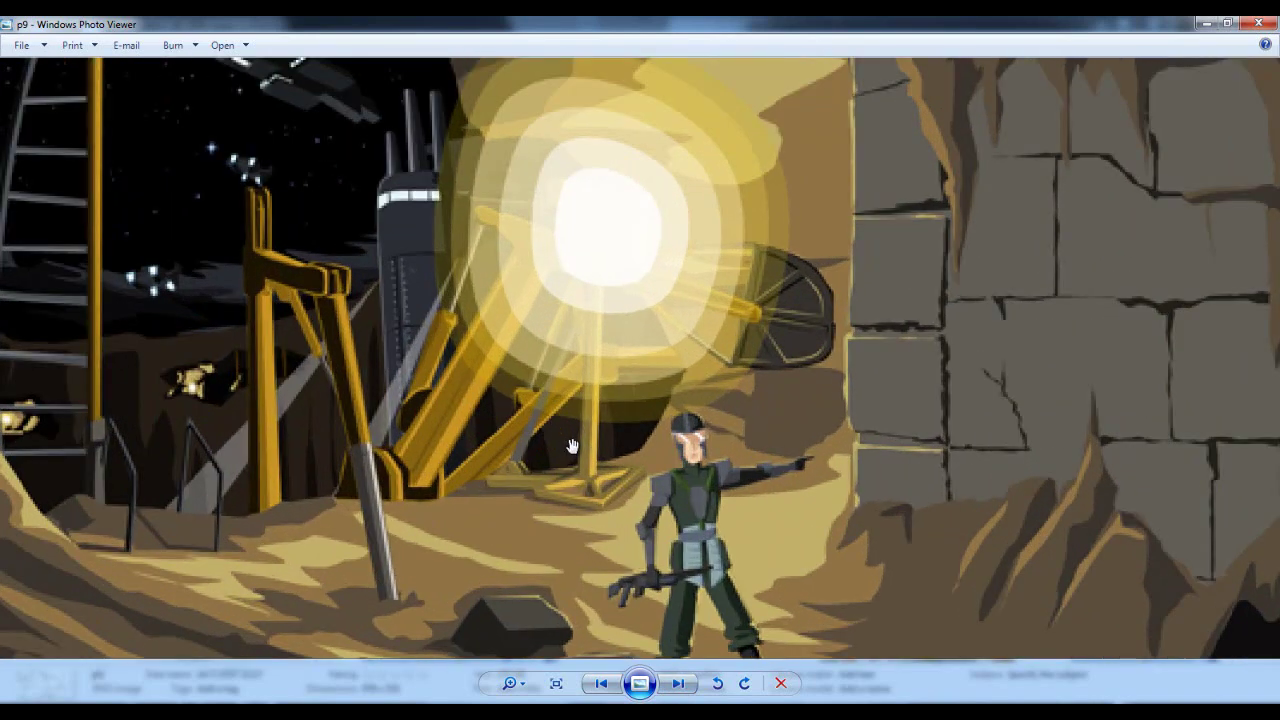
left_click_drag(1009, 276, 1151, 294)
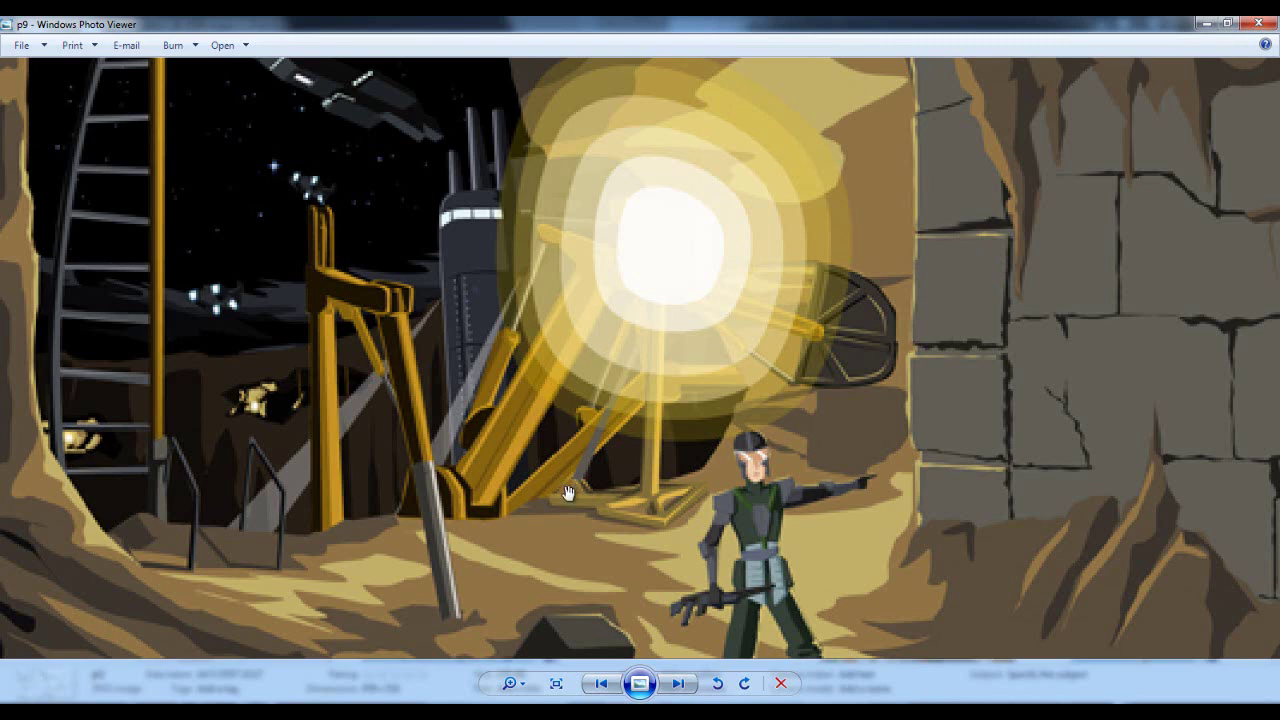
left_click_drag(563, 491, 707, 345)
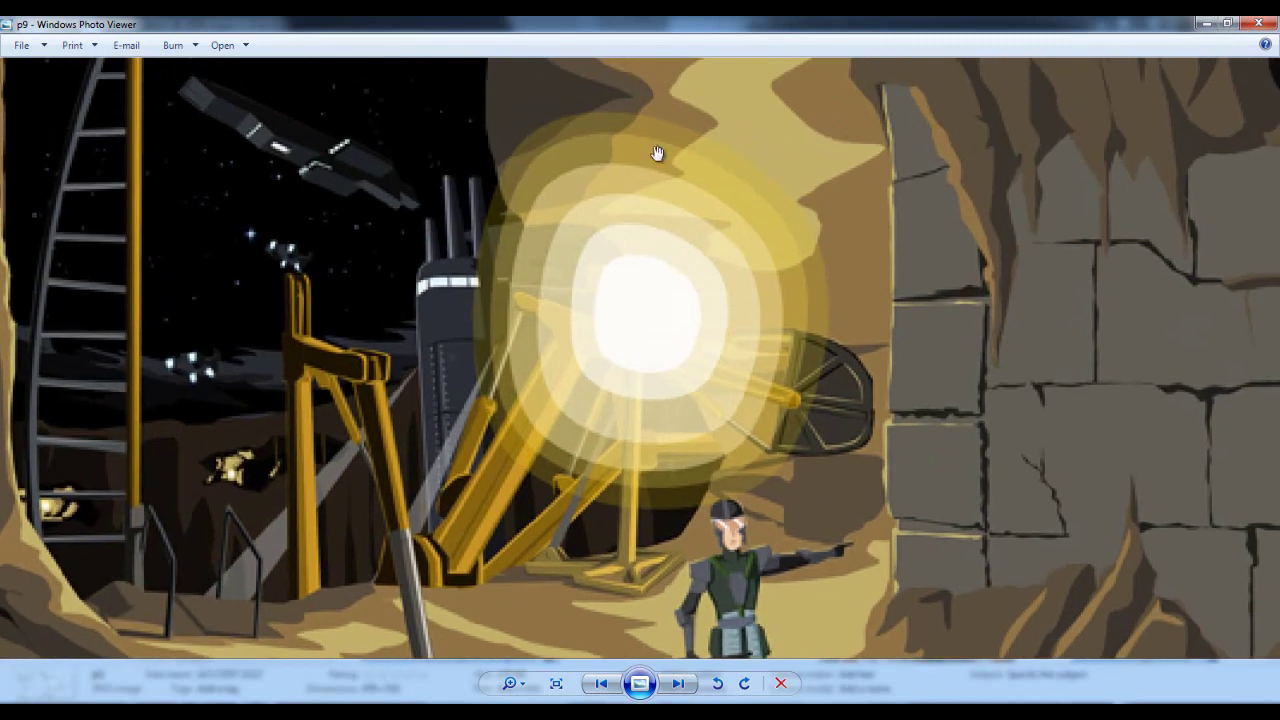
left_click_drag(713, 497, 723, 234)
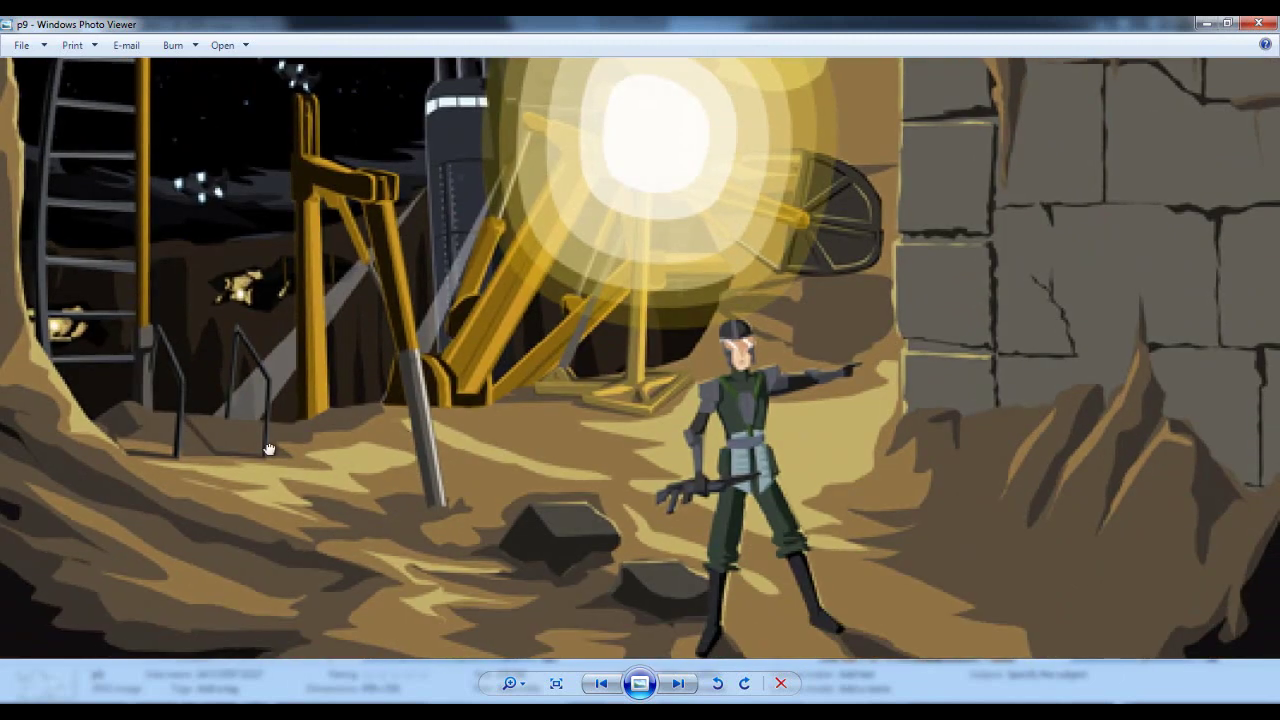
Examine the yellow machinery and light beams in p9 more closely, and view the overall cave scene.
left_click_drag(370, 457, 527, 325)
scroll(344, 258, "up", 3)
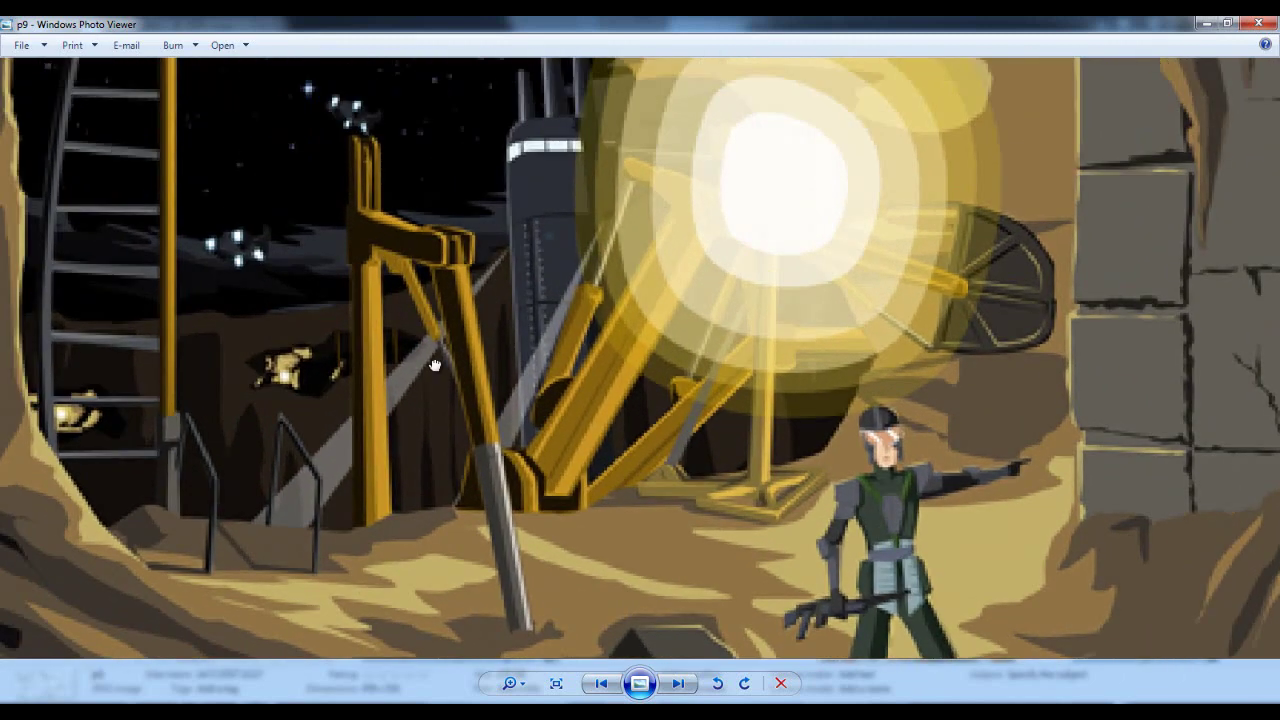
left_click_drag(344, 205, 474, 175)
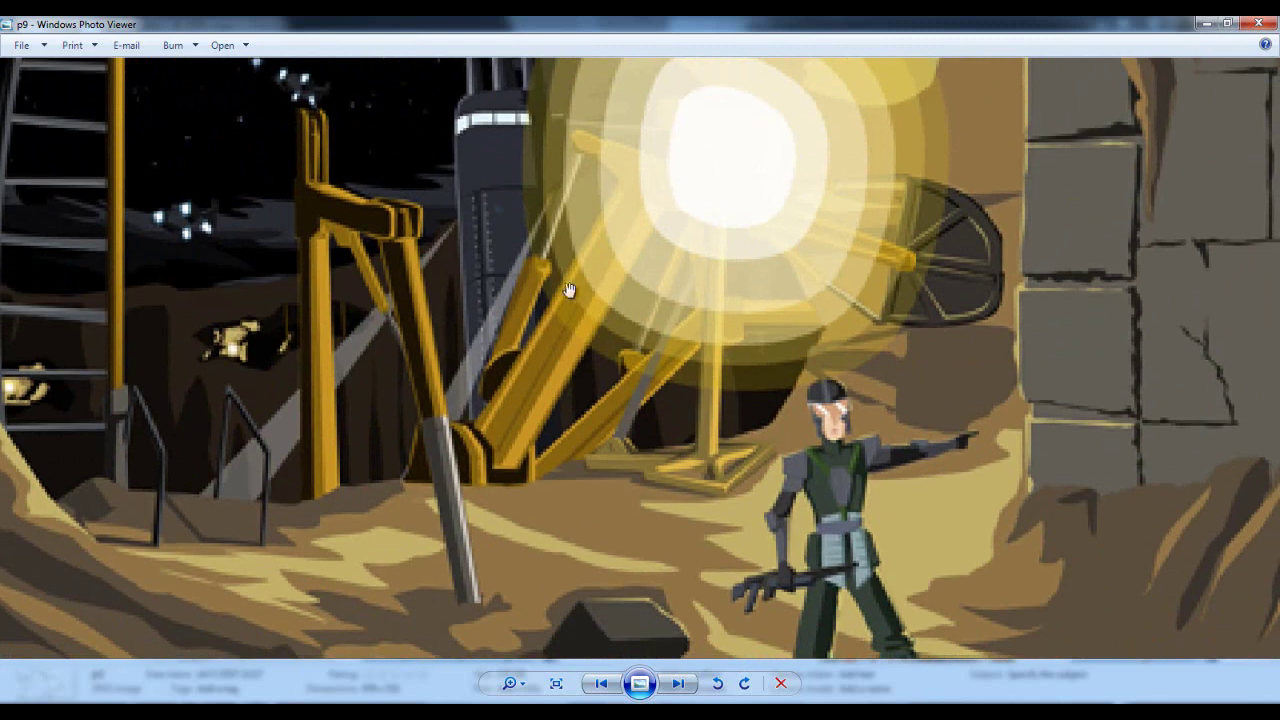
scroll(566, 286, "down", 3)
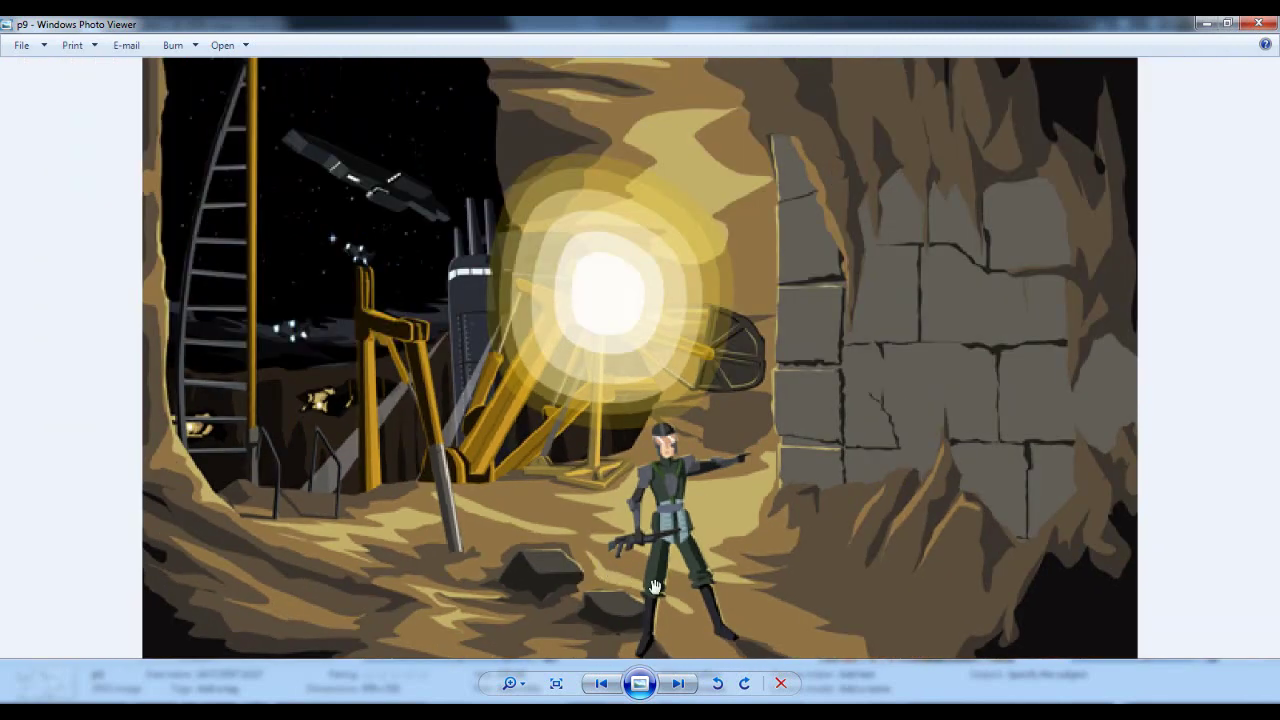
Show the painting p10 and examine the girl's dress and the brushwork on her raised hand up close.
left_click(683, 684)
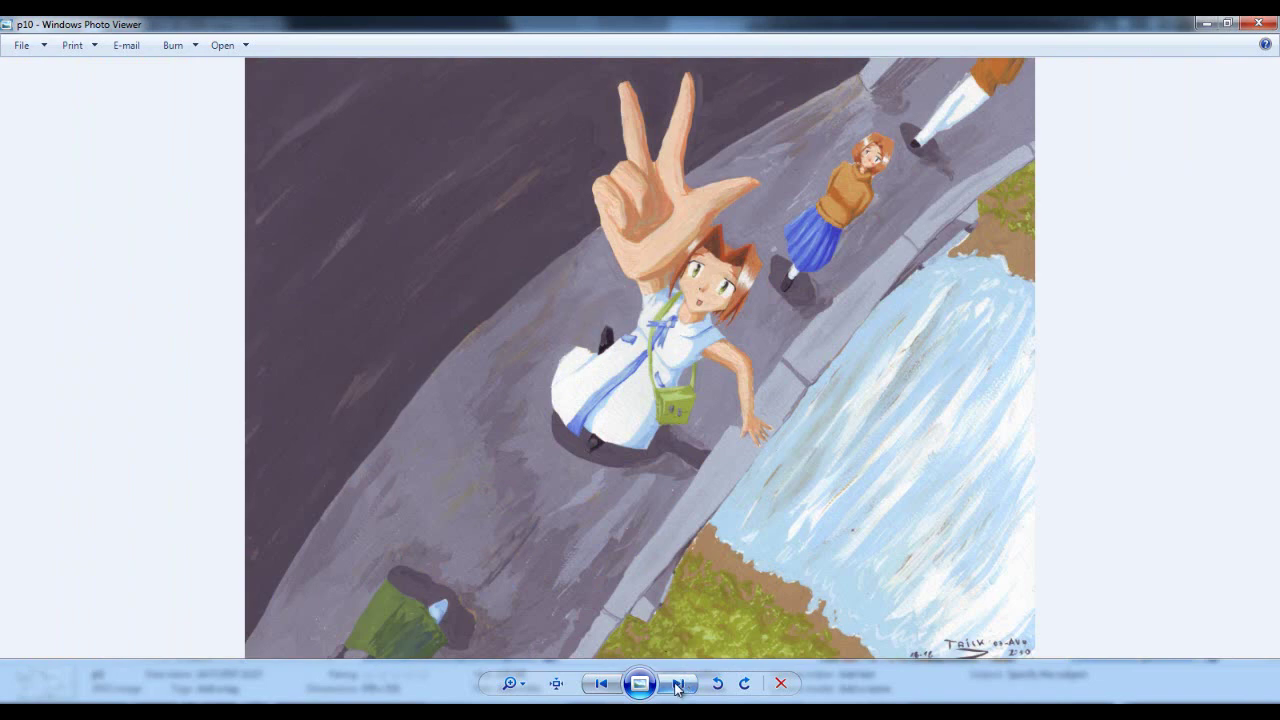
scroll(676, 378, "up", 4)
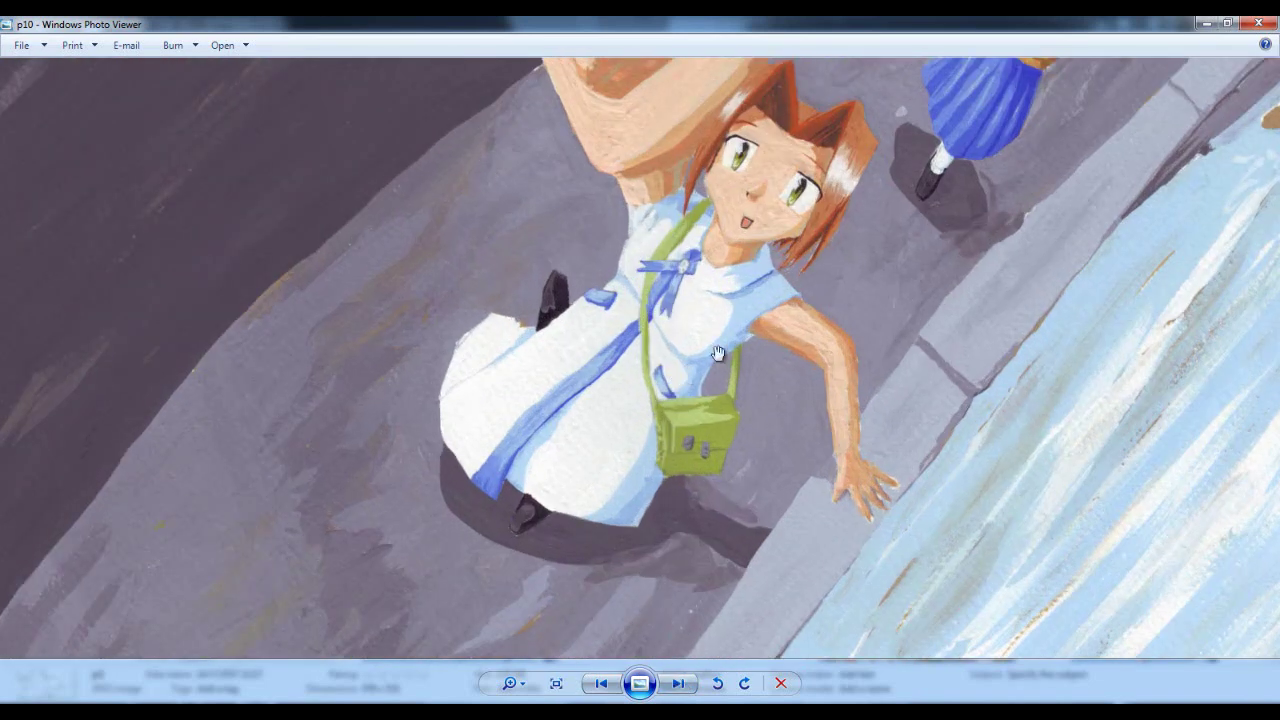
scroll(674, 260, "up", 2)
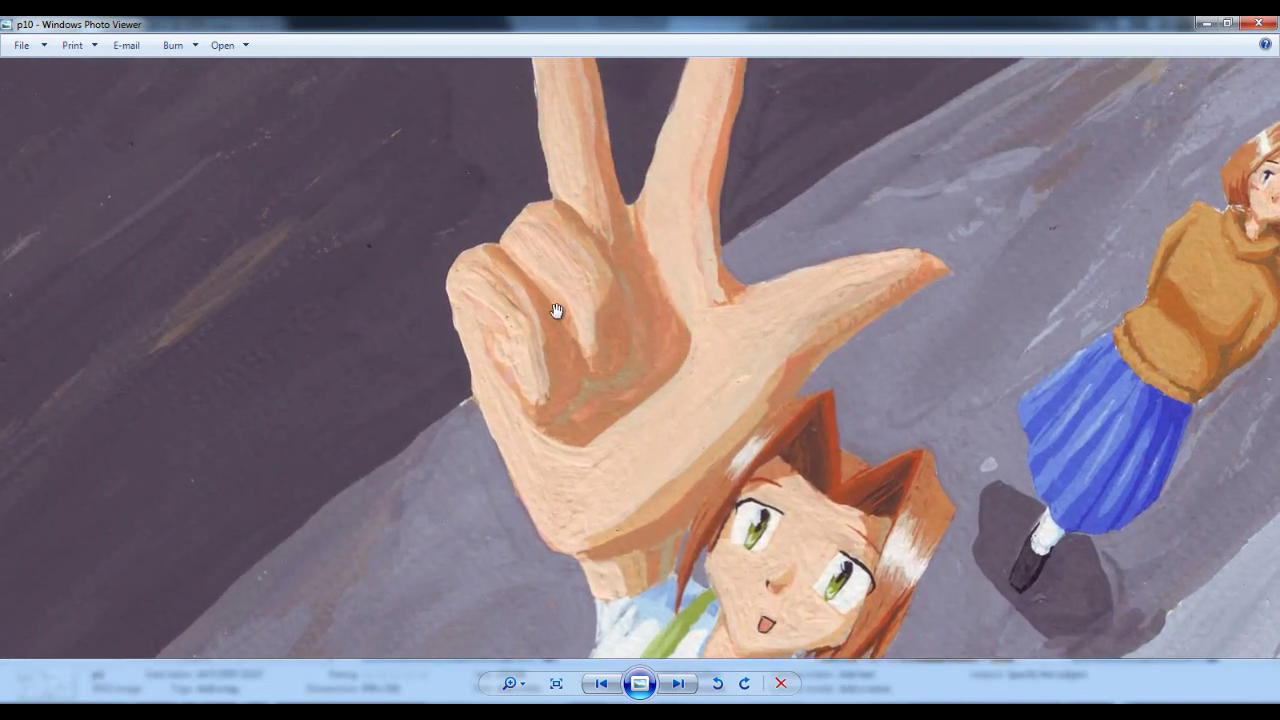
scroll(535, 312, "up", 2)
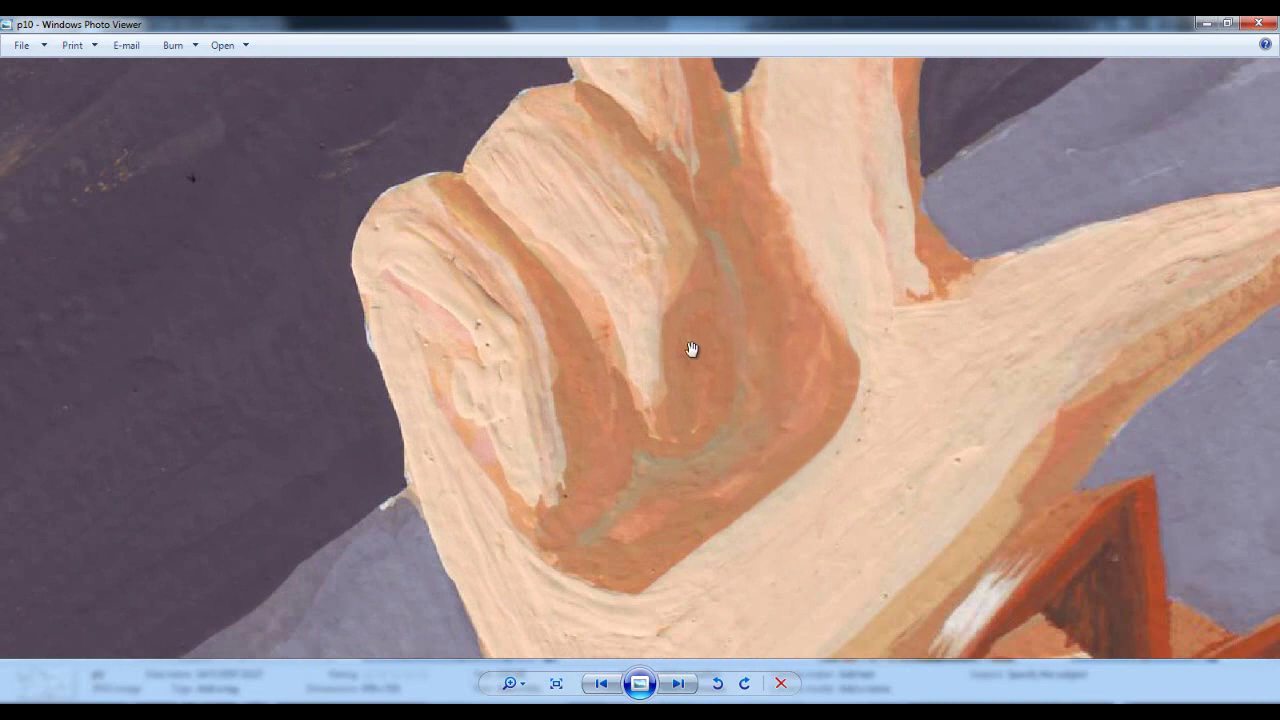
View more of the painting p10 and look over the composition from the raised hand to the water and signature.
scroll(737, 341, "down", 3)
scroll(737, 341, "down", 2)
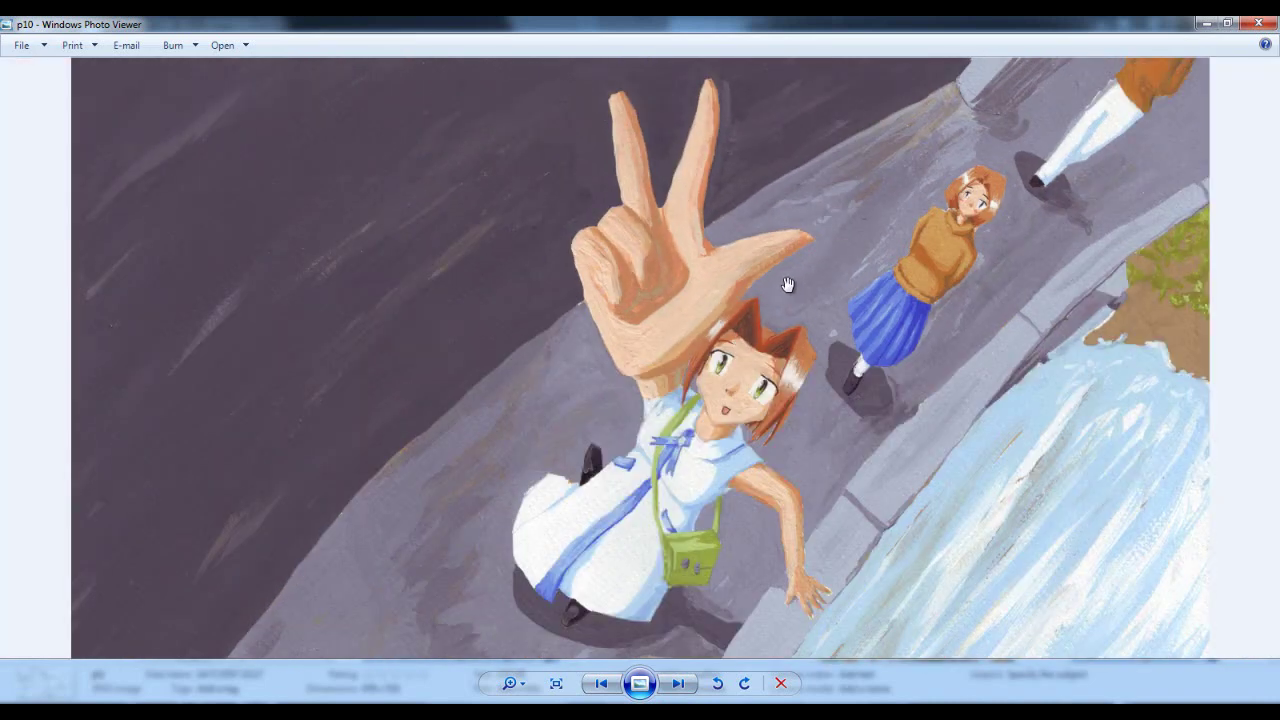
left_click_drag(731, 497, 757, 233)
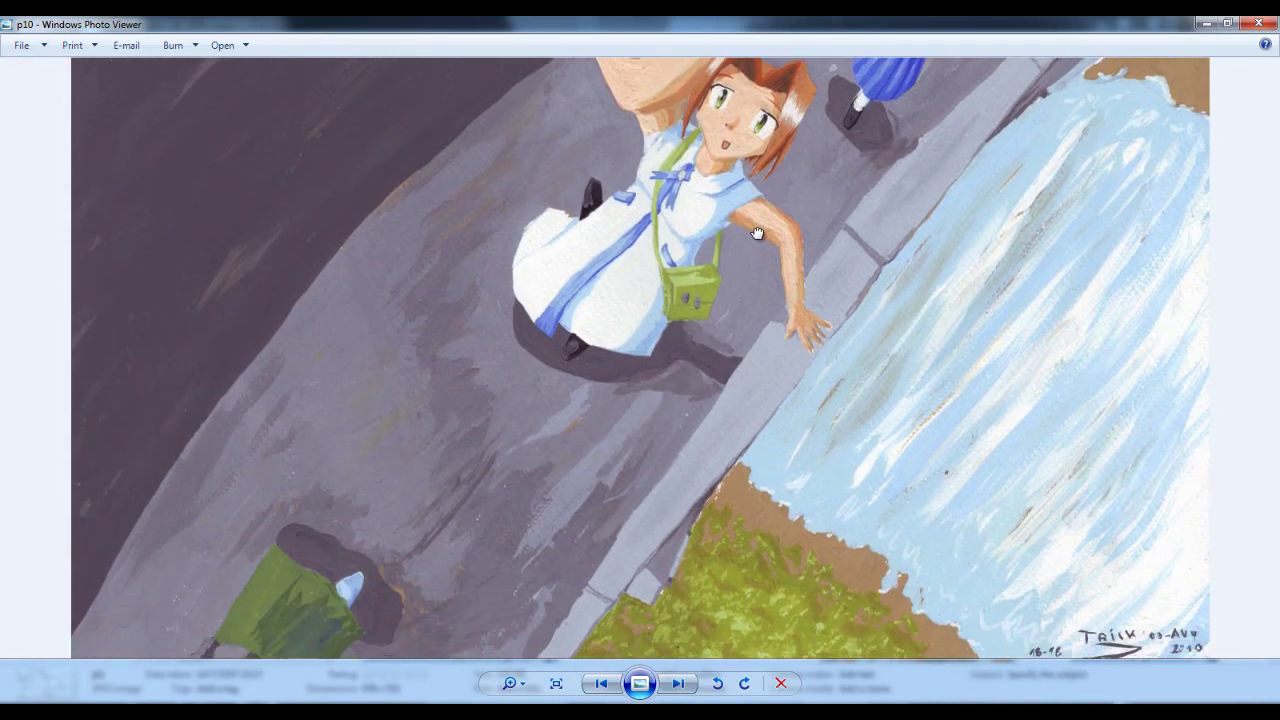
left_click_drag(480, 160, 480, 274)
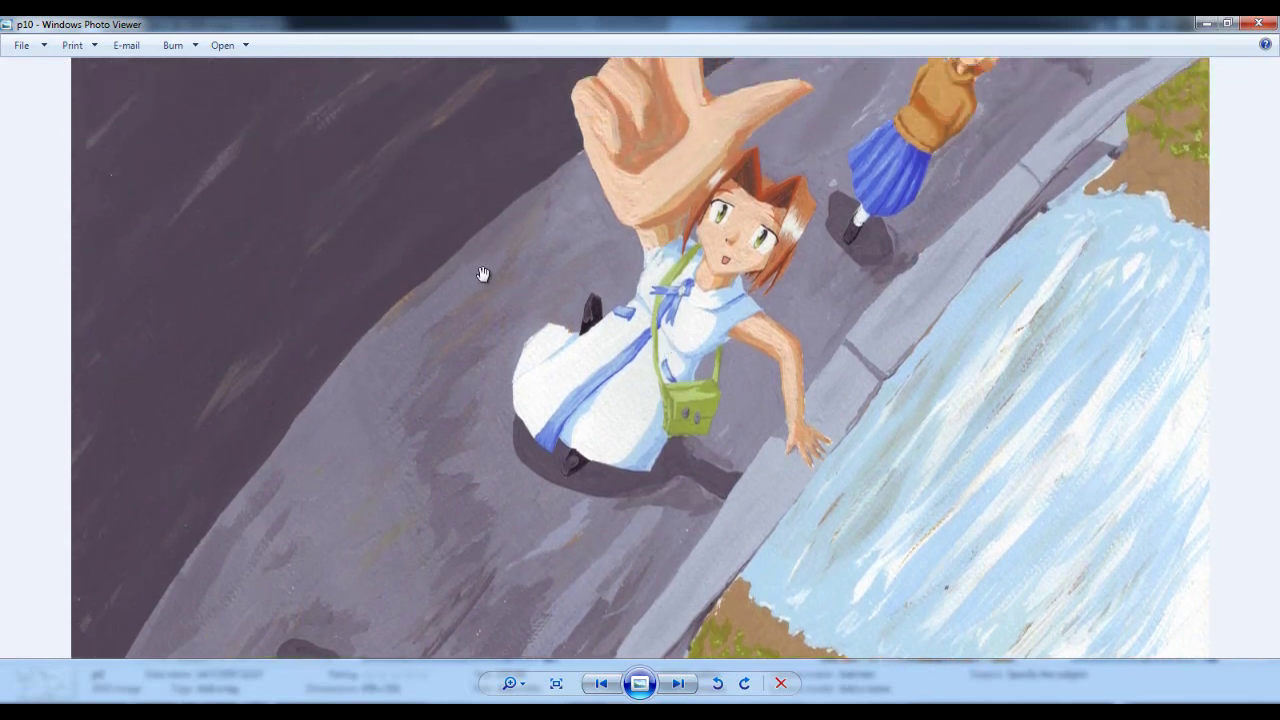
Look over the girl's raised hand, face and dress in p10, including the lower street, grass and water.
scroll(483, 274, "up", 3)
scroll(473, 254, "down", 3)
scroll(660, 390, "up", 4)
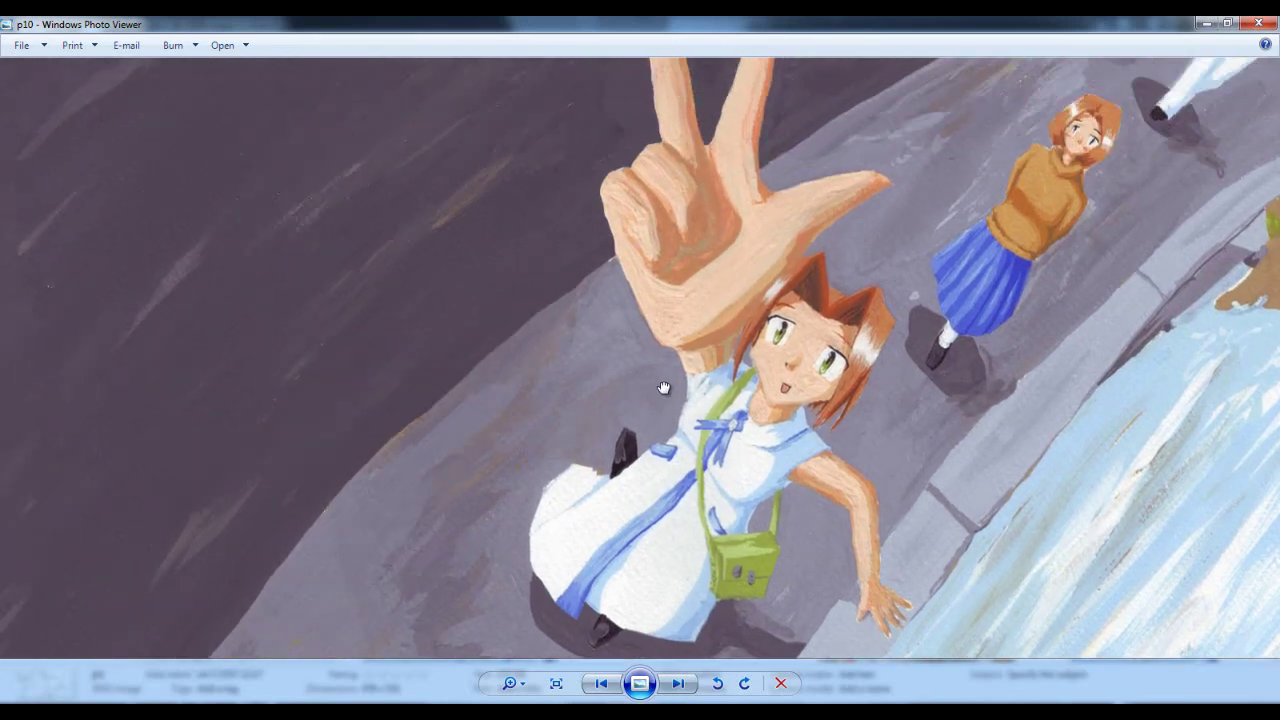
scroll(660, 404, "down", 4)
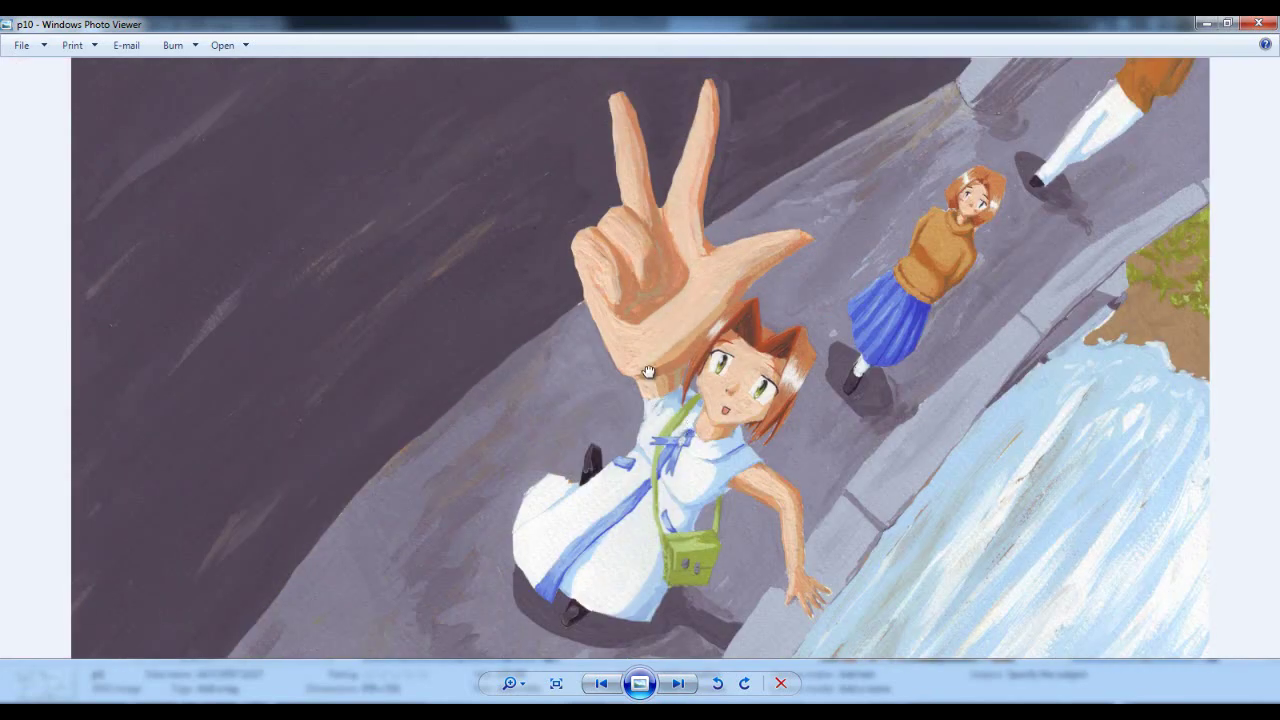
left_click_drag(660, 404, 629, 298)
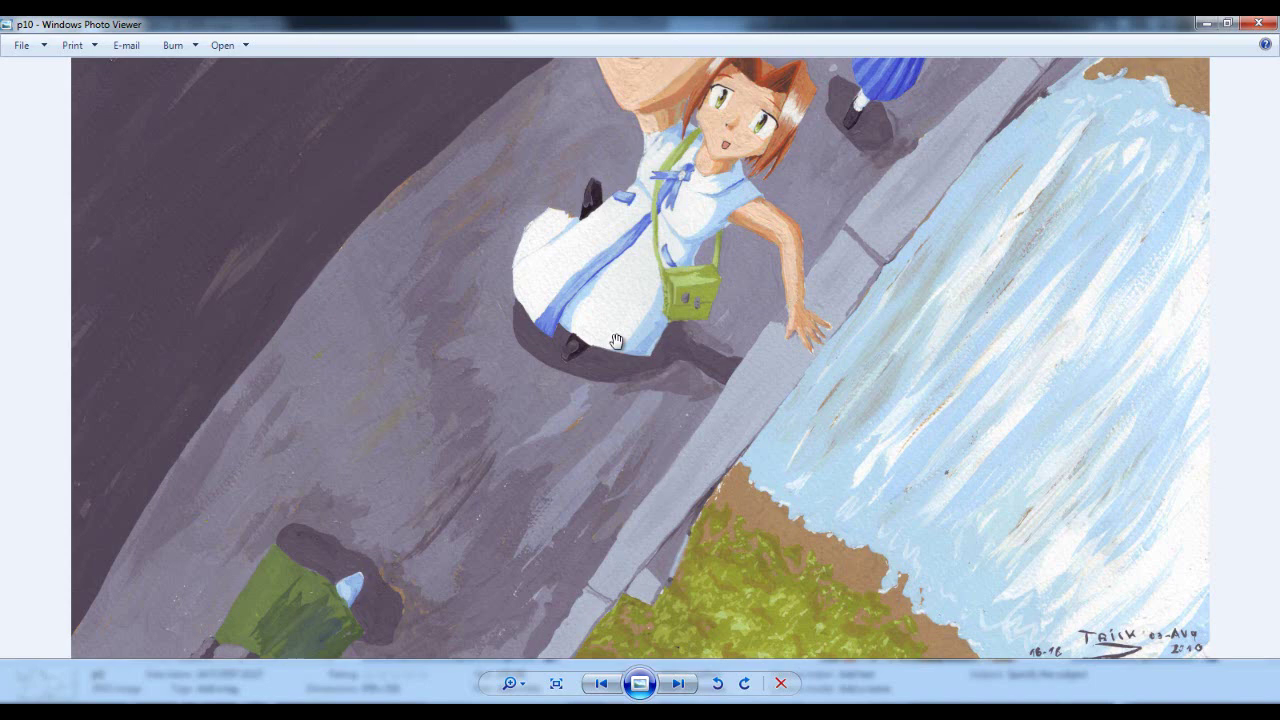
left_click_drag(977, 218, 894, 445)
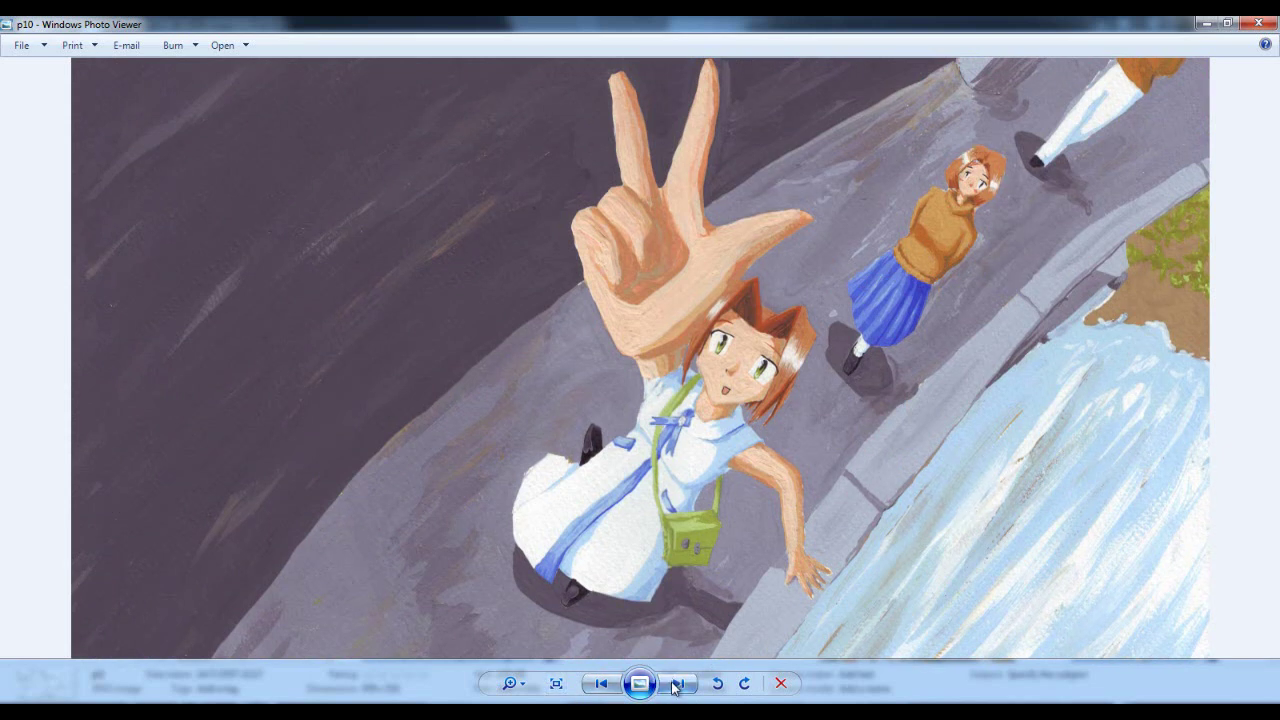
Examine the background woman in the blue skirt and the walking figure in p10, and view the whole painting.
scroll(1005, 178, "up", 2)
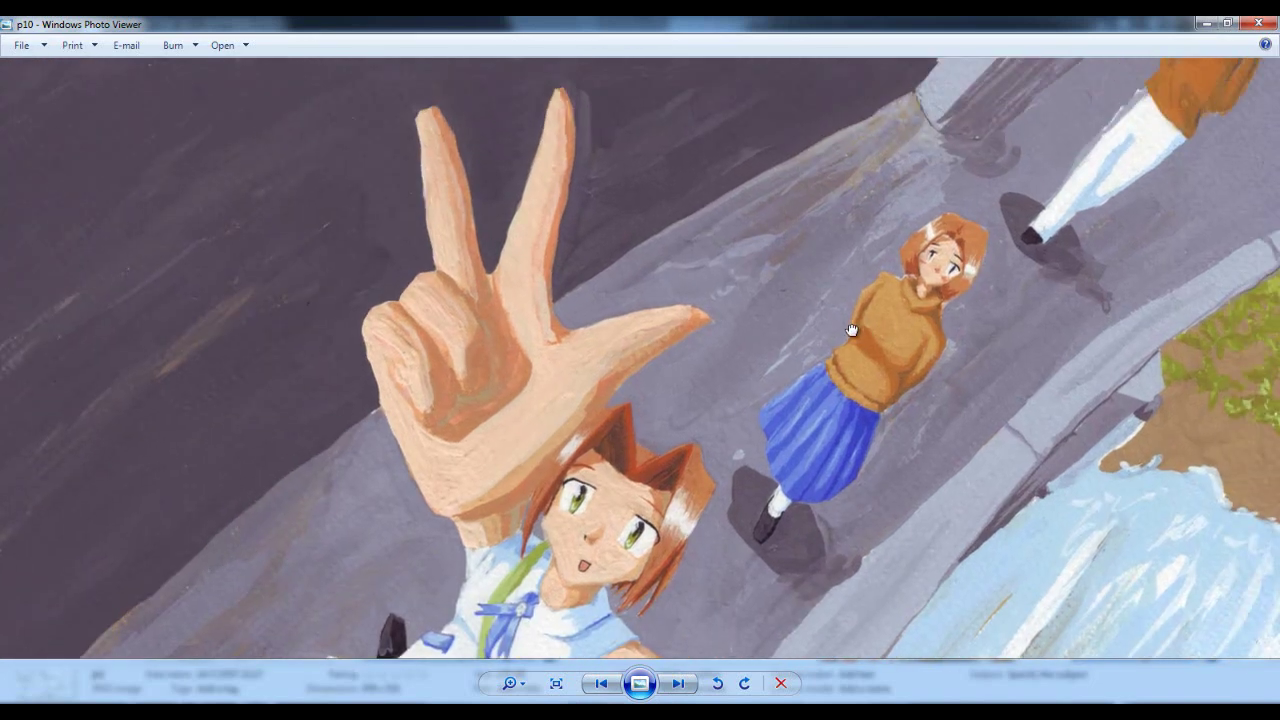
left_click_drag(745, 470, 904, 272)
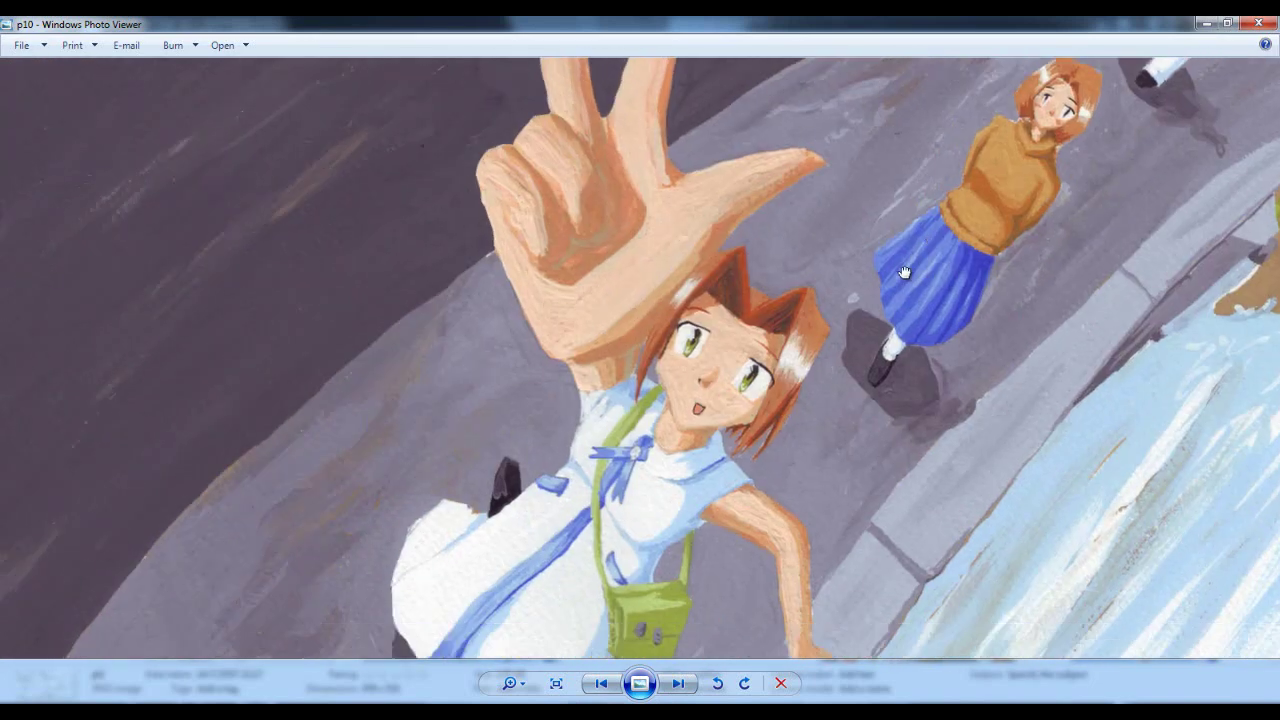
scroll(904, 272, "down", 2)
scroll(822, 253, "down", 1)
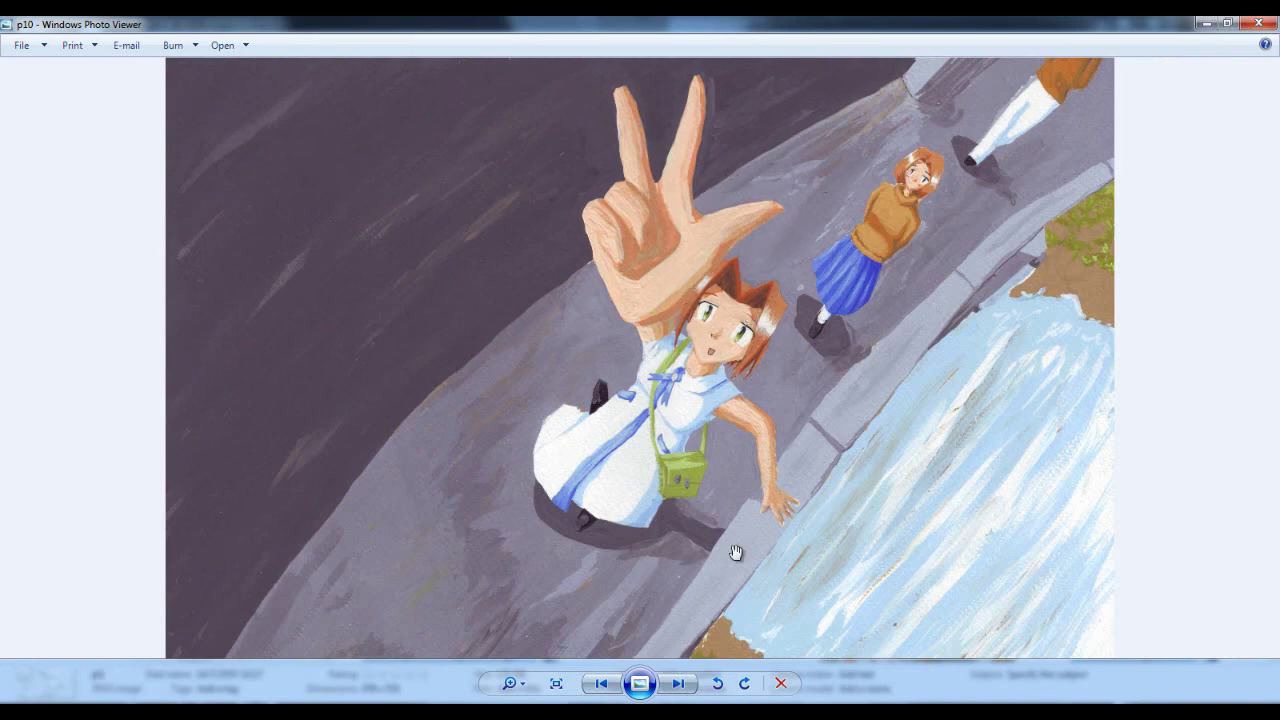
scroll(1070, 150, "up", 2)
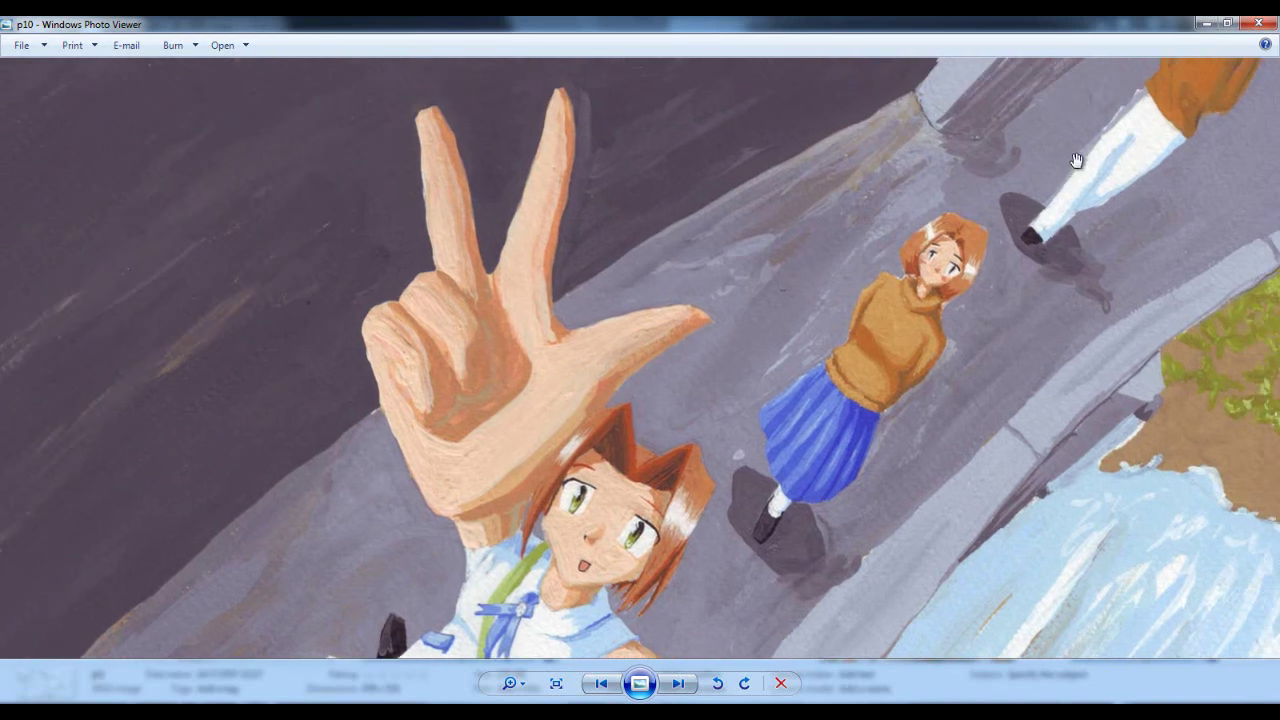
scroll(1060, 176, "up", 2)
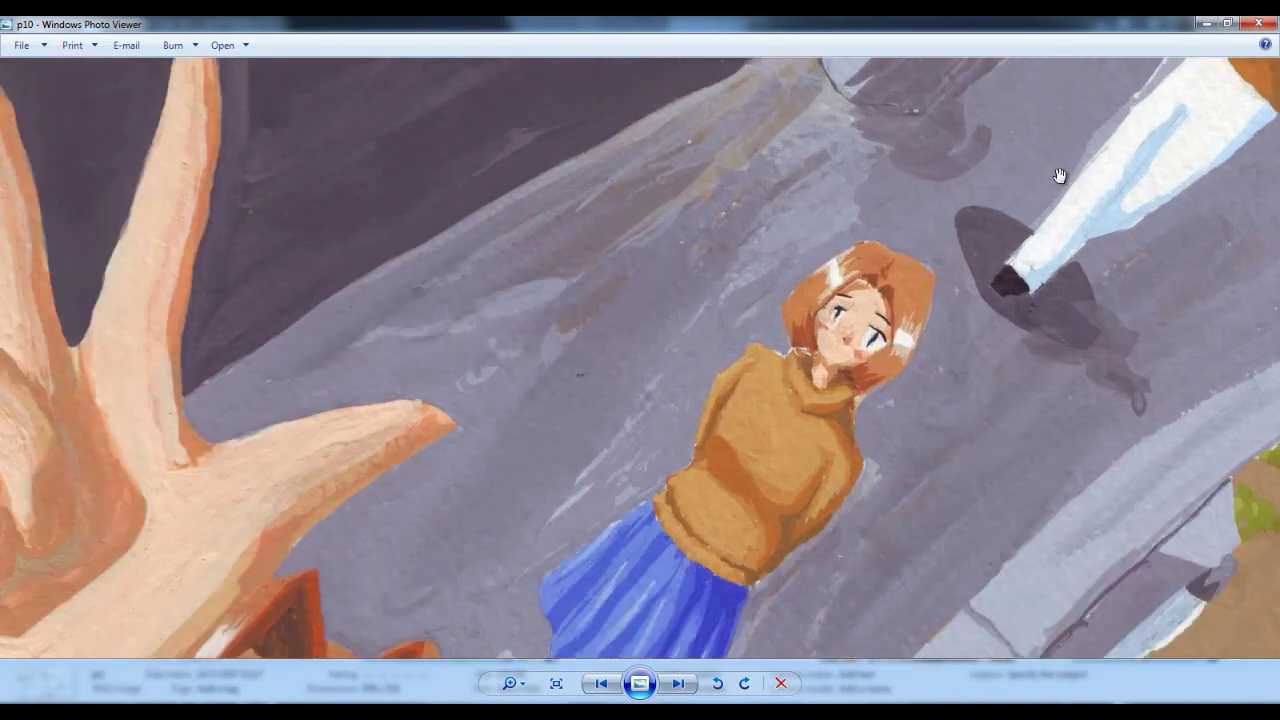
scroll(1005, 259, "down", 1)
scroll(806, 450, "down", 1)
scroll(760, 456, "down", 1)
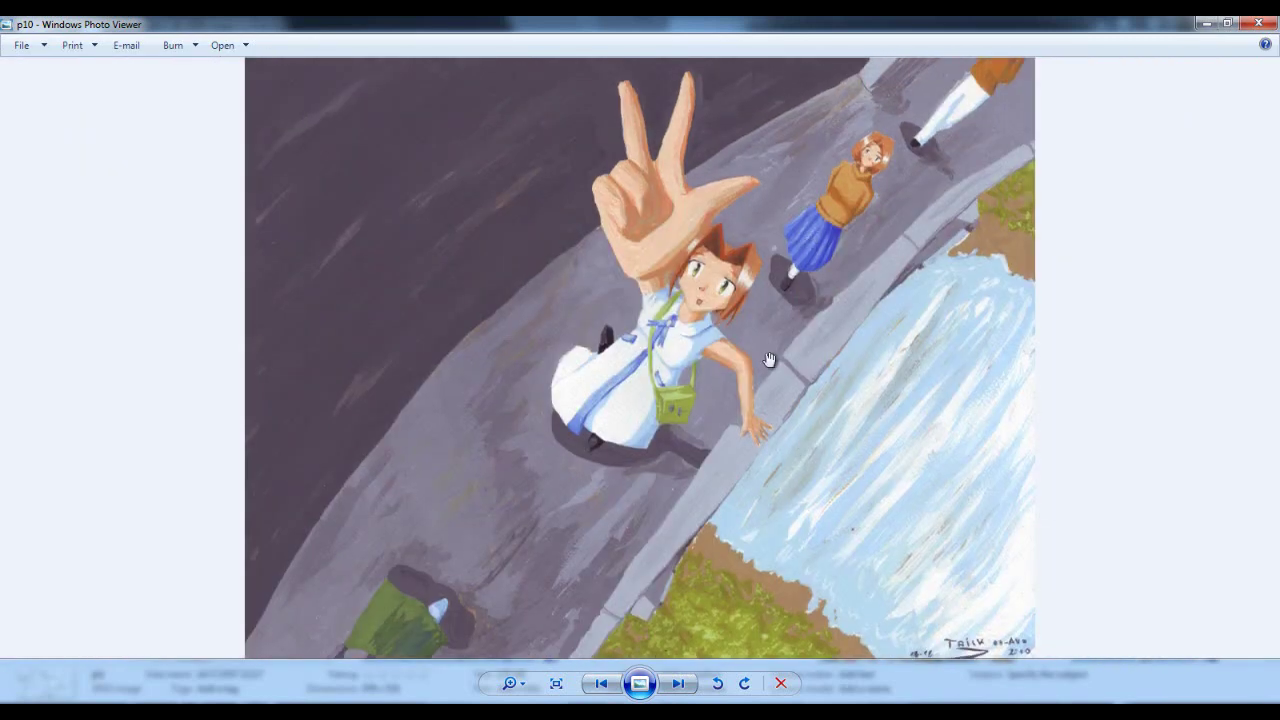
Show the line drawing p11 and its coloured version p12, and compare the two enlarged.
left_click(680, 686)
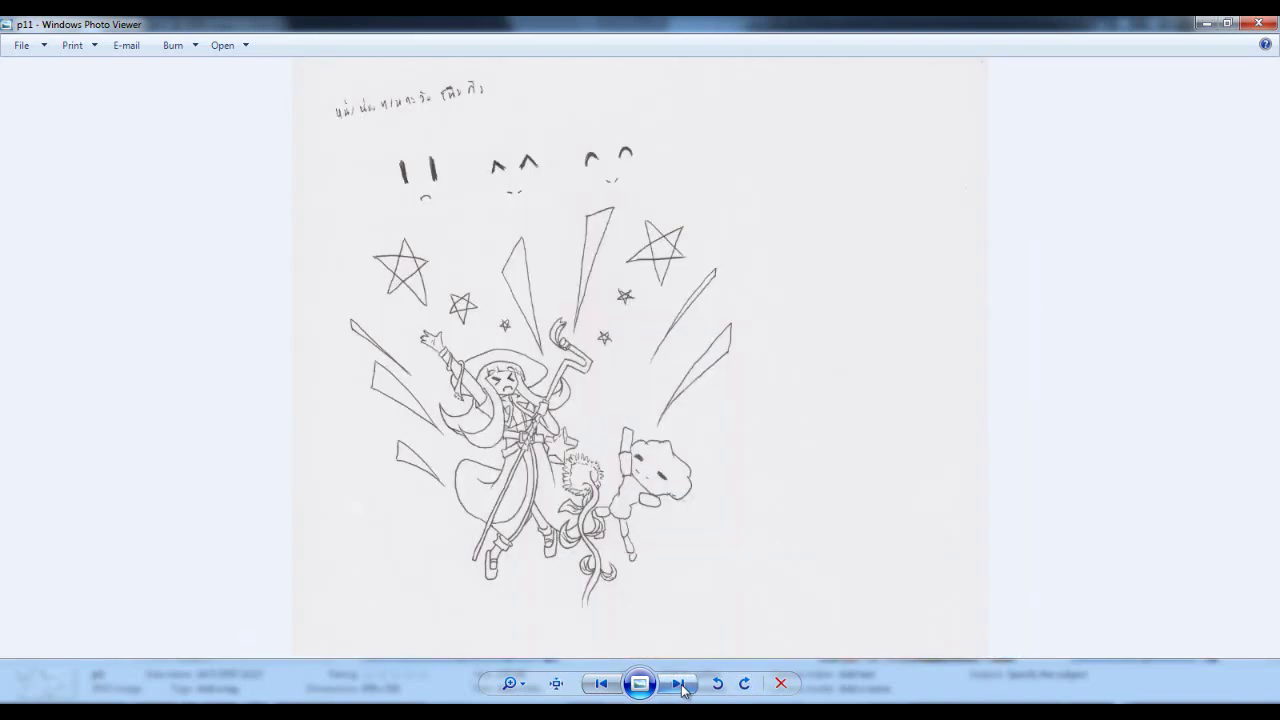
left_click(680, 686)
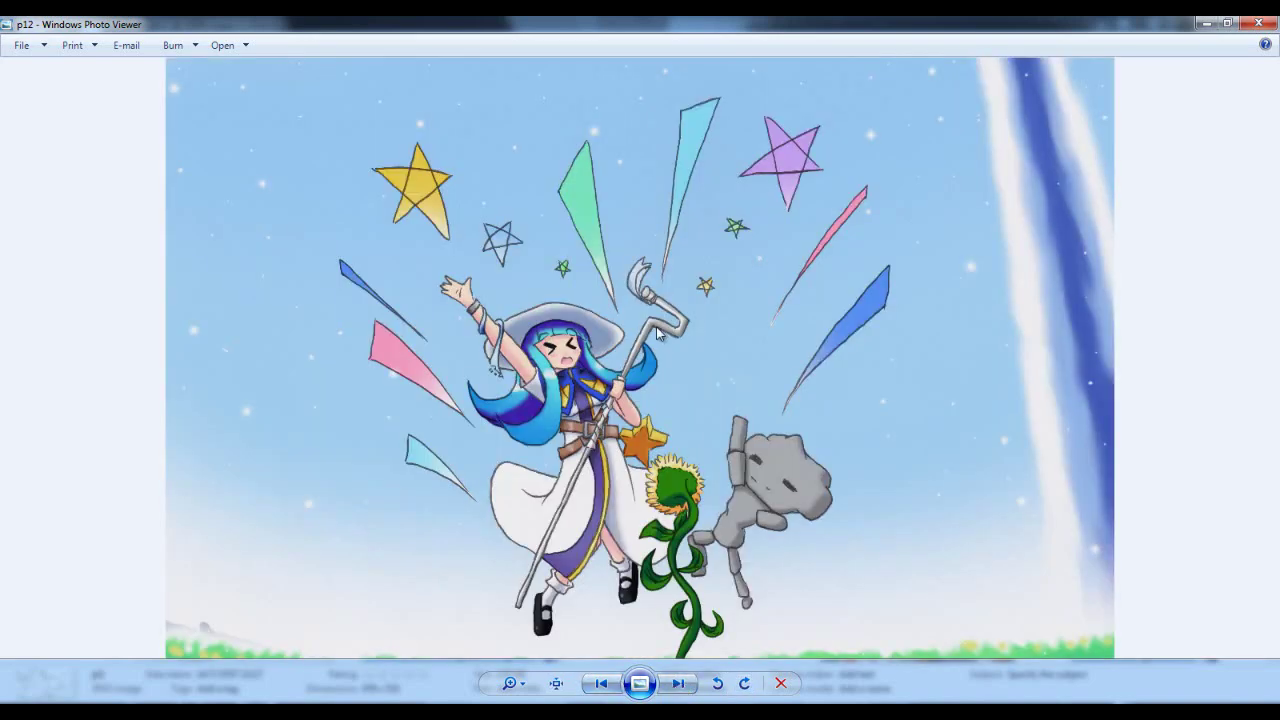
scroll(648, 428, "up", 3)
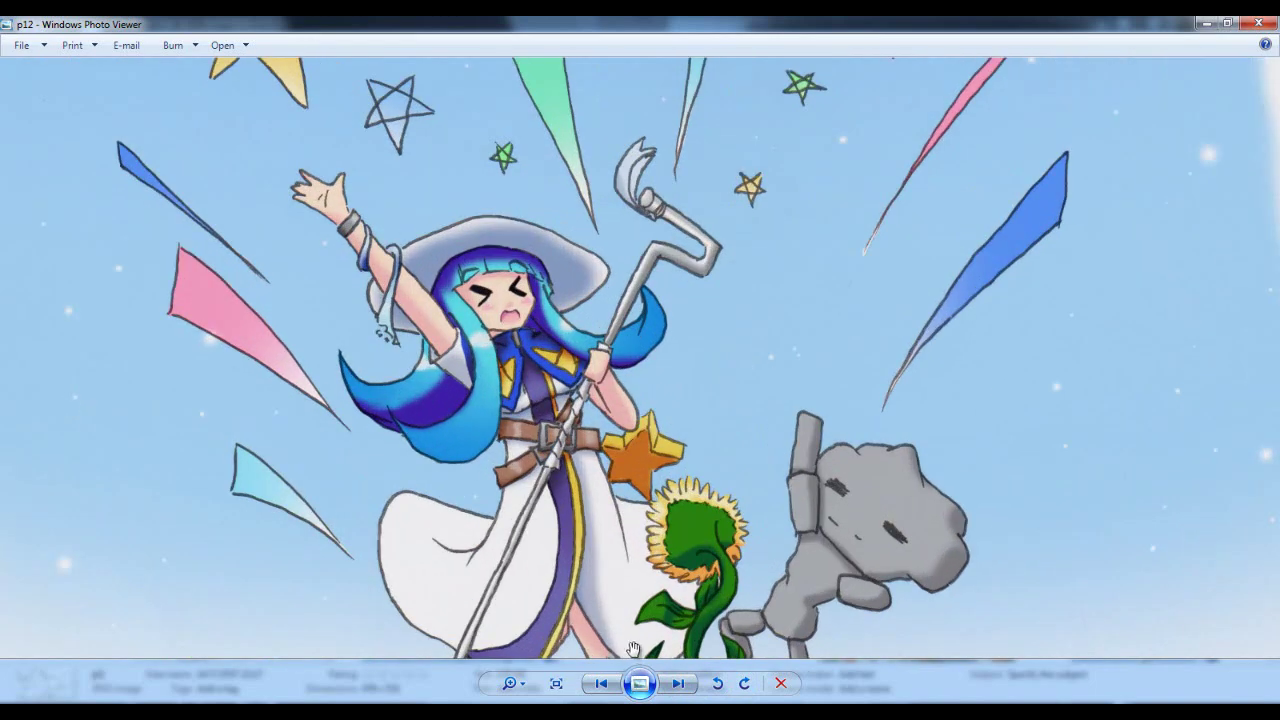
left_click(601, 683)
scroll(459, 366, "up", 4)
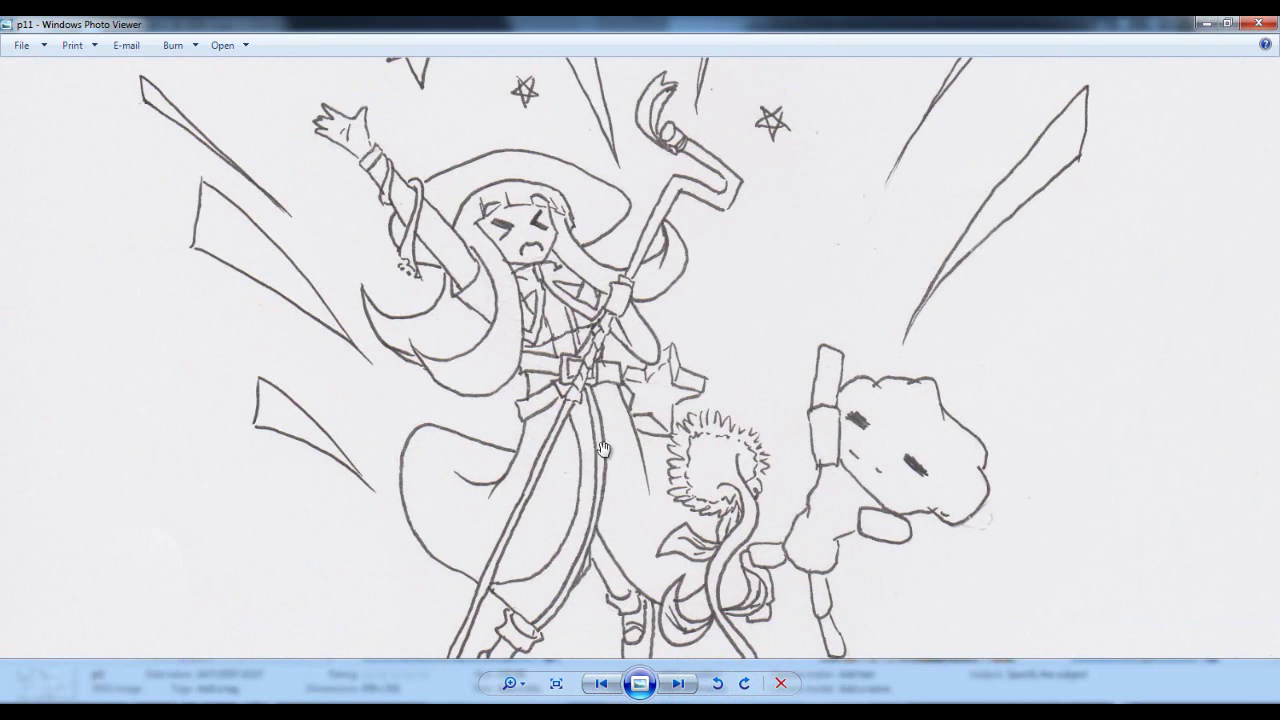
left_click(678, 683)
scroll(688, 462, "up", 2)
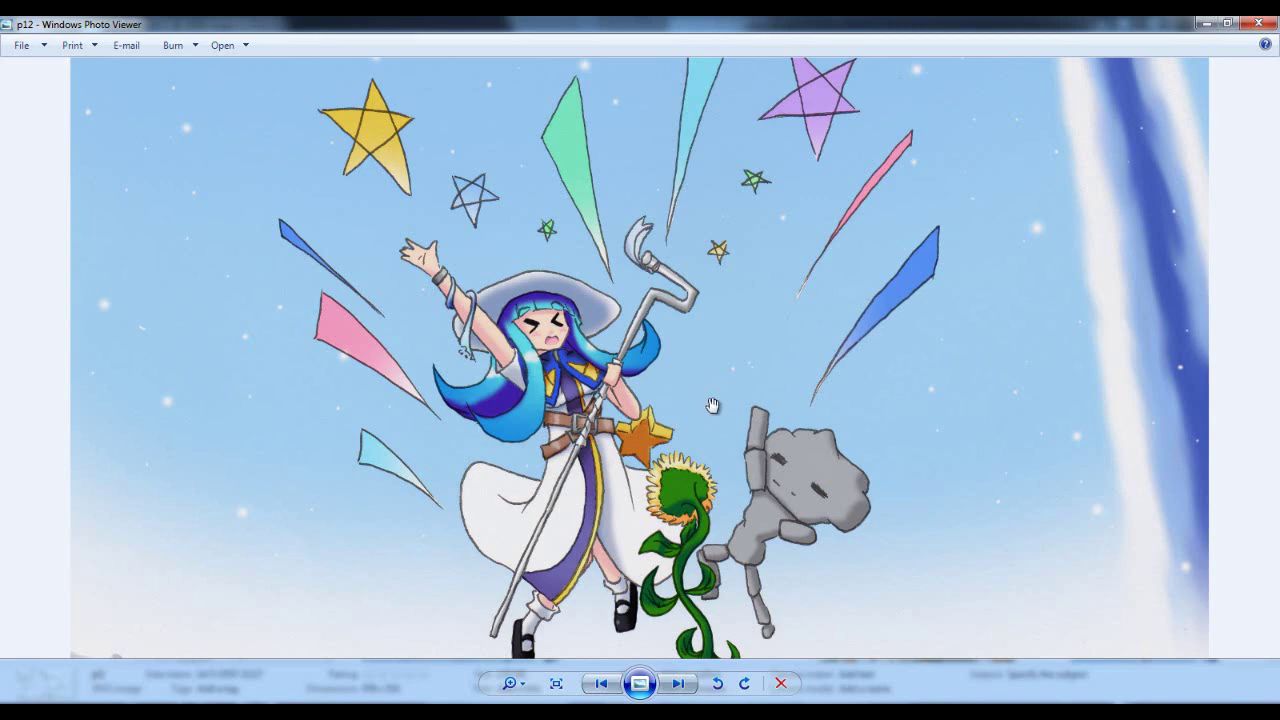
Examine the coloured stars and light shards around the wizard girl's raised hand and staff in p12.
scroll(698, 324, "up", 1)
left_click_drag(661, 212, 827, 320)
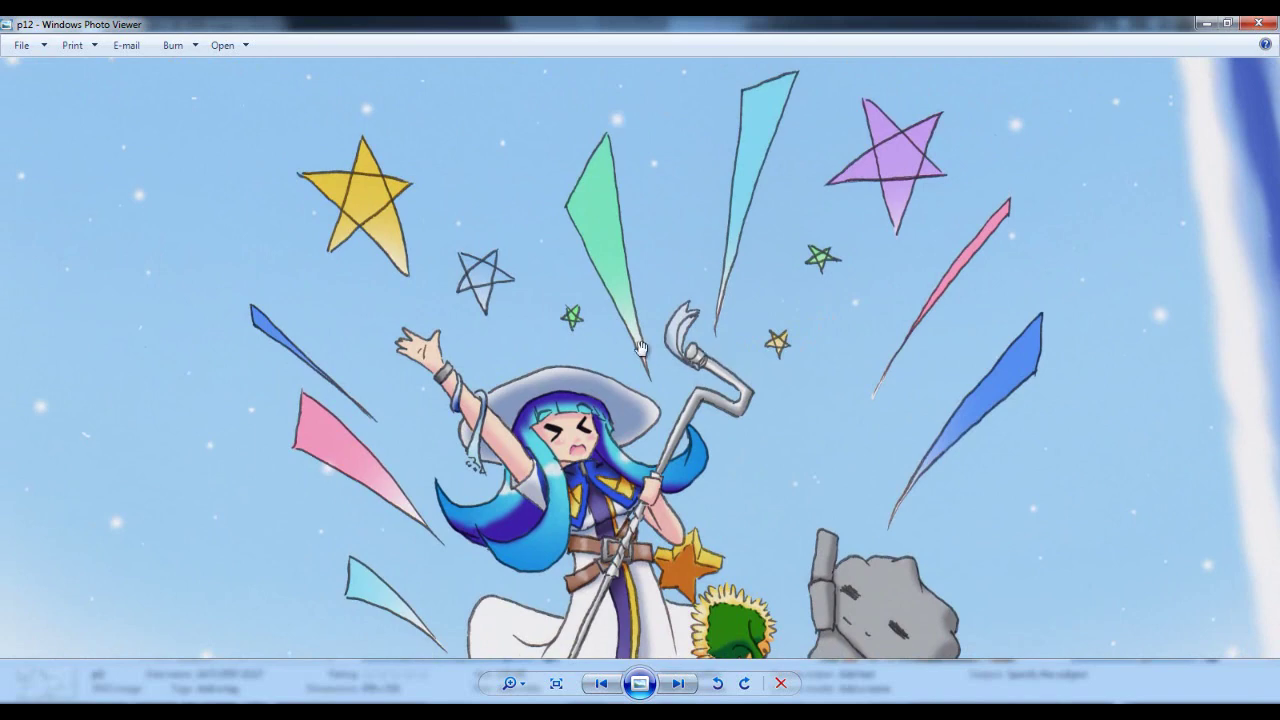
scroll(585, 336, "up", 1)
scroll(604, 332, "up", 1)
scroll(606, 330, "down", 1)
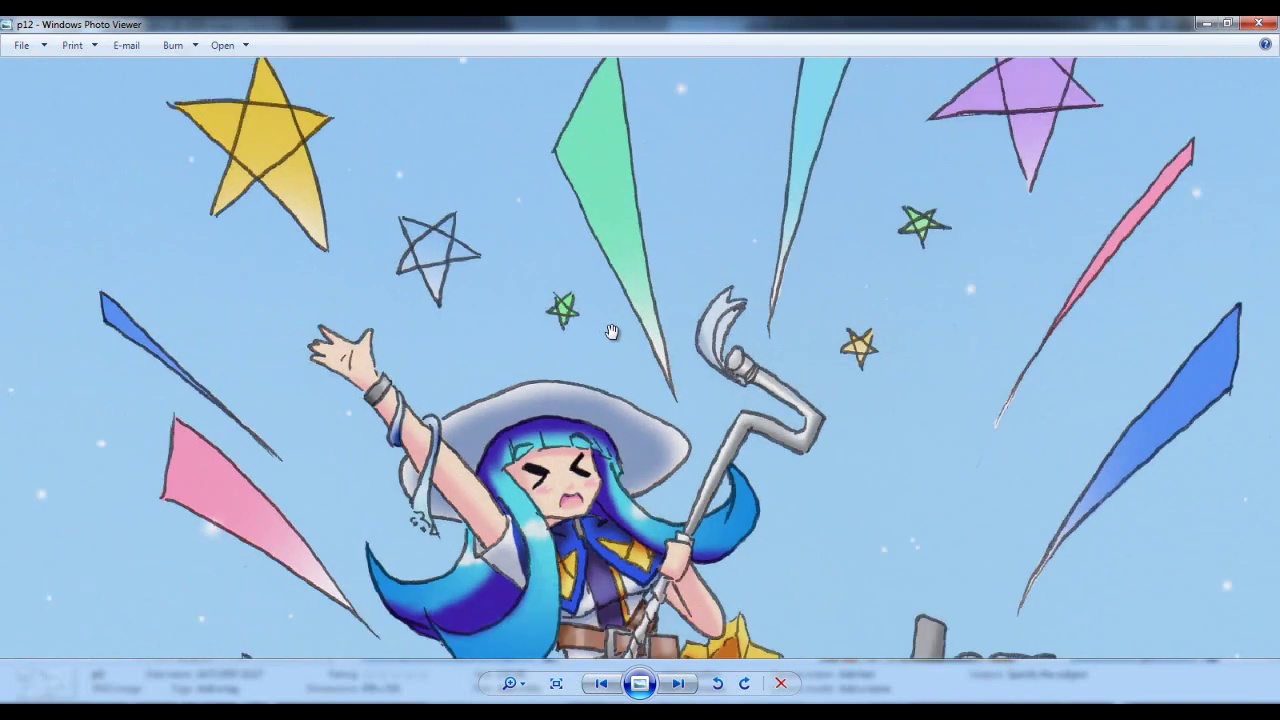
Examine the shading on the wizard girl's face, hat, hair and staff in p12 up close, and view the full figure.
left_click_drag(627, 490, 600, 294)
scroll(591, 294, "up", 2)
scroll(591, 294, "up", 1)
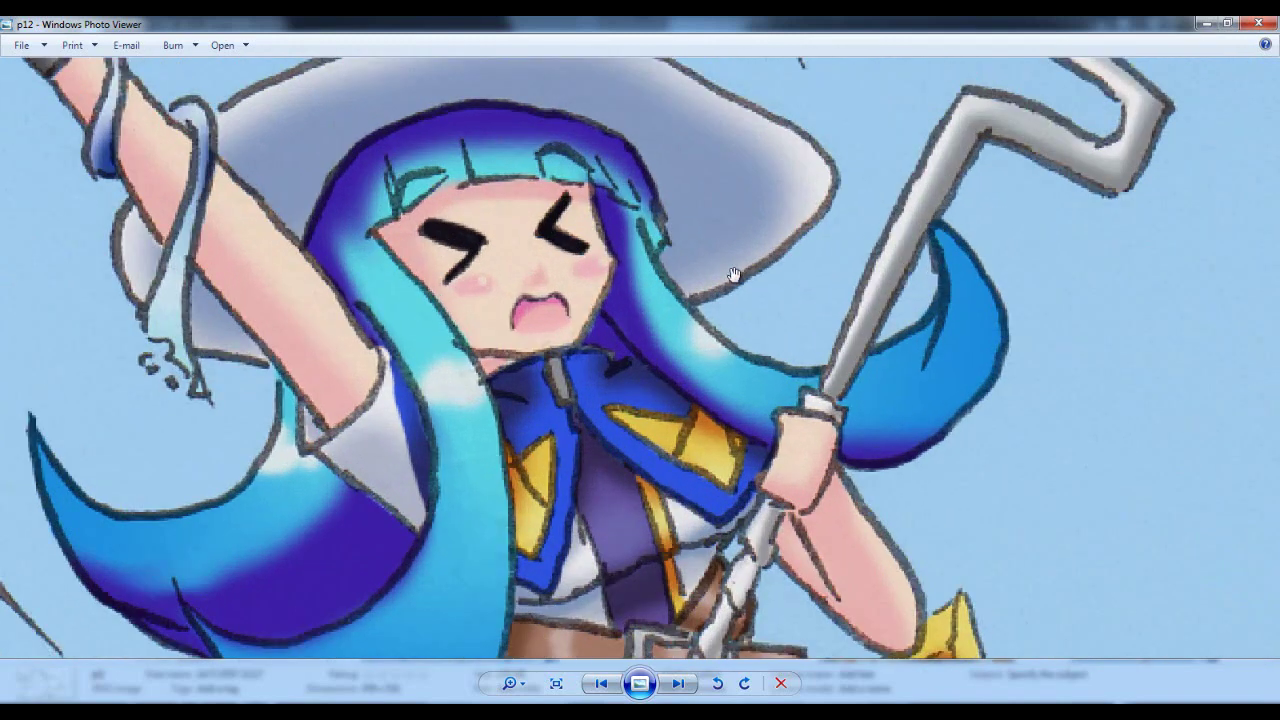
scroll(736, 276, "up", 2)
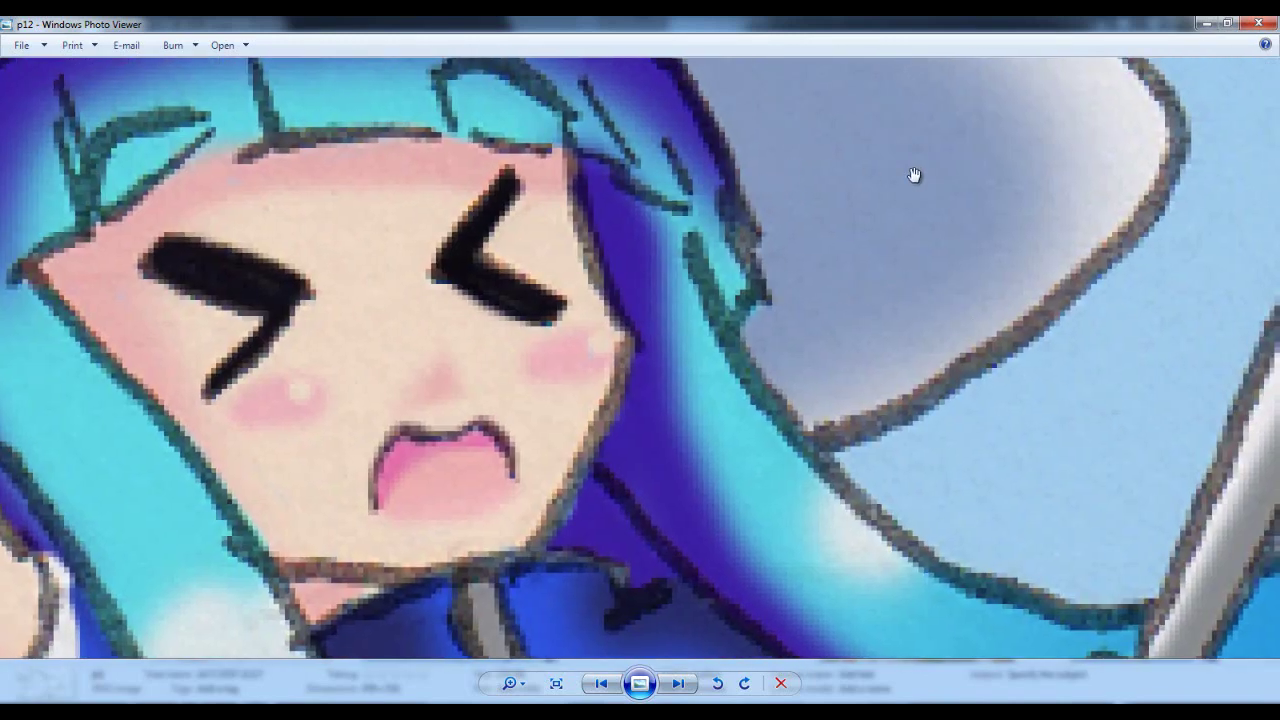
left_click_drag(914, 177, 629, 267)
scroll(709, 251, "down", 1)
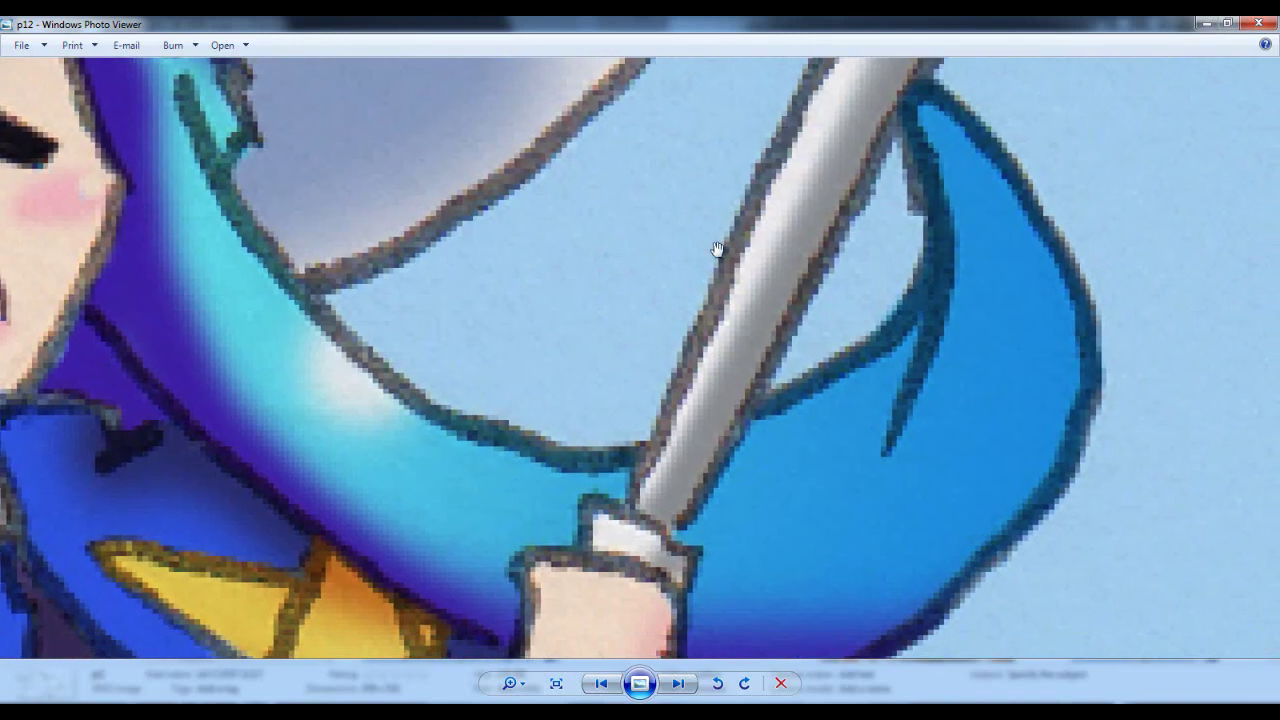
left_click_drag(477, 343, 491, 277)
scroll(504, 274, "down", 2)
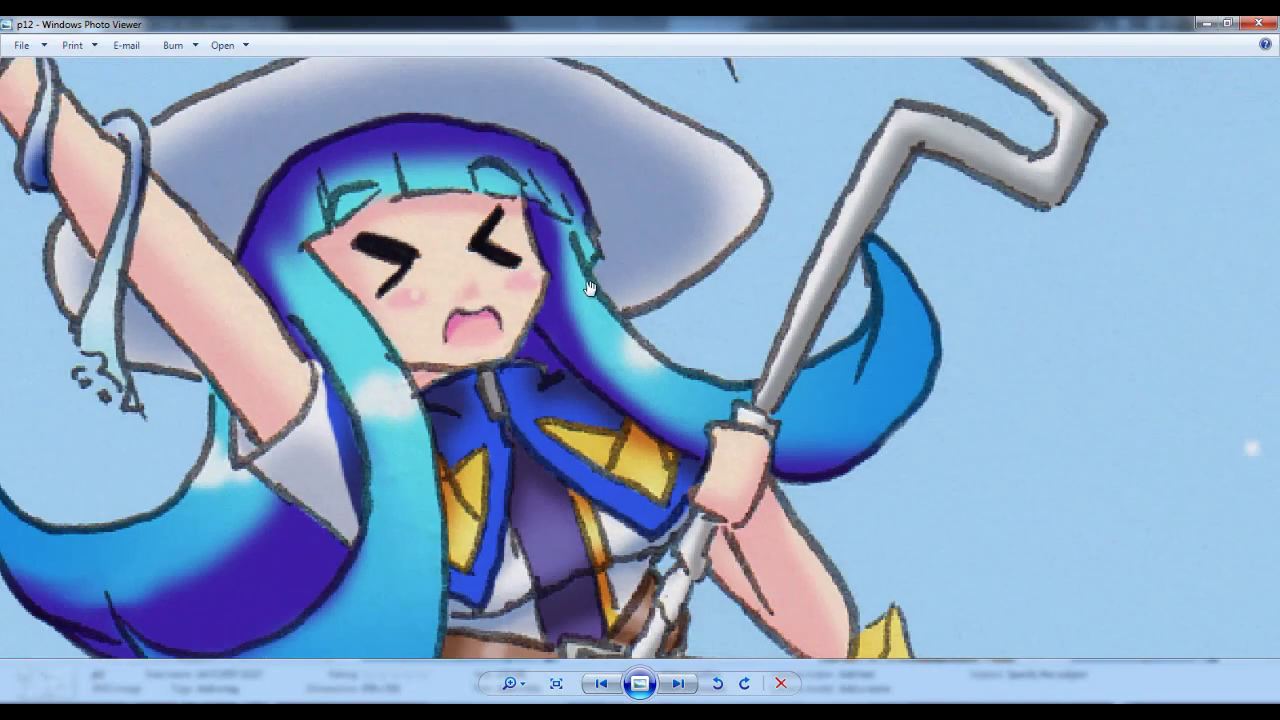
scroll(588, 287, "down", 2)
scroll(608, 287, "down", 1)
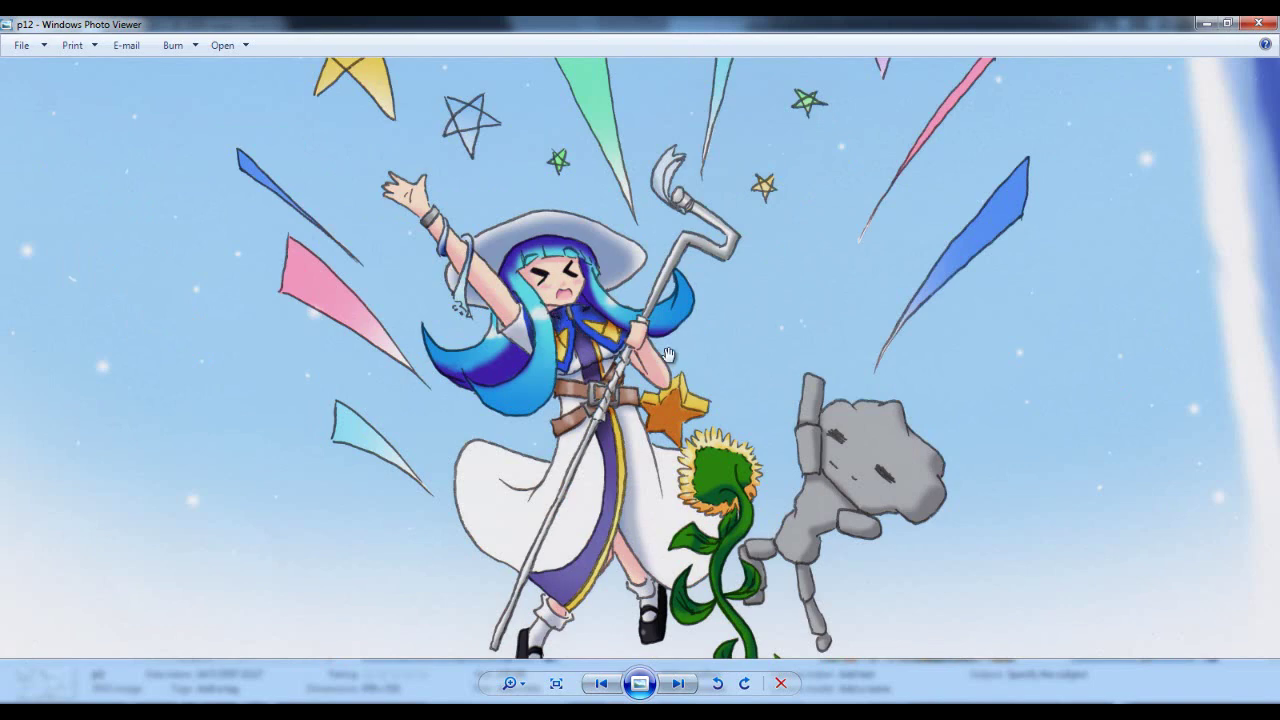
Return to the line drawing p11 and examine its pen lines up close around the girl, staff and star.
left_click(601, 683)
scroll(587, 408, "up", 3)
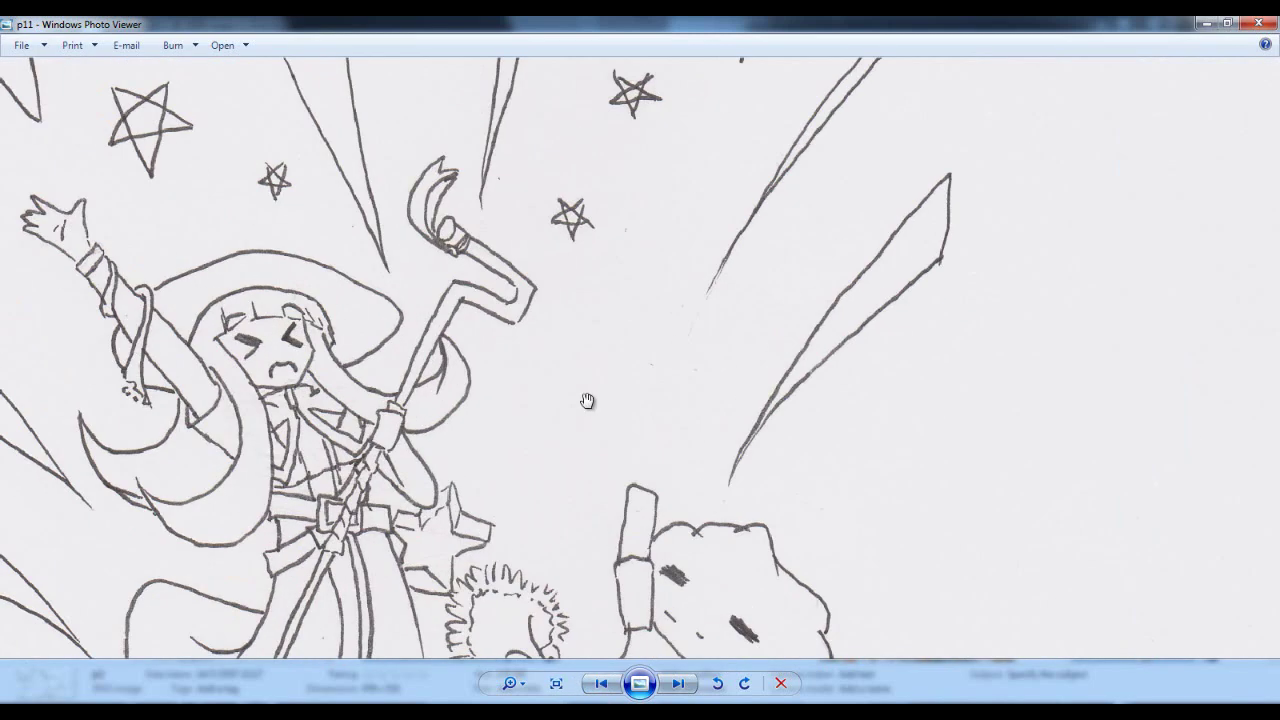
mouse_move(571, 429)
left_mouse_down()
mouse_move(737, 380)
mouse_move(737, 332)
left_mouse_up()
scroll(737, 332, "up", 5)
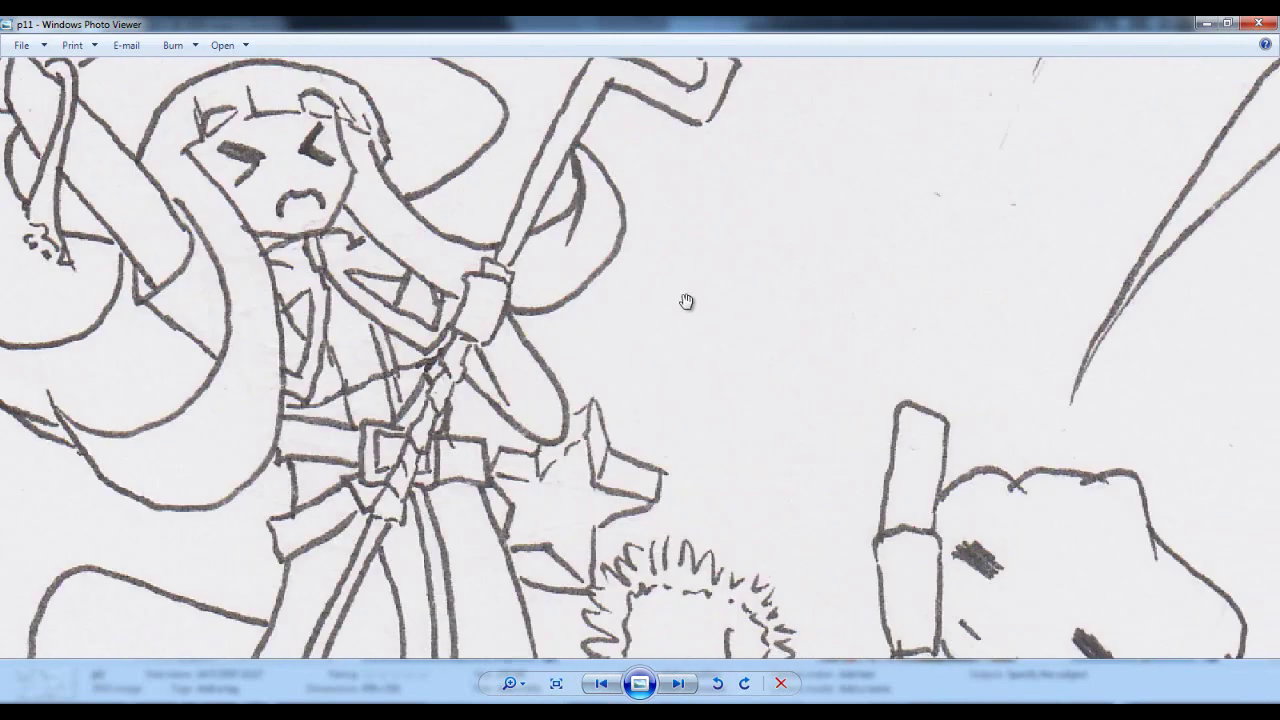
scroll(688, 297, "up", 2)
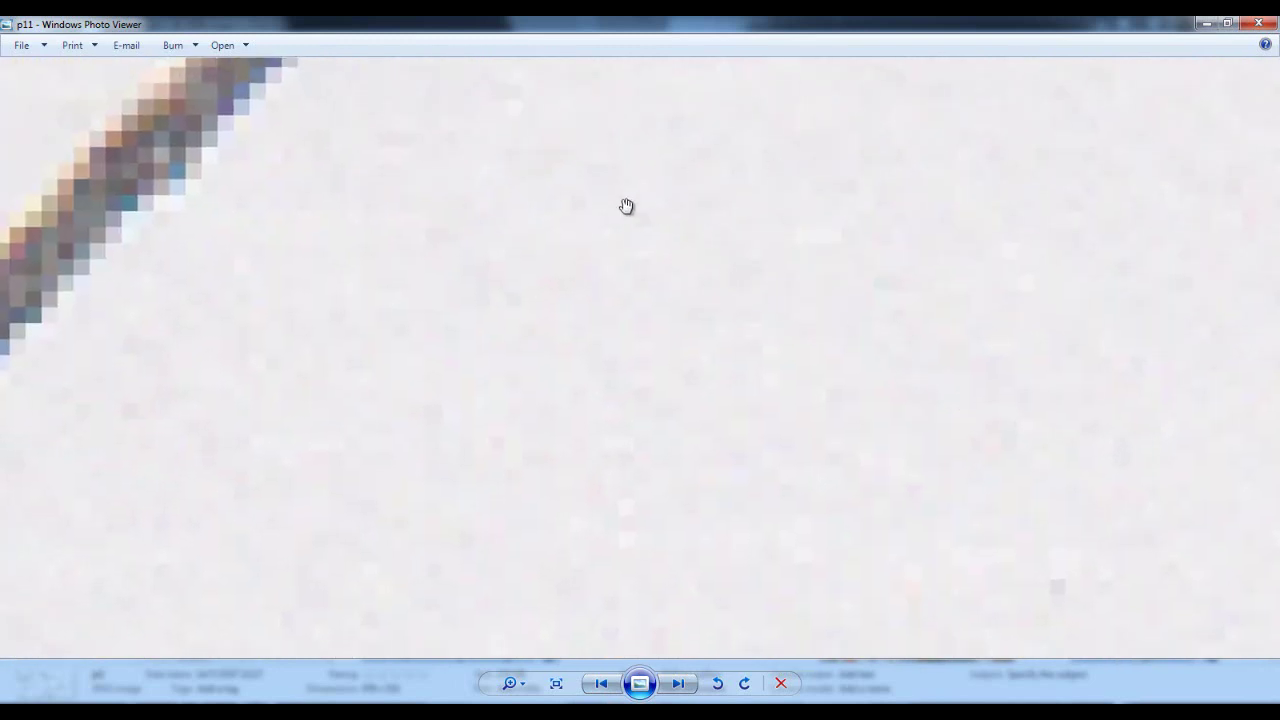
mouse_move(377, 190)
left_mouse_down()
mouse_move(651, 171)
mouse_move(741, 147)
left_mouse_up()
left_click_drag(523, 283, 429, 299)
scroll(720, 344, "down", 4)
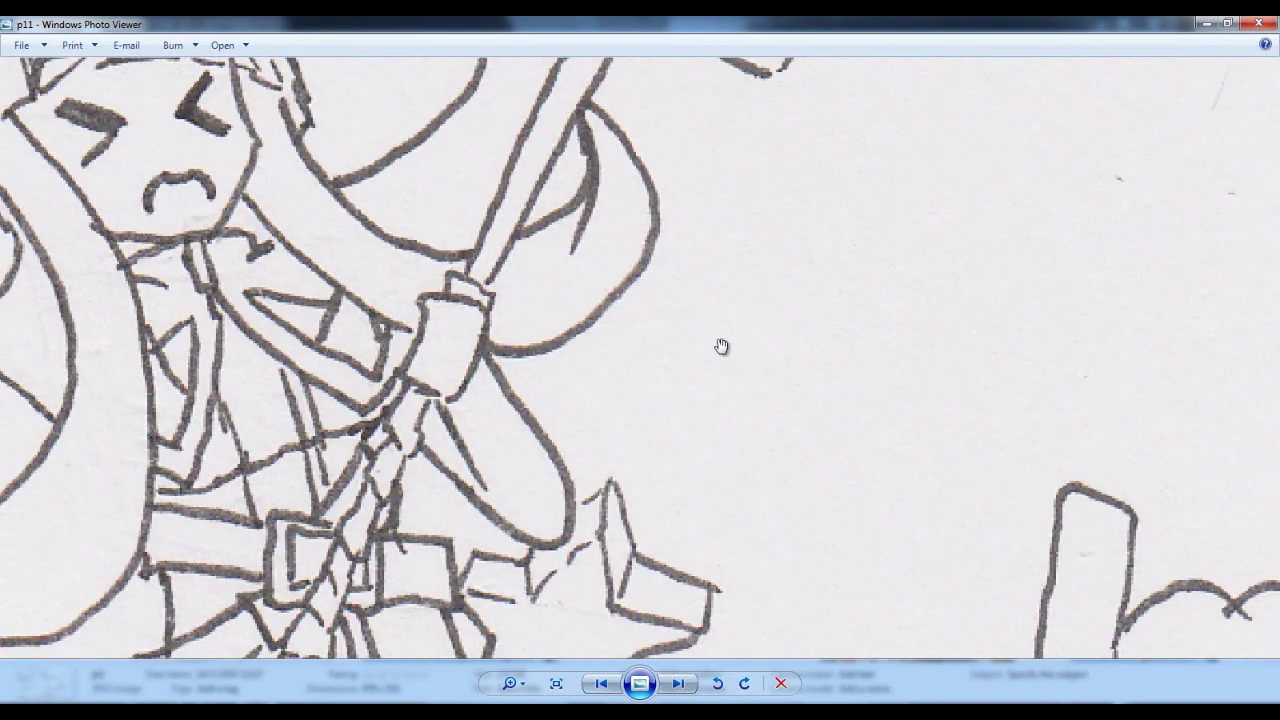
scroll(677, 342, "down", 3)
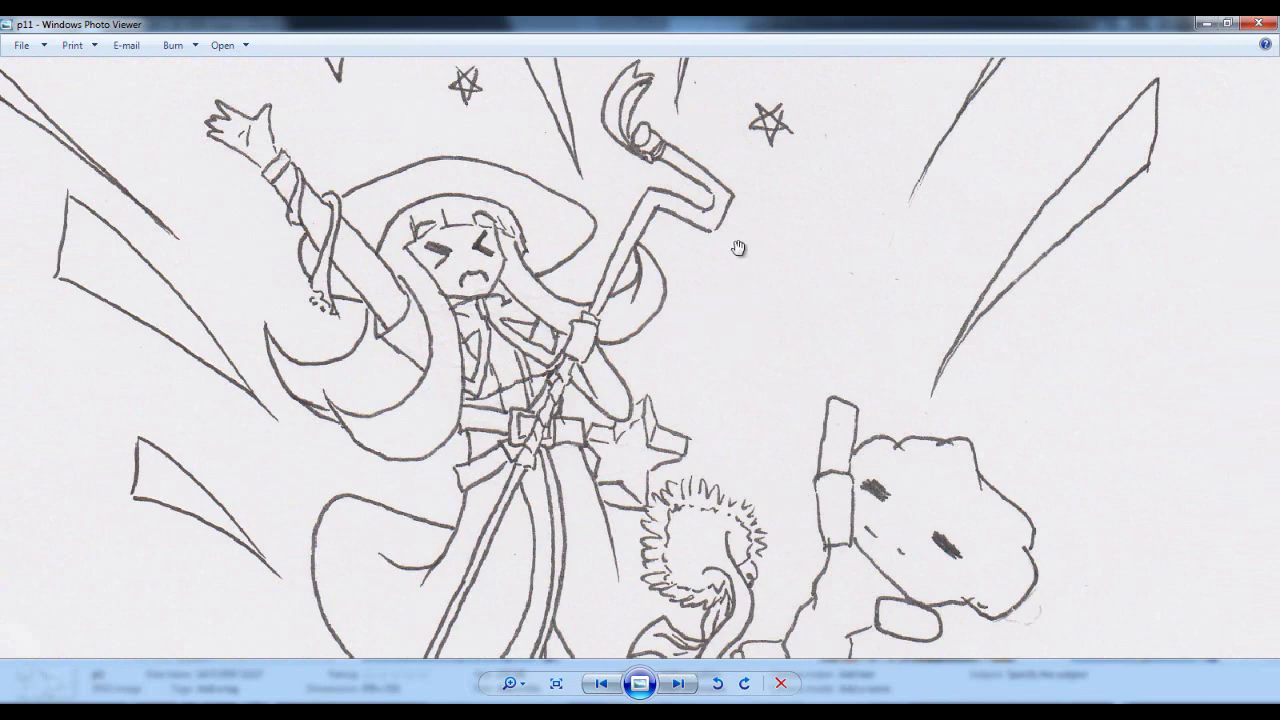
Examine the linework of the girl's upper body, belt buckle and staff in p11, and view the overall drawing.
scroll(738, 218, "down", 1)
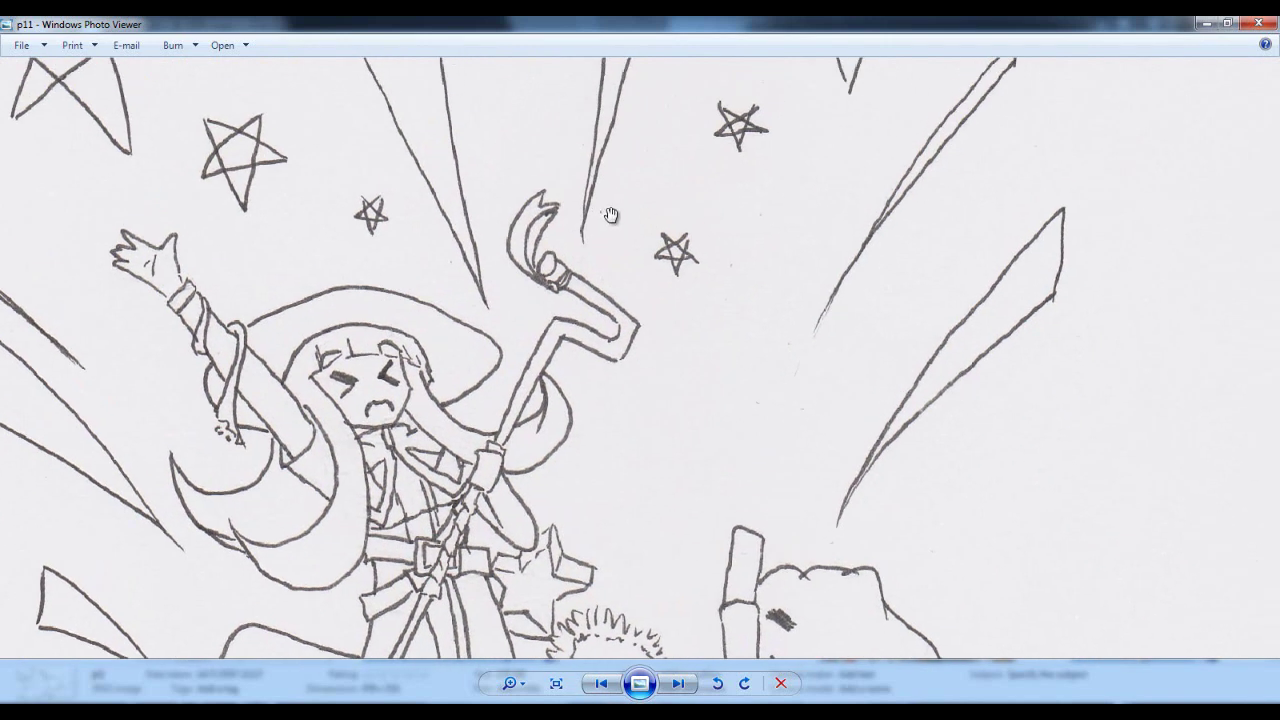
scroll(606, 218, "up", 1)
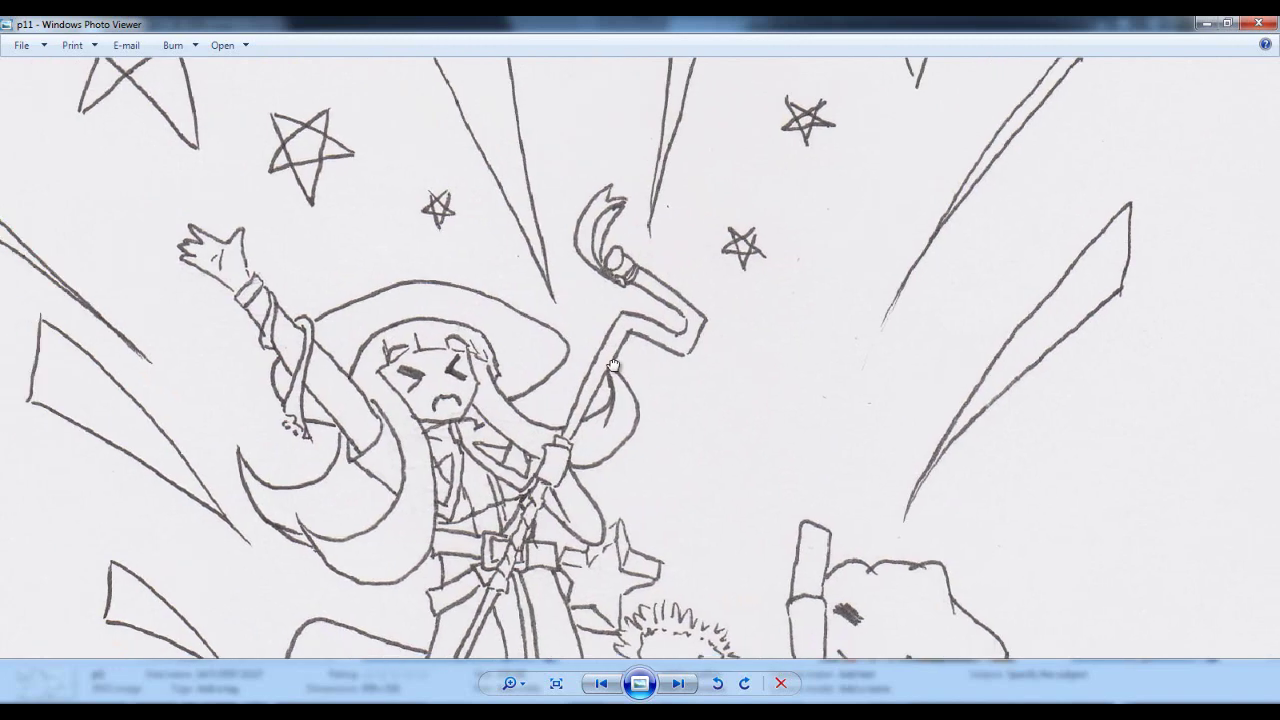
left_click_drag(697, 406, 565, 254)
mouse_move(545, 336)
left_mouse_down()
mouse_move(500, 250)
mouse_move(436, 313)
left_mouse_up()
scroll(577, 288, "up", 2)
left_click_drag(885, 229, 789, 278)
scroll(789, 278, "down", 3)
scroll(640, 340, "up", 3)
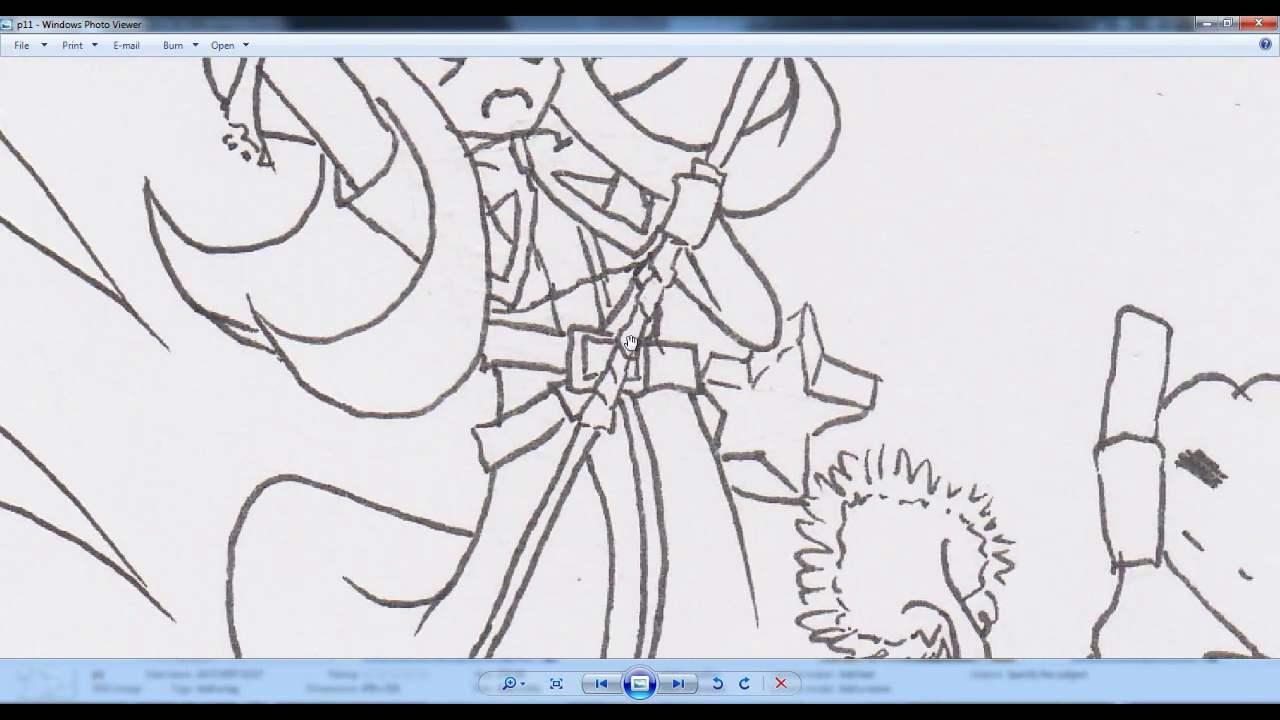
scroll(692, 372, "up", 1)
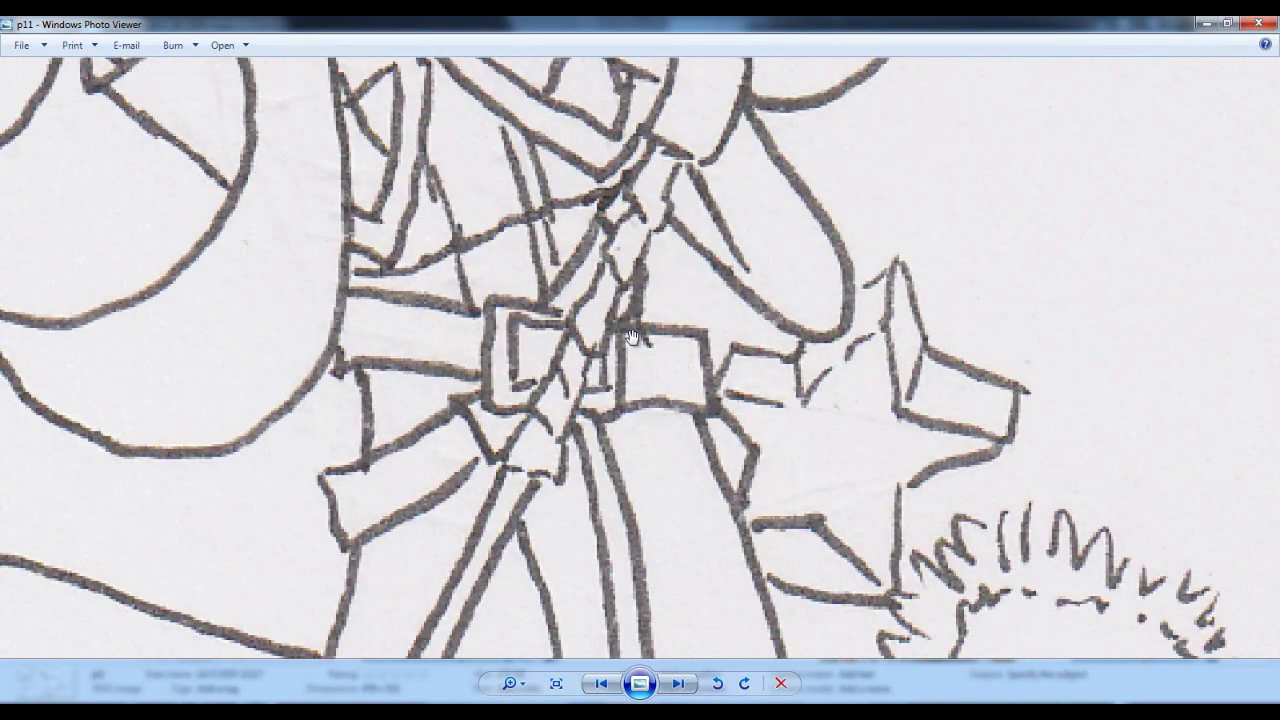
scroll(677, 345, "down", 5)
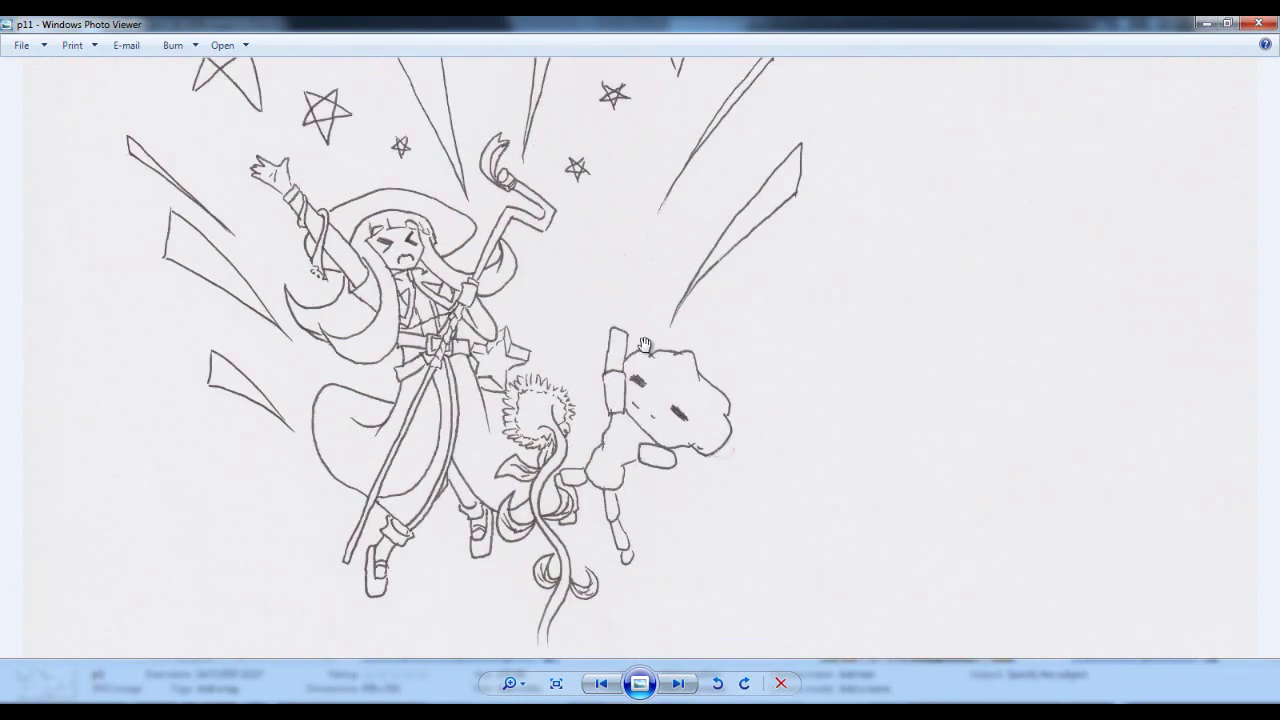
Move on to the coloured p12 and examine the wizard girl, her staff, the belt and the surrounding stars up close.
left_click(680, 684)
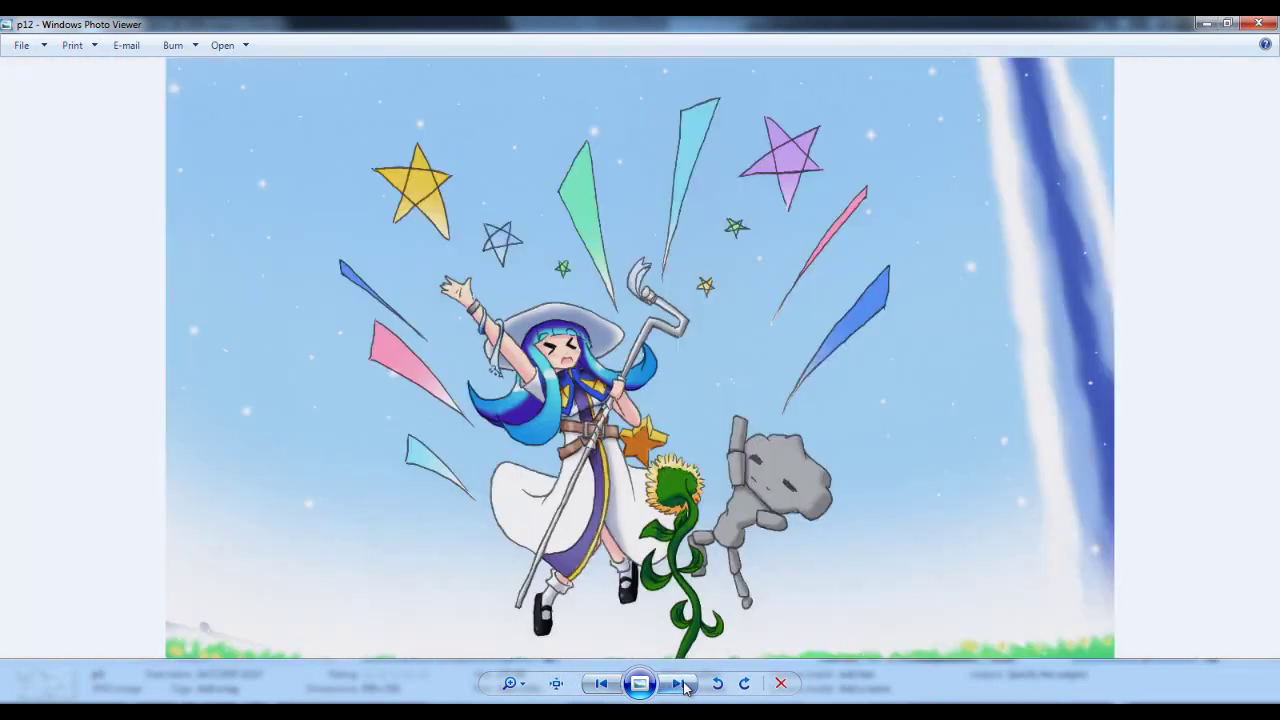
scroll(690, 470, "up", 4)
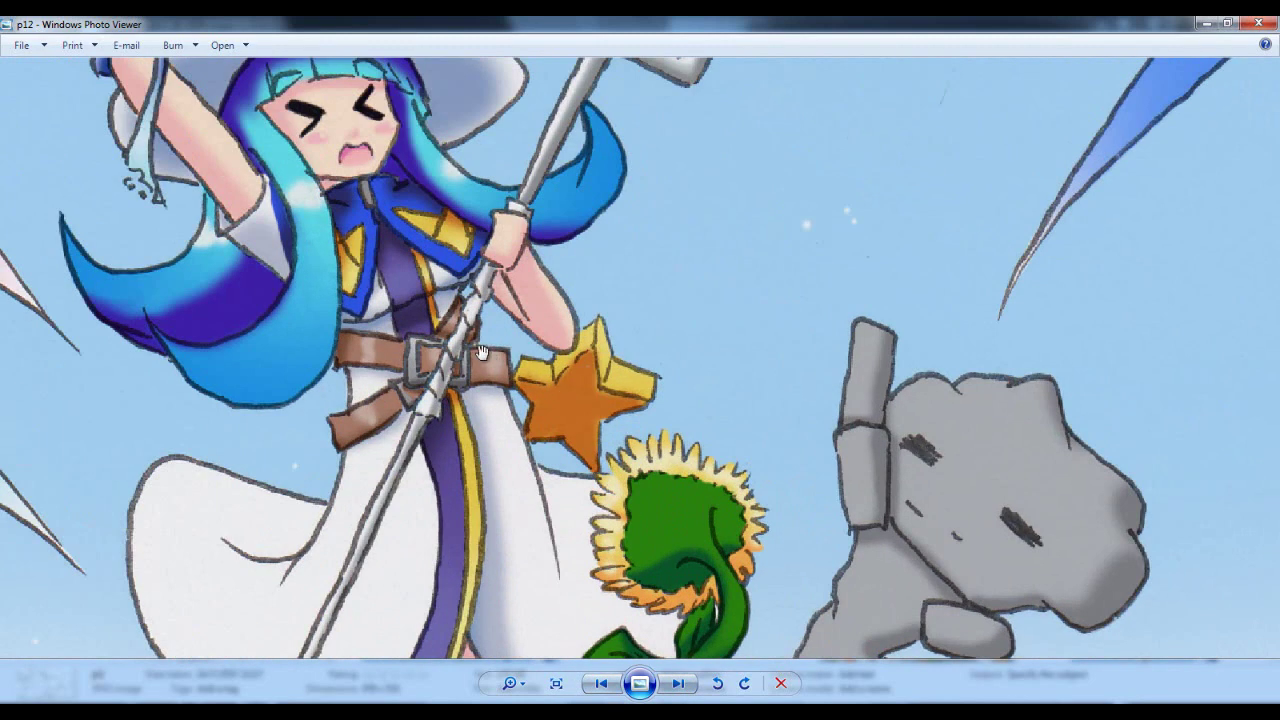
scroll(483, 354, "down", 3)
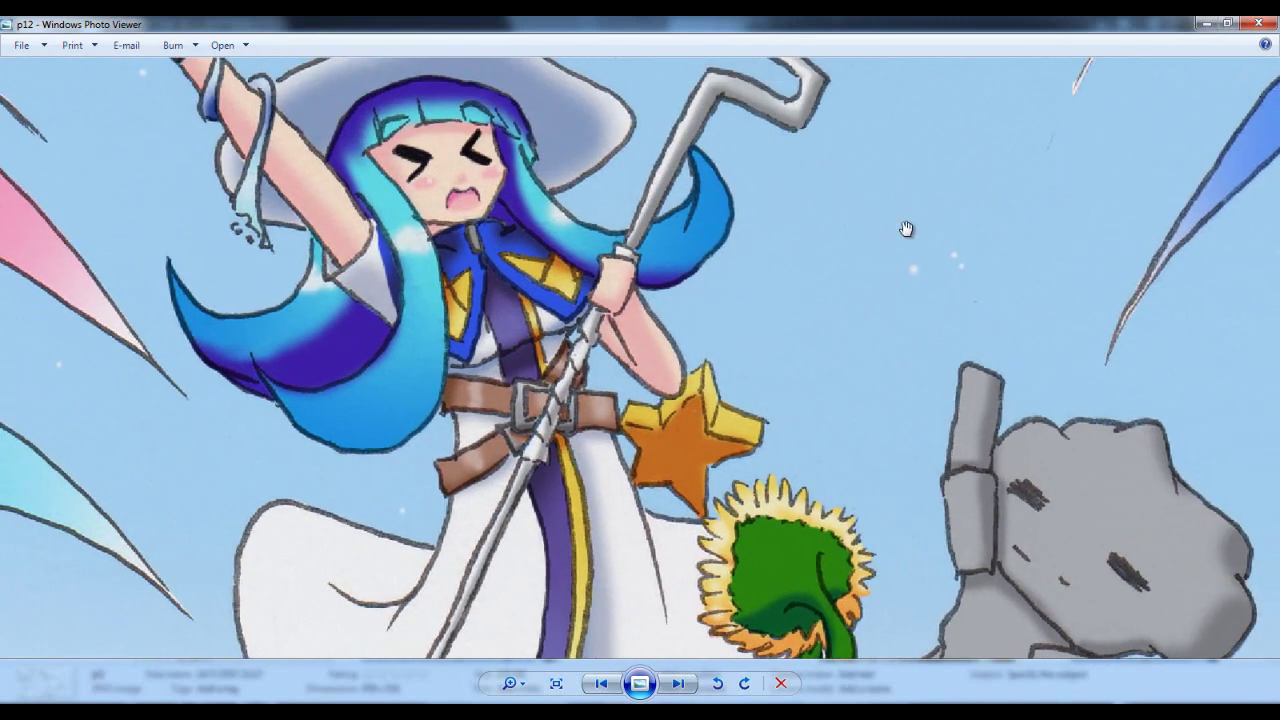
scroll(880, 200, "down", 2)
scroll(720, 306, "up", 5)
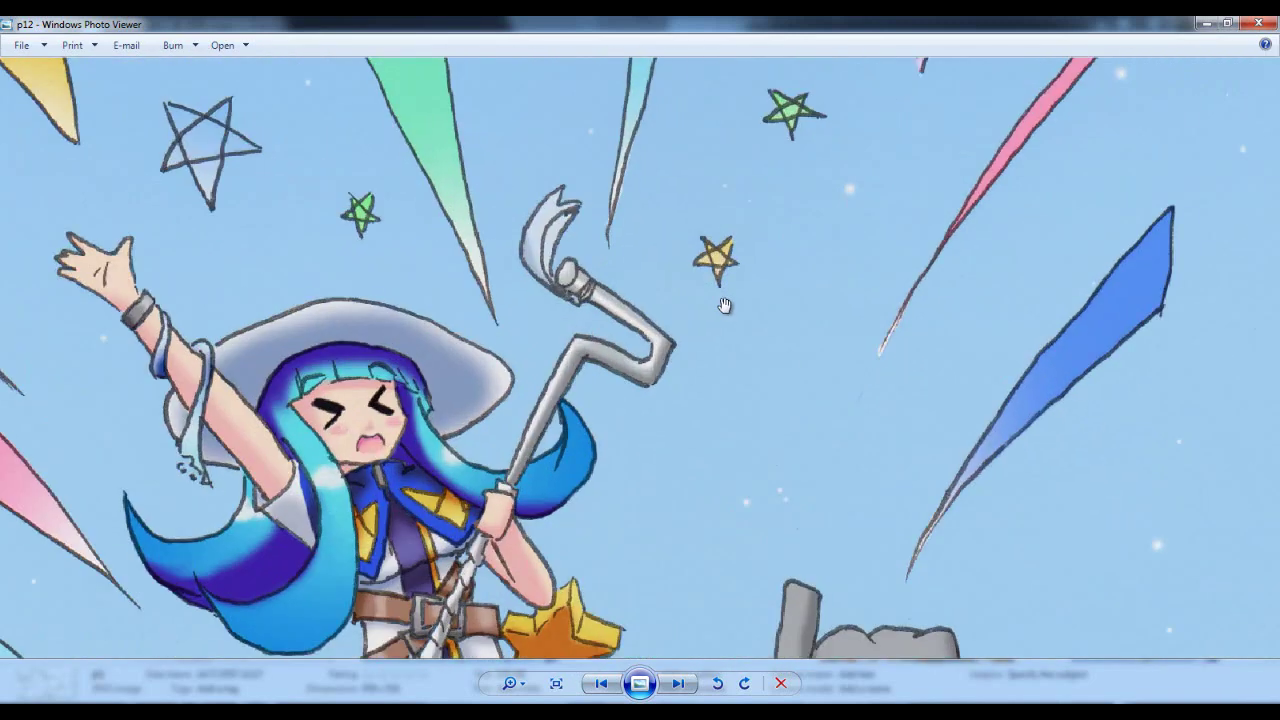
left_click_drag(760, 357, 917, 295)
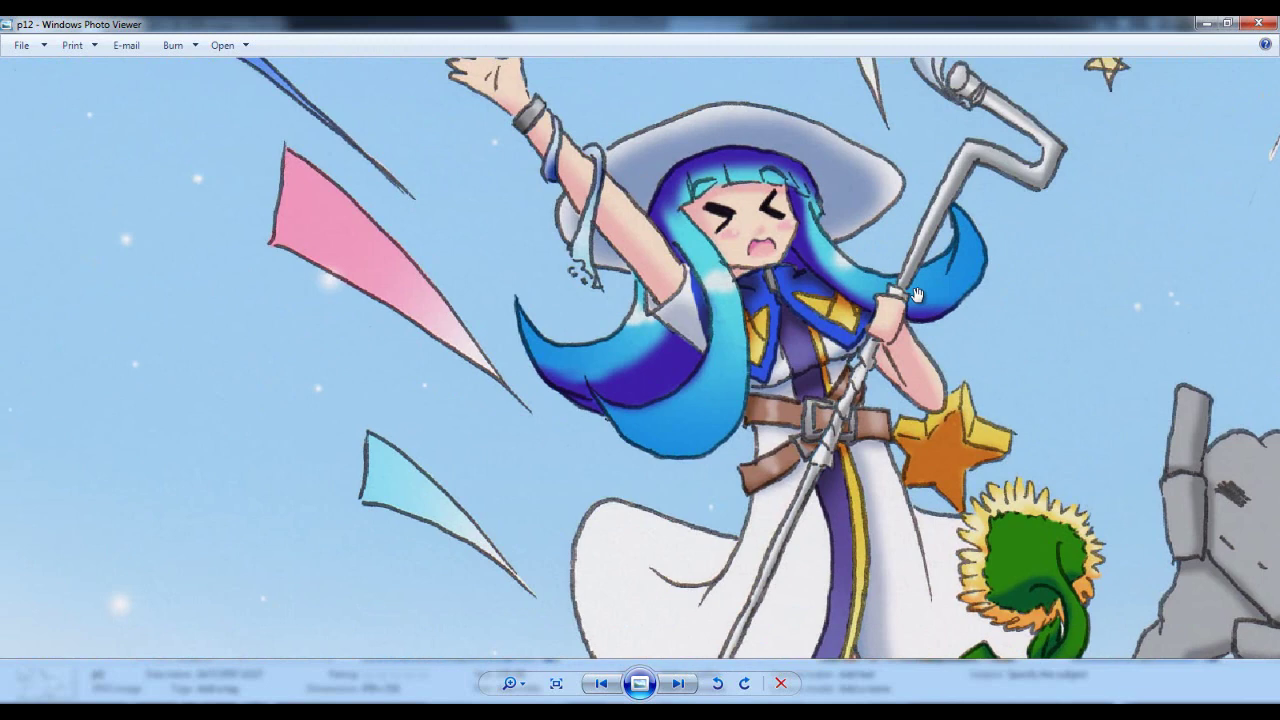
Open the pixel-art sprite sheet p13 and examine the girl's front, side and back views up close and as a whole.
left_click(676, 684)
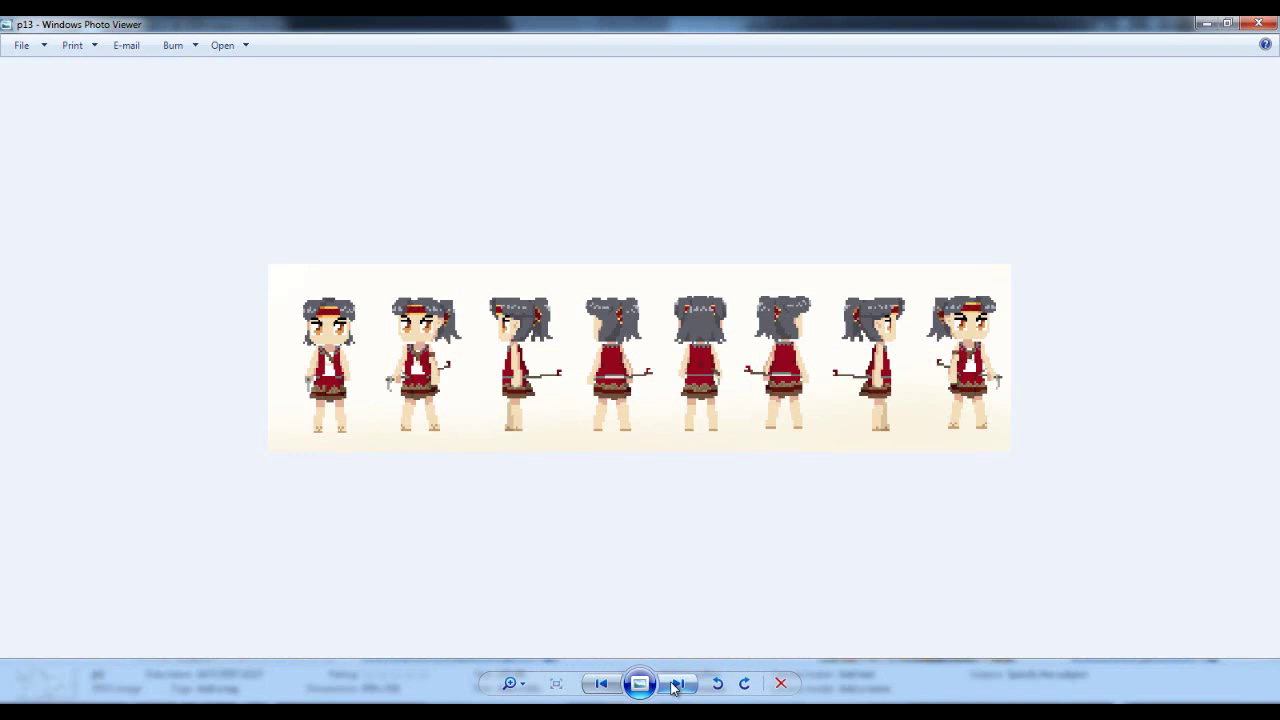
scroll(531, 440, "up", 4)
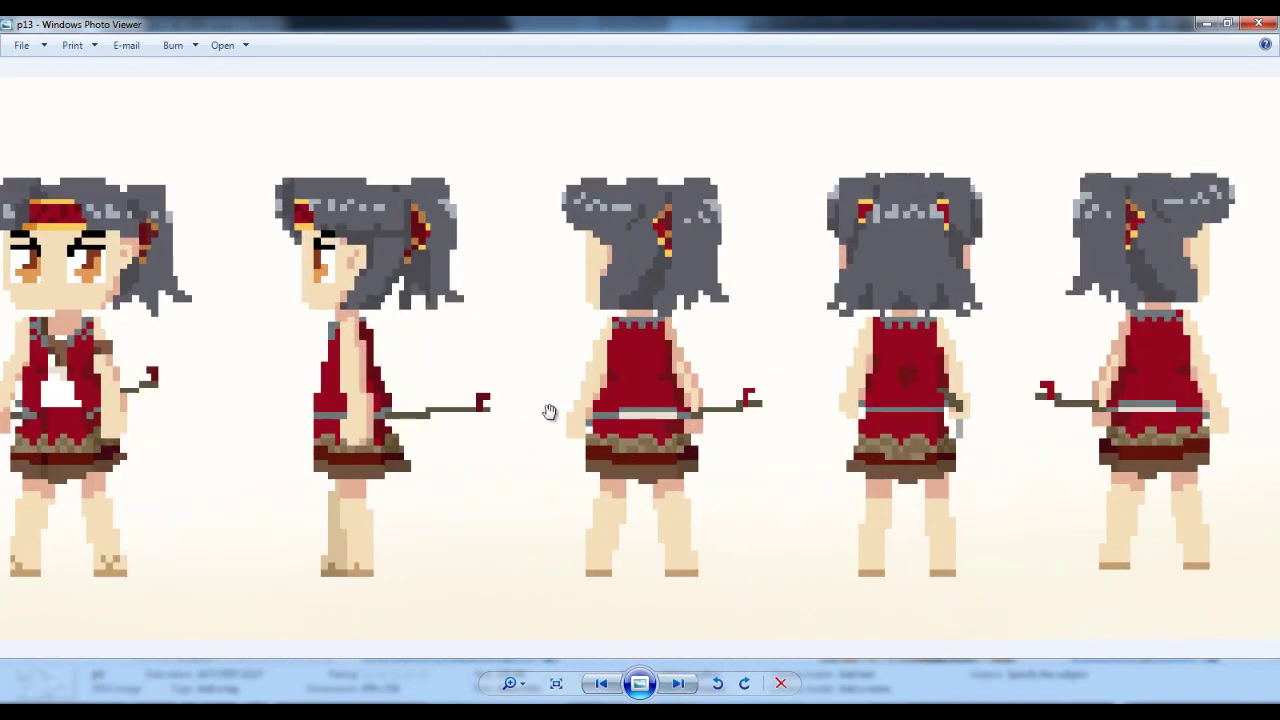
left_click_drag(405, 366, 987, 368)
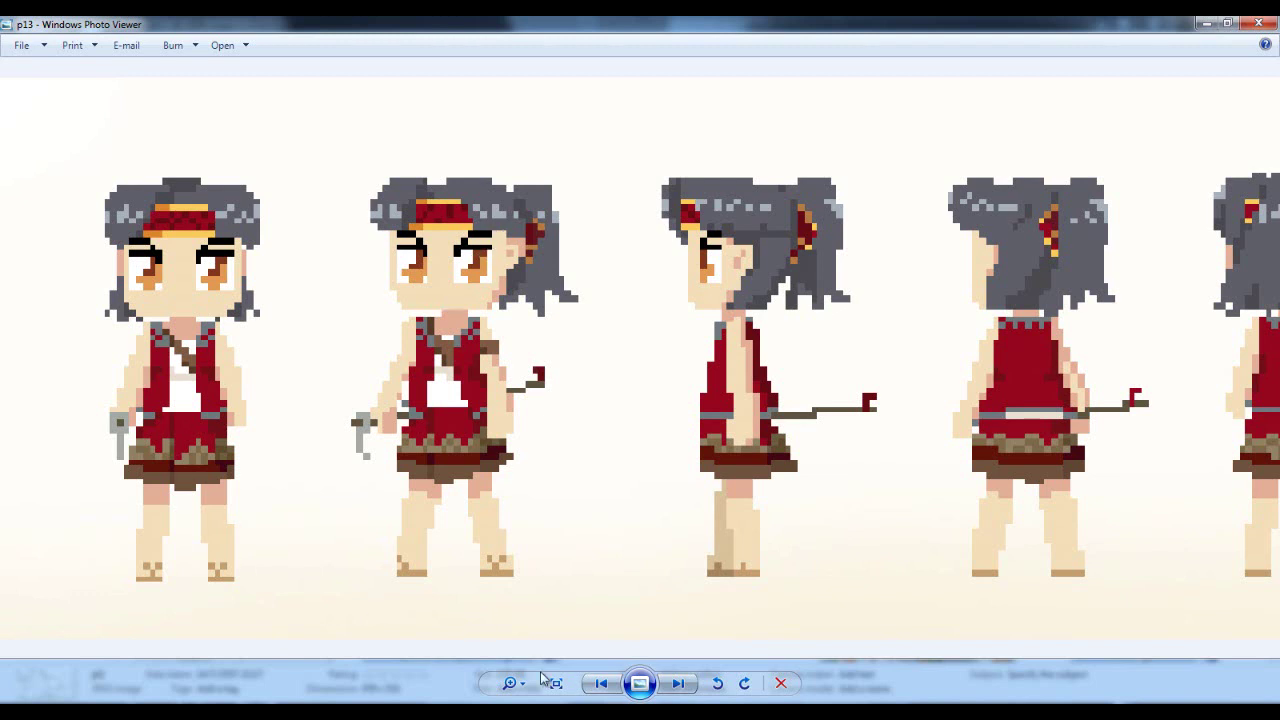
left_click_drag(776, 423, 734, 388)
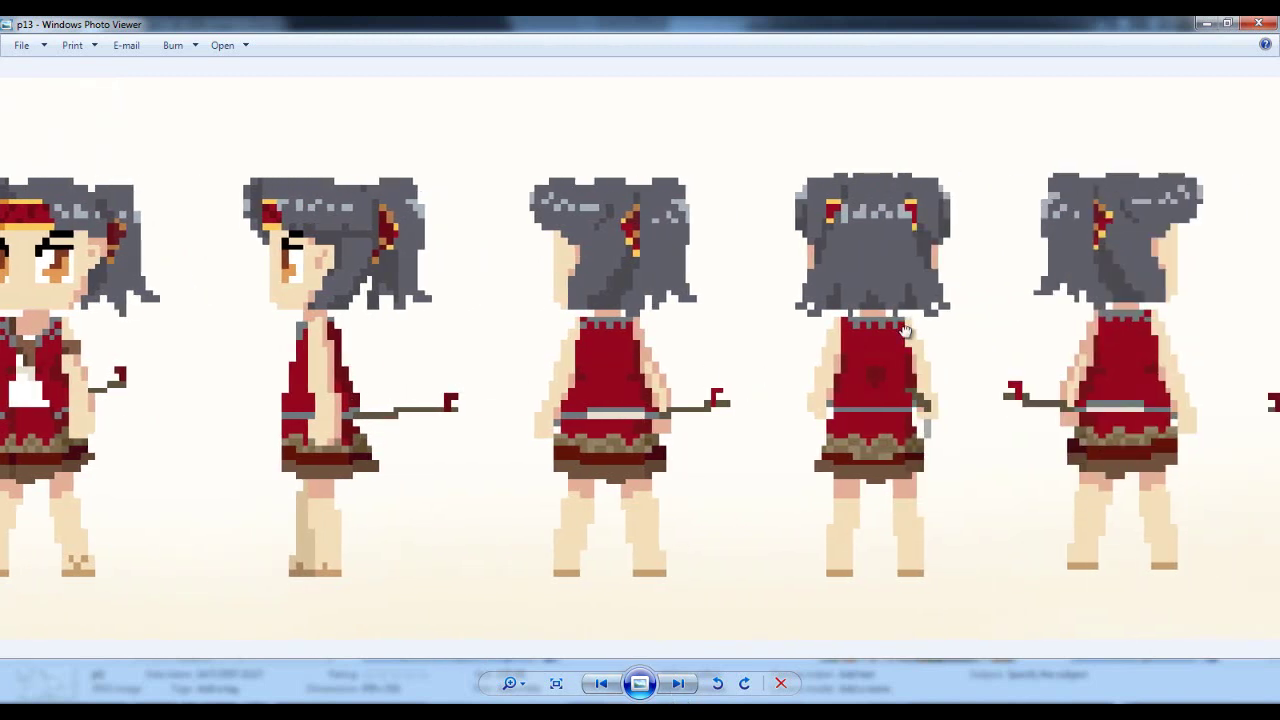
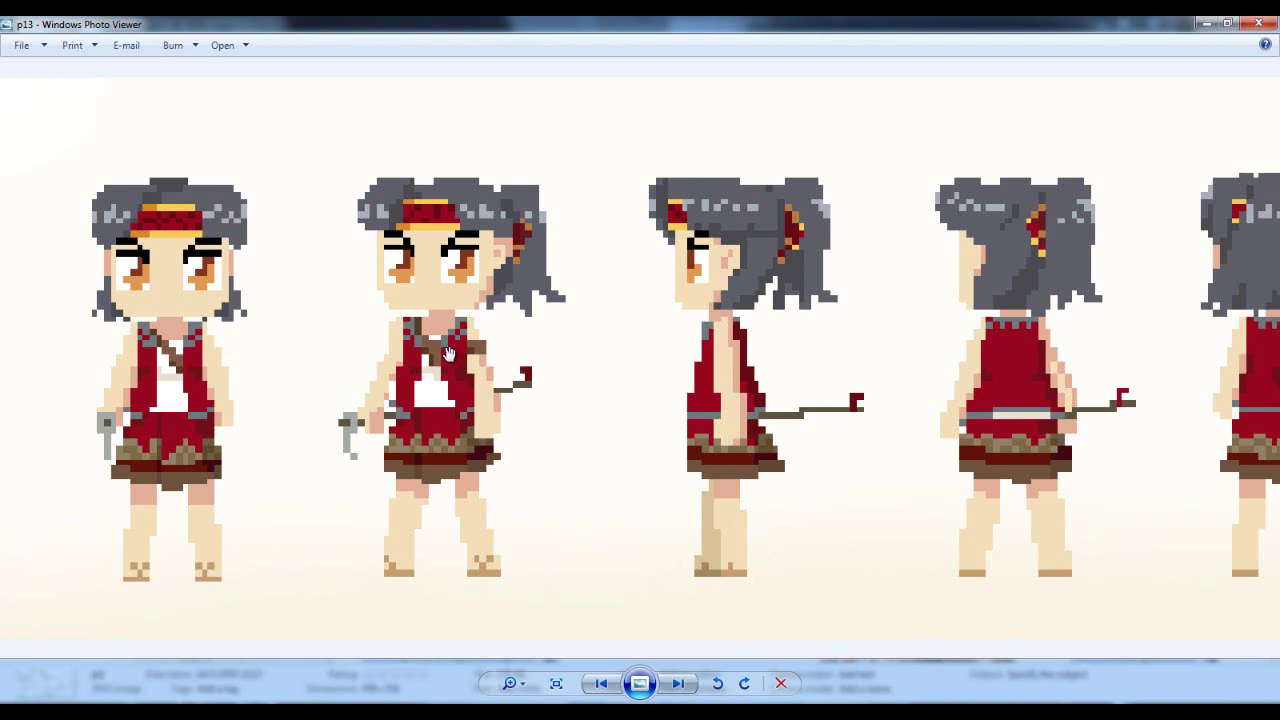
scroll(583, 351, "down", 2)
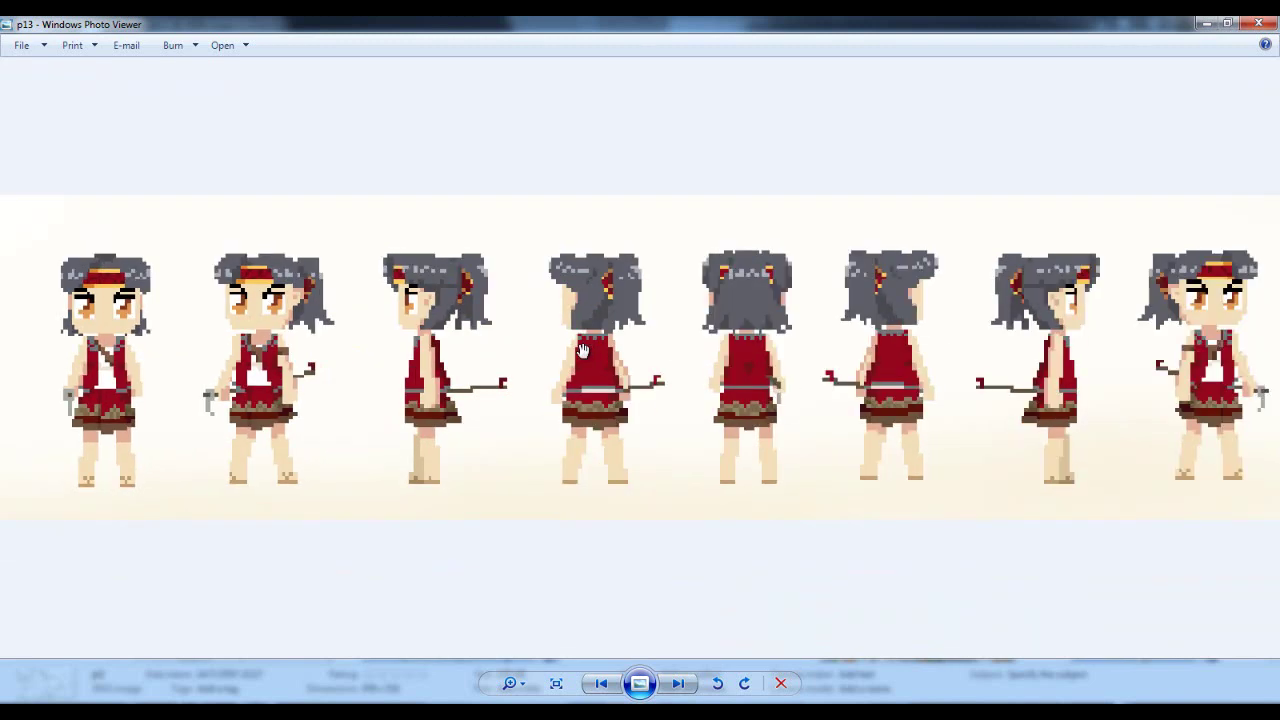
scroll(518, 489, "down", 1)
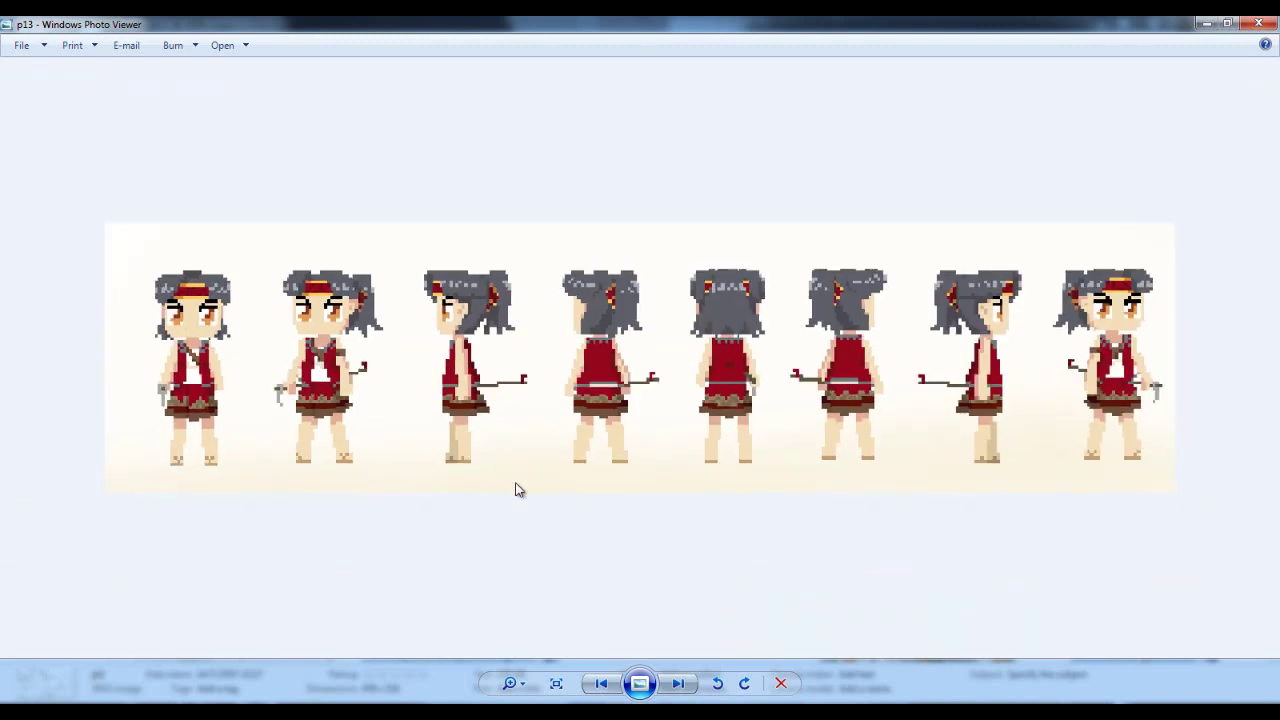
scroll(518, 489, "down", 1)
scroll(518, 489, "down", 1)
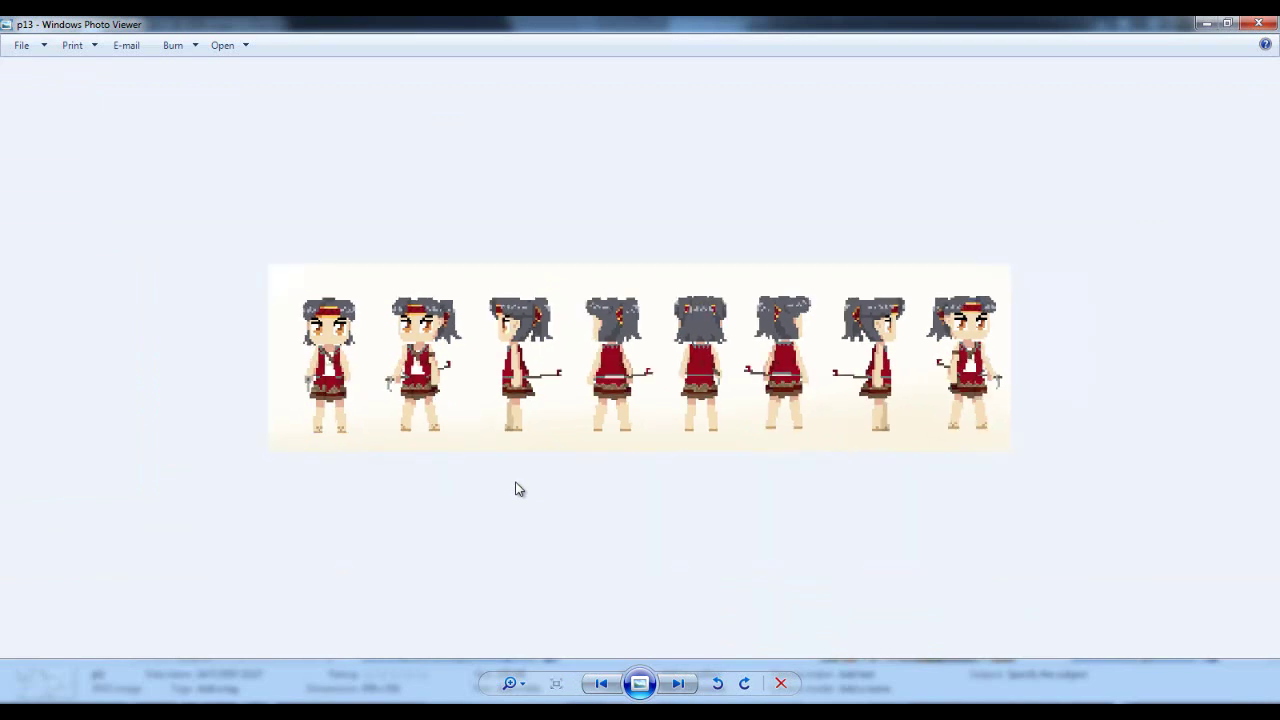
scroll(517, 480, "up", 1)
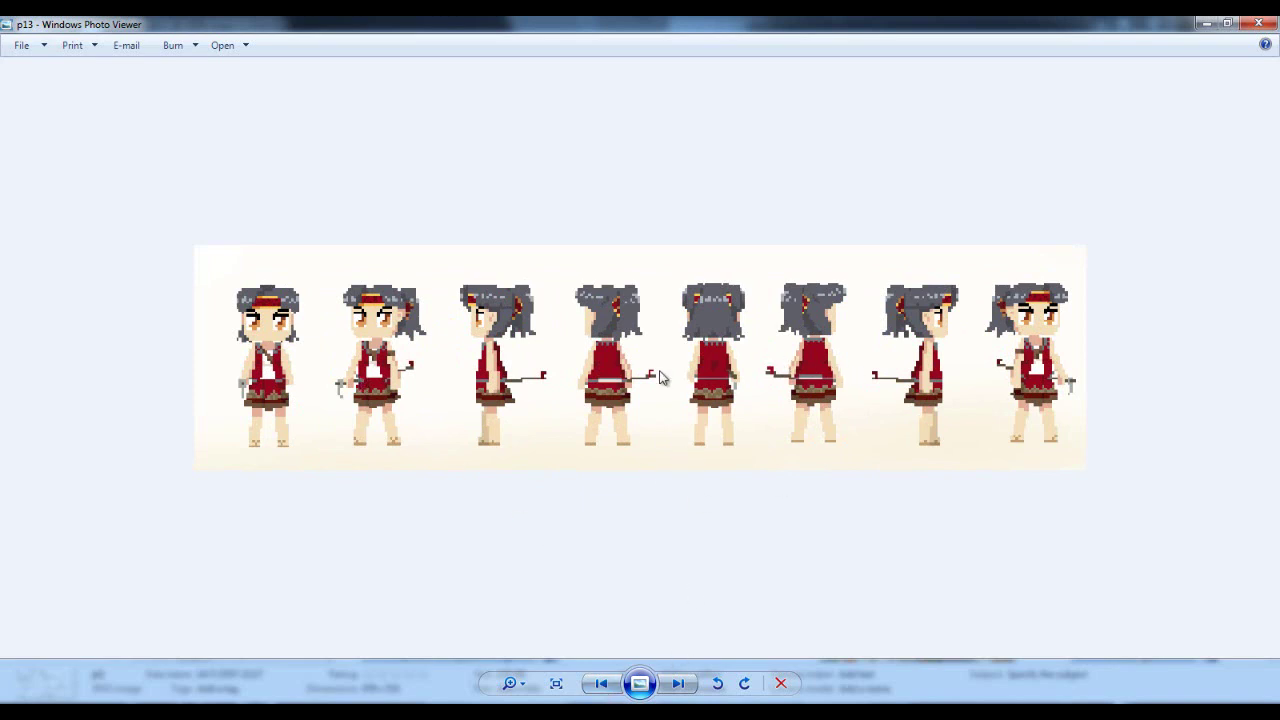
Open the pixel-art harbour scene p14 and examine the street, mast and cart figure up close.
left_click(678, 683)
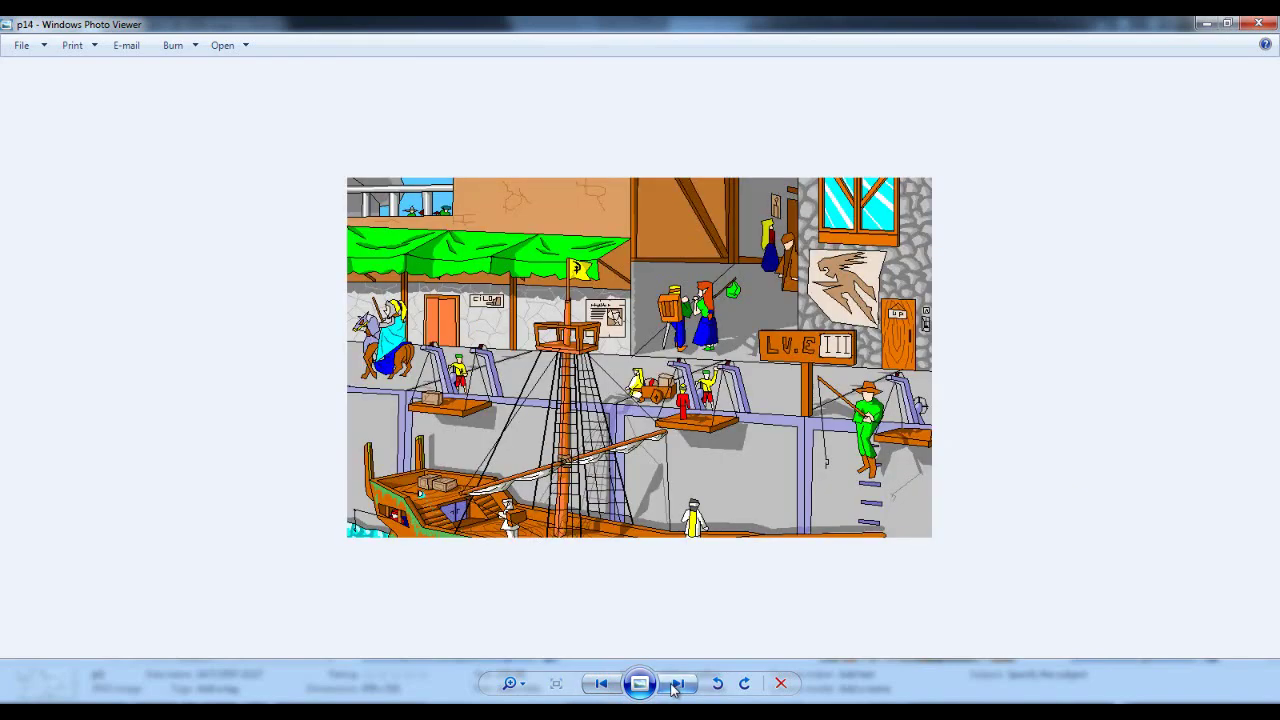
scroll(576, 419, "up", 2)
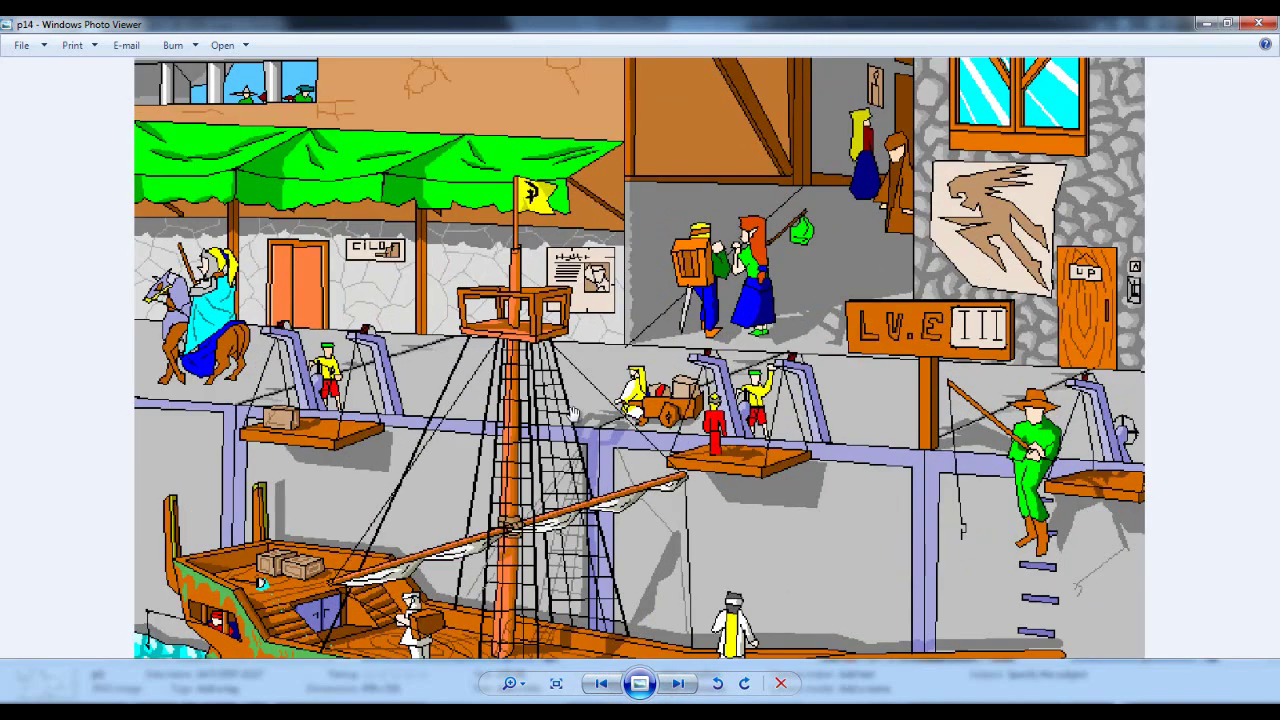
scroll(574, 414, "up", 1)
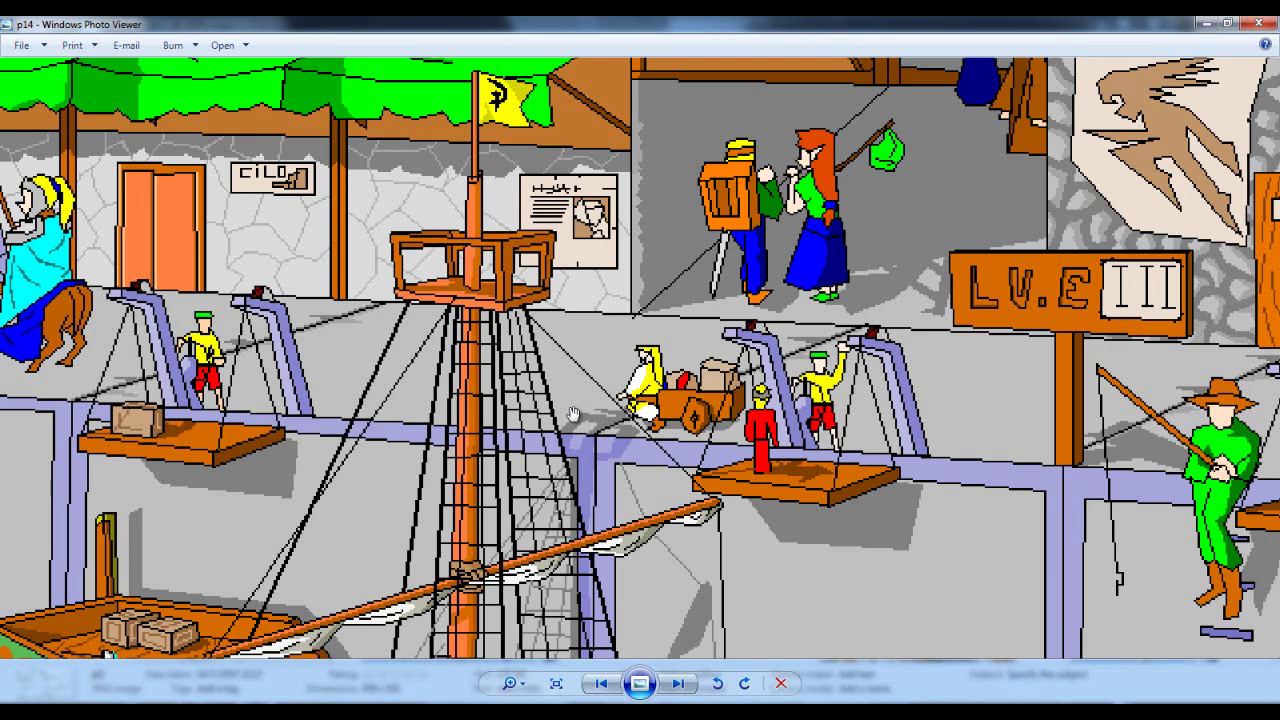
scroll(573, 414, "up", 2)
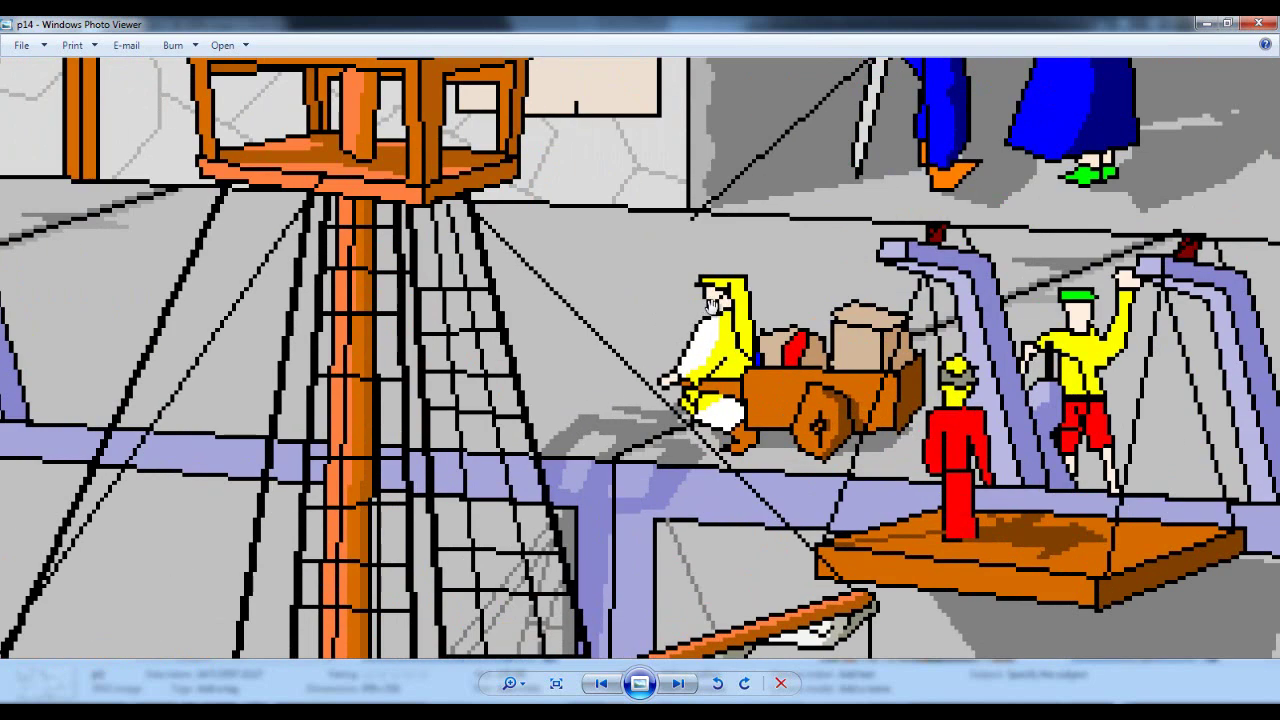
scroll(720, 246, "up", 2)
Examine the backpacker and red-haired elf, the LV.E III sign, the dock workers and the fisherman in p14.
left_click_drag(811, 262, 573, 340)
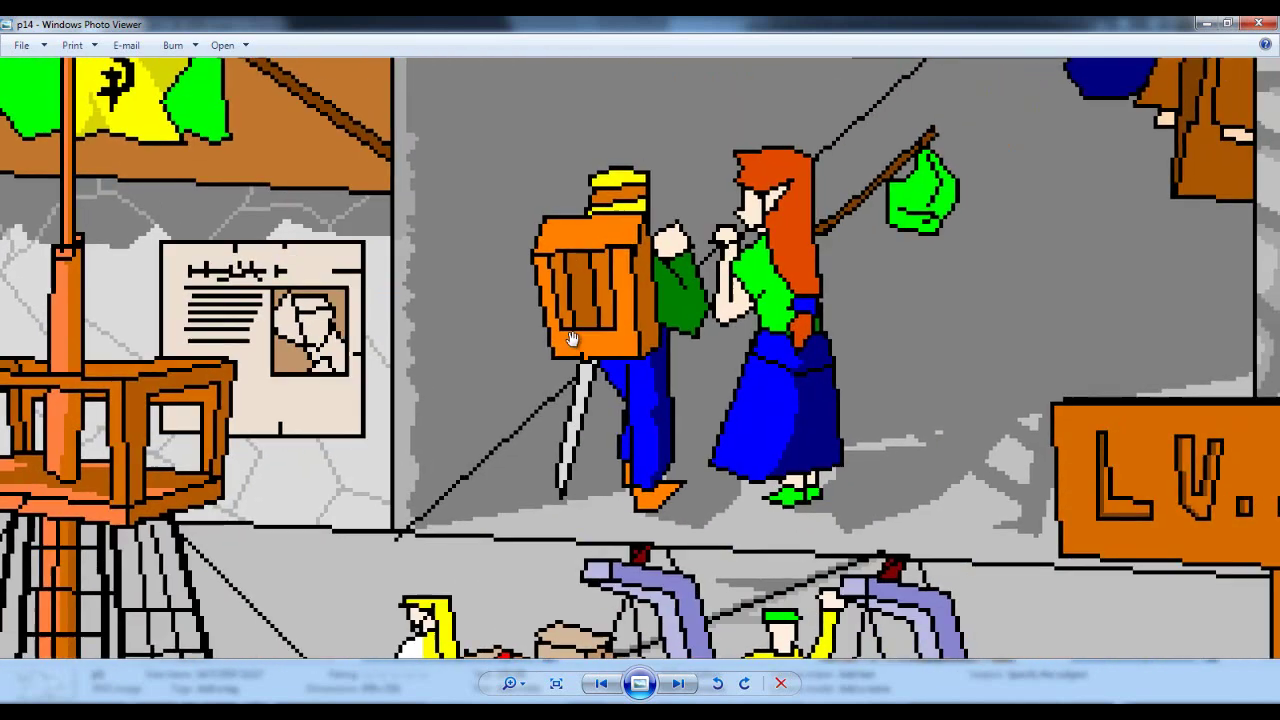
left_click_drag(869, 355, 666, 380)
left_click_drag(807, 471, 577, 256)
left_click_drag(961, 288, 613, 227)
left_click_drag(729, 451, 834, 243)
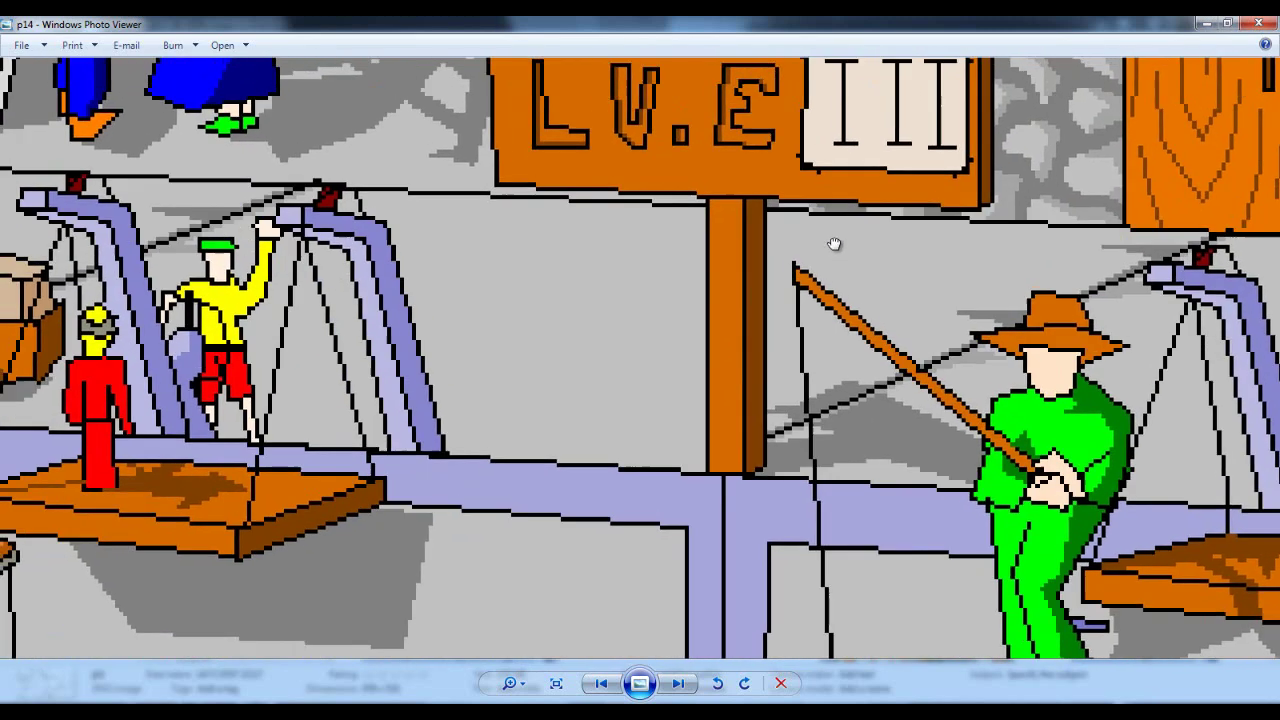
left_click_drag(525, 459, 443, 363)
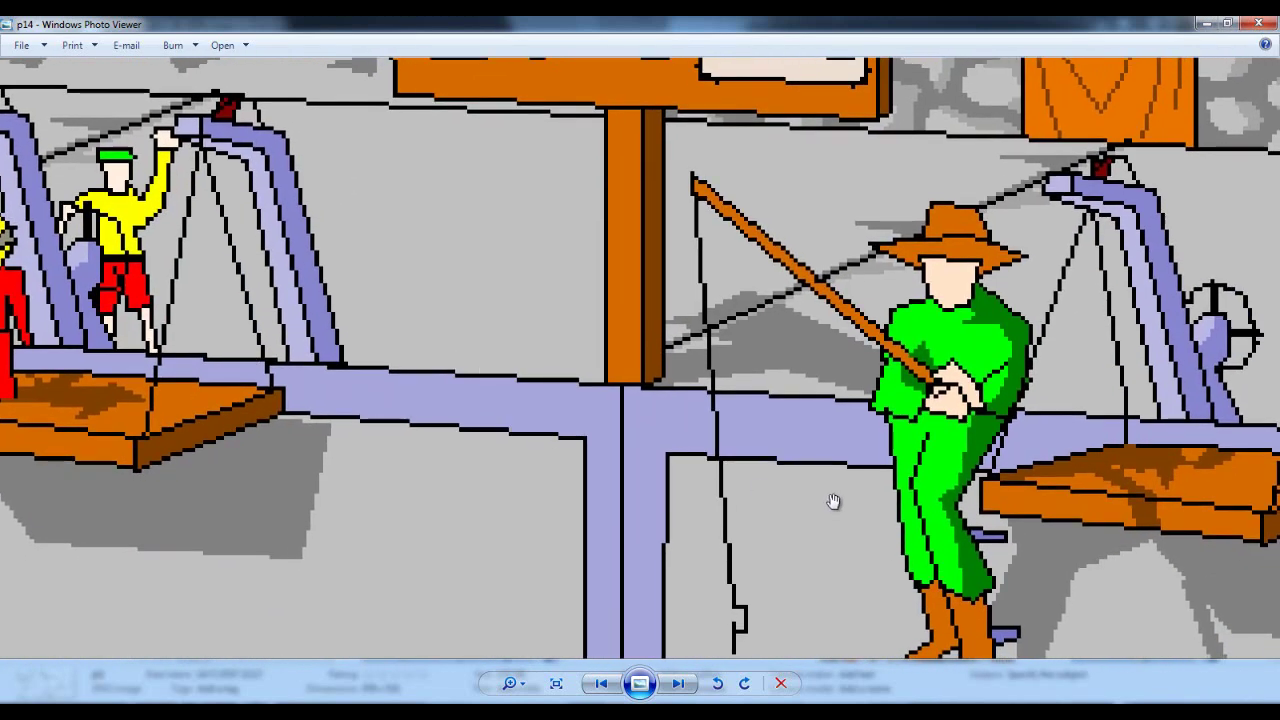
Examine the horse rider, green awning, wall posters and yellow flag in p14.
scroll(834, 503, "down", 3)
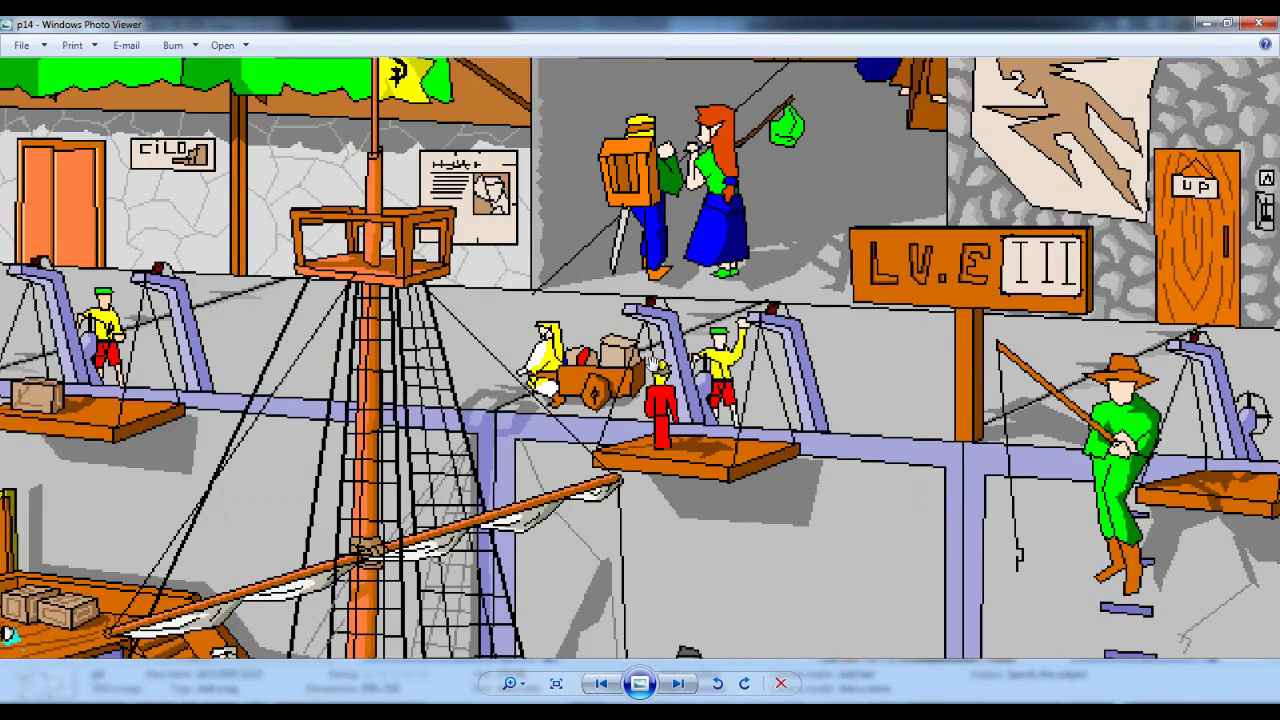
left_click_drag(152, 342, 365, 305)
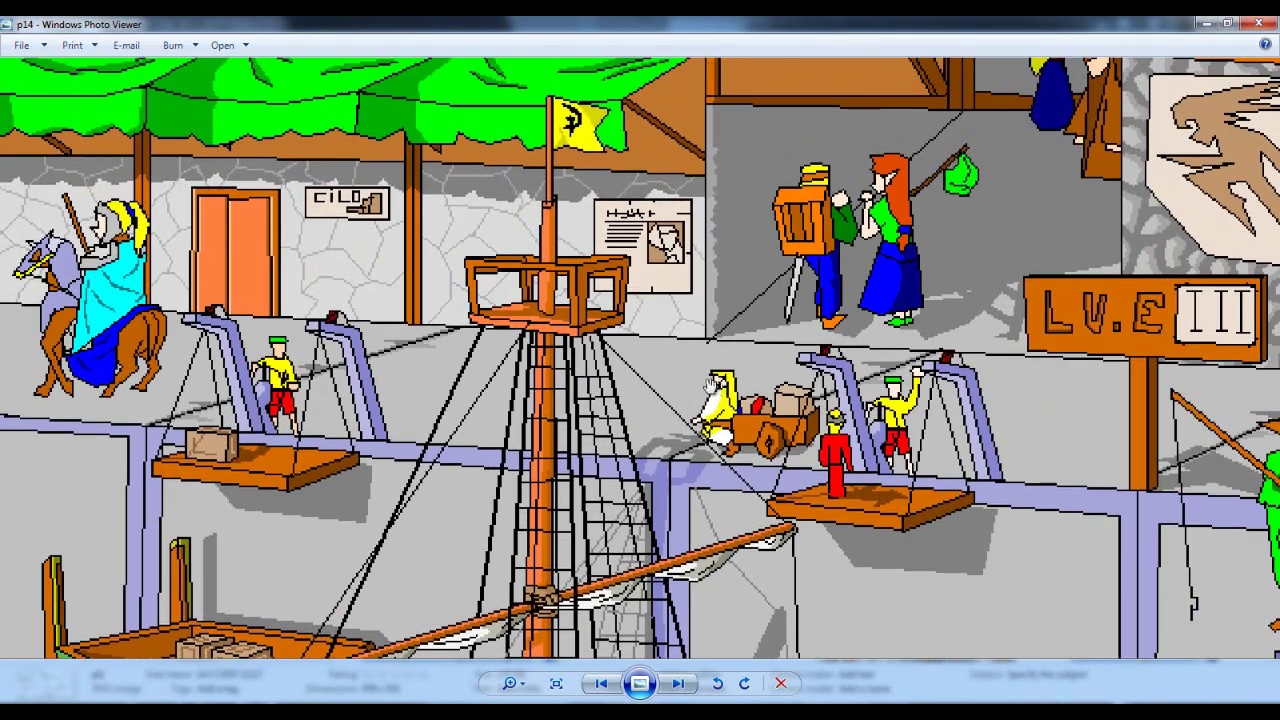
scroll(455, 296, "up", 2)
scroll(455, 296, "down", 2)
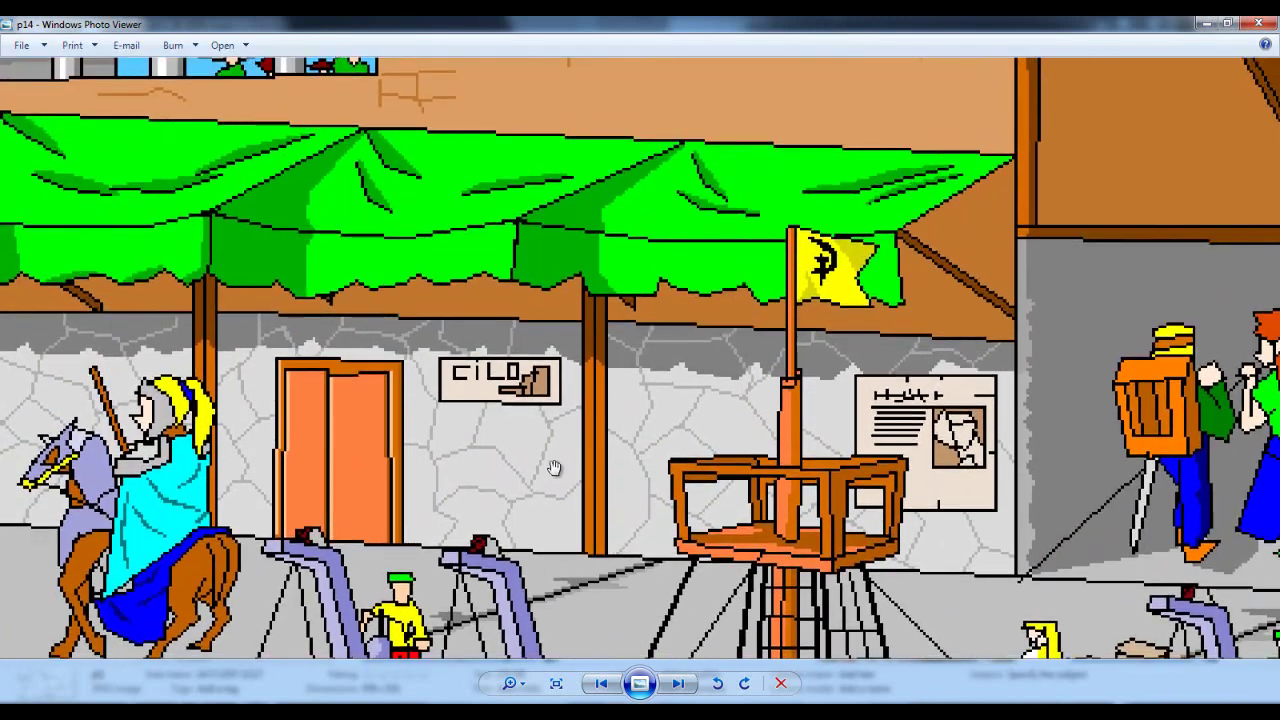
scroll(553, 424, "down", 2)
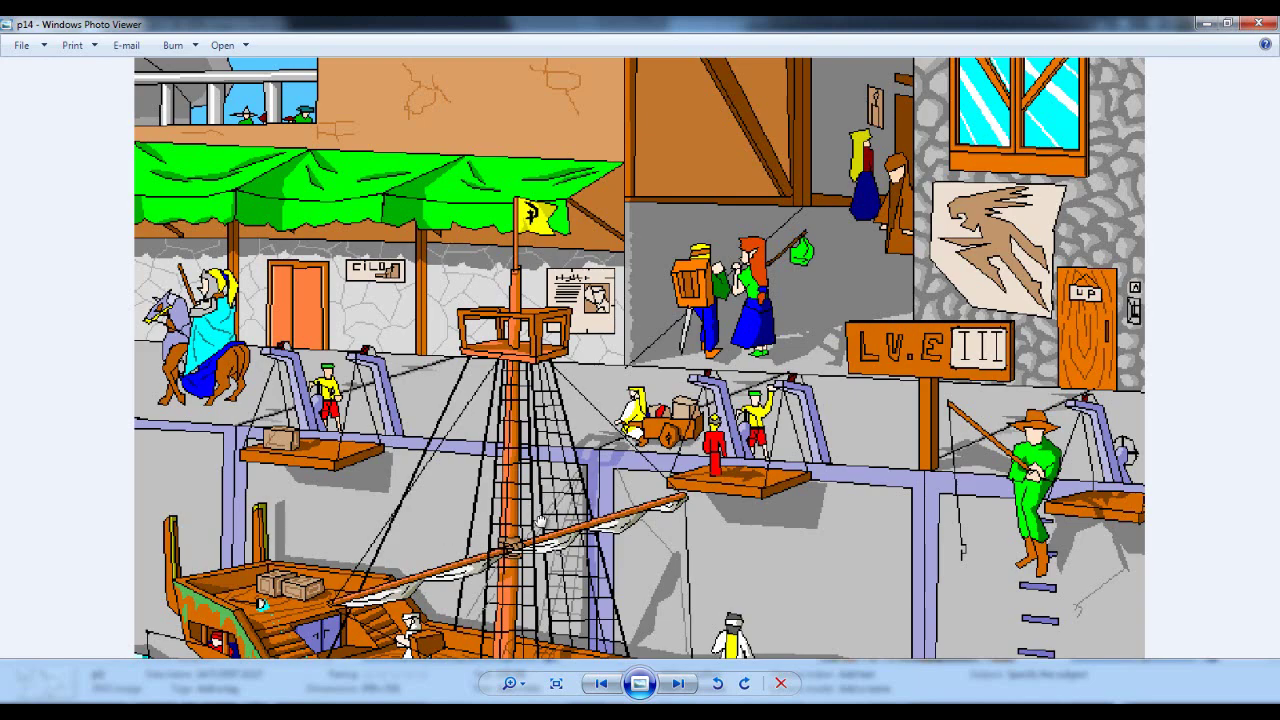
Examine the ship's stern, deck crates, crew and rigging in p14 up close, and view the harbour above the ship.
left_click_drag(542, 522, 548, 308)
scroll(345, 548, "up", 4)
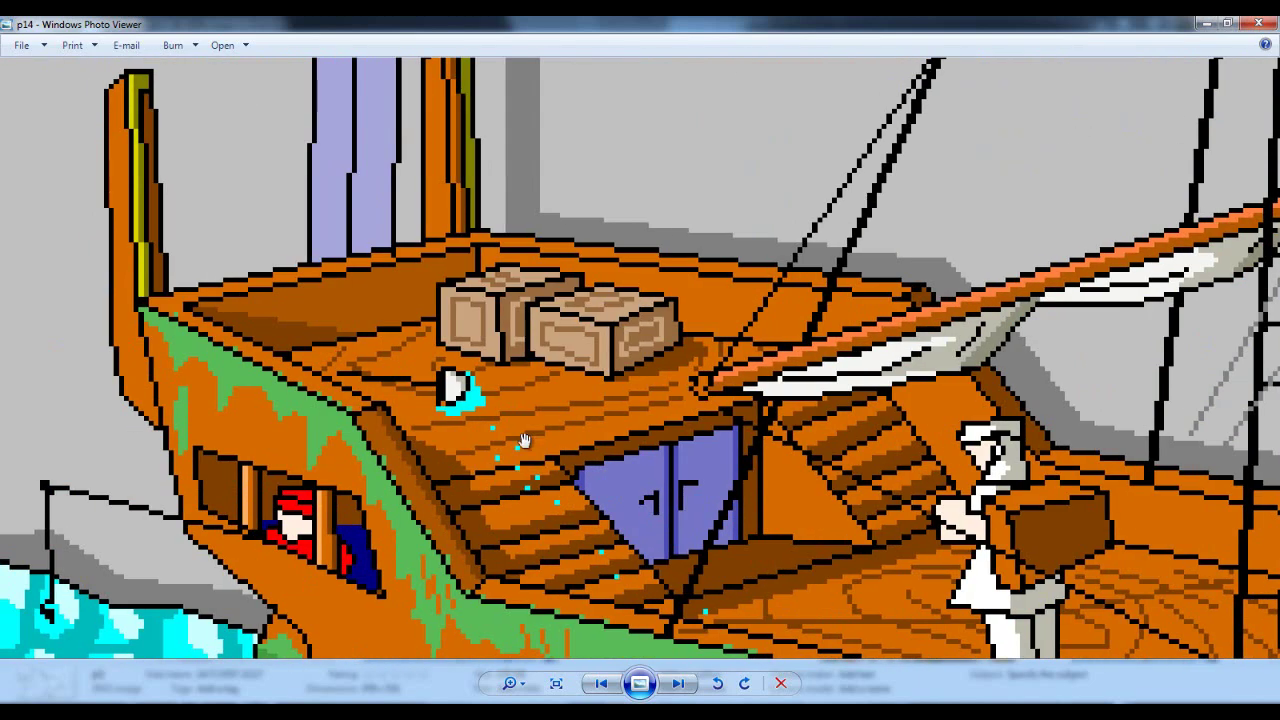
scroll(469, 432, "up", 2)
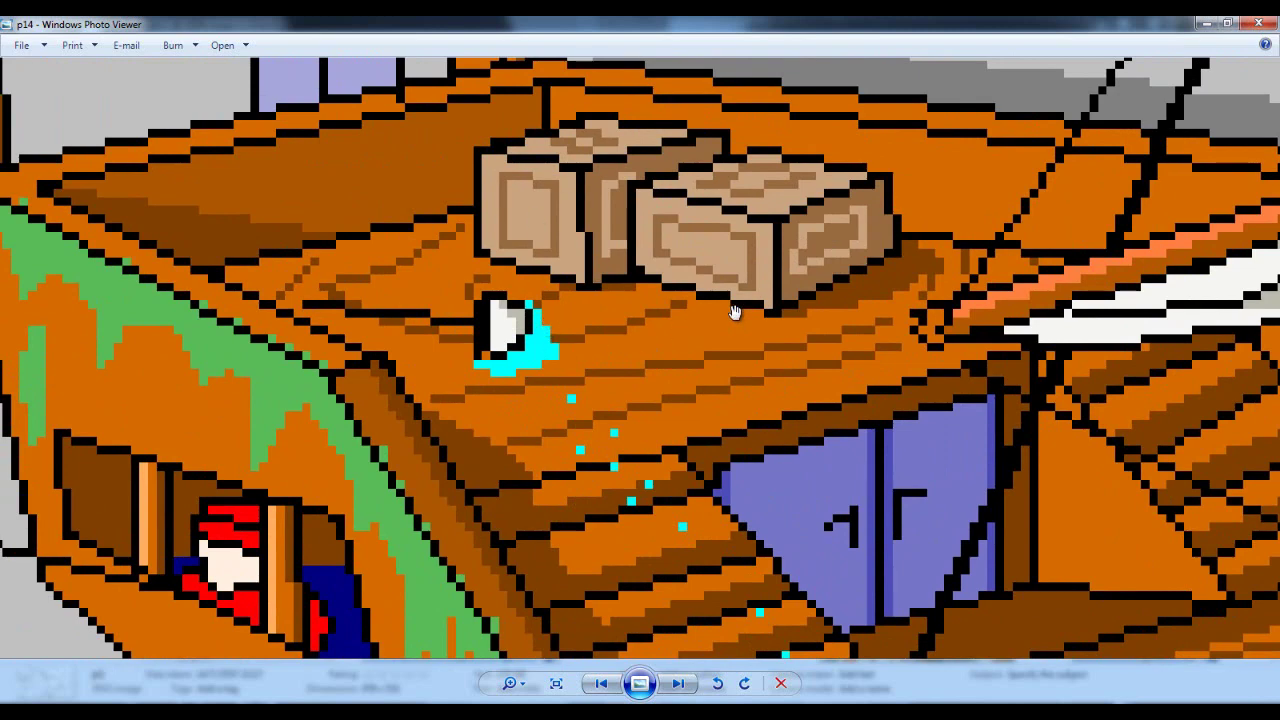
scroll(732, 312, "down", 3)
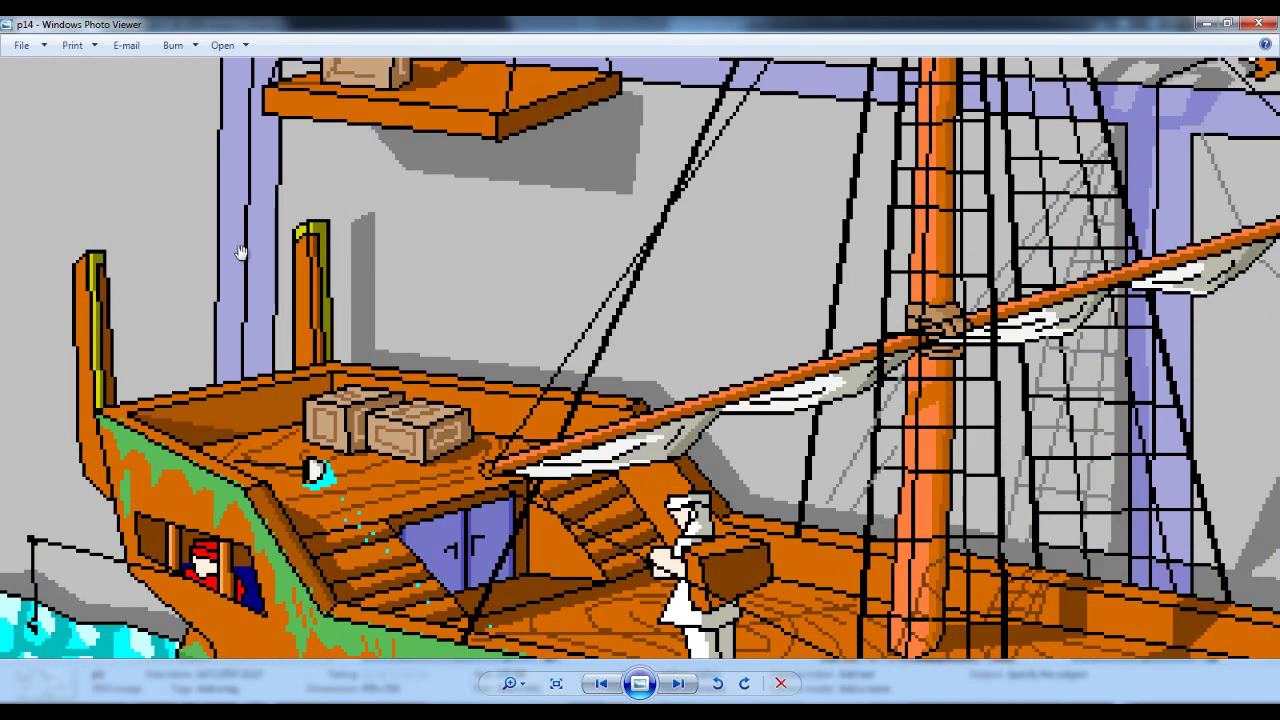
left_click_drag(835, 340, 527, 381)
left_click_drag(790, 439, 529, 273)
scroll(663, 228, "down", 2)
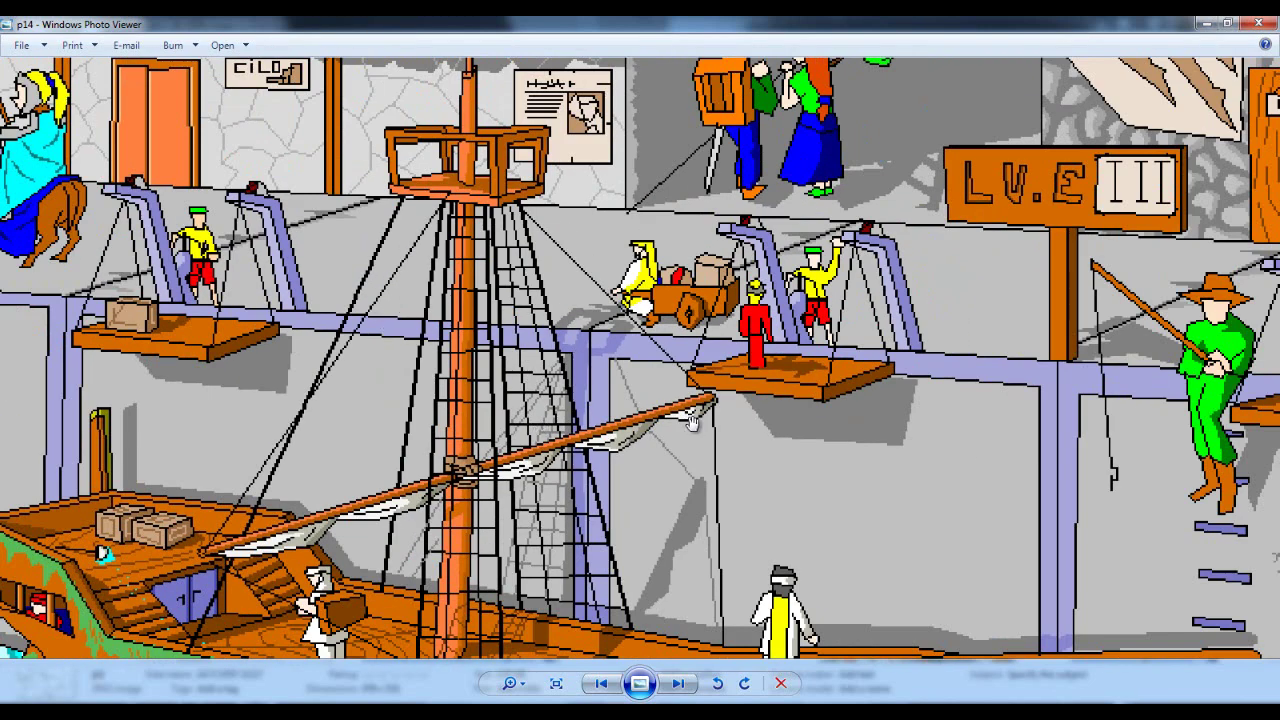
left_click_drag(693, 422, 599, 502)
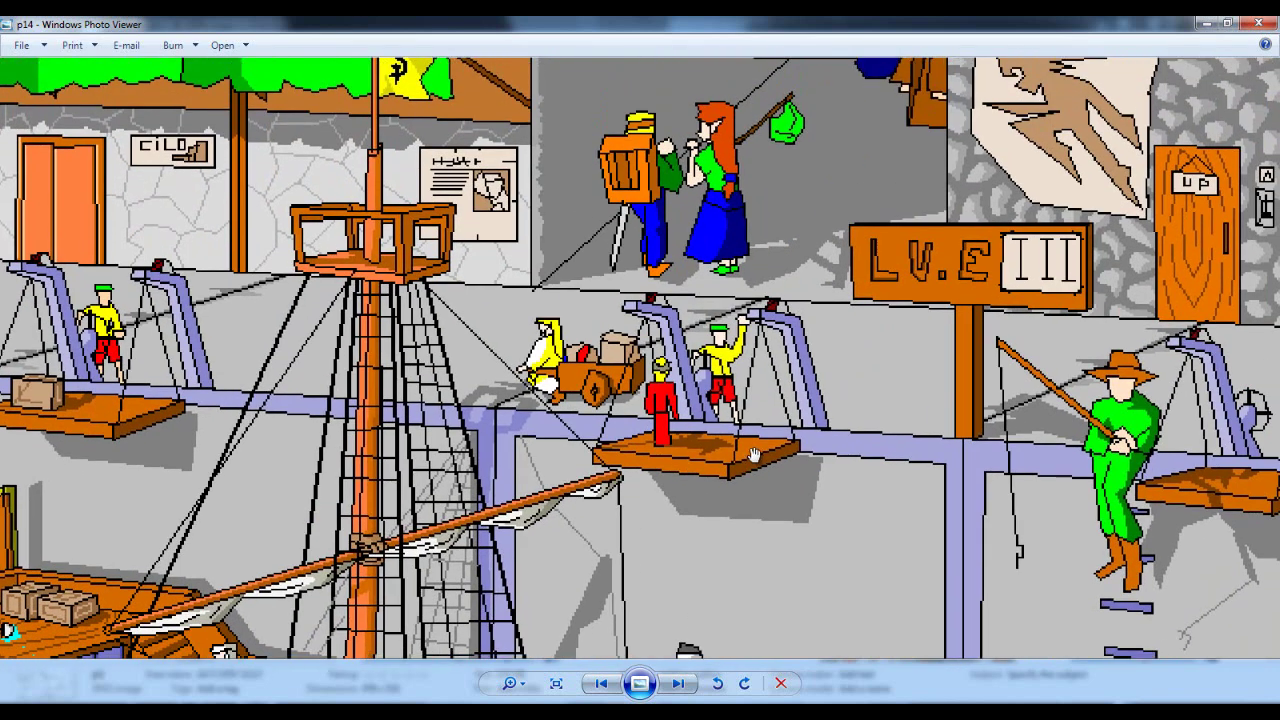
Move on to the two-part artwork of the wizard girl hugging a sunflower and examine its digital and painted versions.
left_click(676, 683)
left_click(676, 684)
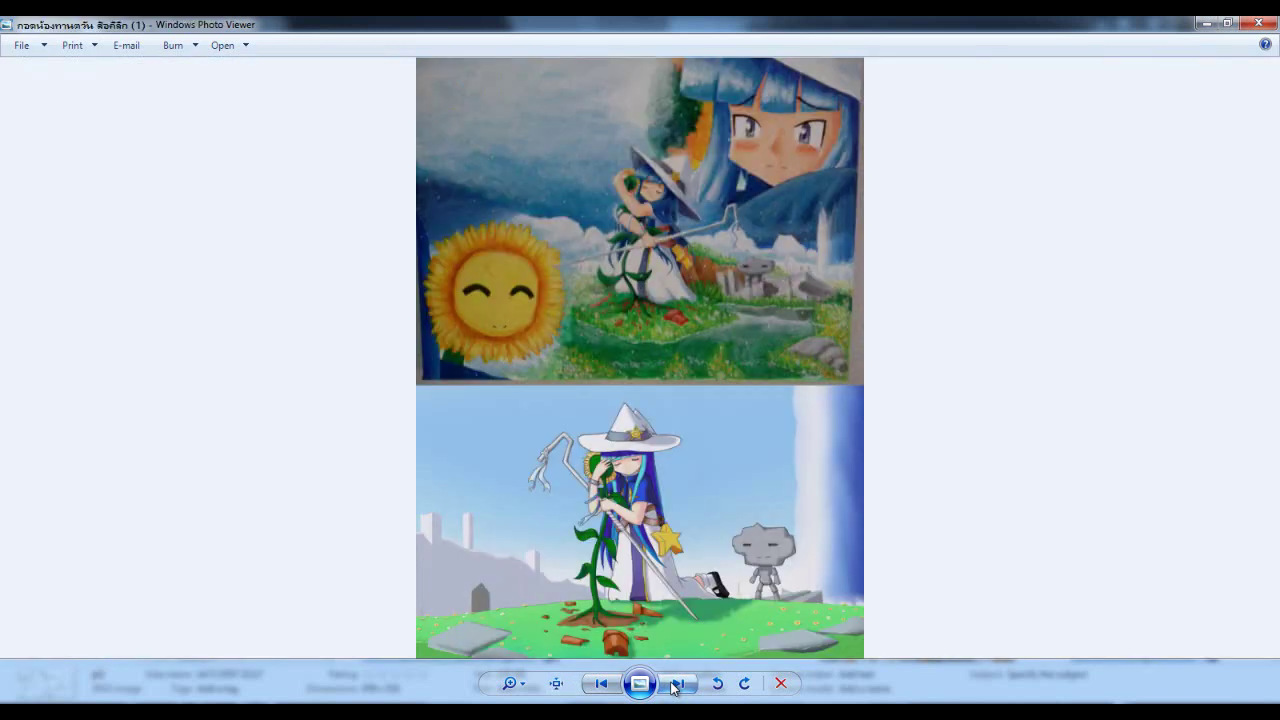
scroll(715, 560, "up", 3)
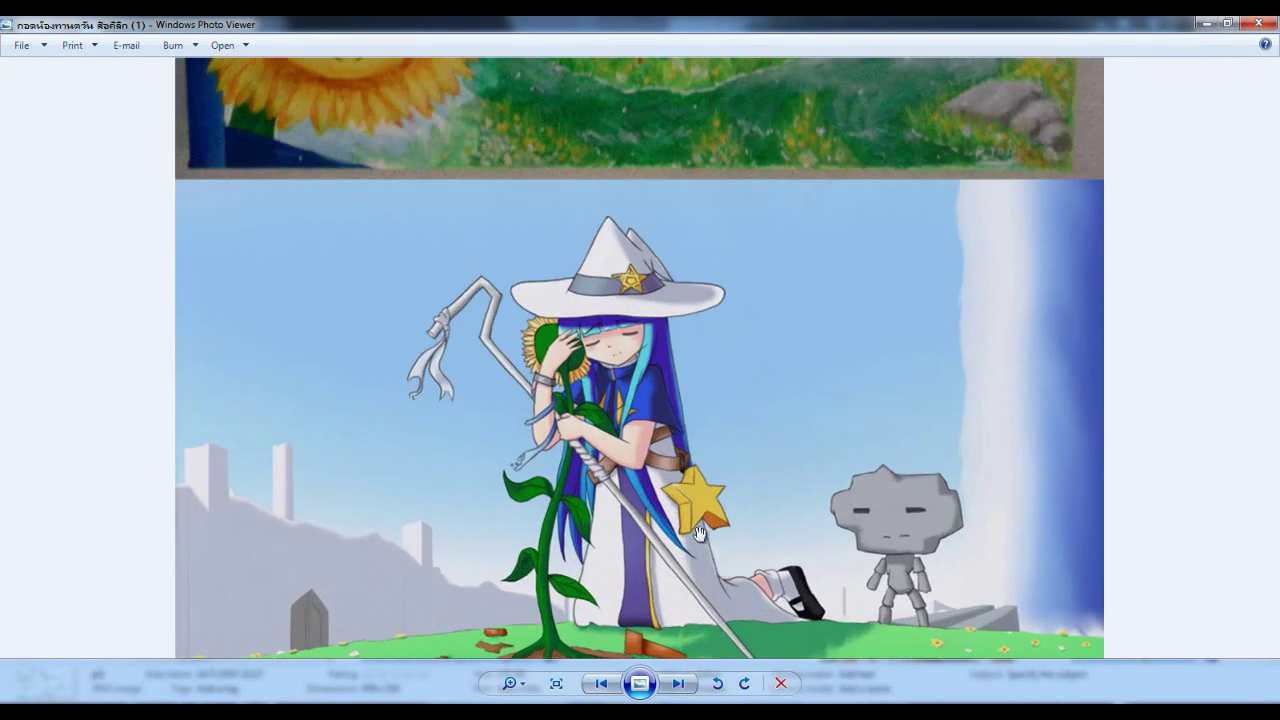
left_click_drag(675, 503, 662, 343)
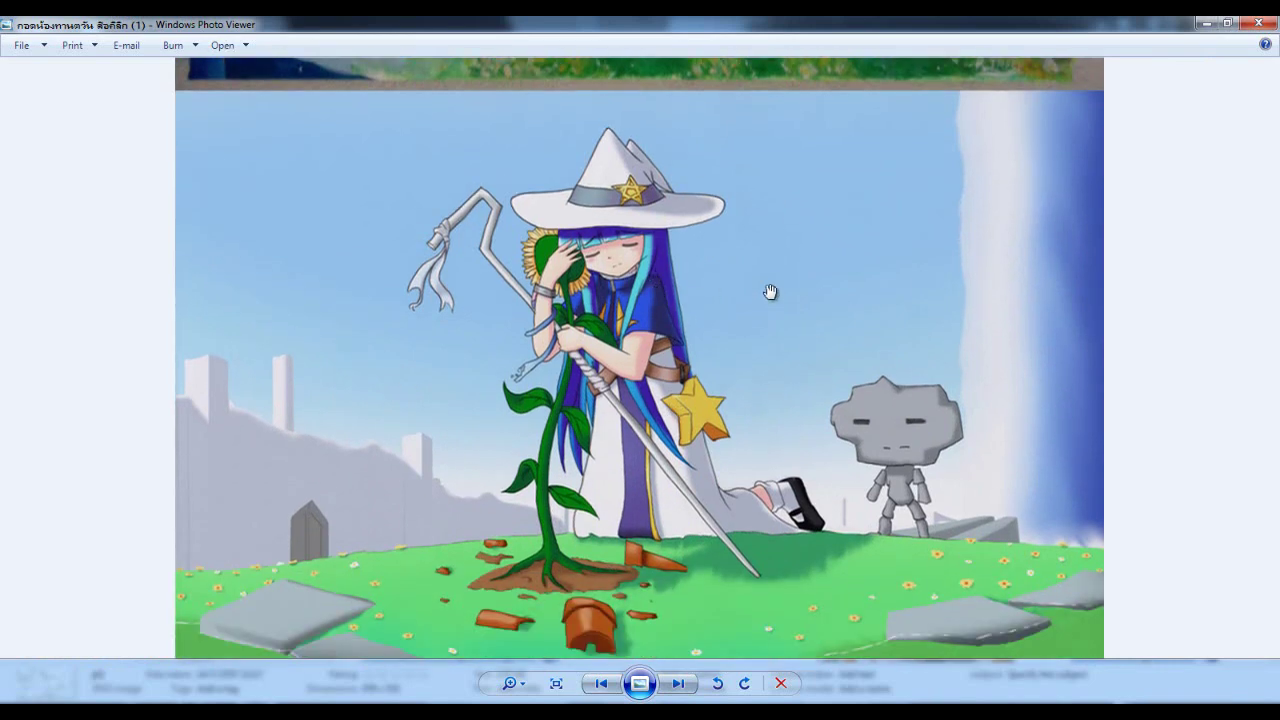
left_click_drag(766, 289, 766, 697)
left_click_drag(646, 72, 665, 287)
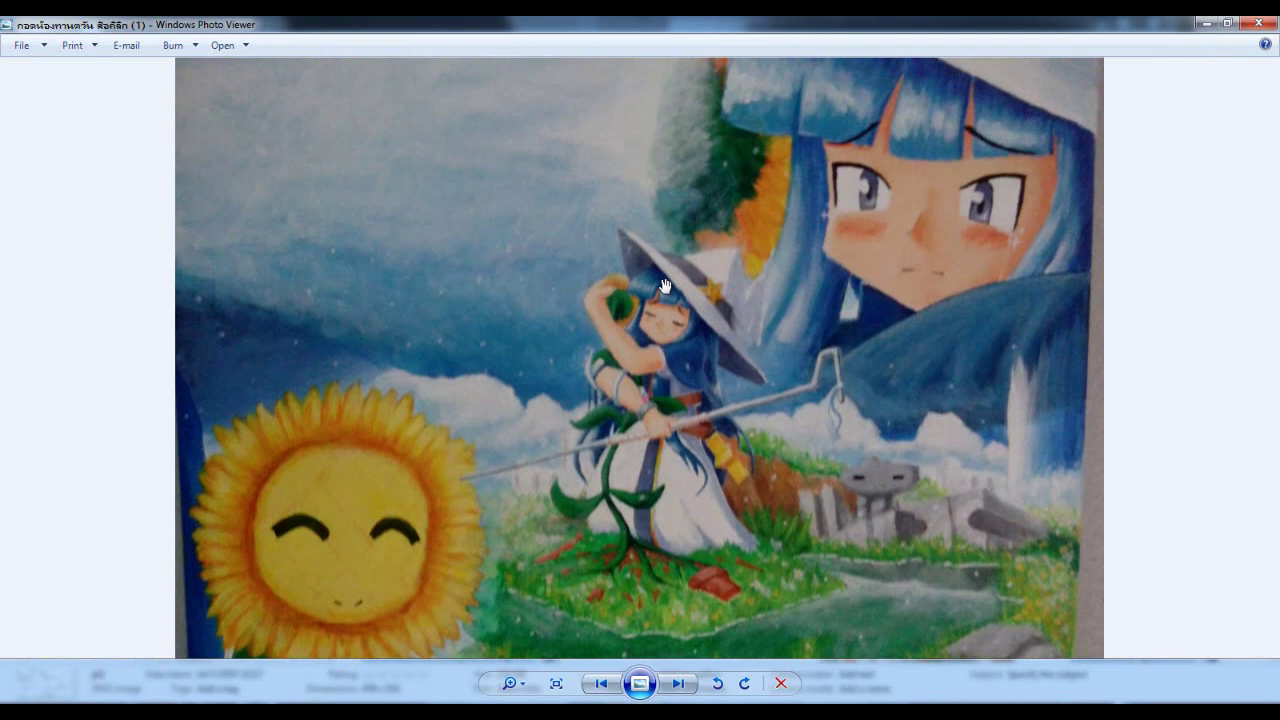
Go through painting progress photos (2) to (8), from the first blue sky to the blue-haired portrait.
left_click(677, 684)
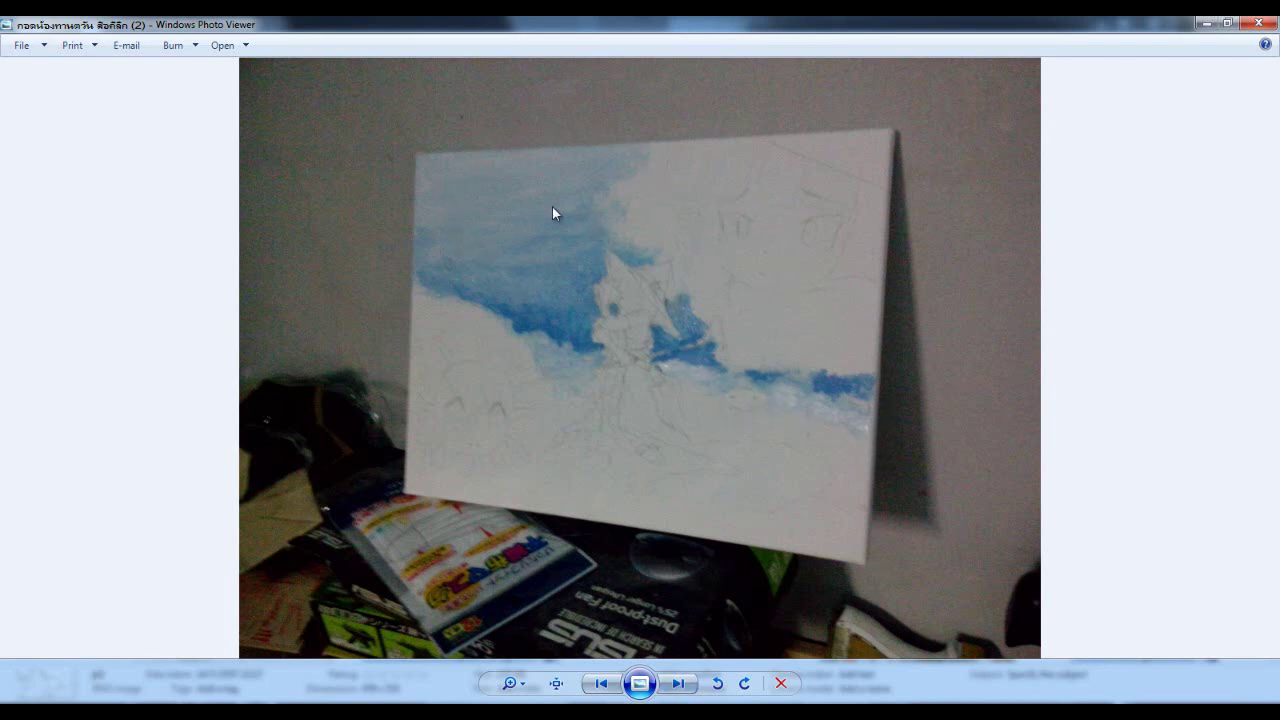
left_click(677, 684)
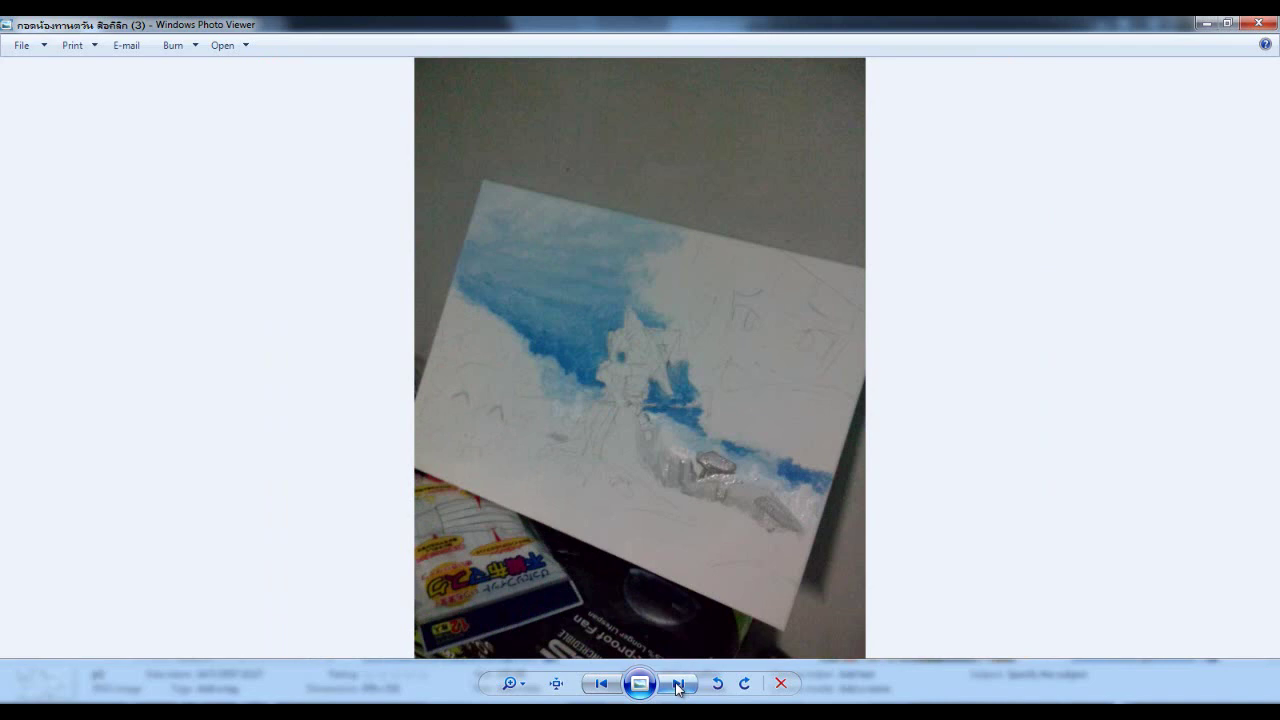
left_click(677, 684)
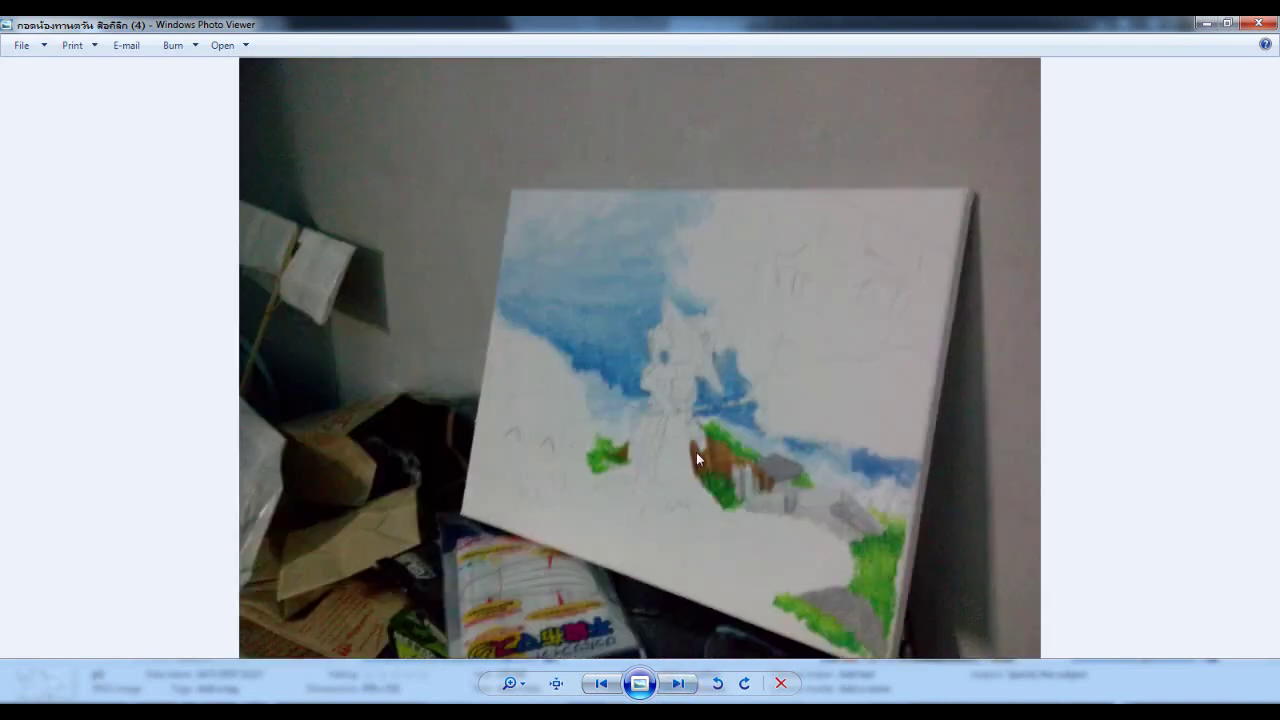
left_click(678, 686)
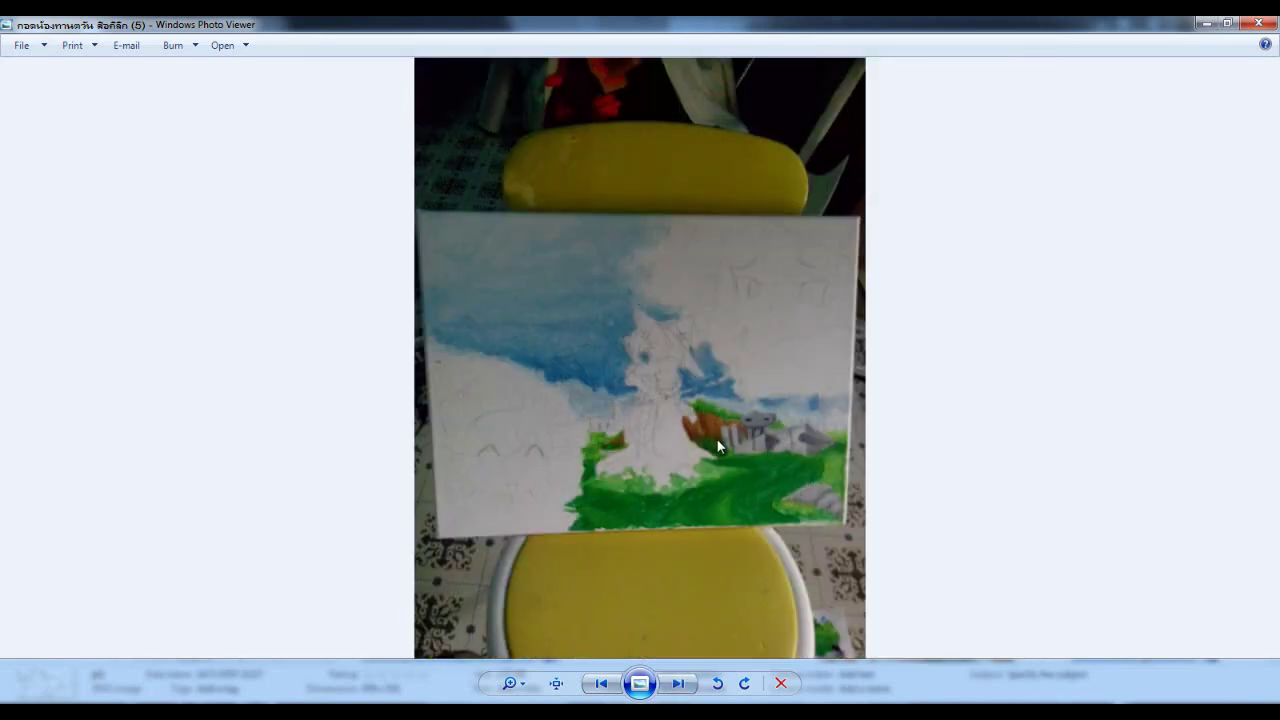
left_click(679, 684)
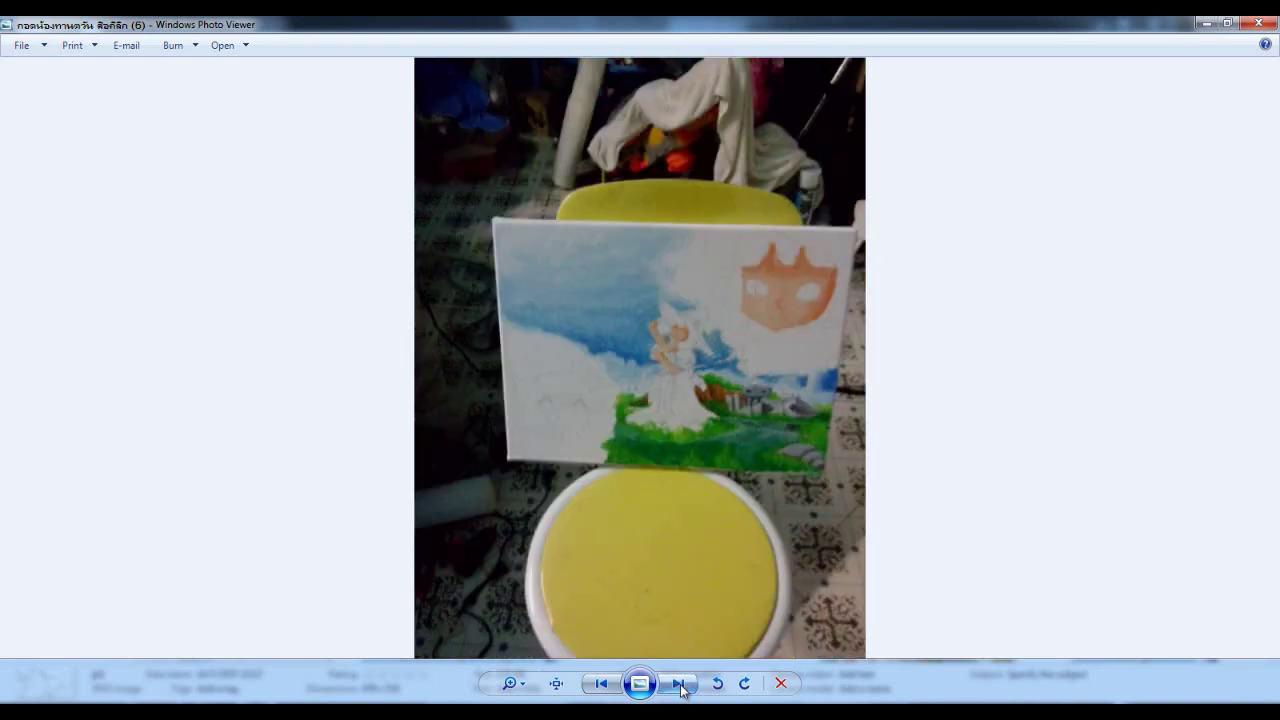
left_click(679, 684)
left_click(679, 684)
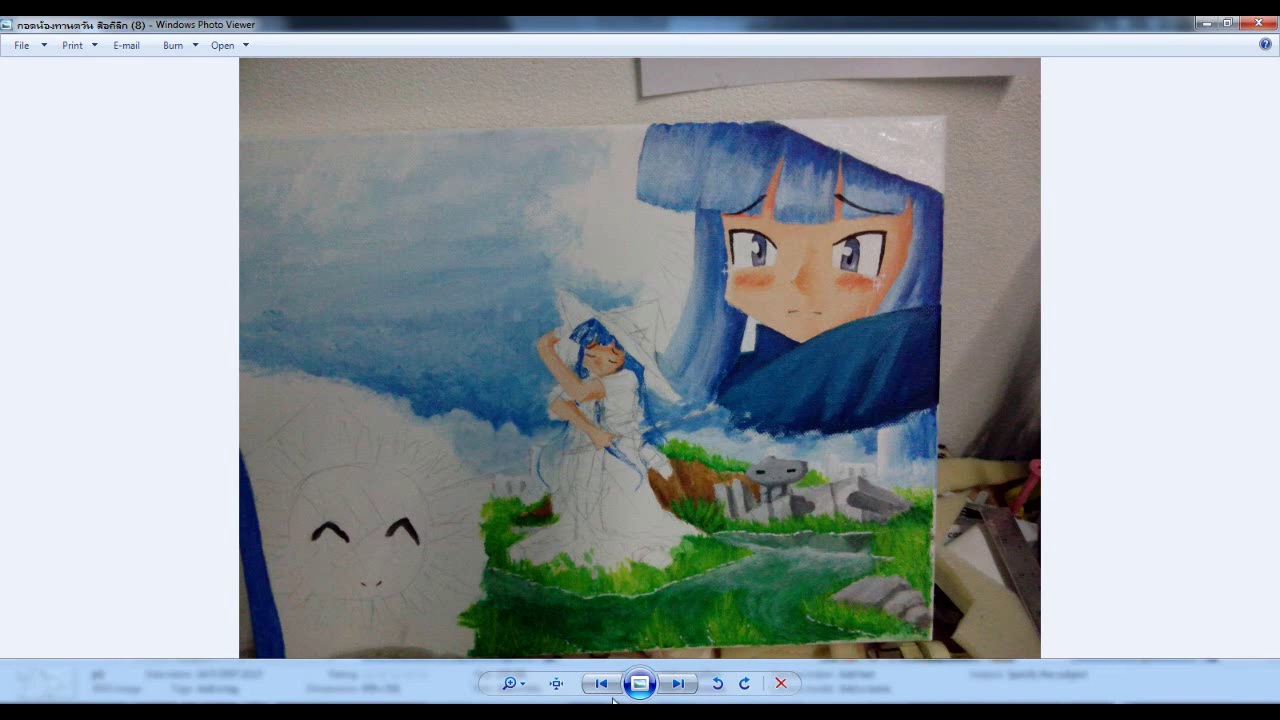
Go through progress photos (9) to (13), covering the sunflower petals, the wizard girl's hat and the sunflower face.
left_click(694, 690)
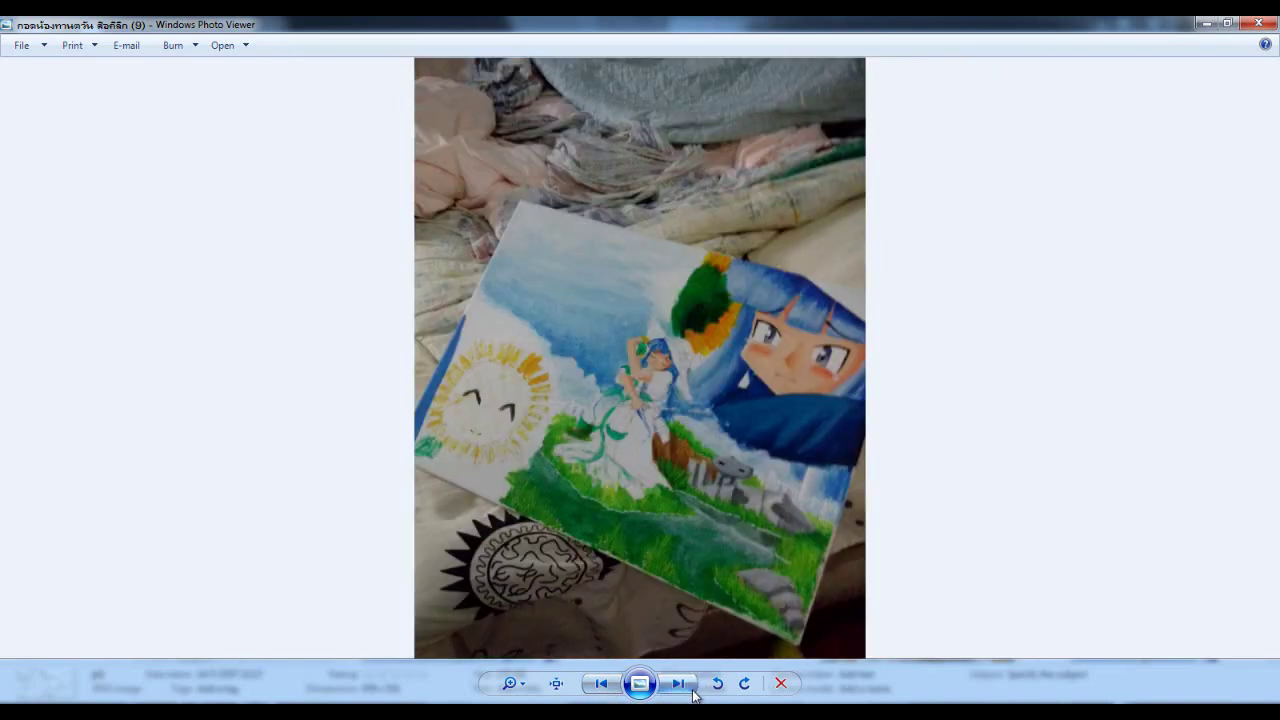
left_click(694, 690)
left_click(694, 690)
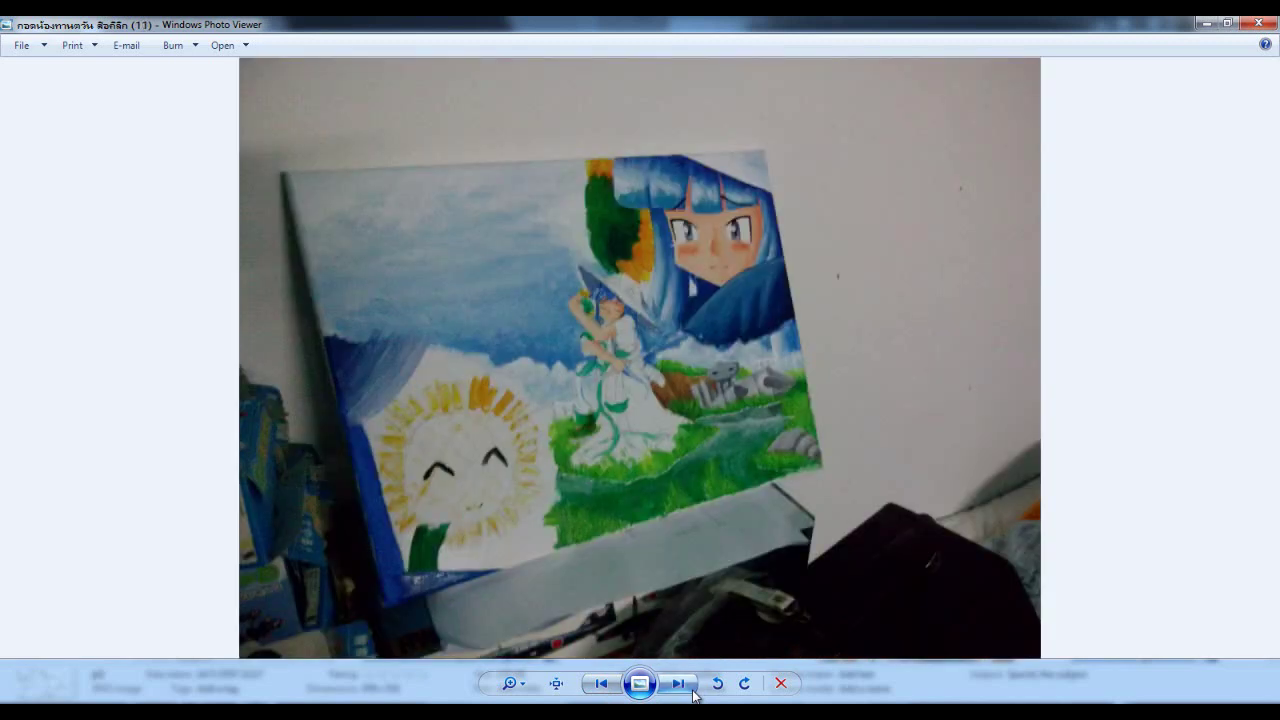
left_click(694, 690)
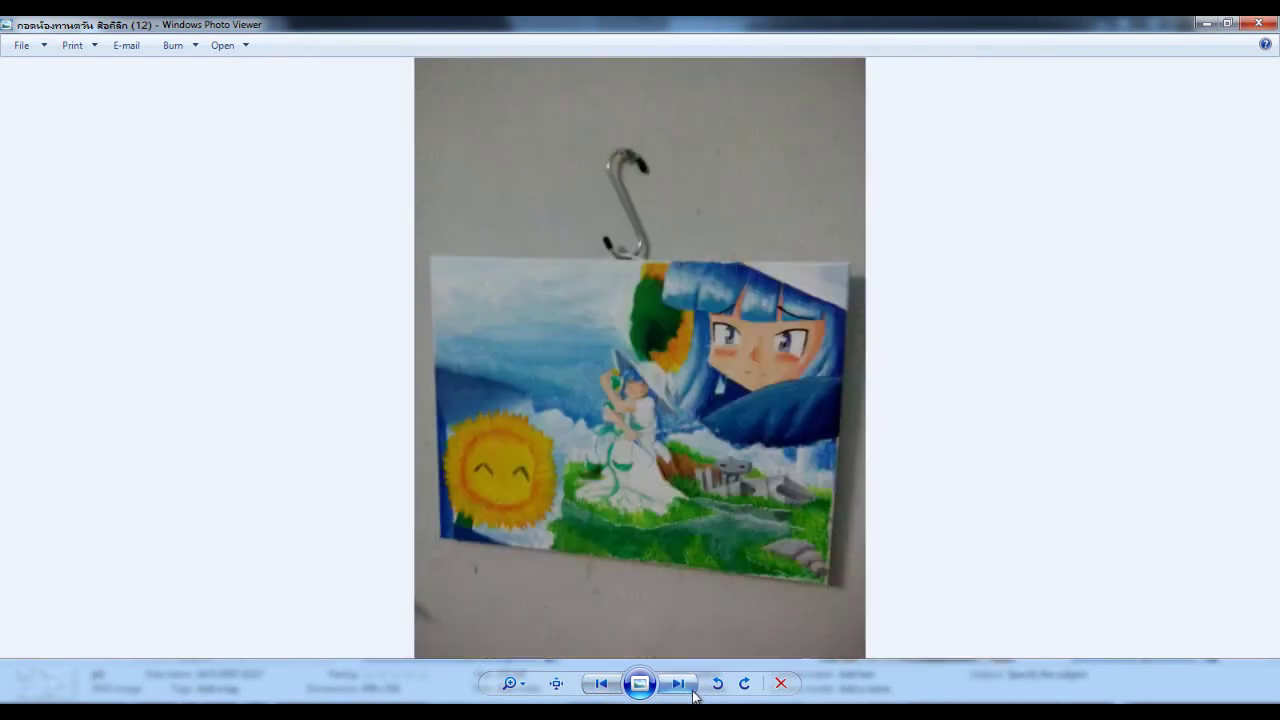
left_click(694, 690)
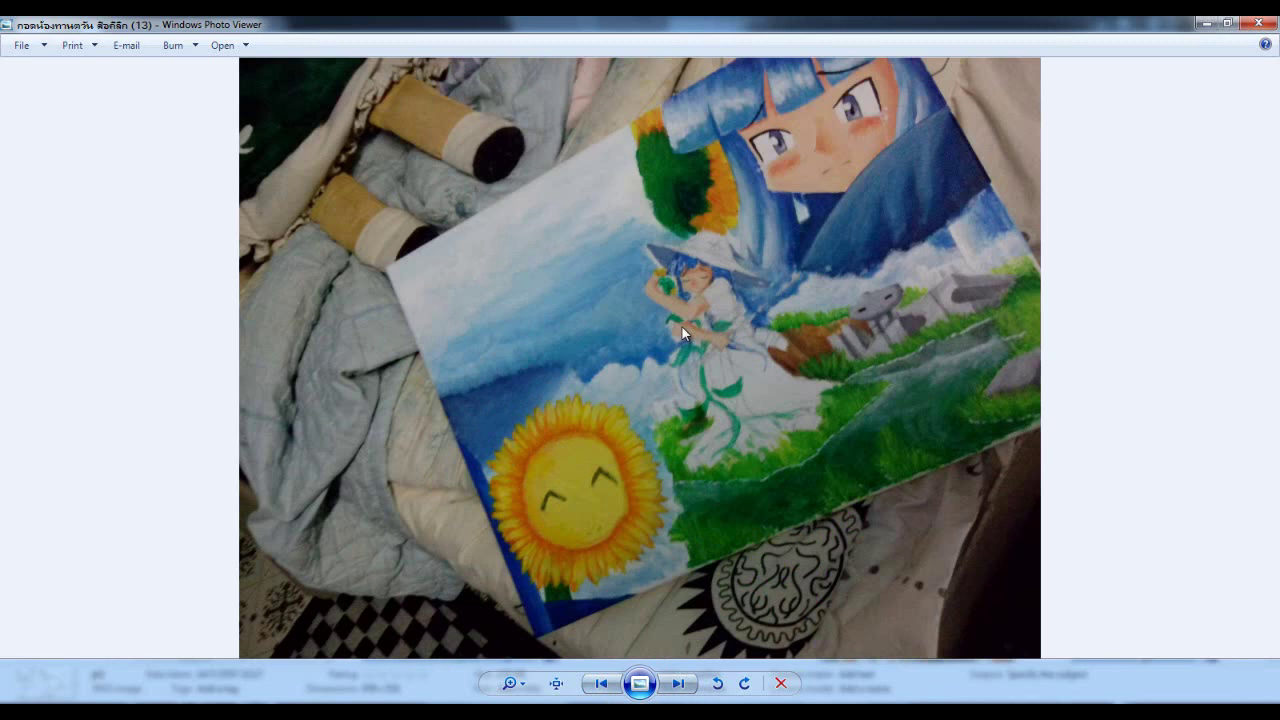
Go through progress photos (14) to (18), covering the staff, the roots, the broken pot and the final details.
left_click(677, 686)
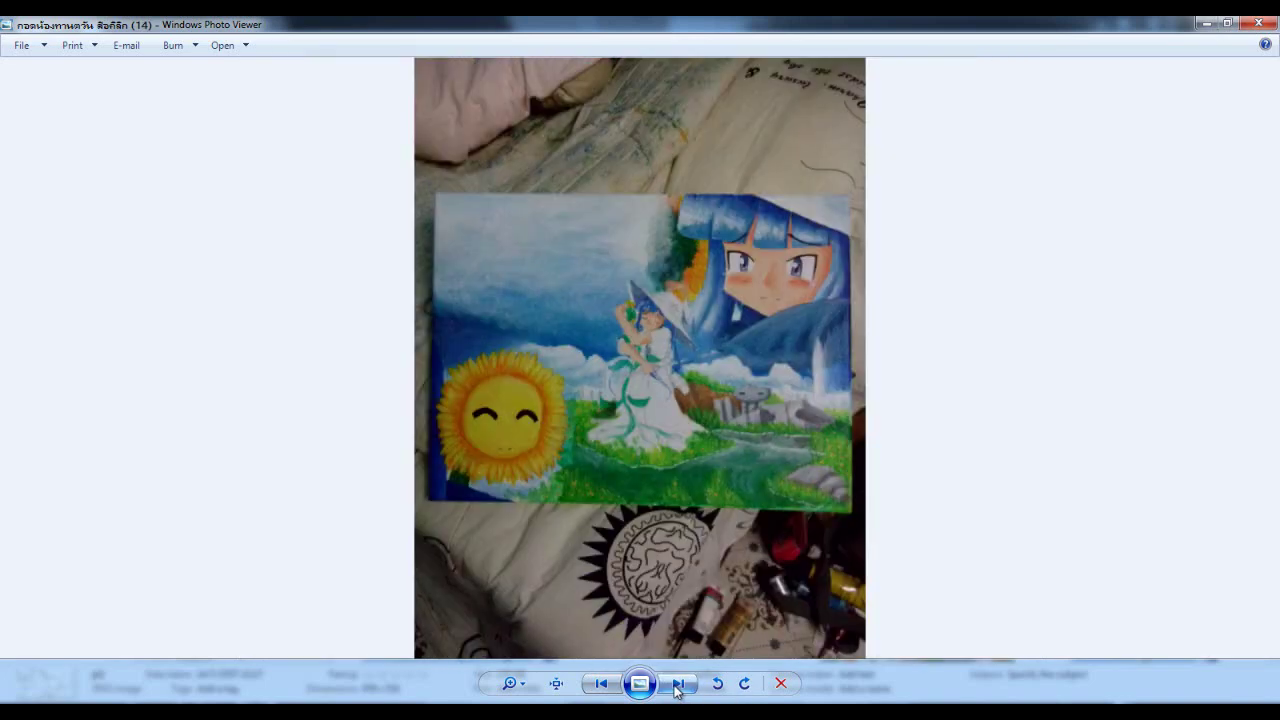
left_click(677, 686)
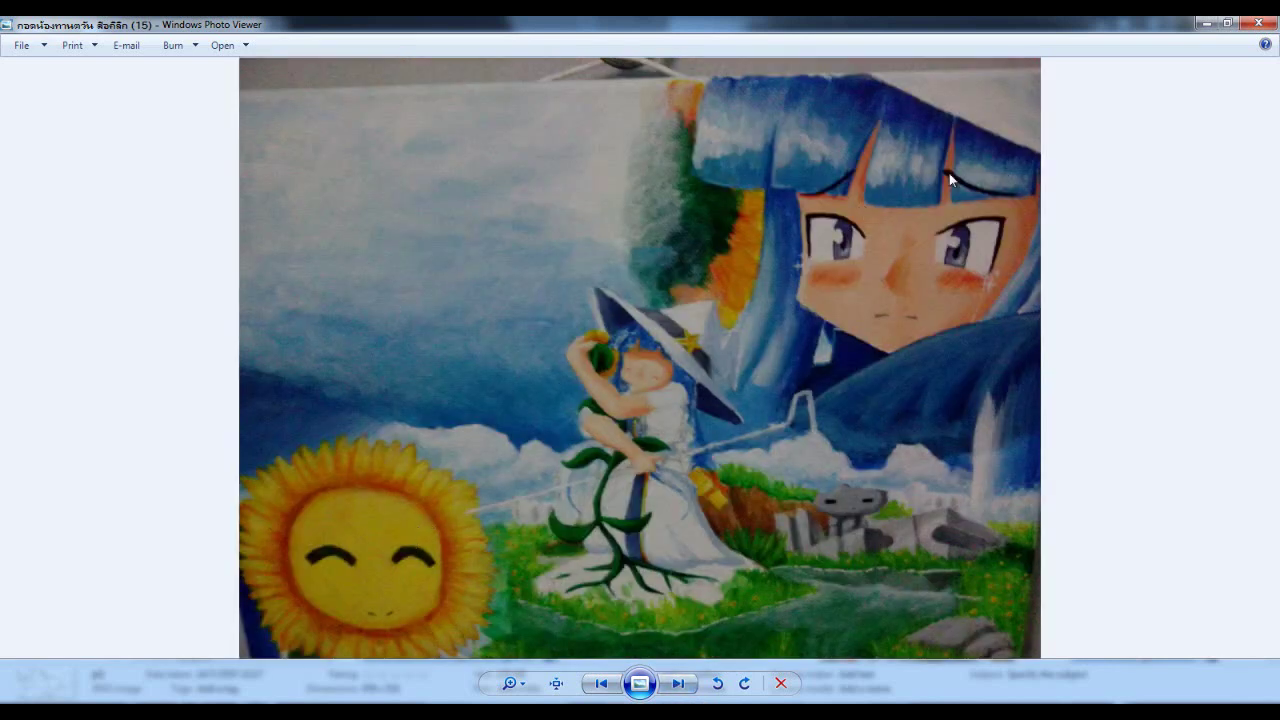
left_click(684, 688)
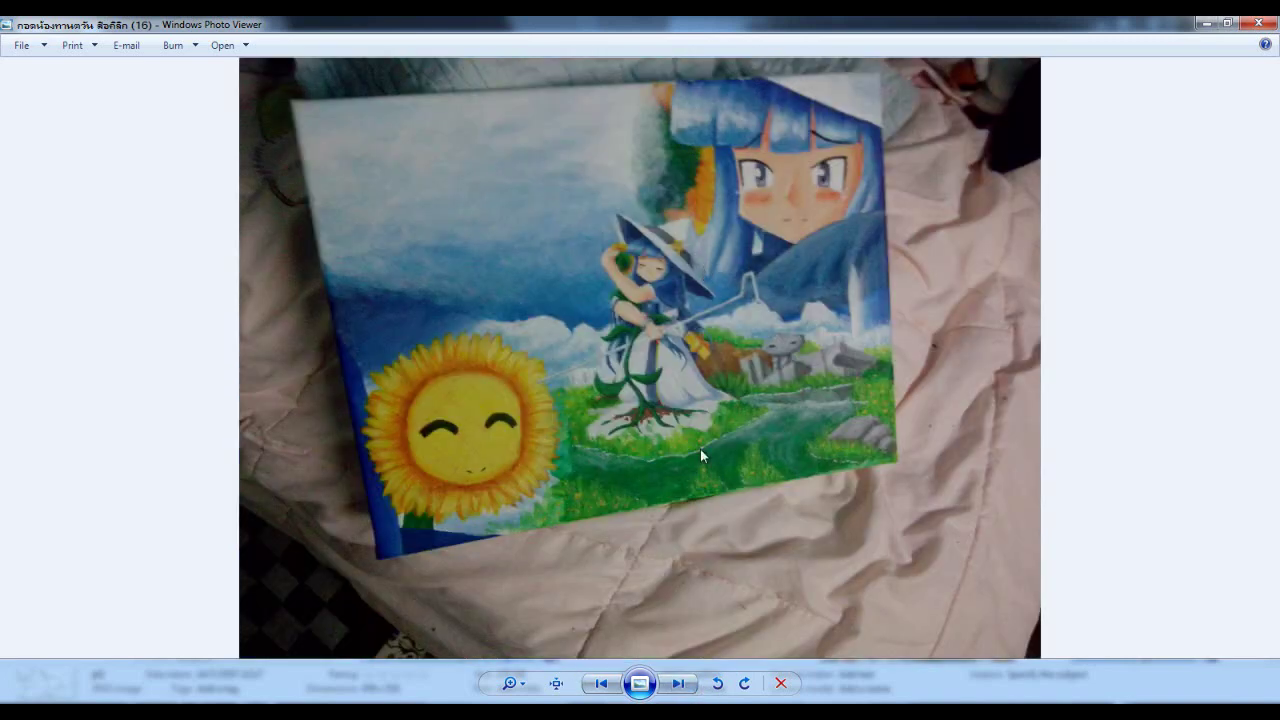
left_click(684, 688)
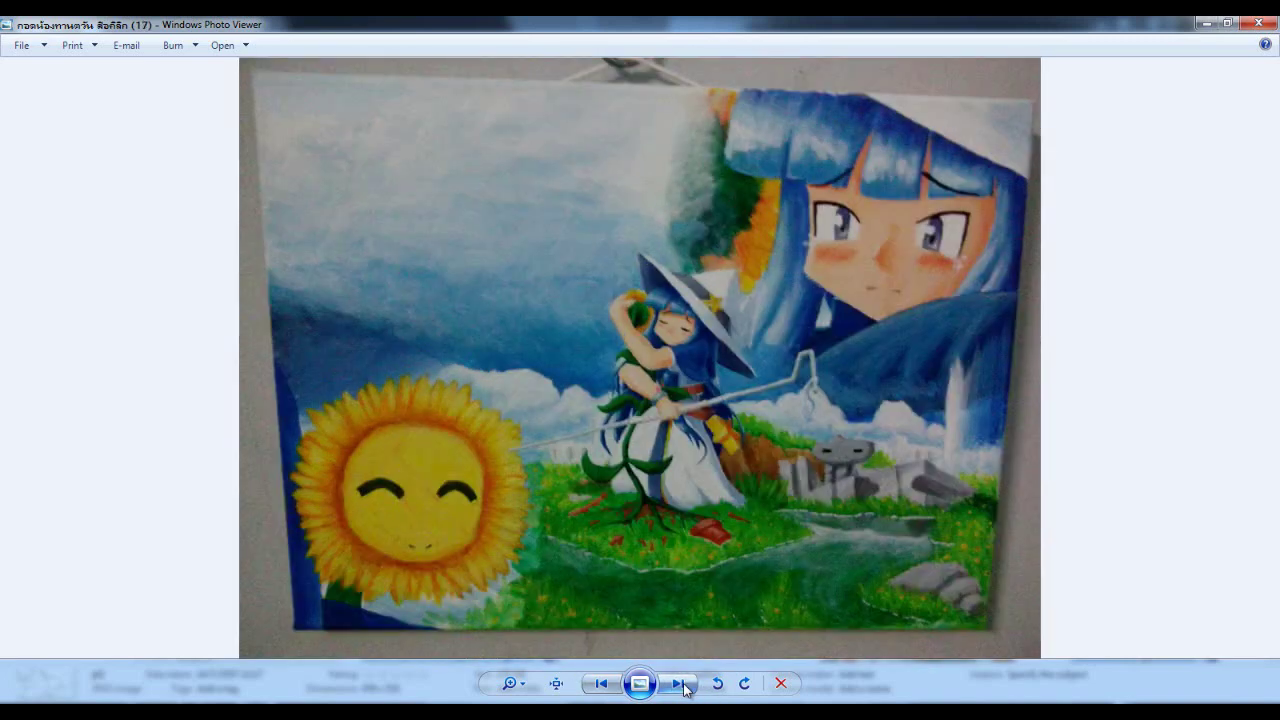
left_click(684, 688)
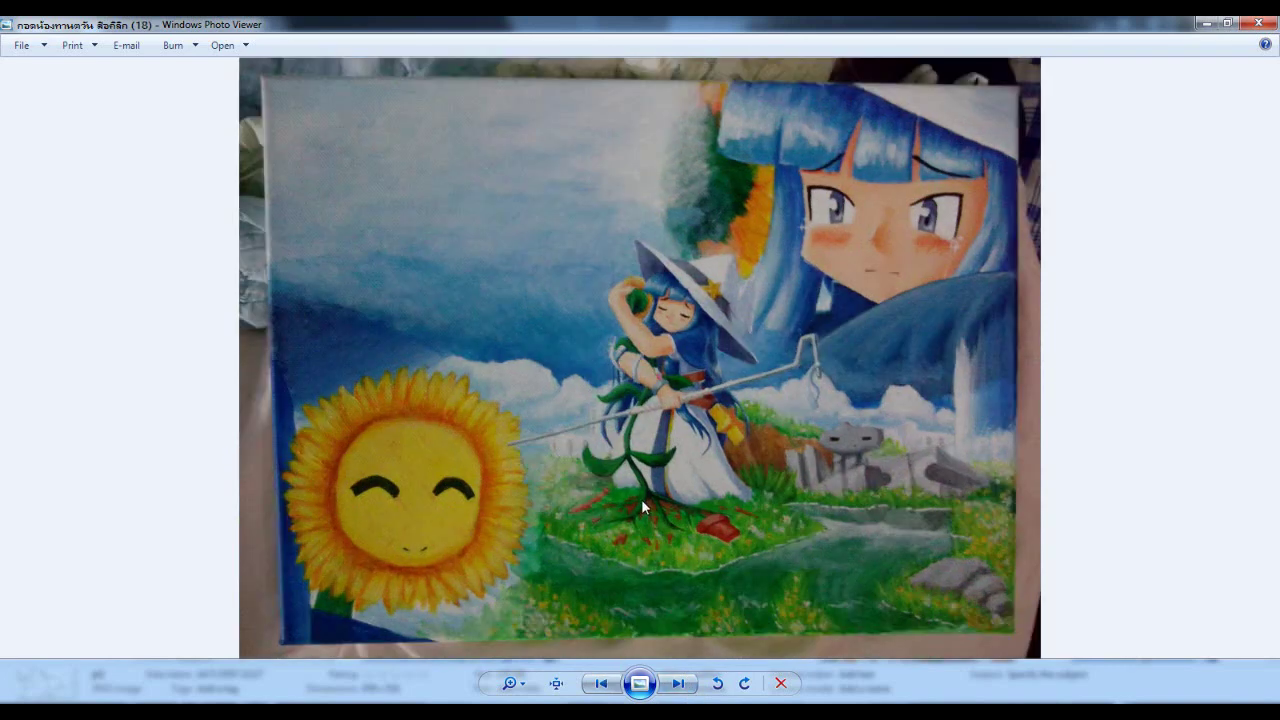
Examine the wizard girl, her staff, the plant roots, the sunflower and the riverside in photo (18) up close.
scroll(641, 499, "up", 3)
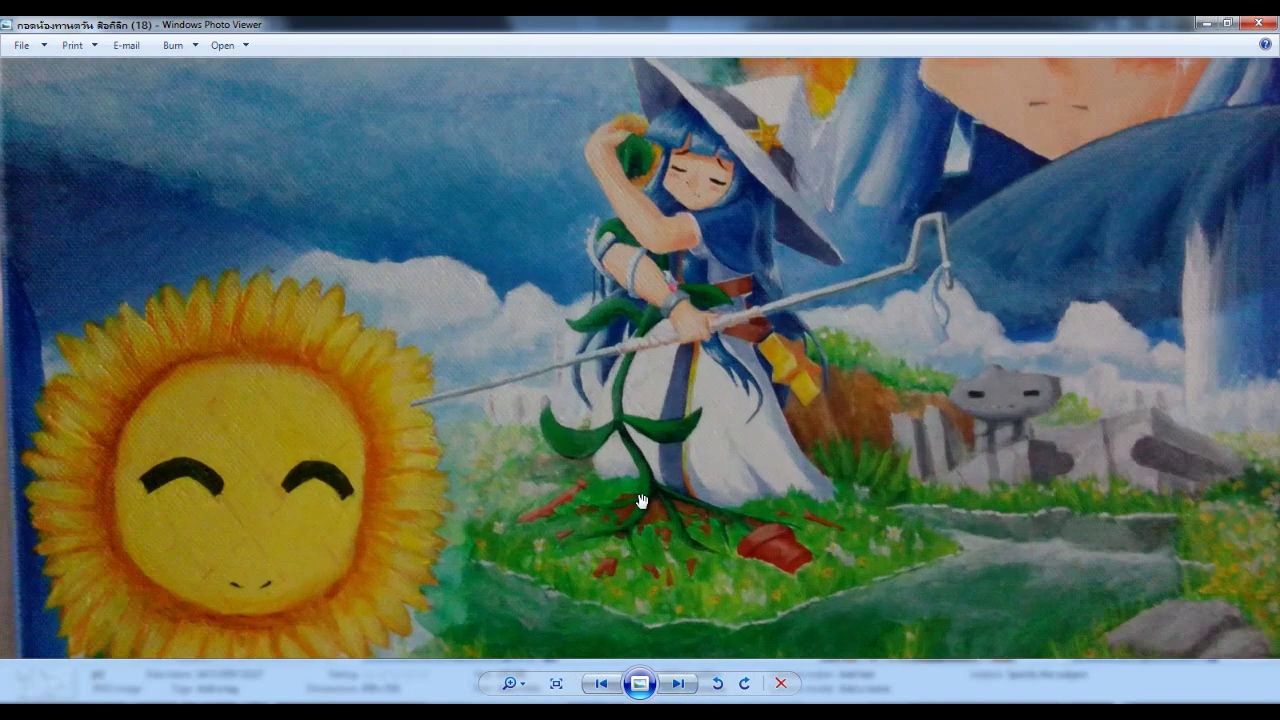
scroll(733, 468, "up", 2)
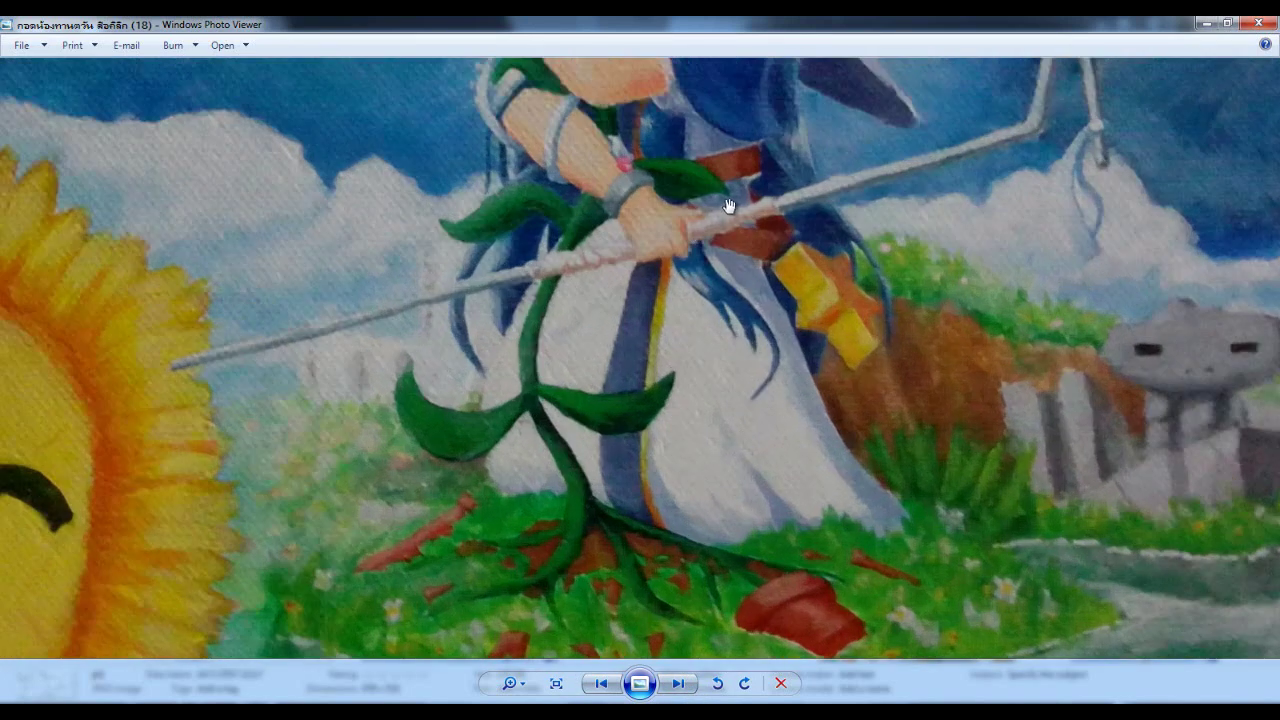
left_click_drag(730, 207, 720, 391)
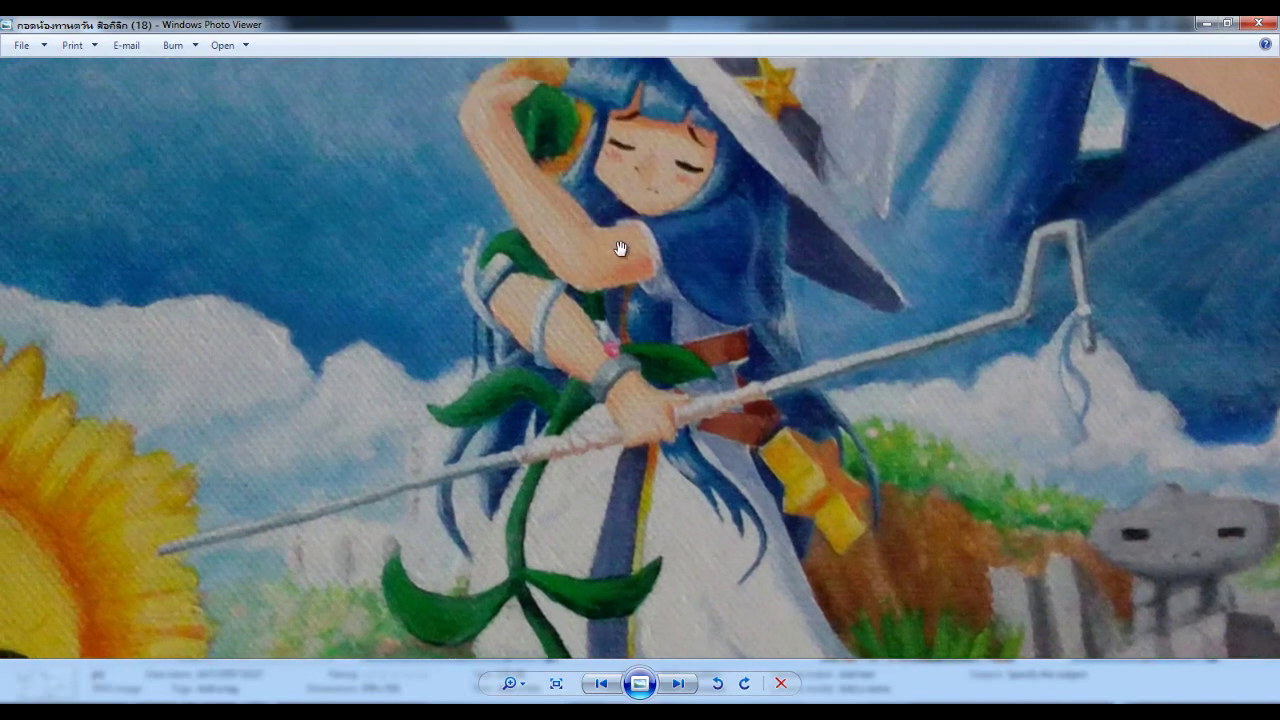
scroll(620, 250, "down", 5)
scroll(849, 349, "up", 2)
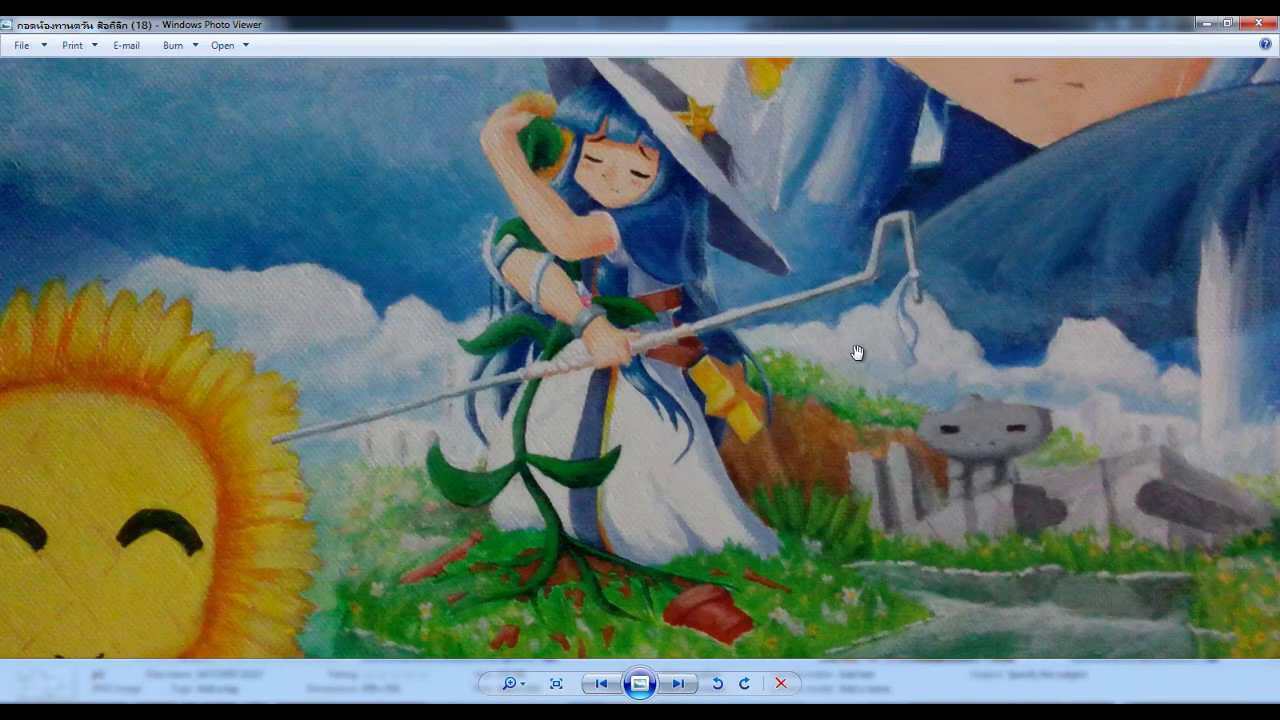
scroll(857, 354, "down", 1)
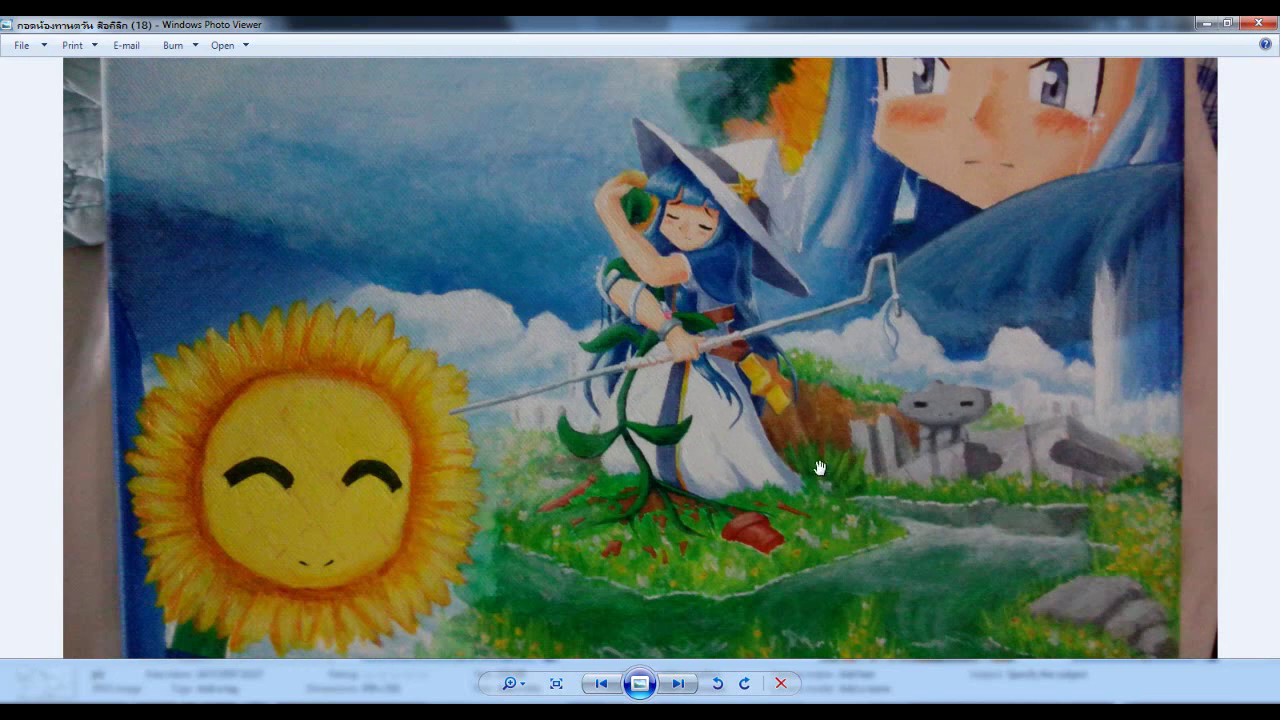
left_click_drag(820, 466, 809, 334)
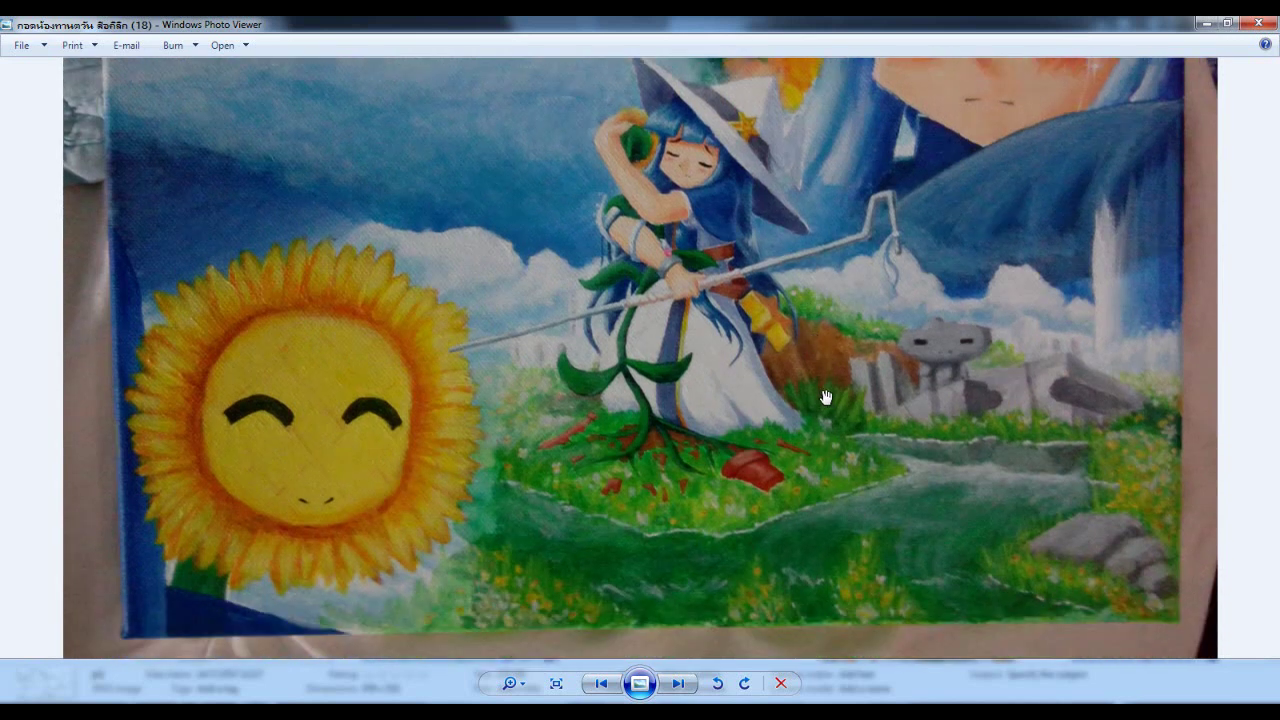
left_click_drag(864, 144, 860, 334)
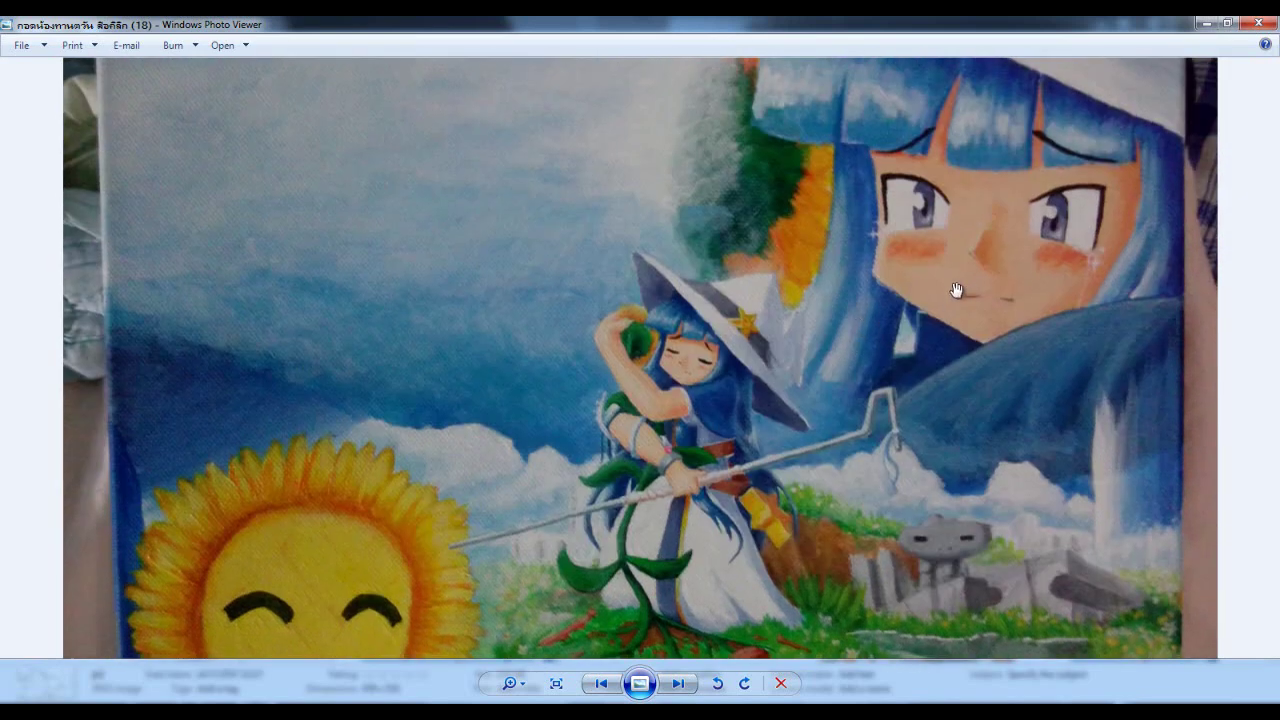
Examine the large blue-haired portrait's eyes, hair and tears, and the sunflower behind it, in photo (18).
scroll(890, 294, "up", 3)
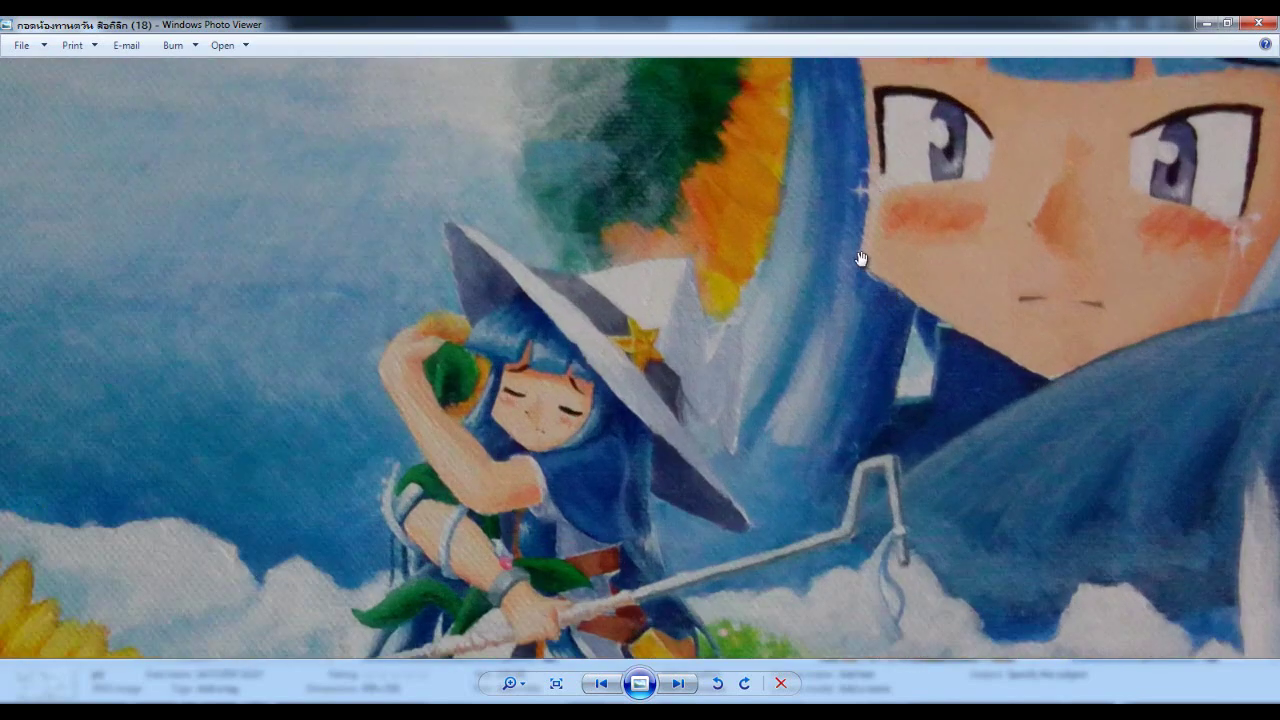
left_click_drag(951, 398, 777, 351)
scroll(886, 186, "down", 1)
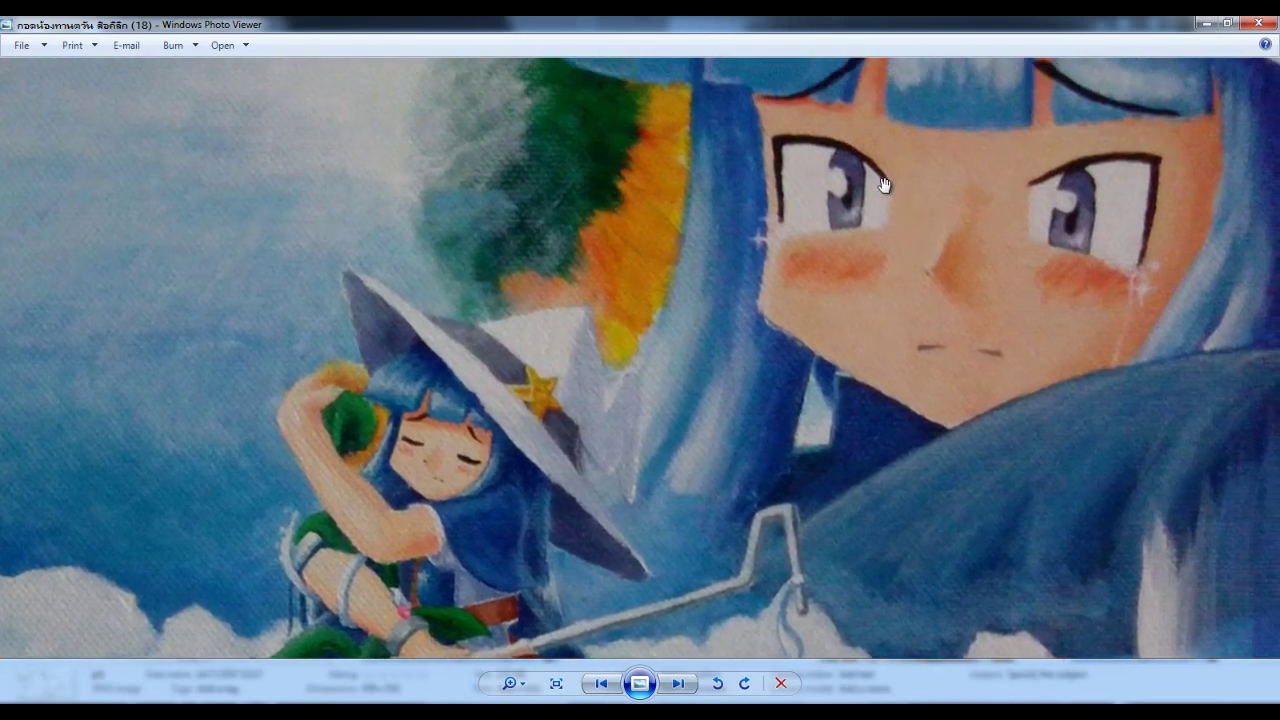
left_click_drag(810, 121, 819, 219)
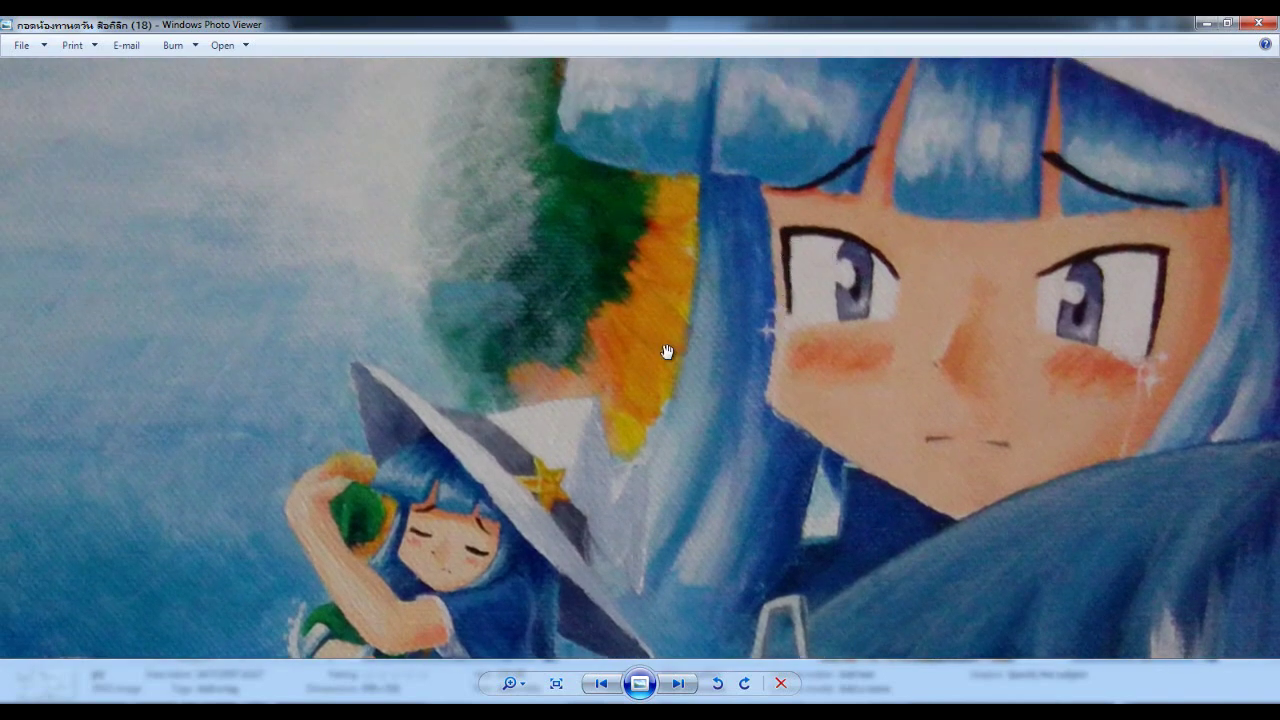
left_click_drag(543, 486, 873, 303)
Examine the small wizard girl's face, raised arm and hat up close, and view the wider painting again.
scroll(873, 303, "down", 2)
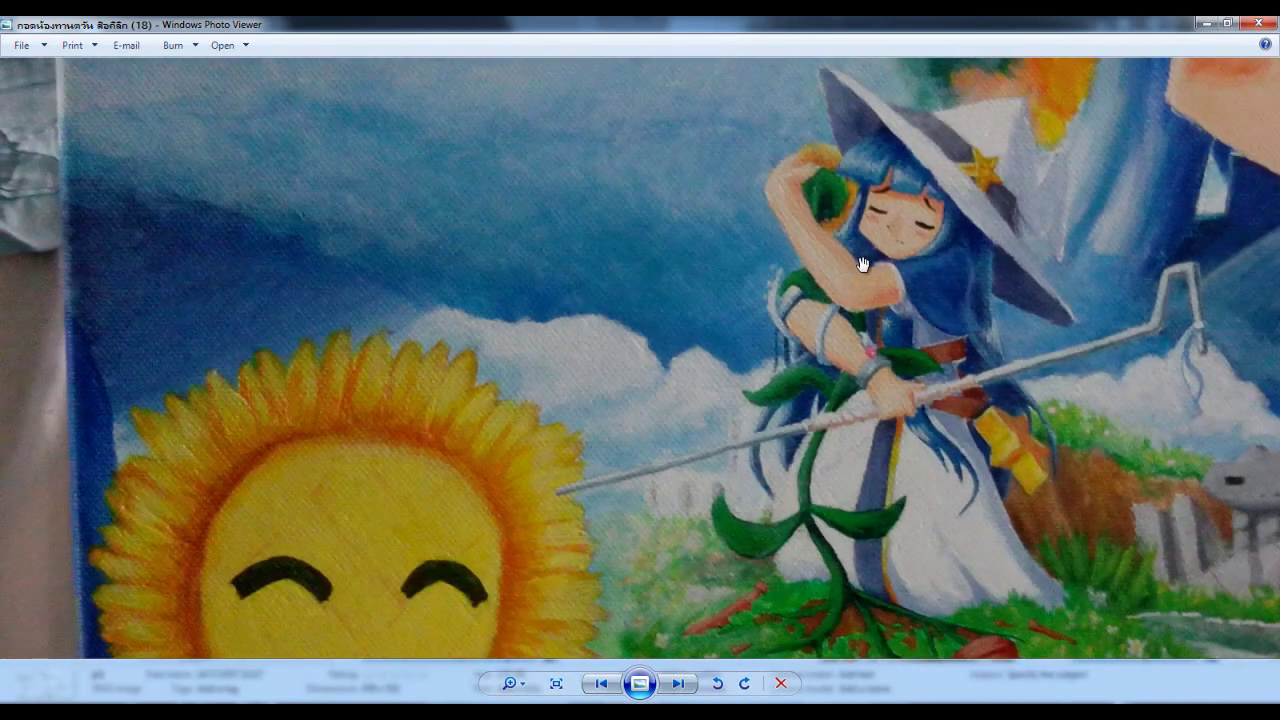
scroll(905, 357, "down", 1)
scroll(771, 257, "up", 5)
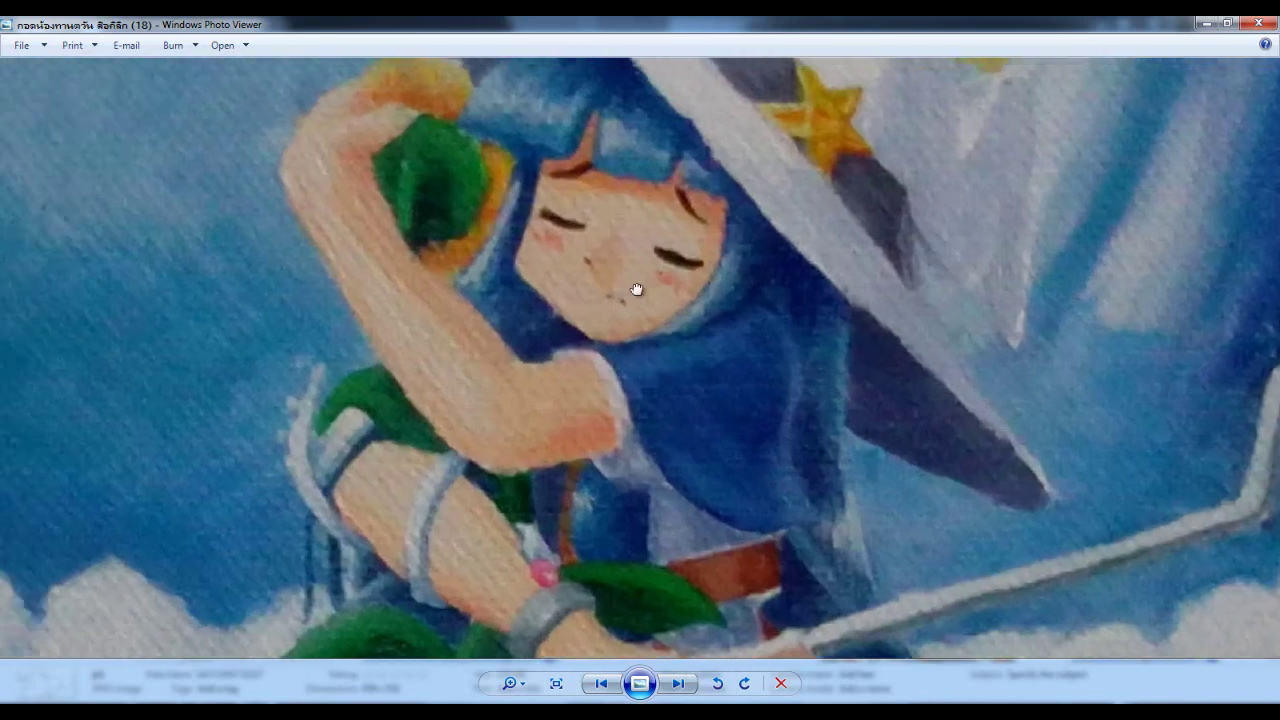
left_click_drag(636, 290, 901, 387)
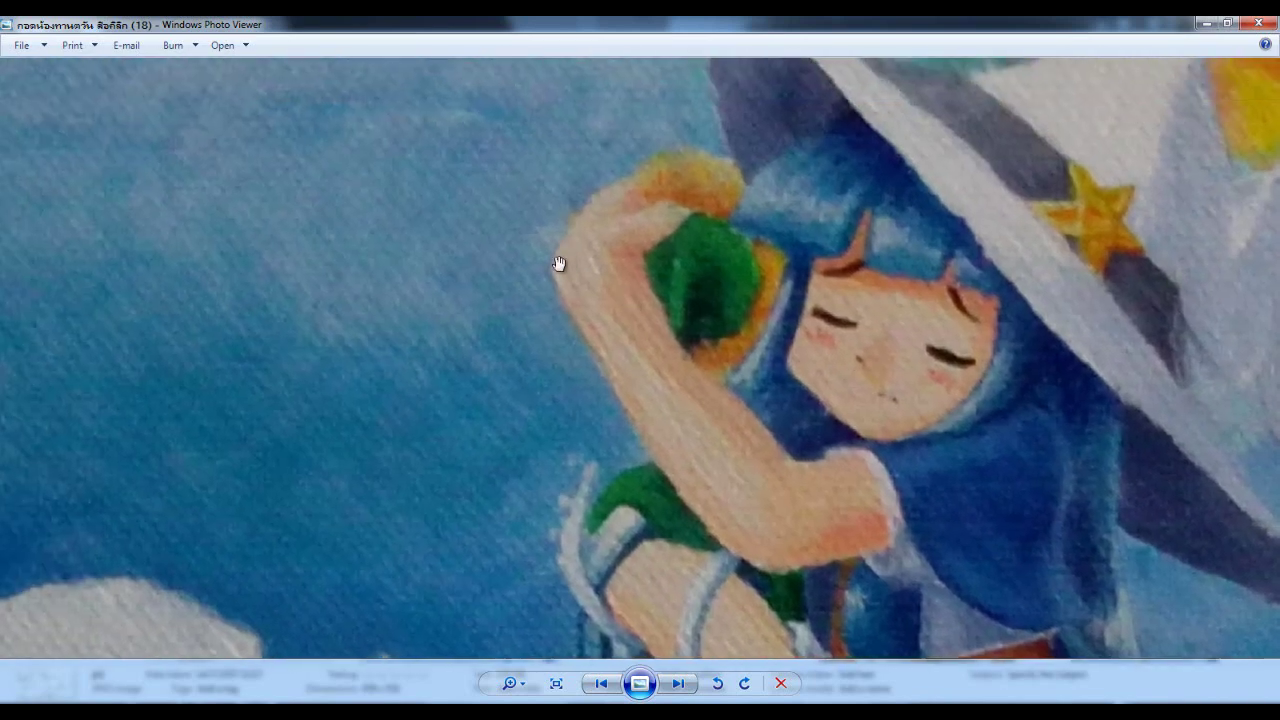
left_click_drag(618, 372, 568, 314)
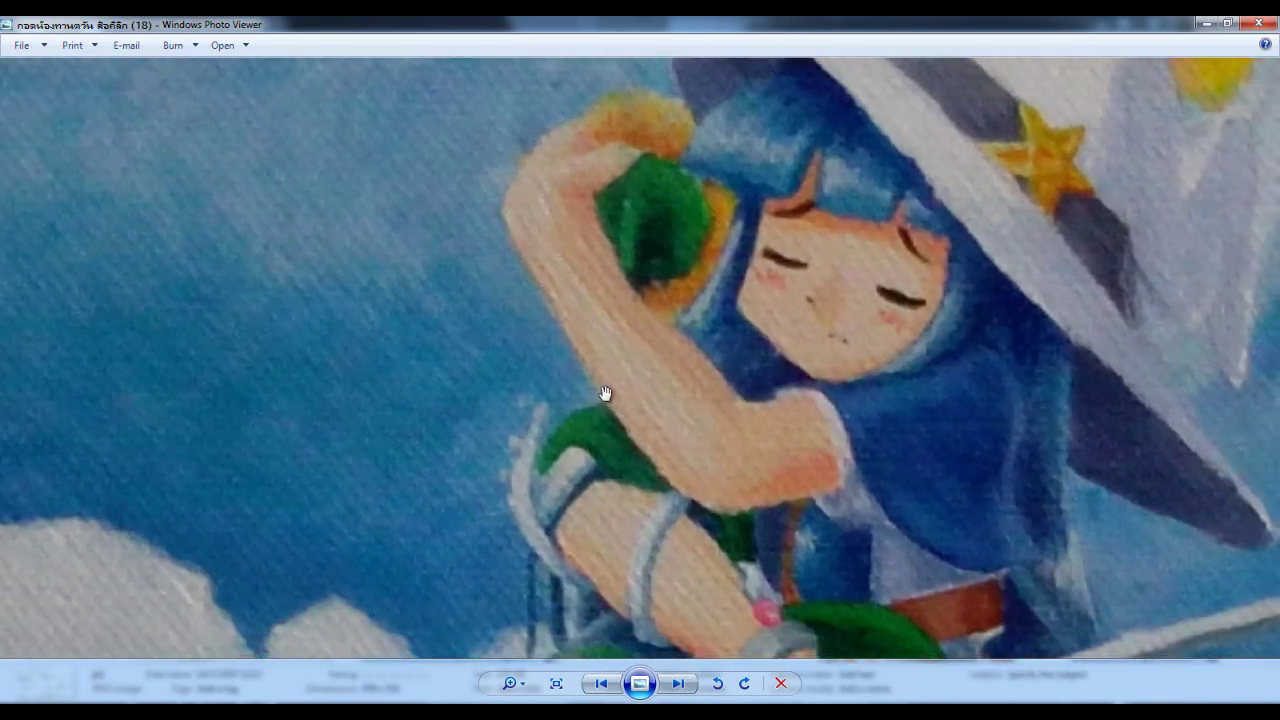
scroll(629, 334, "down", 5)
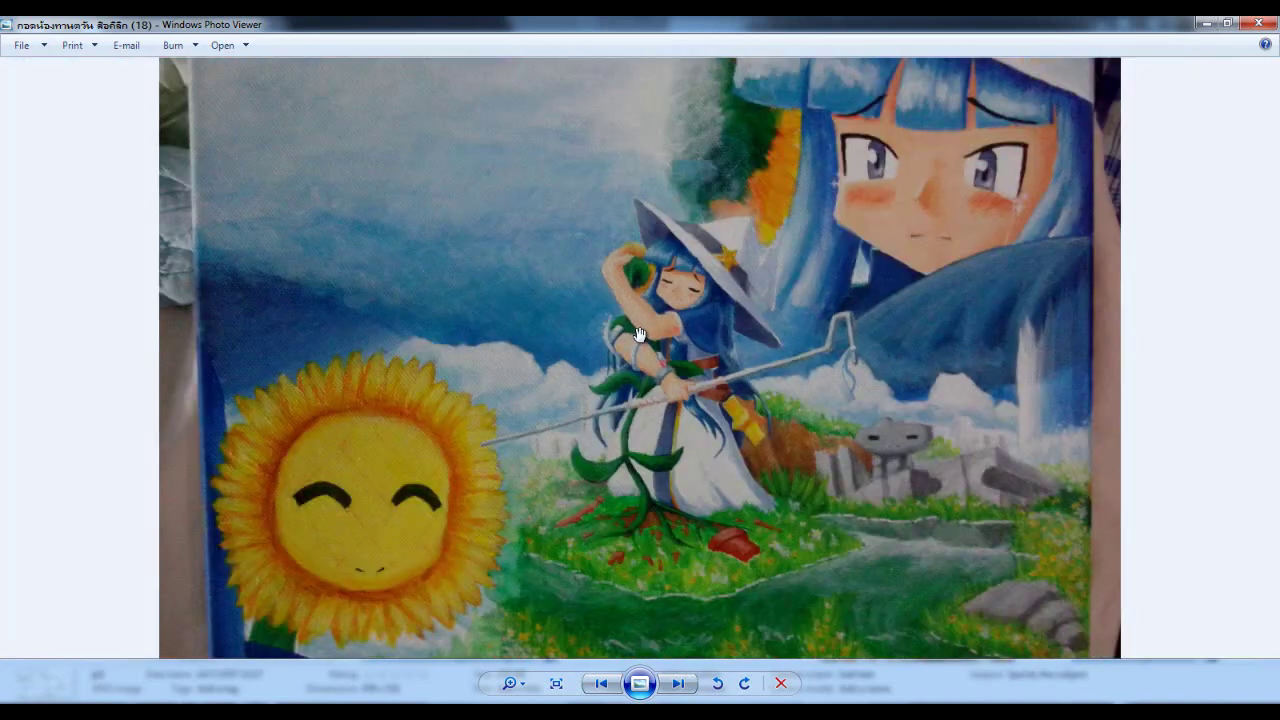
Move past the painting photos to p2, close the picture viewer and look through the DEME folder.
left_click(678, 684)
left_click(680, 684)
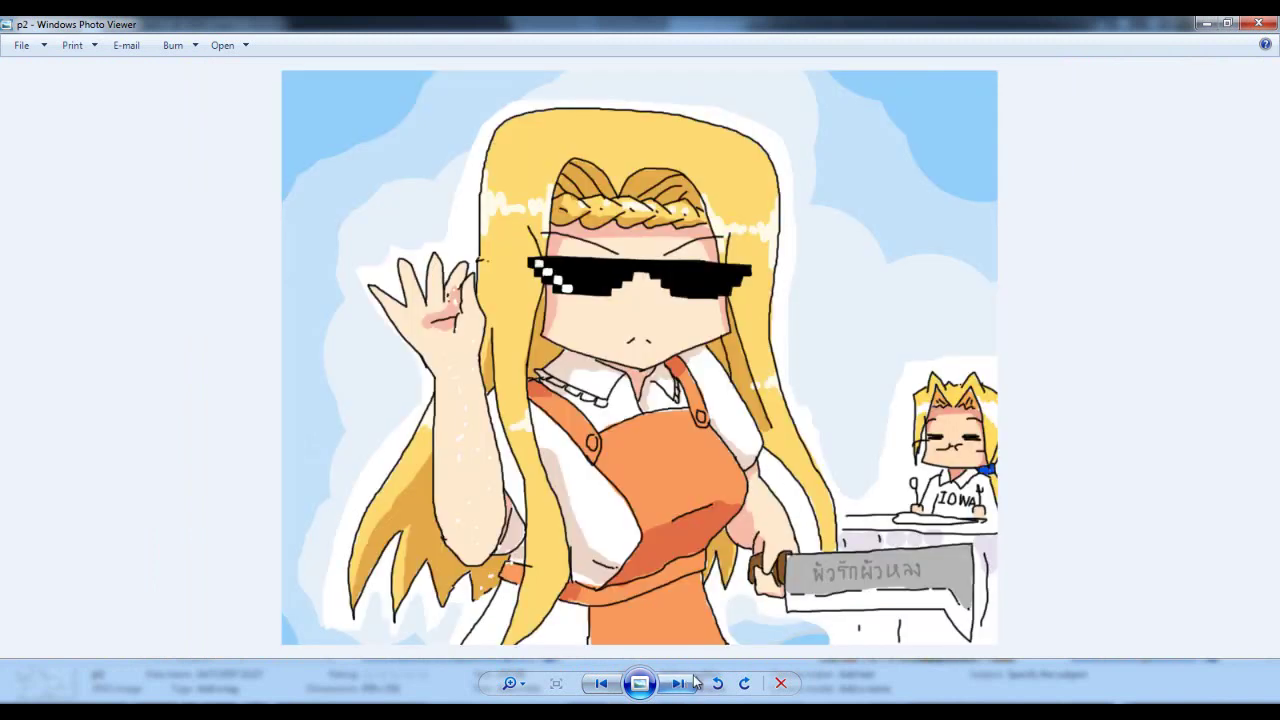
left_click(1258, 26)
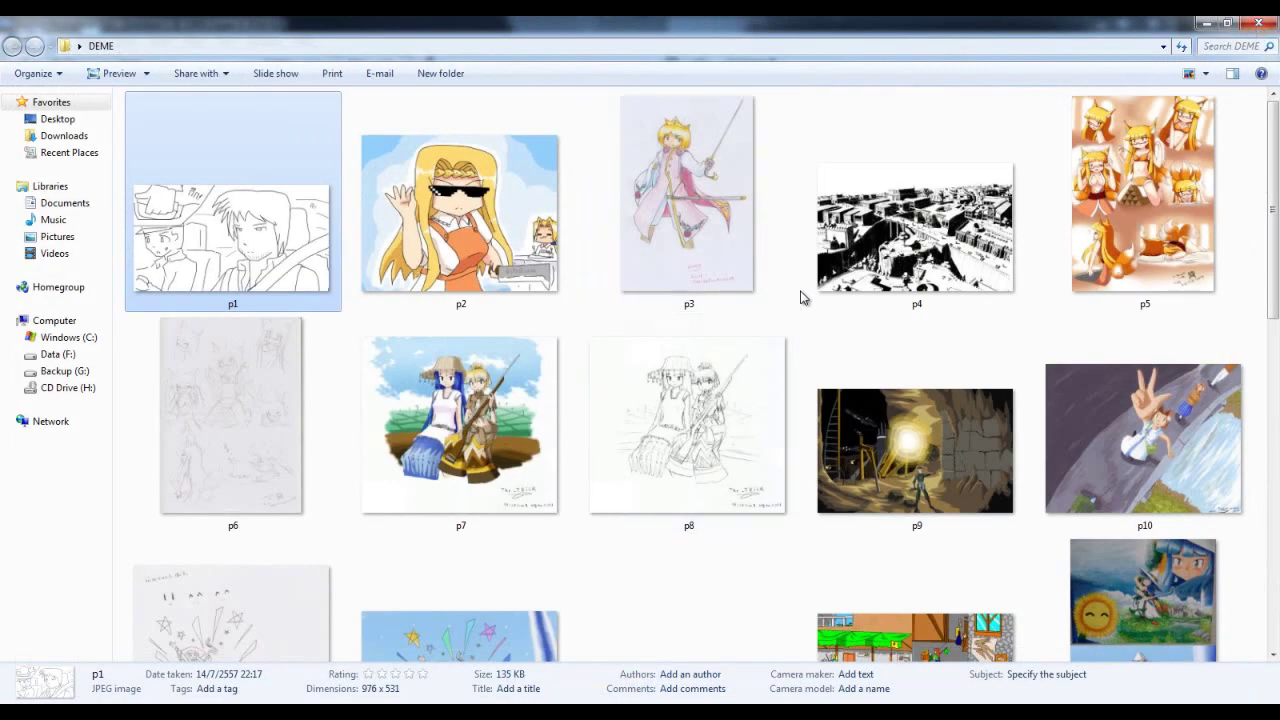
scroll(795, 310, "down", 10)
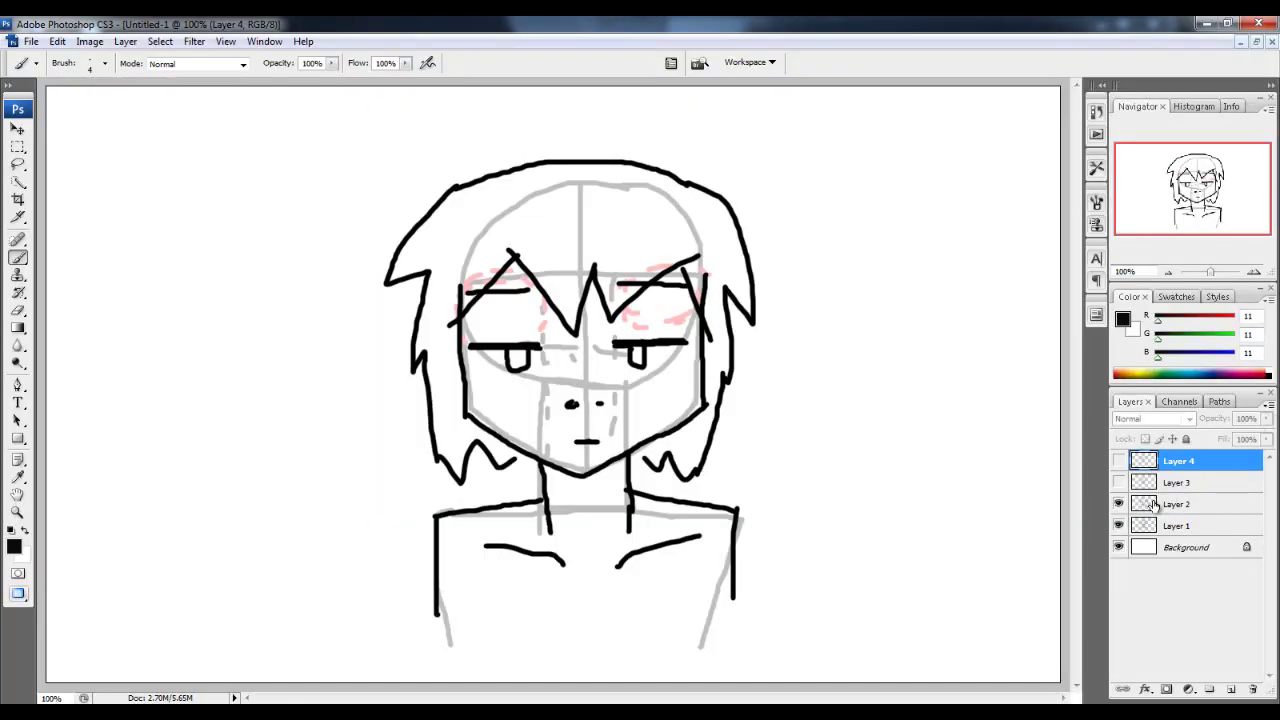
Switch to Photoshop, hide the Layer 1 guide sketch and make Layer 2 with the inked portrait active.
left_click(1119, 525)
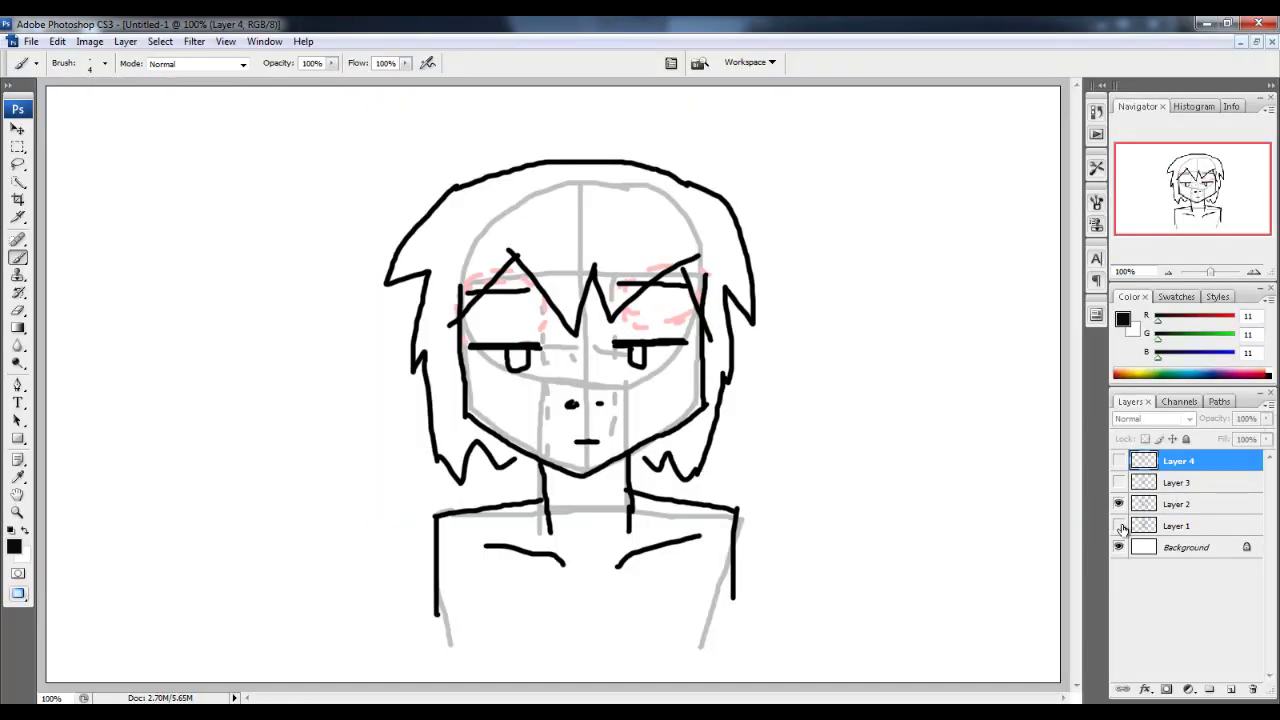
left_click(1178, 507)
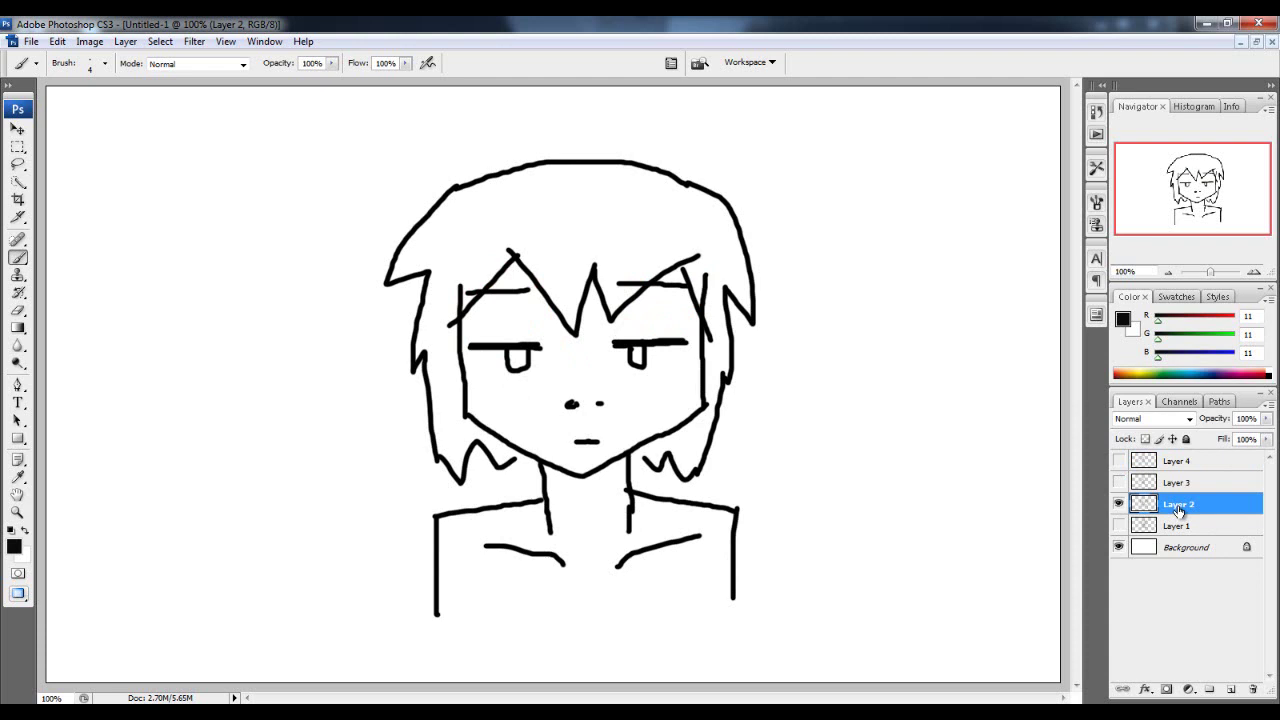
left_click(127, 42)
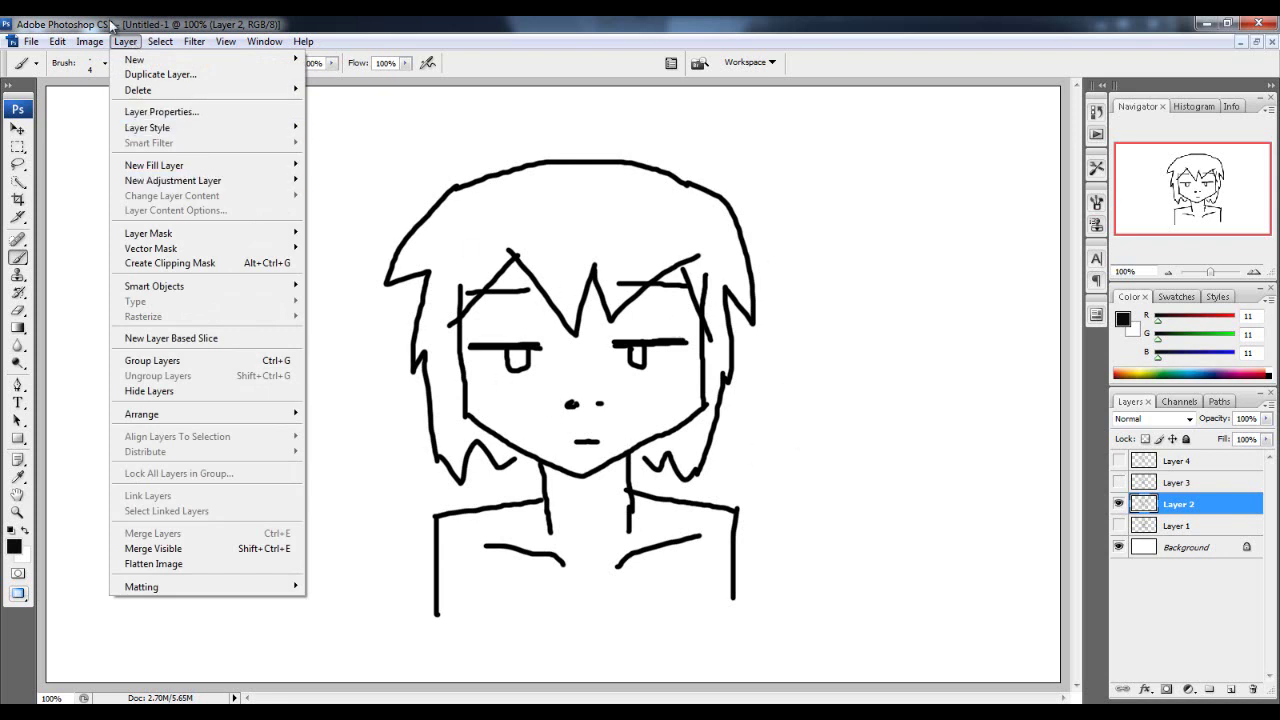
mouse_move(90, 41)
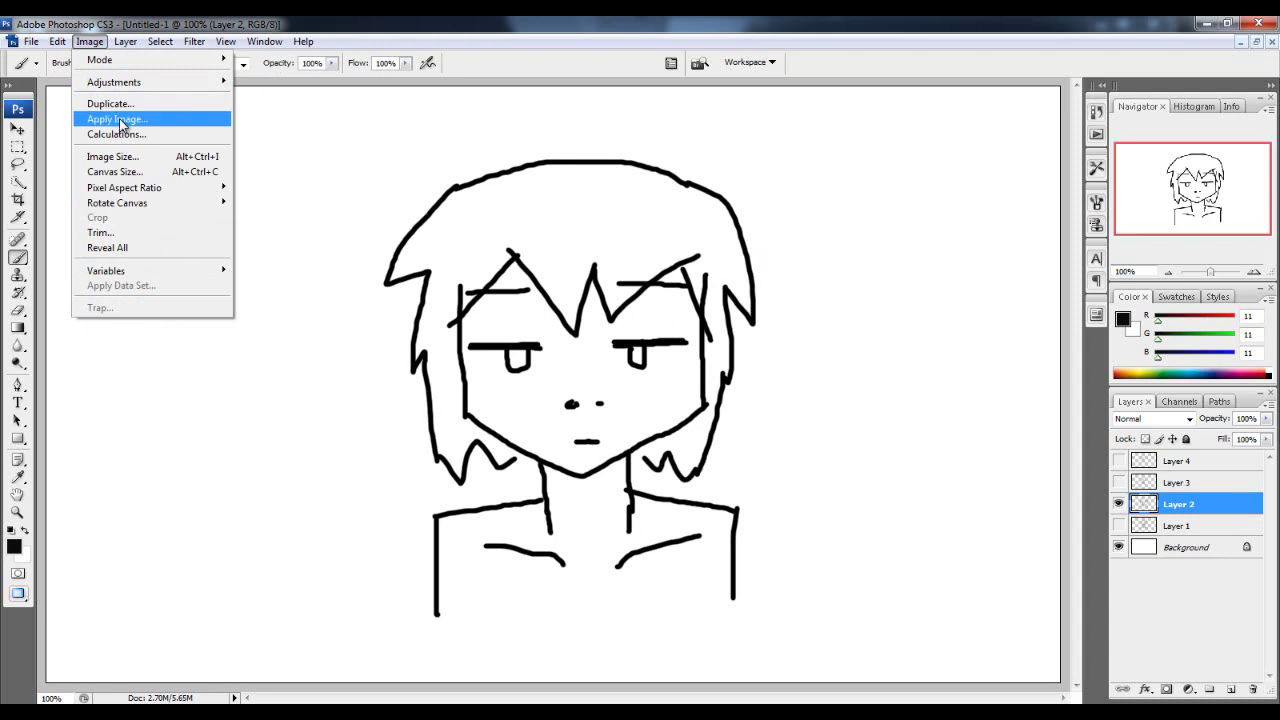
mouse_move(148, 203)
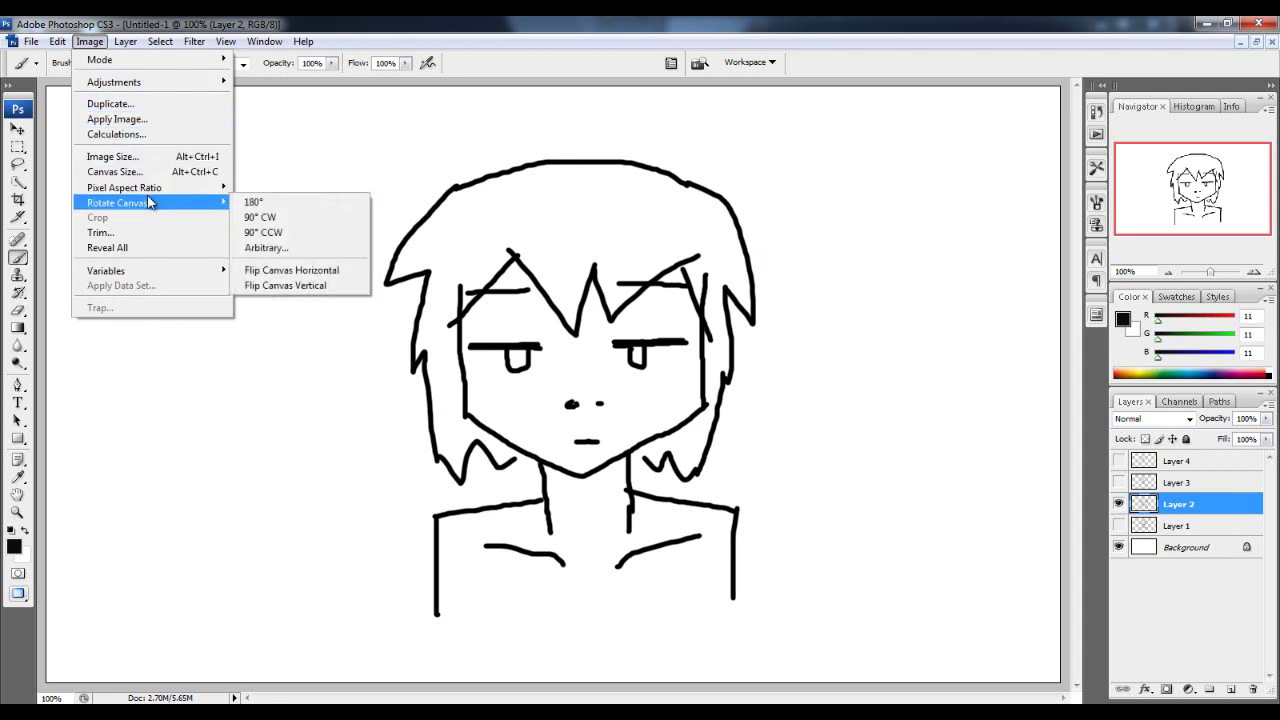
left_click(897, 193)
Select the inked portrait with a rectangular marquee and try flipping it vertically in Free Transform with a height scale of -100%.
key("m")
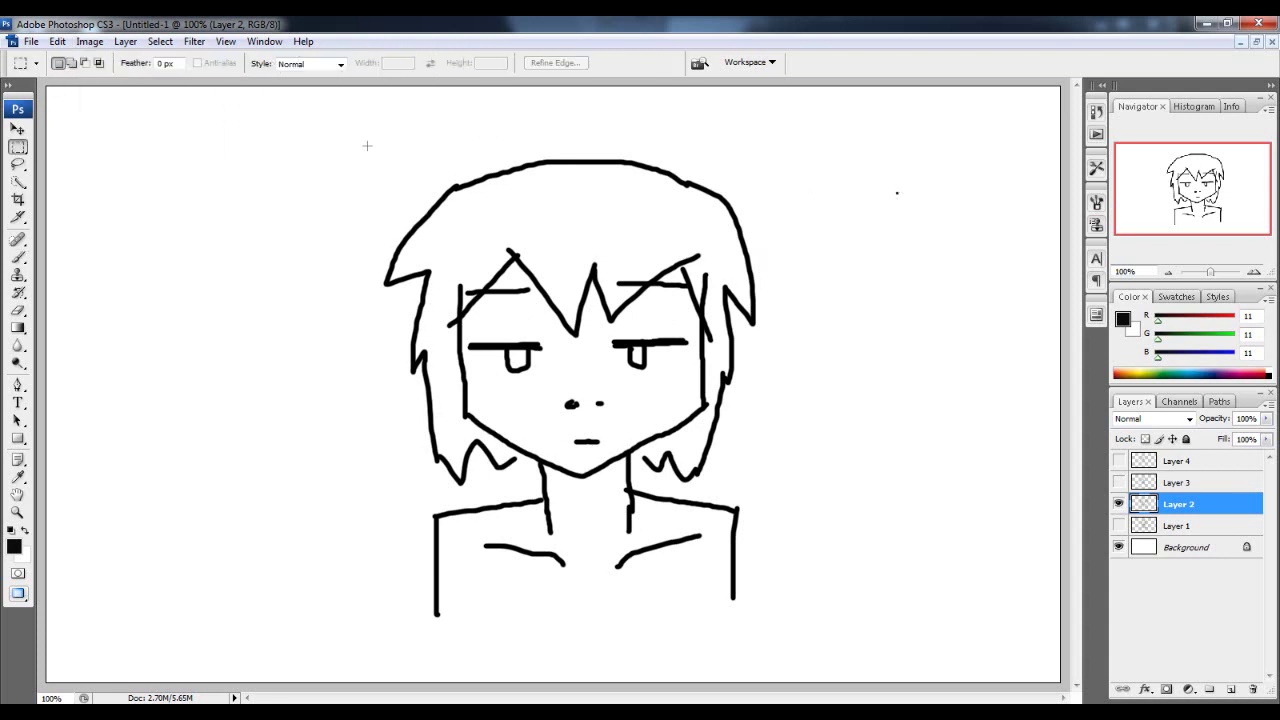
mouse_move(234, 114)
left_mouse_down()
mouse_move(466, 400)
mouse_move(825, 650)
left_mouse_up()
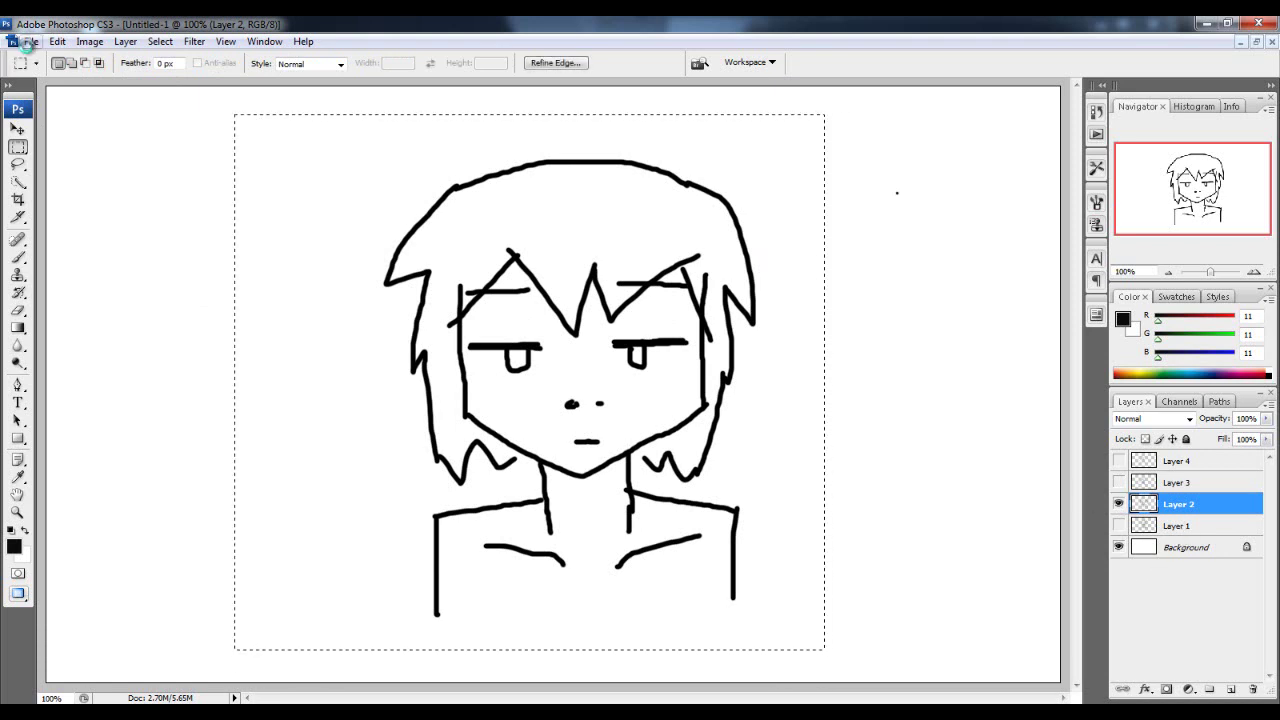
key("ctrl+t")
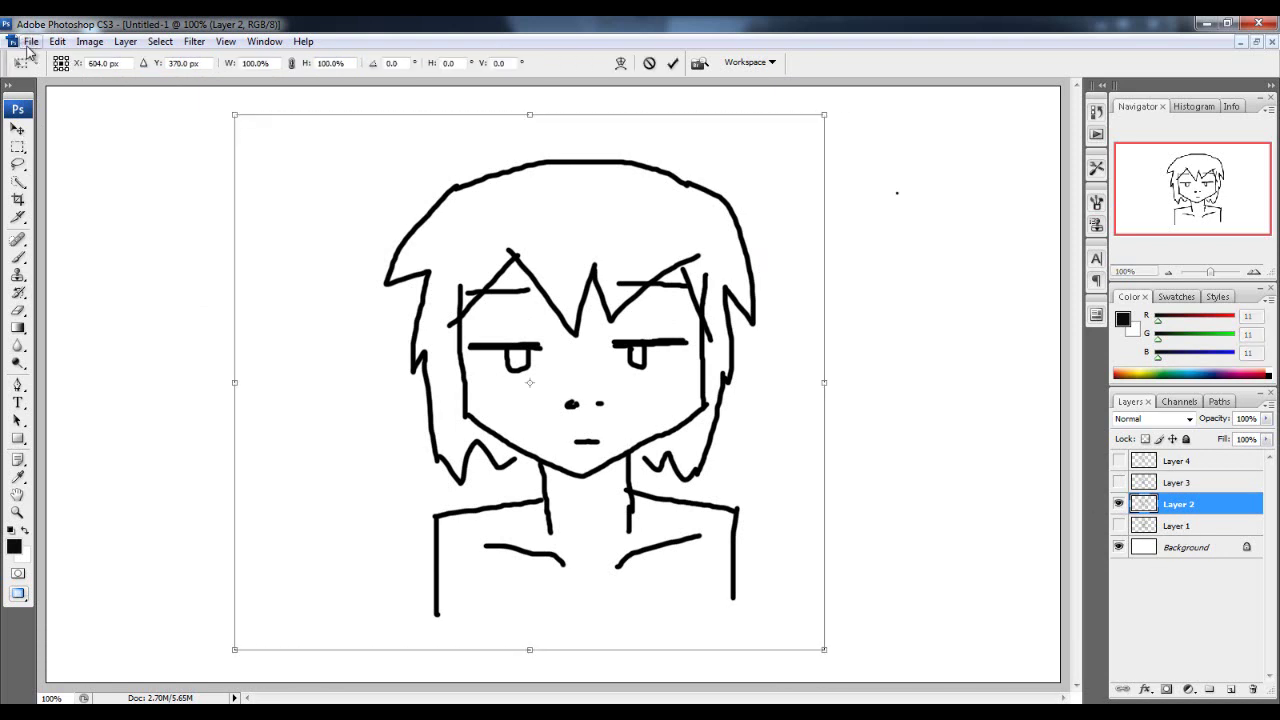
left_click(320, 63)
type("-")
key("Return")
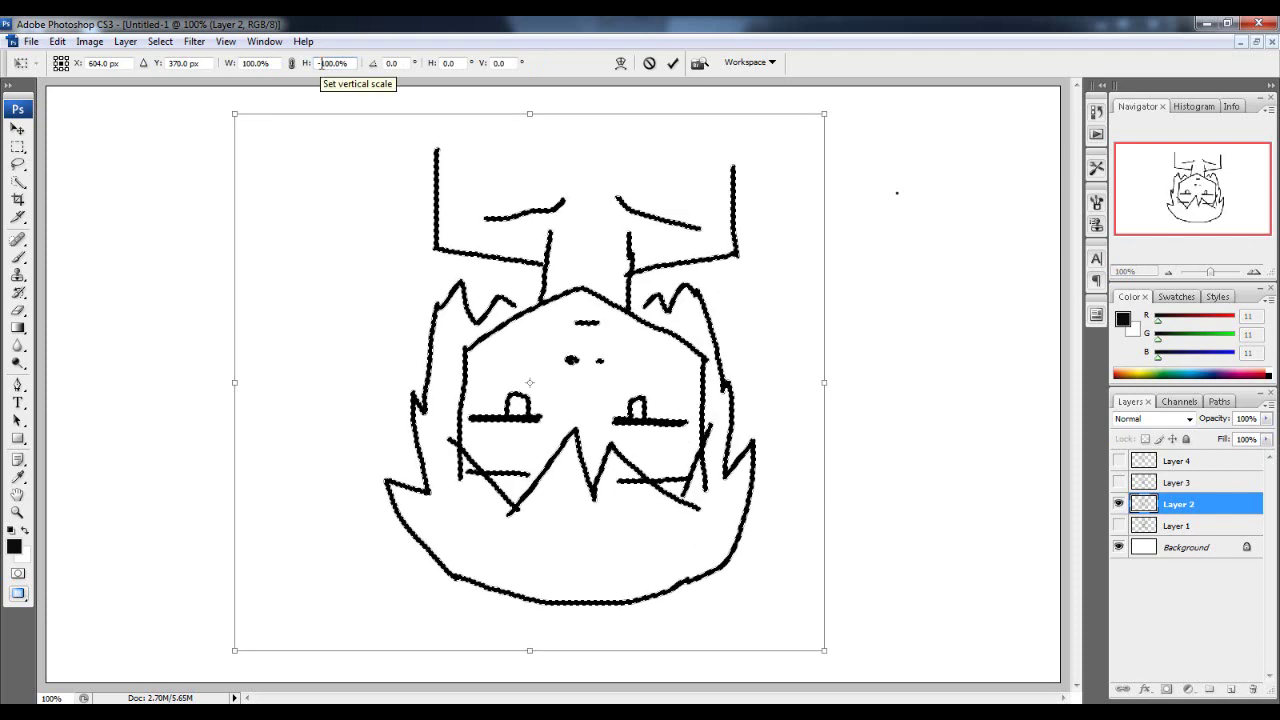
key("ctrl+z")
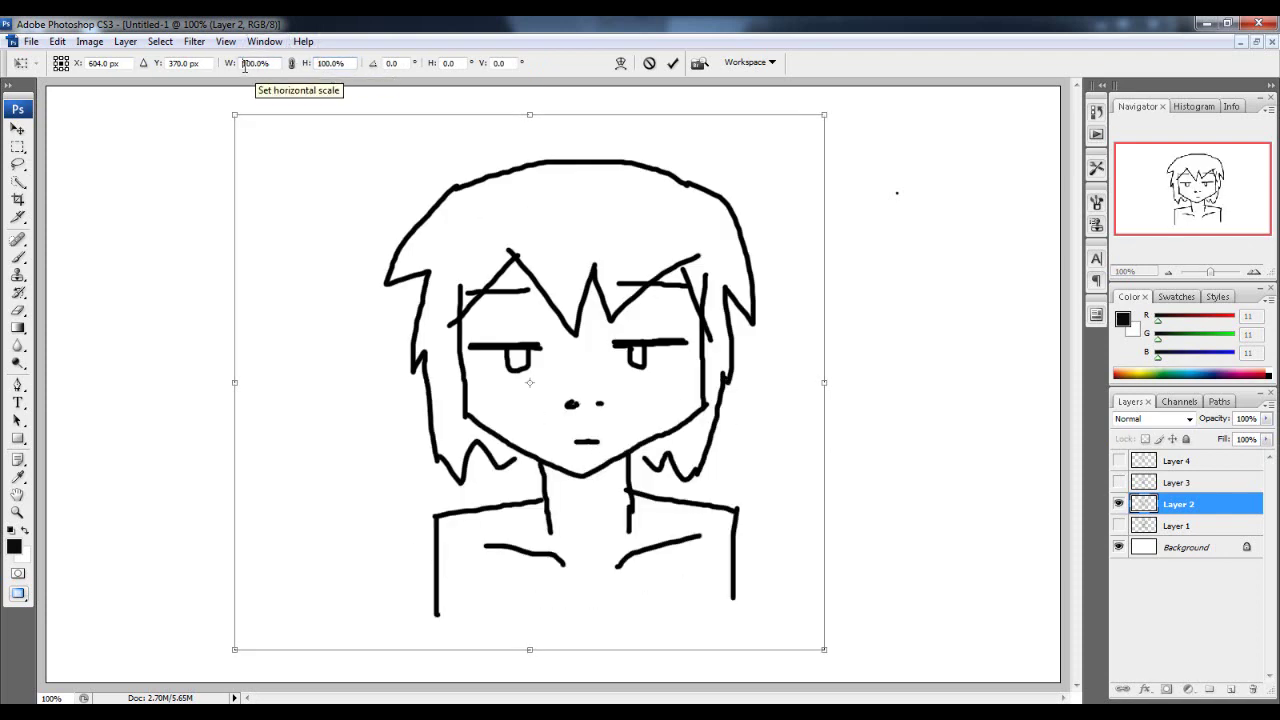
Flip the selected portrait horizontally with Free Transform, deselect it and move Layer 2 back to the middle of the canvas.
left_click(672, 62)
key("ctrl+d")
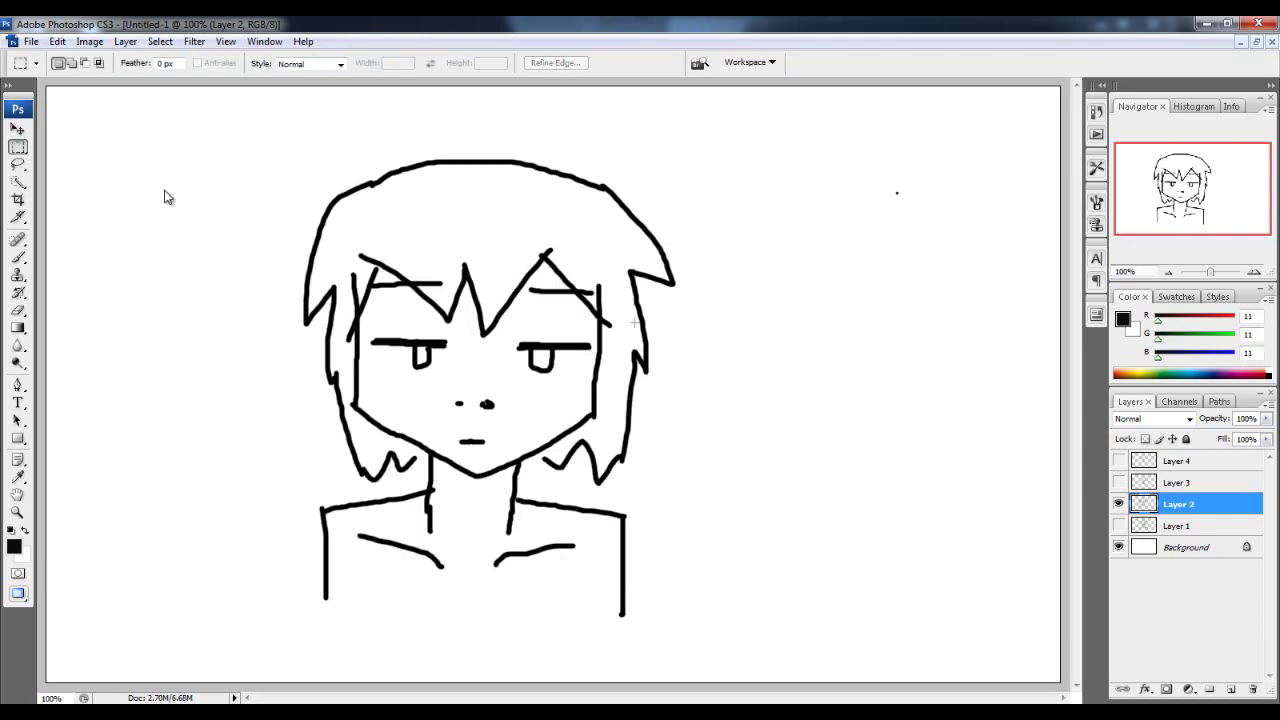
left_click(18, 129)
left_click_drag(578, 425, 682, 420)
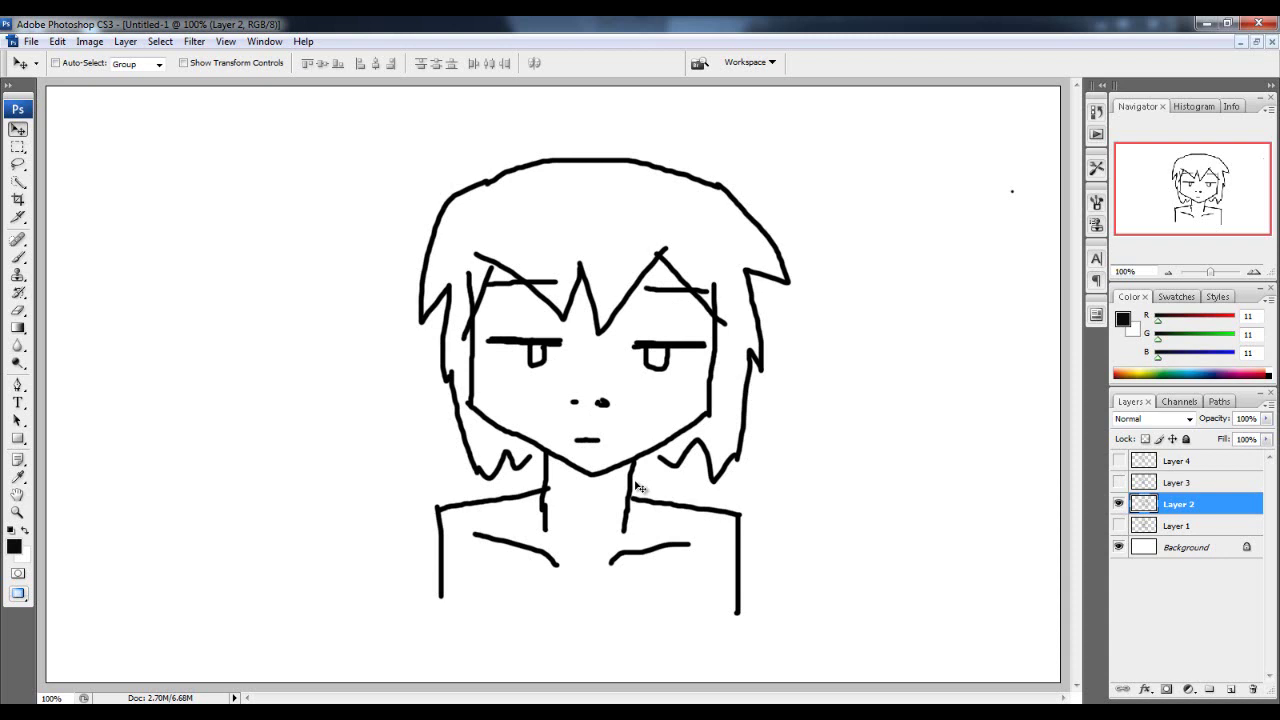
Undo the portrait's move, deselection and horizontal flip, back to the rectangular selection around the portrait.
key("shift+Left")
key("shift+Left")
key("shift+Left")
key("shift+Left")
key("shift+Left")
key("shift+Left")
key("shift+Left")
key("shift+Left")
key("shift+Left")
key("shift+Left")
key("shift+Left")
key("ctrl+alt+z")
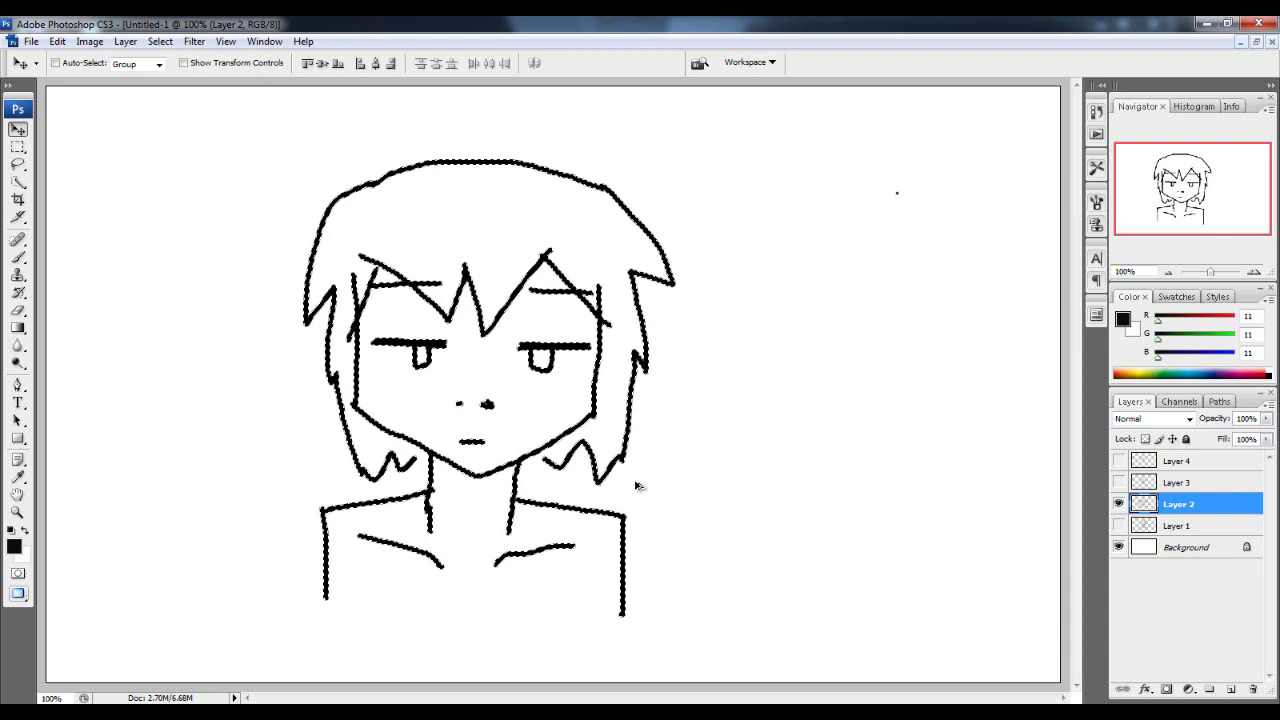
key("ctrl+alt+z")
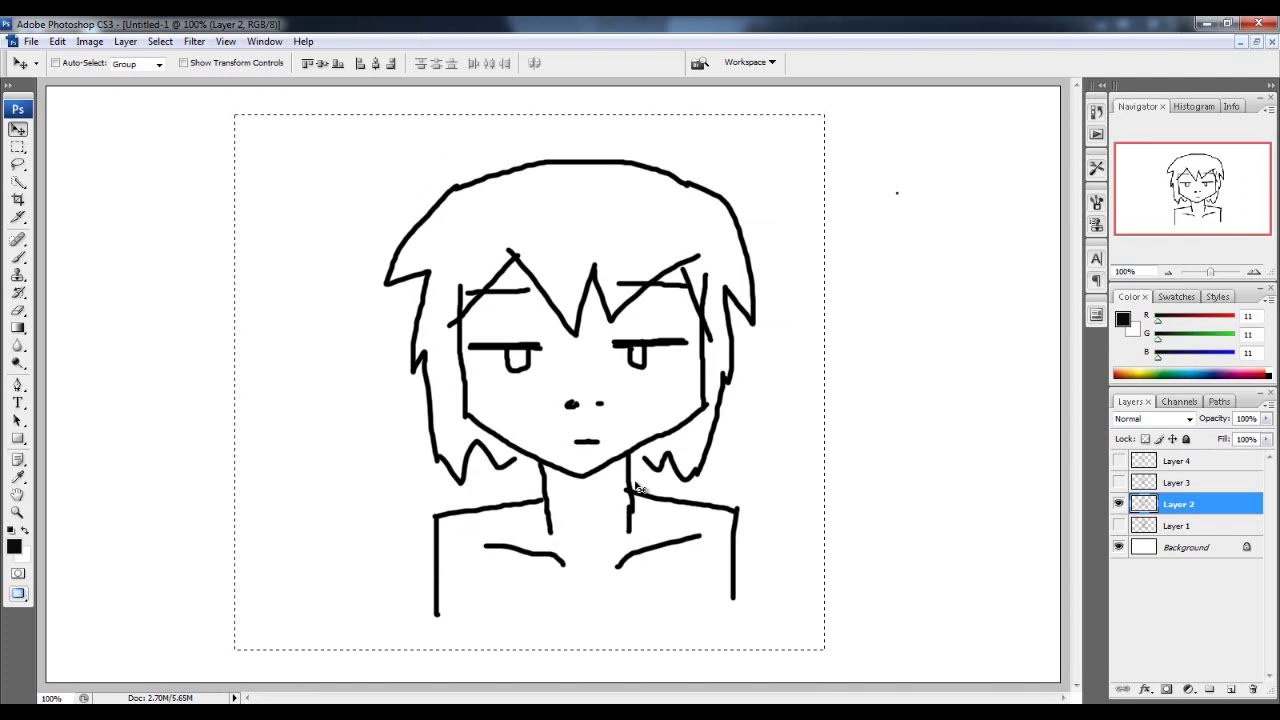
Select the stray dot beside the portrait's hair with a rectangular marquee, delete it and deselect.
left_click(18, 147)
left_click_drag(959, 126, 849, 261)
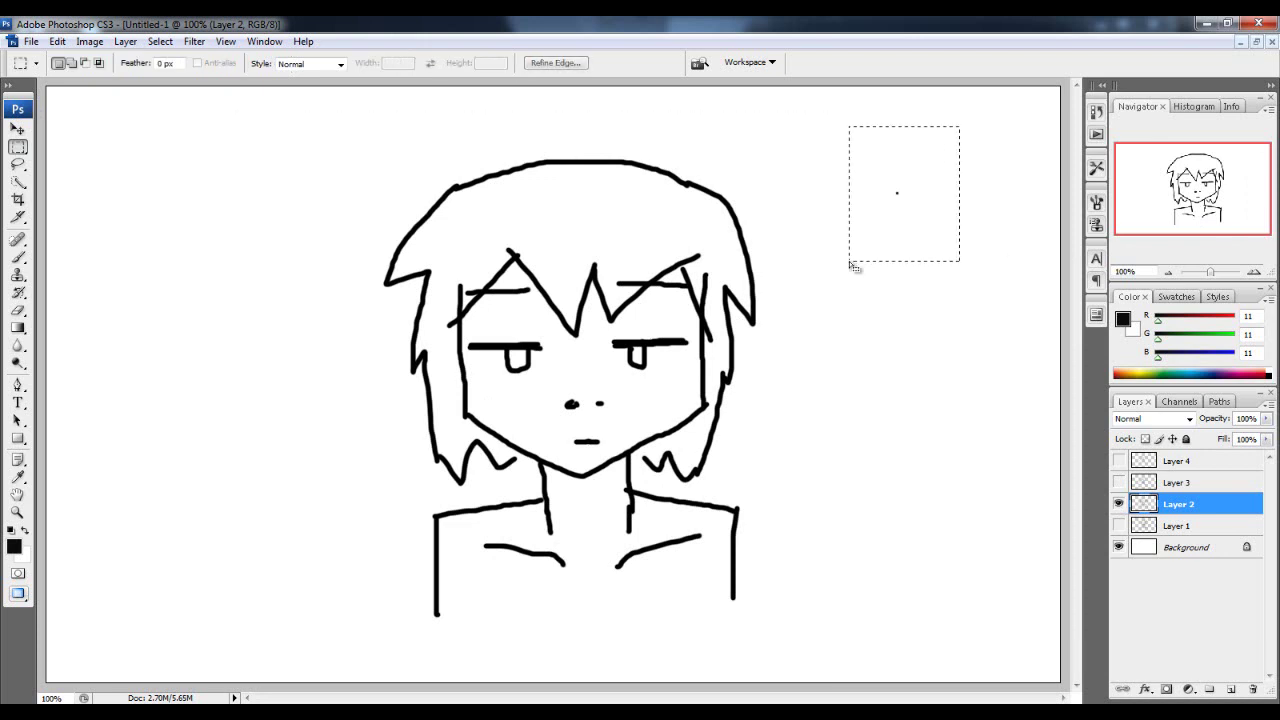
left_click(947, 486)
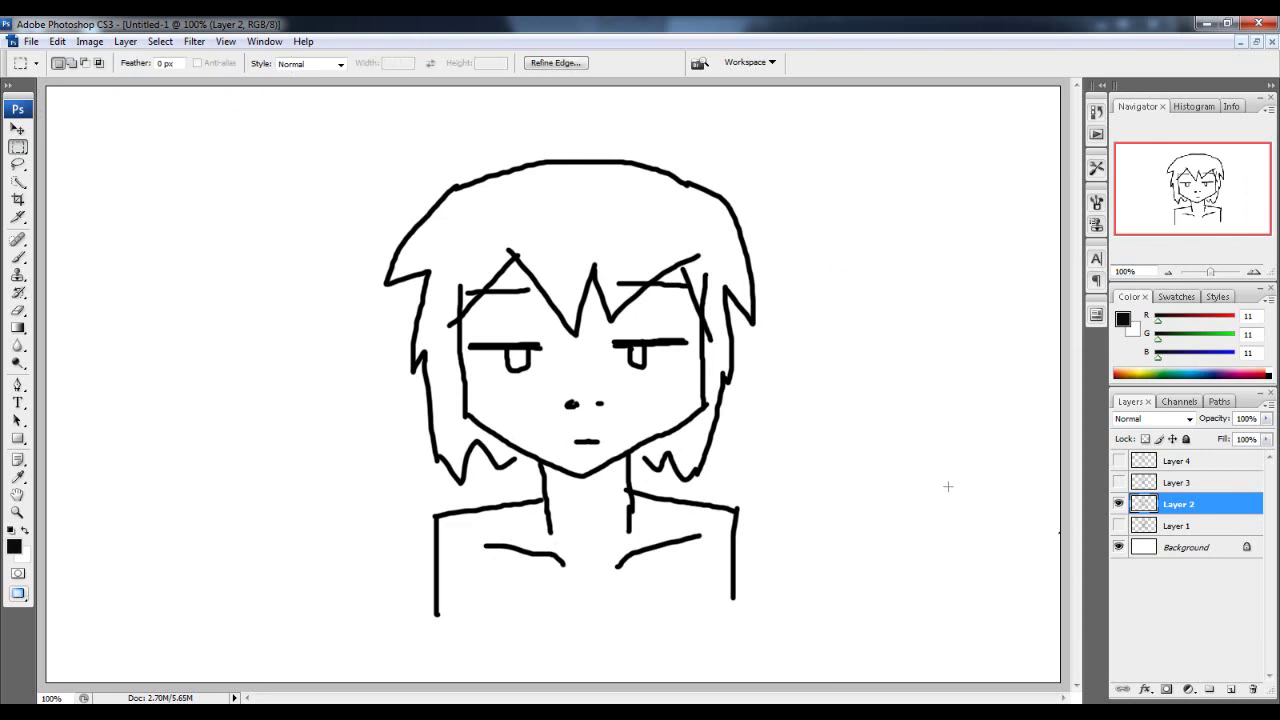